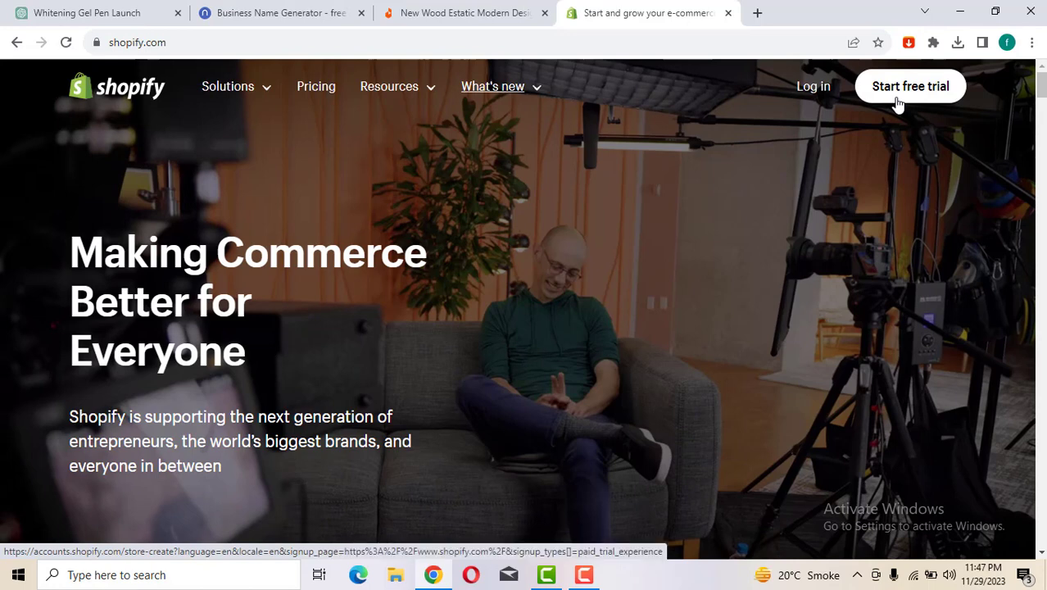
# - Start a Shopify free trial, choose "I'm just starting", and continue past the questions on where and what to sell
pyautogui.click(897, 102)
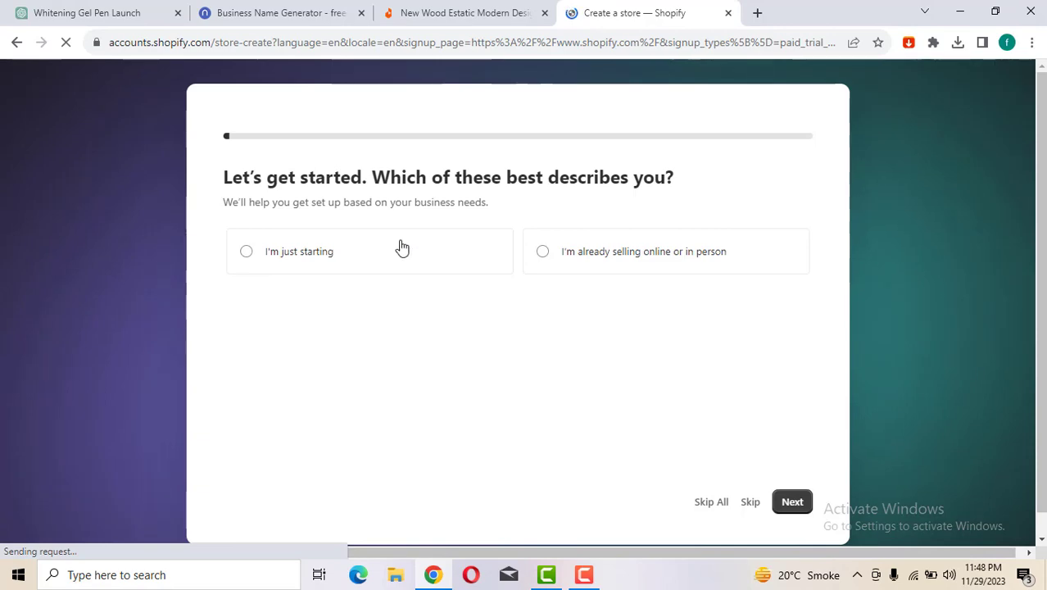
pyautogui.click(309, 237)
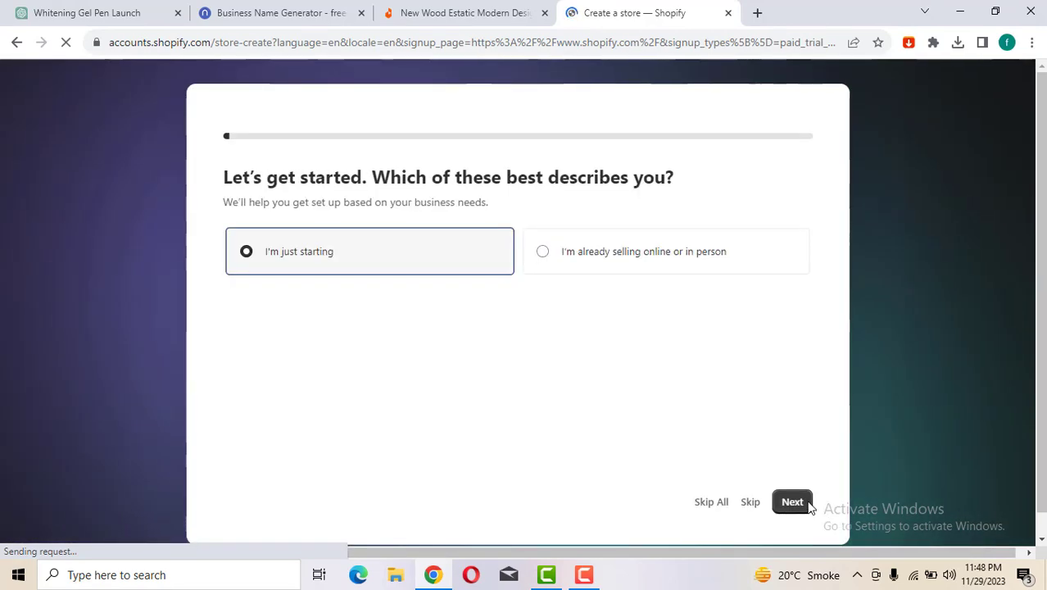
pyautogui.click(807, 503)
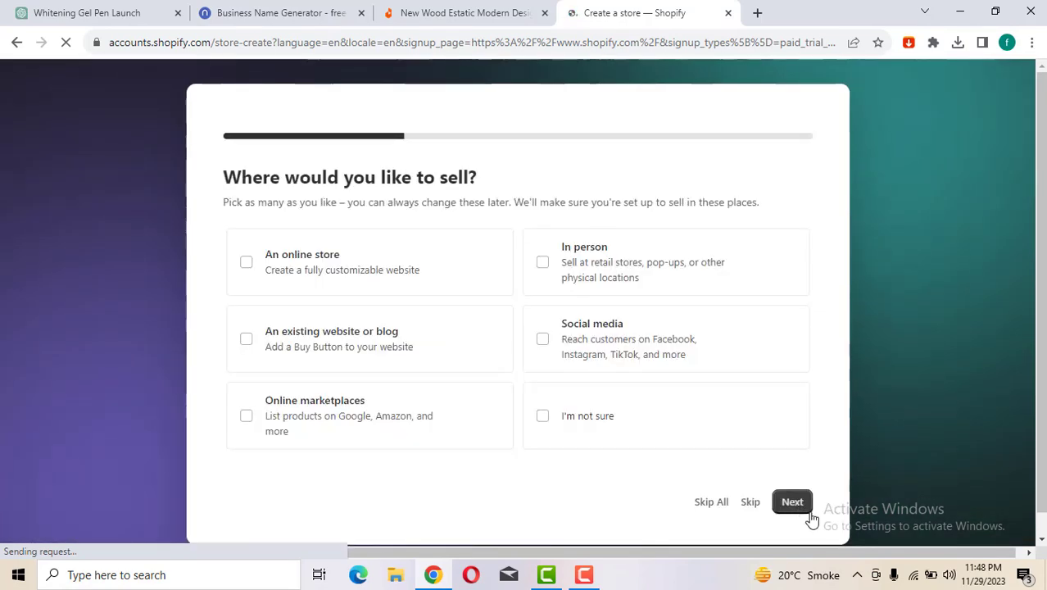
pyautogui.click(801, 506)
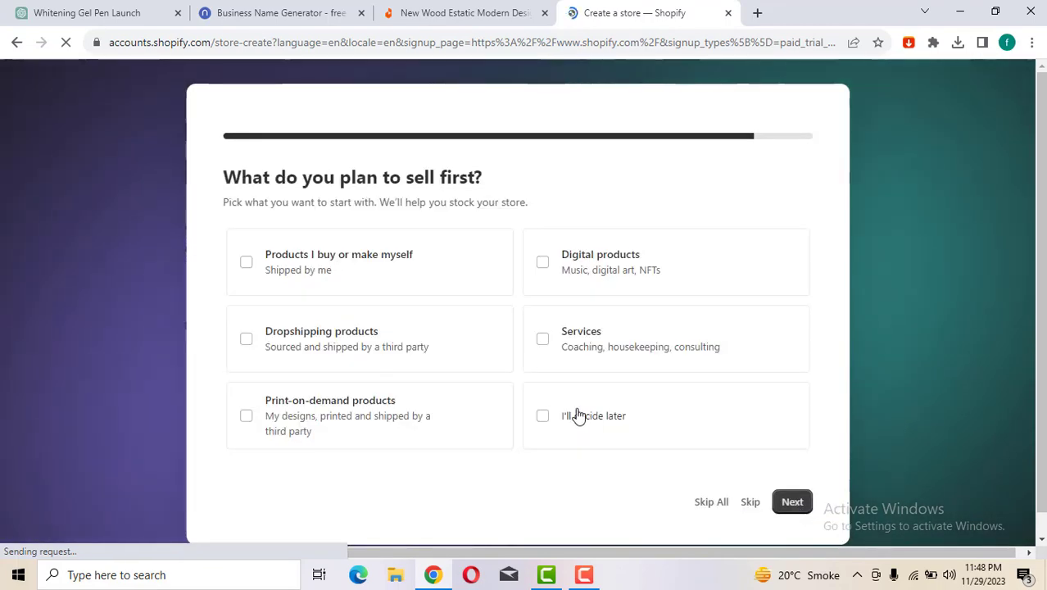
pyautogui.click(796, 501)
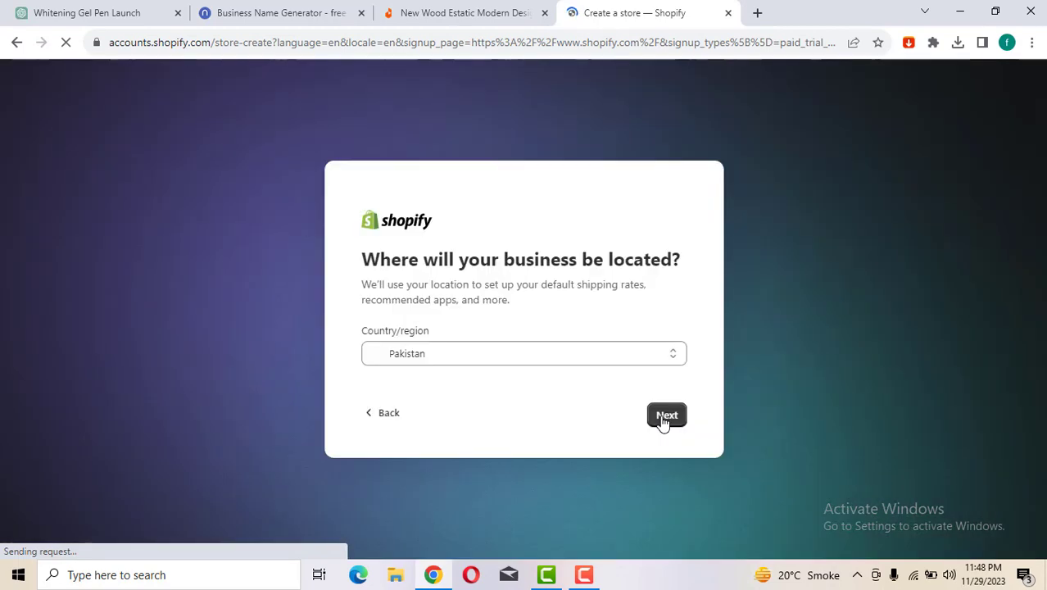
# - Accept Pakistan as the business location and sign up for the Shopify account with the store's Google account
pyautogui.click(663, 420)
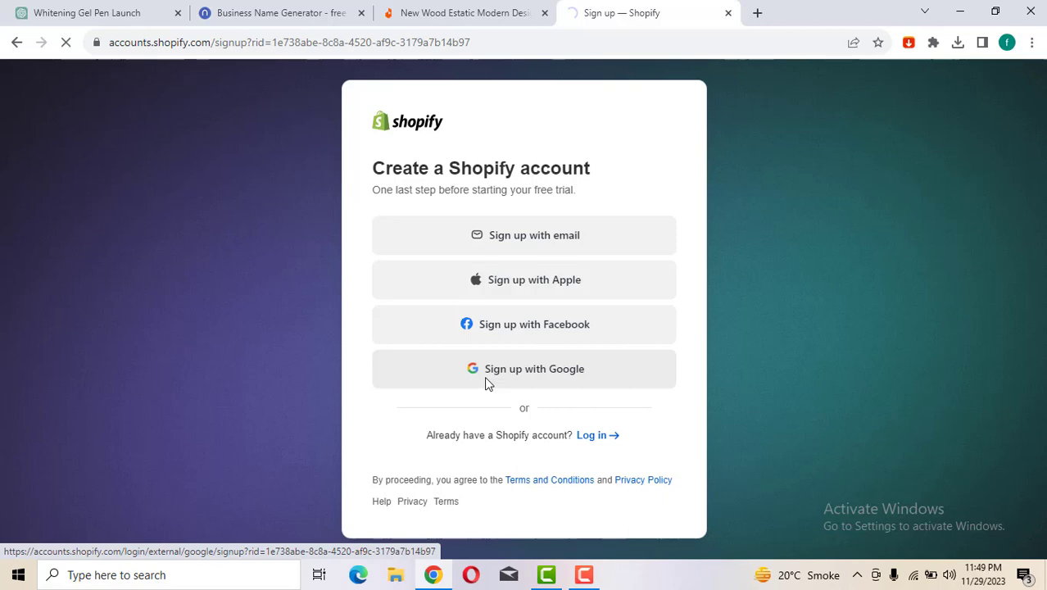
pyautogui.click(484, 379)
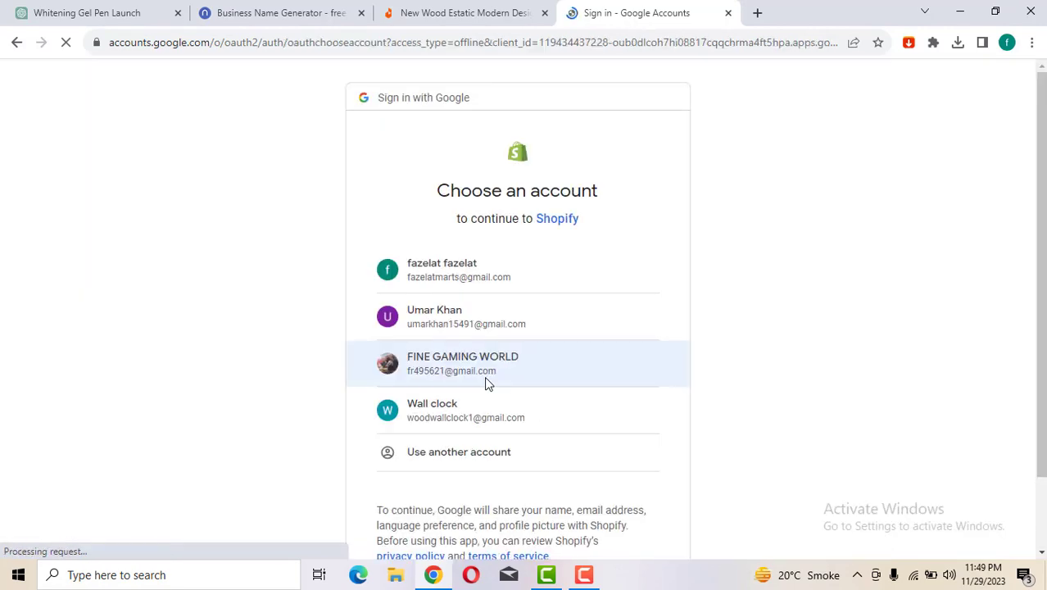
pyautogui.click(500, 430)
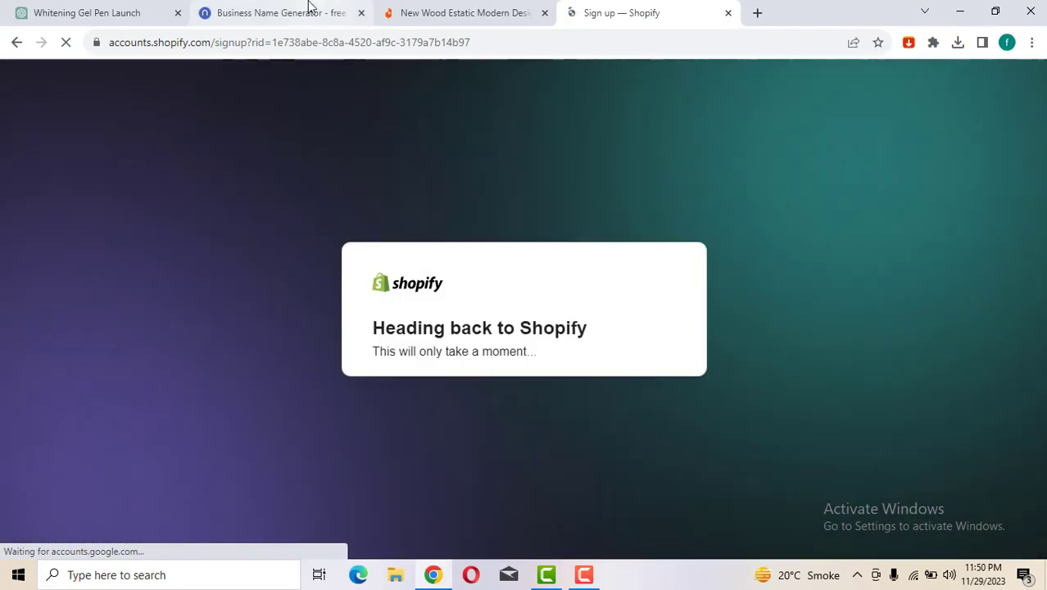
# - Place the Namelix page beside the Shopify signup page and go to its business name keyword search
pyautogui.moveTo(311, 8); pyautogui.dragTo(573, 8)
pyautogui.click(593, 9)
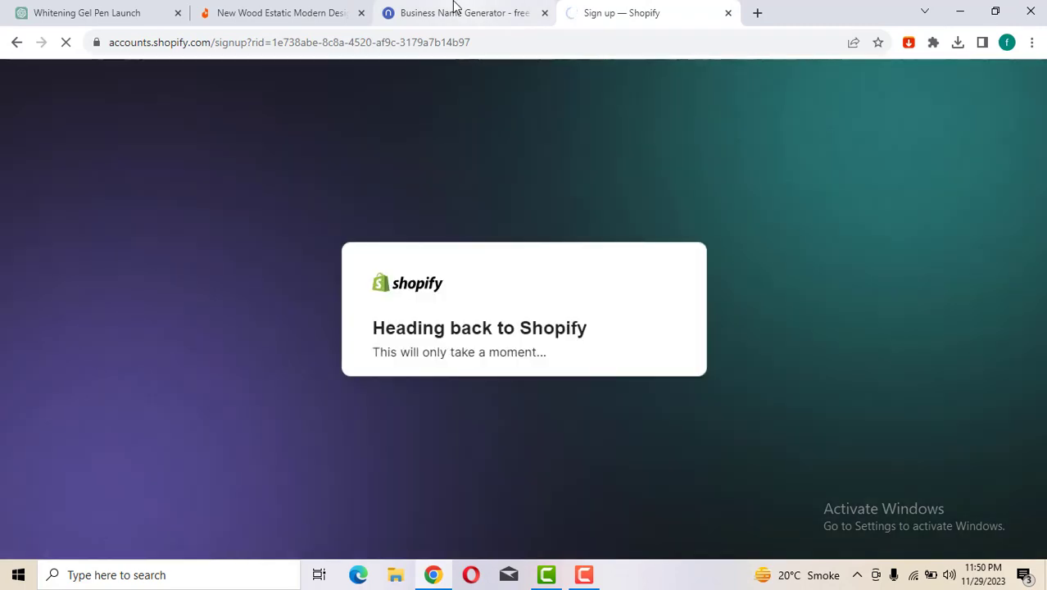
pyautogui.click(451, 8)
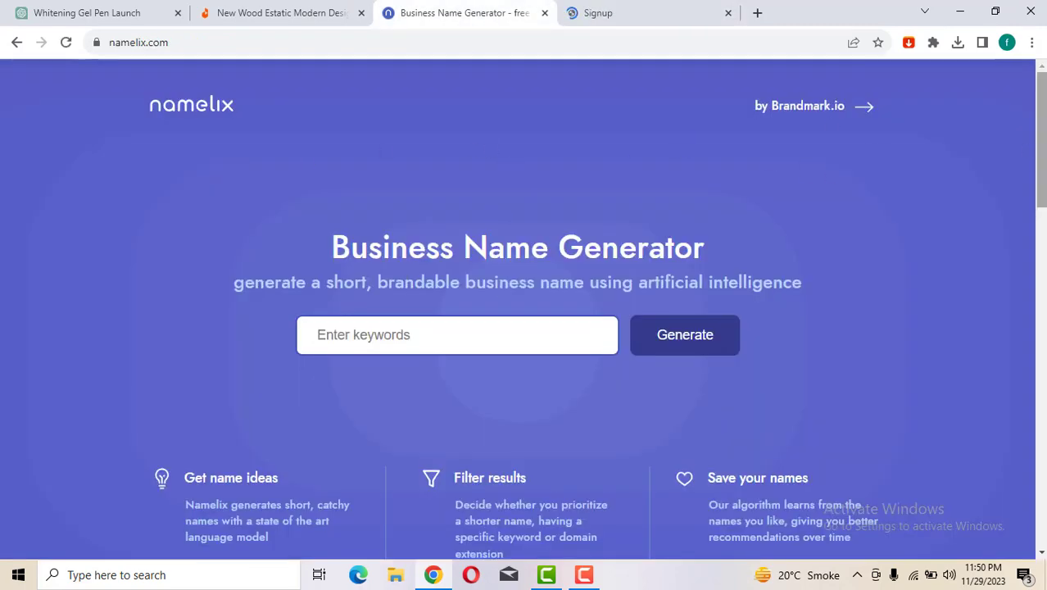
pyautogui.moveTo(1041, 156)
pyautogui.mouseDown()
pyautogui.moveTo(1042, 198)
pyautogui.moveTo(1004, 154)
pyautogui.moveTo(1041, 170)
pyautogui.mouseUp()
pyautogui.scroll(-2, 626, 233)
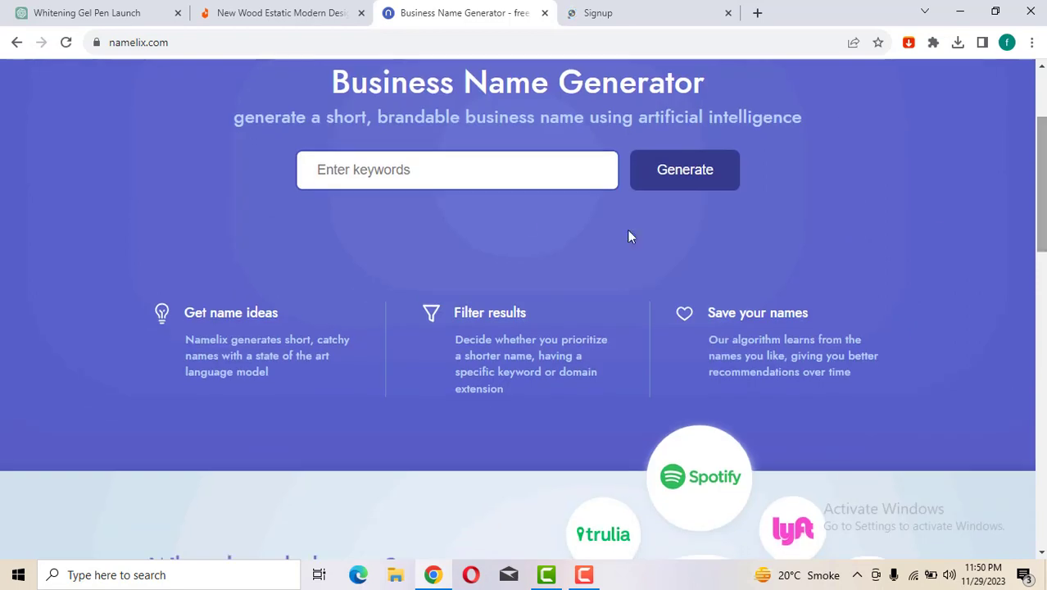
pyautogui.click(479, 179)
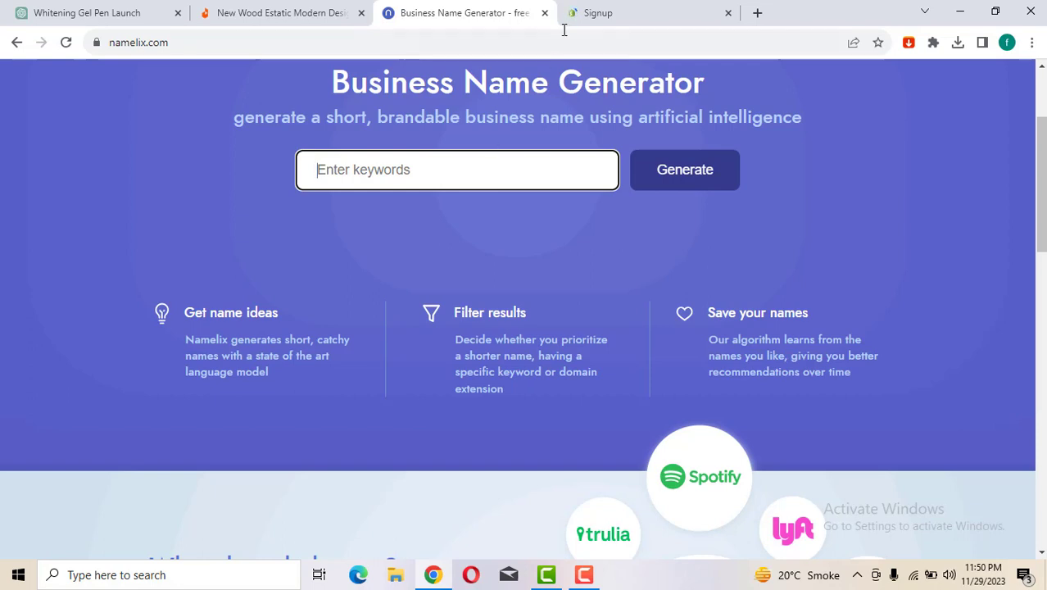
# - Check the Shopify store's creation progress and review the wooden wall clock product page on Daraz for name keywords
pyautogui.click(596, 10)
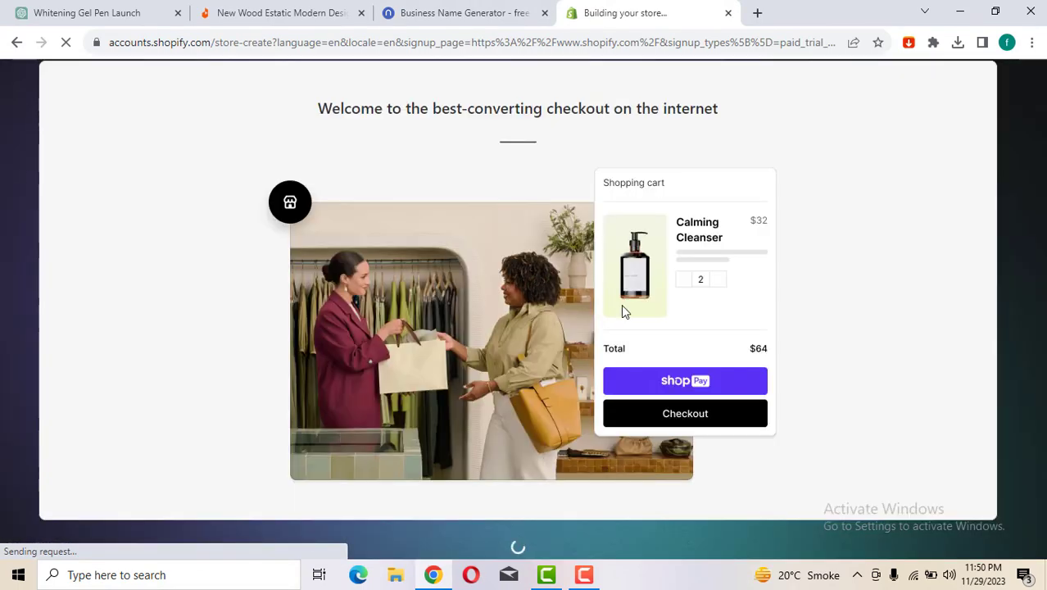
pyautogui.click(467, 11)
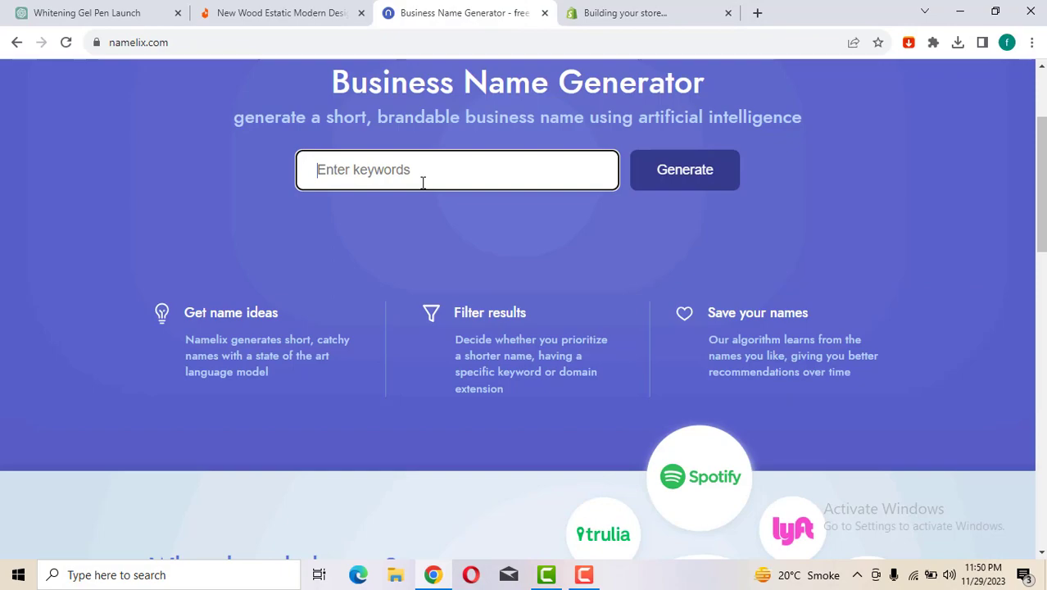
pyautogui.click(262, 11)
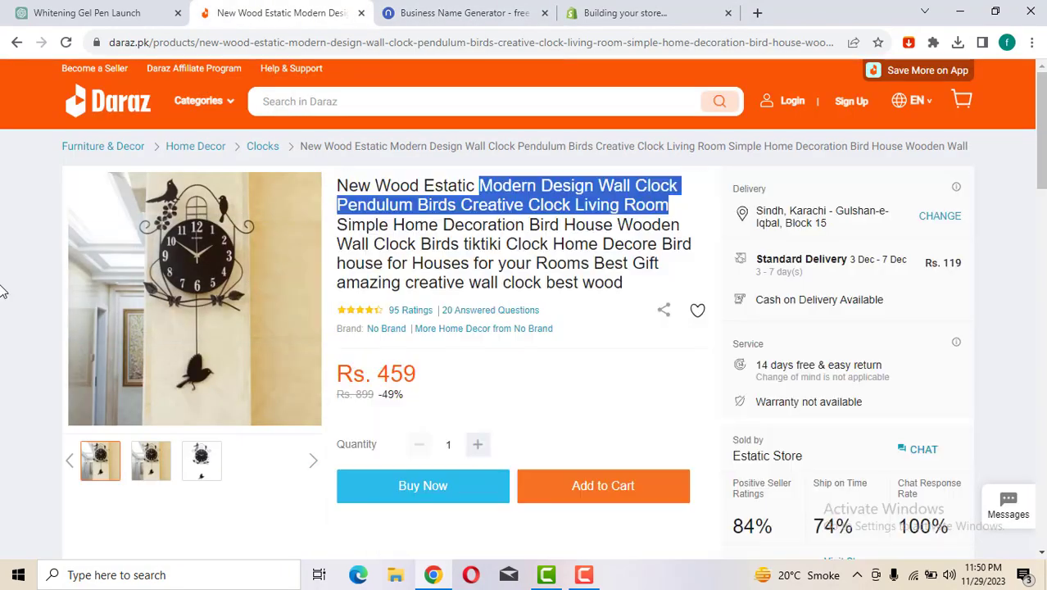
pyautogui.click(245, 286)
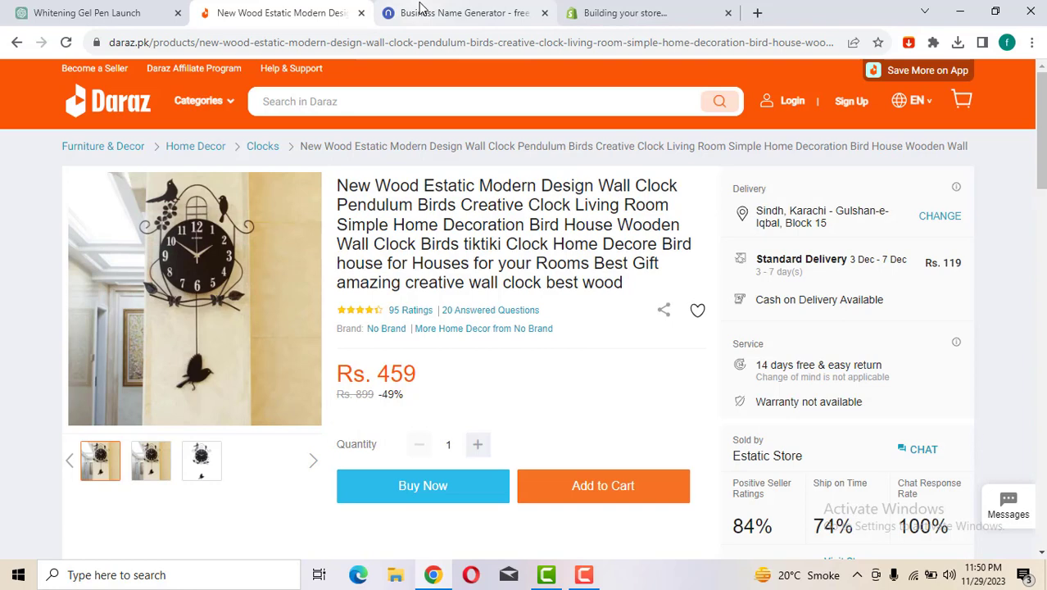
pyautogui.click(410, 12)
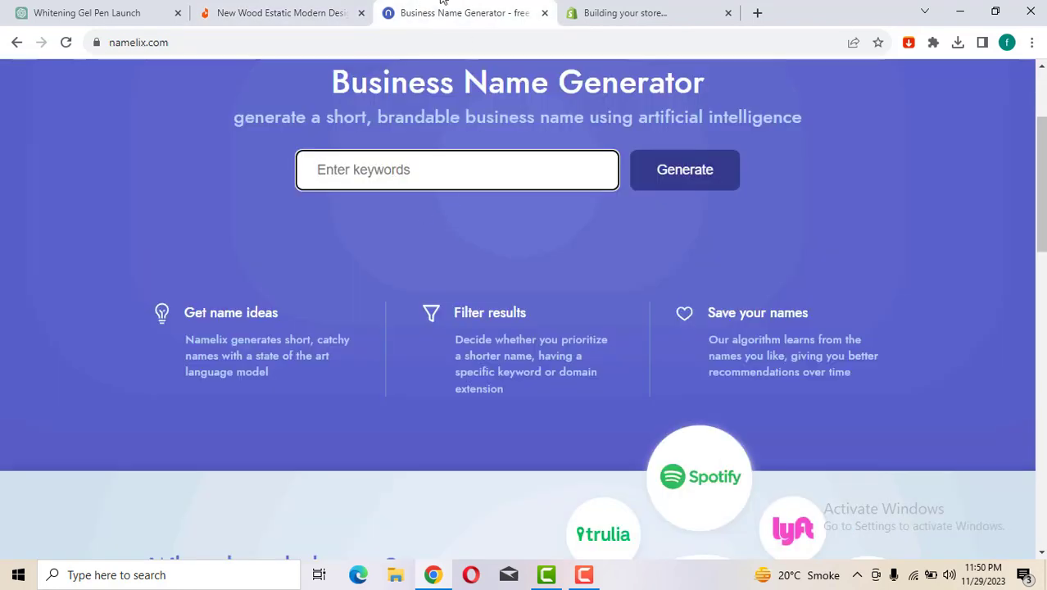
pyautogui.click(303, 10)
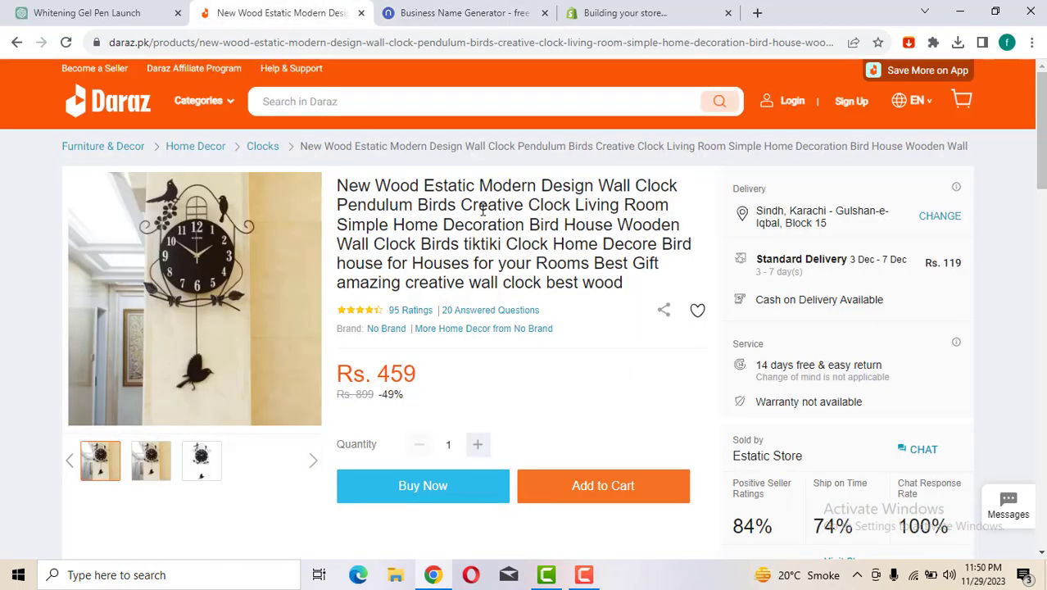
pyautogui.click(140, 9)
pyautogui.click(350, 11)
# - Submit the keywords "wood wall clock" to the Namelix business name generator
pyautogui.click(458, 12)
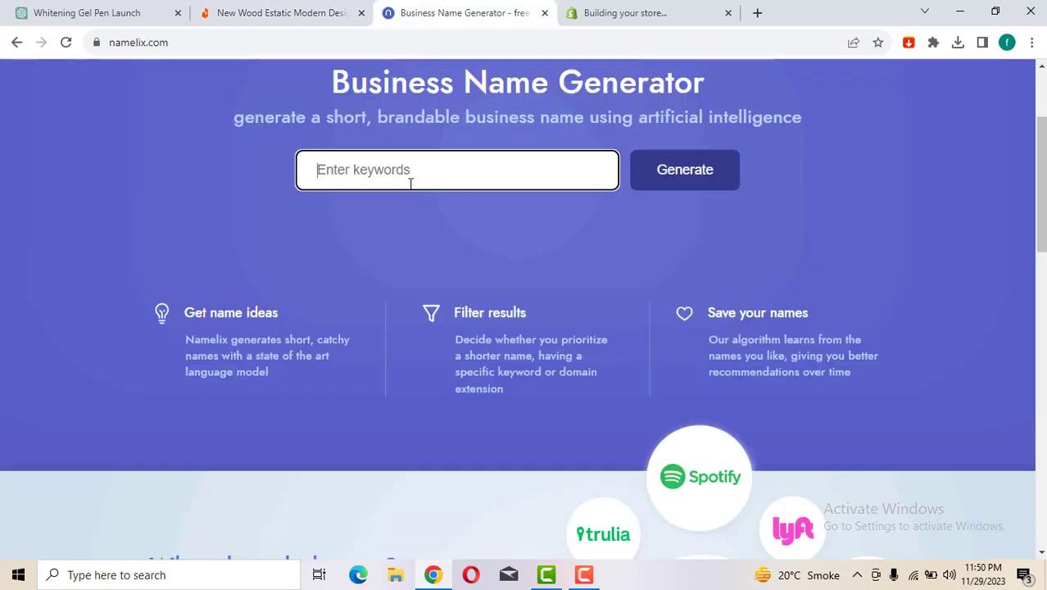
pyautogui.write('wood')
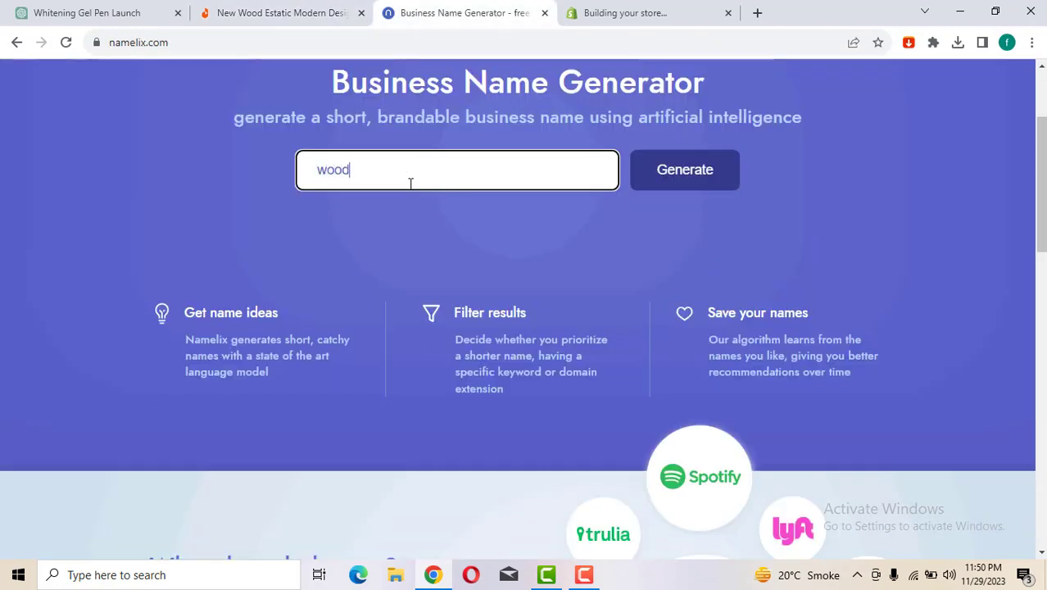
pyautogui.write(' wall clock')
pyautogui.press('Return')
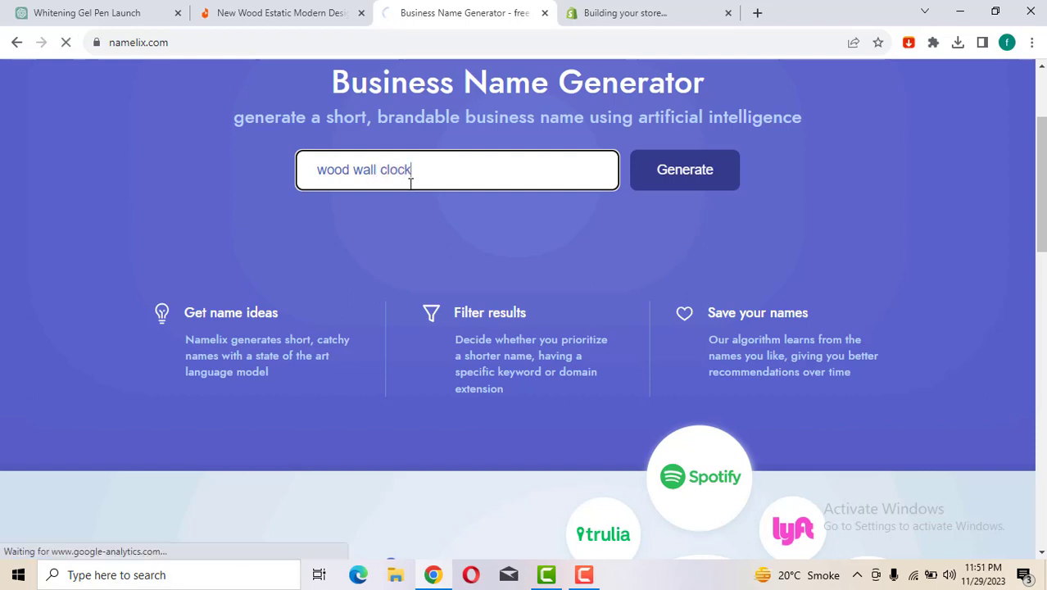
pyautogui.click(677, 8)
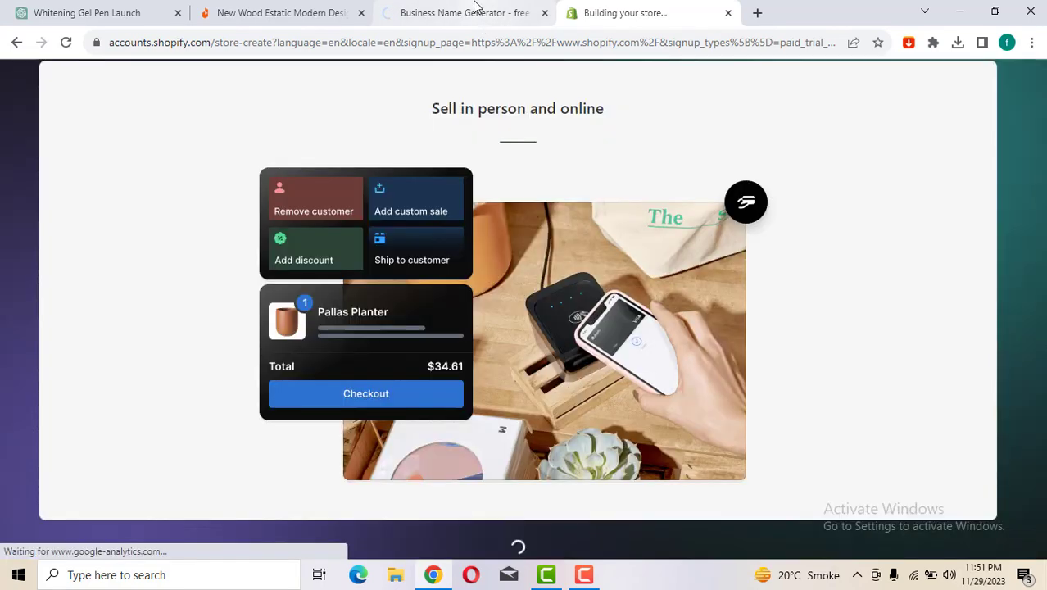
pyautogui.click(474, 10)
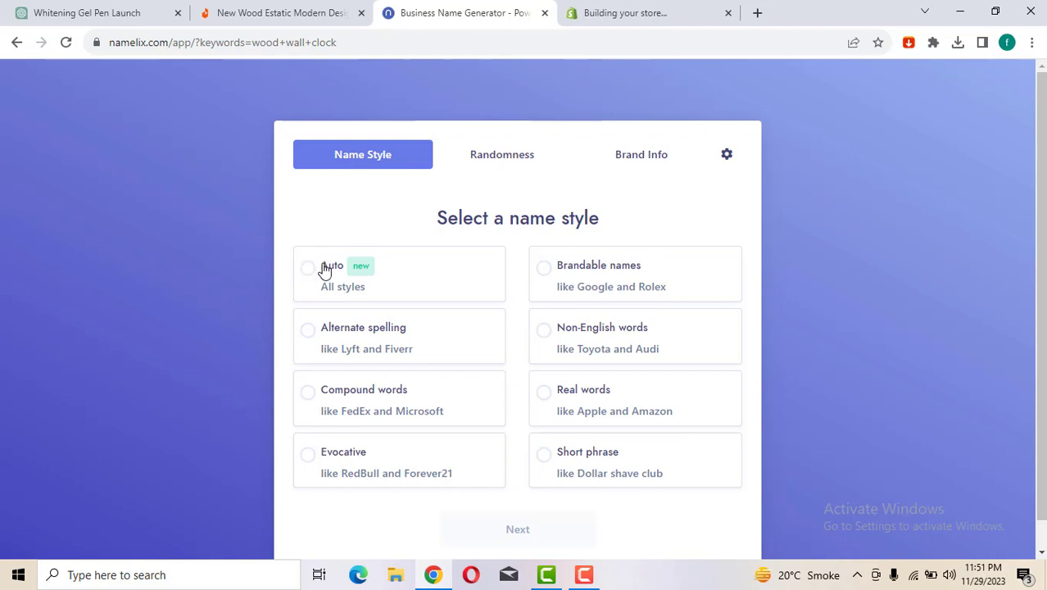
# - Generate business names with the Auto name style and Medium randomness, leaving the brand info empty
pyautogui.click(326, 270)
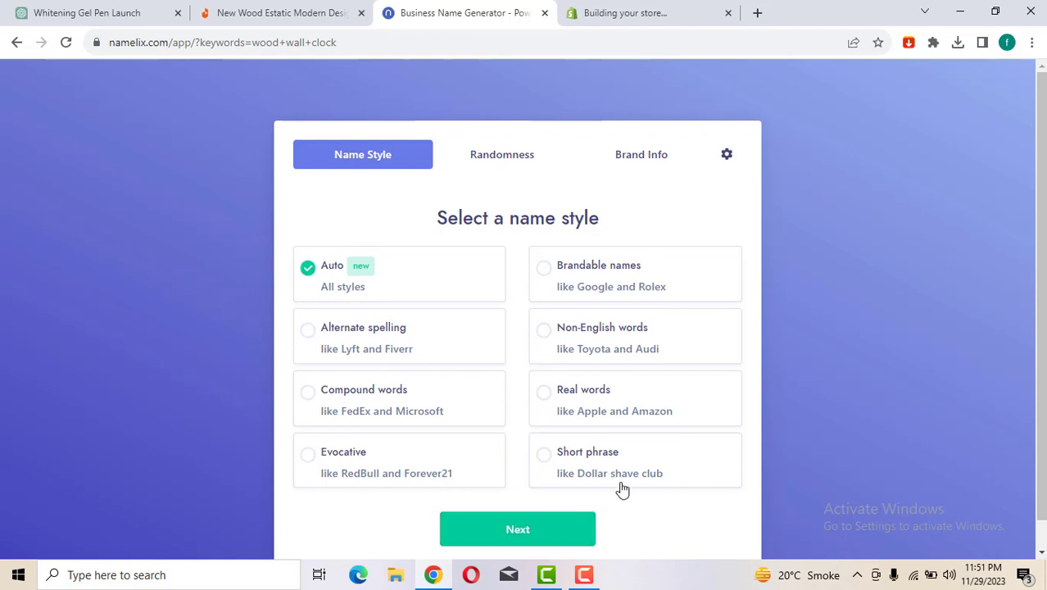
pyautogui.scroll(-1, 557, 504)
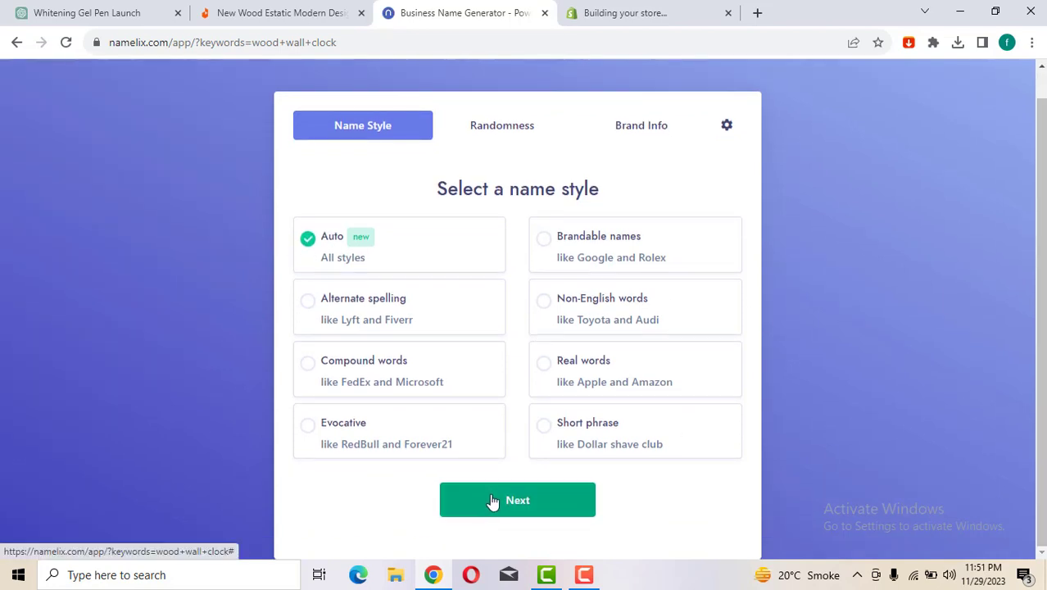
pyautogui.click(552, 494)
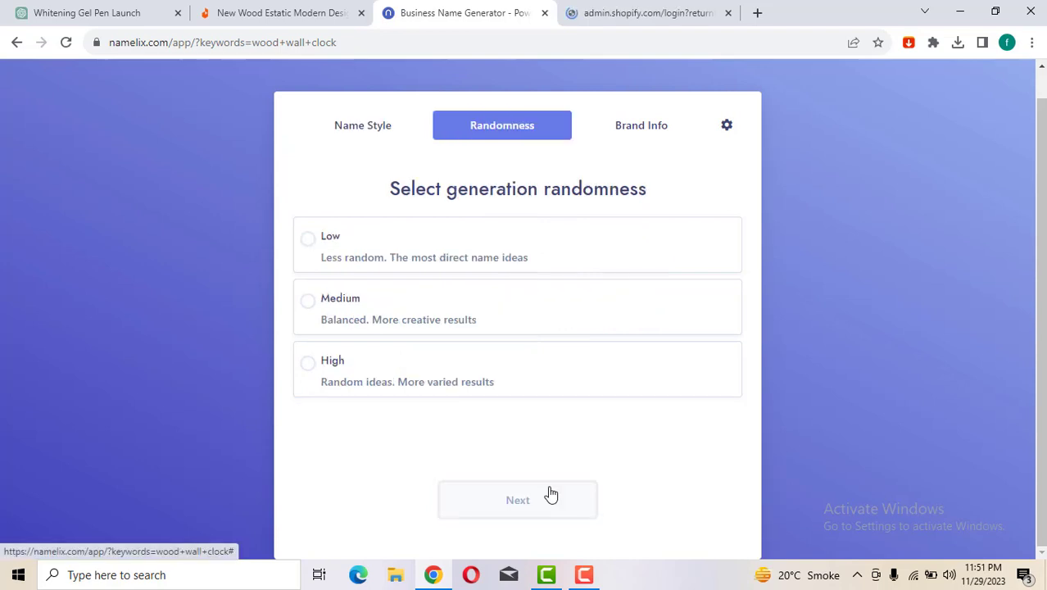
pyautogui.click(401, 307)
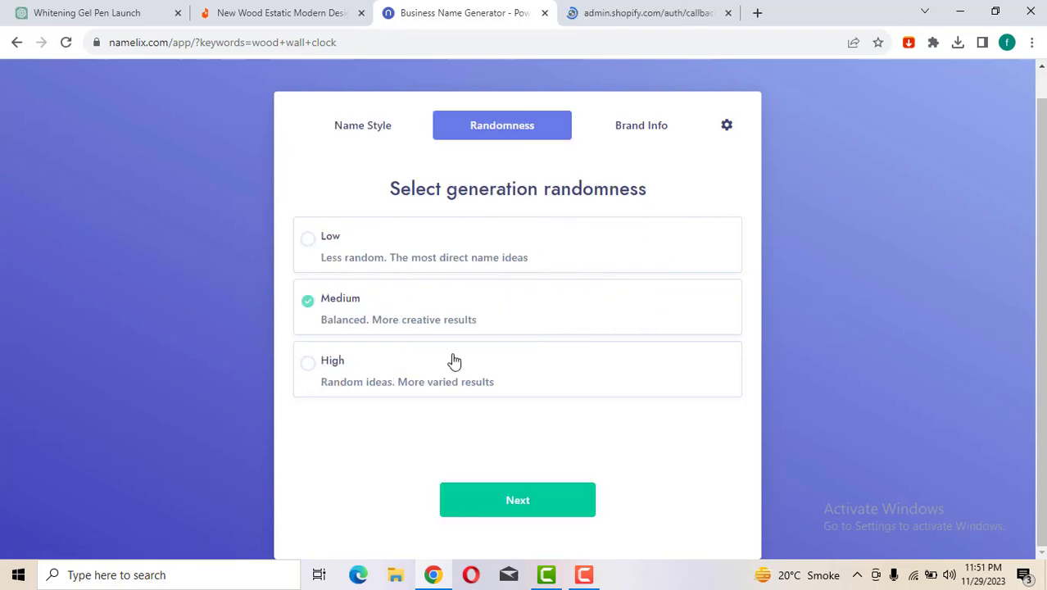
pyautogui.click(532, 502)
pyautogui.click(532, 502)
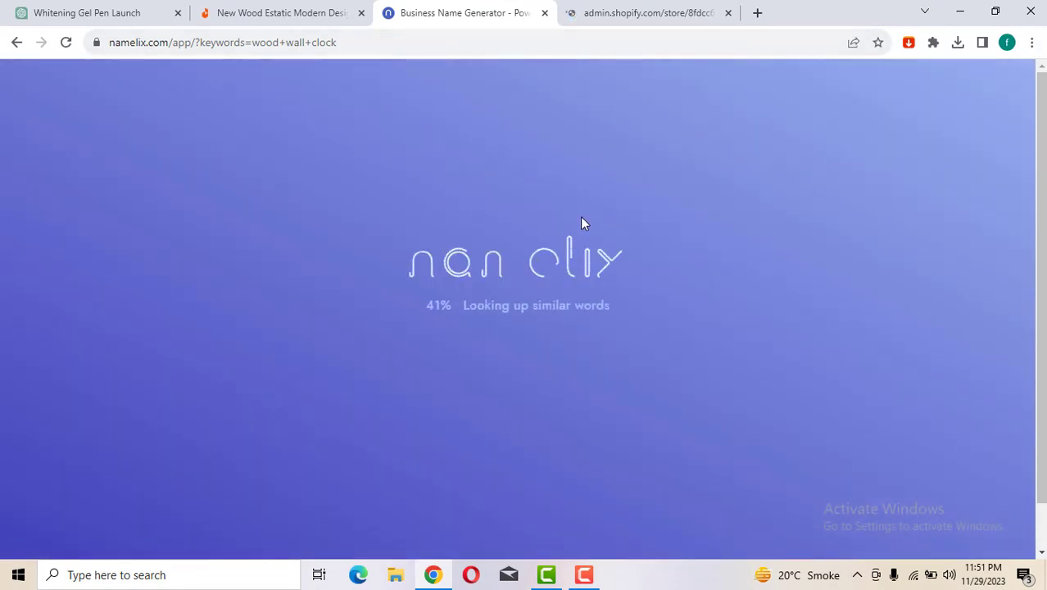
# - Switch to the new Shopify store and open its settings
pyautogui.click(629, 10)
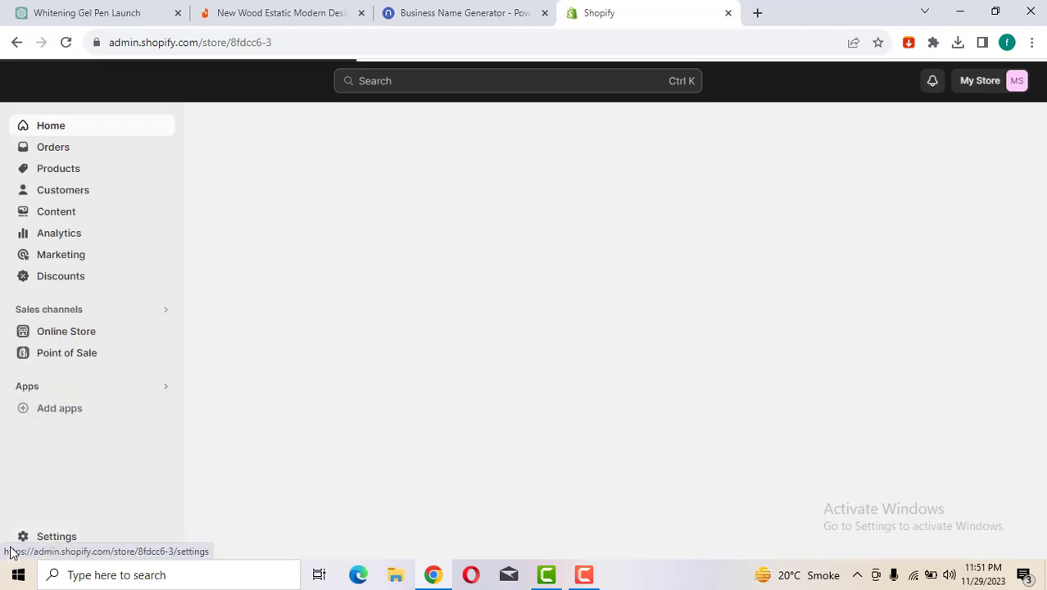
pyautogui.click(39, 539)
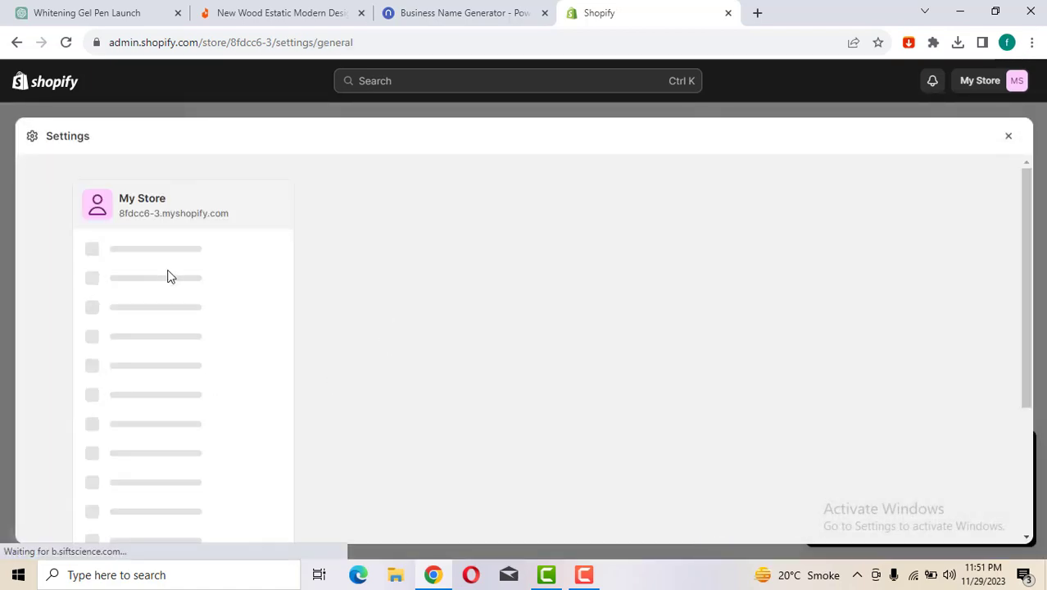
pyautogui.click(455, 8)
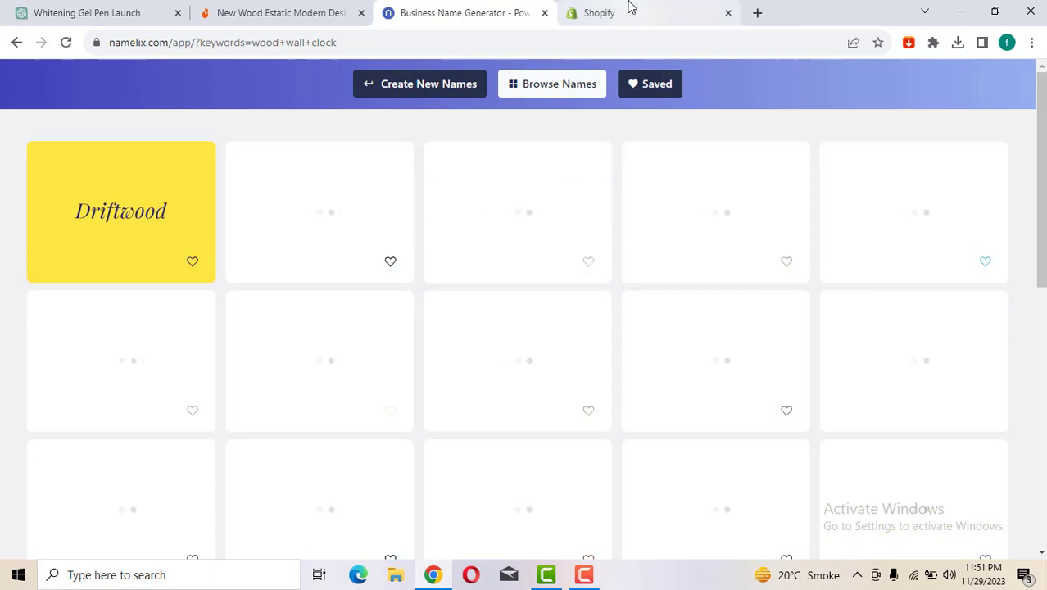
pyautogui.click(631, 7)
# - Return to Namelix, browse the generated business names and open the logo page for Nature Wall
pyautogui.click(433, 8)
pyautogui.moveTo(273, 278)
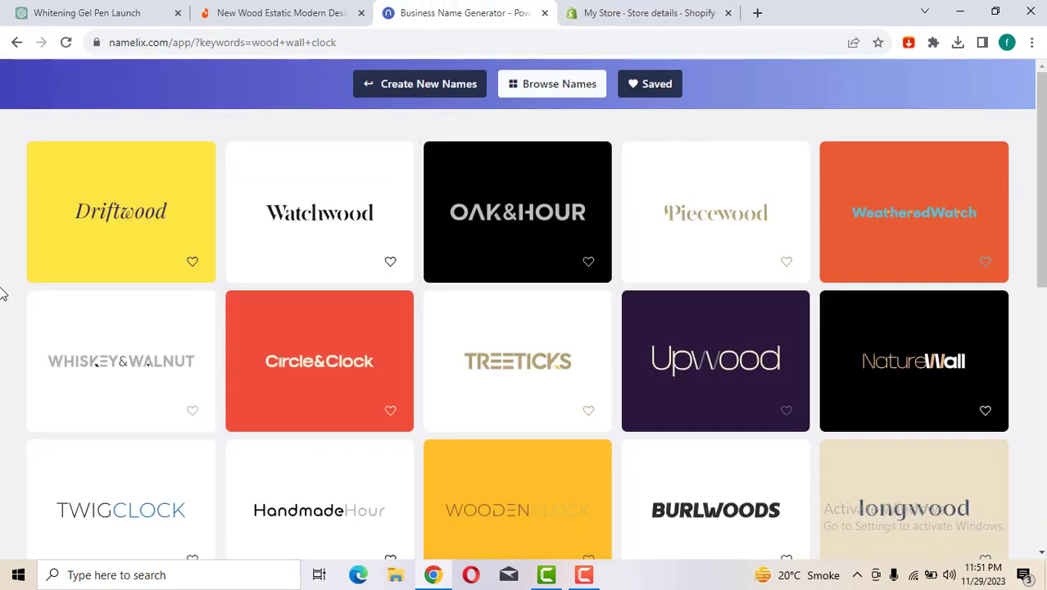
pyautogui.moveTo(364, 229)
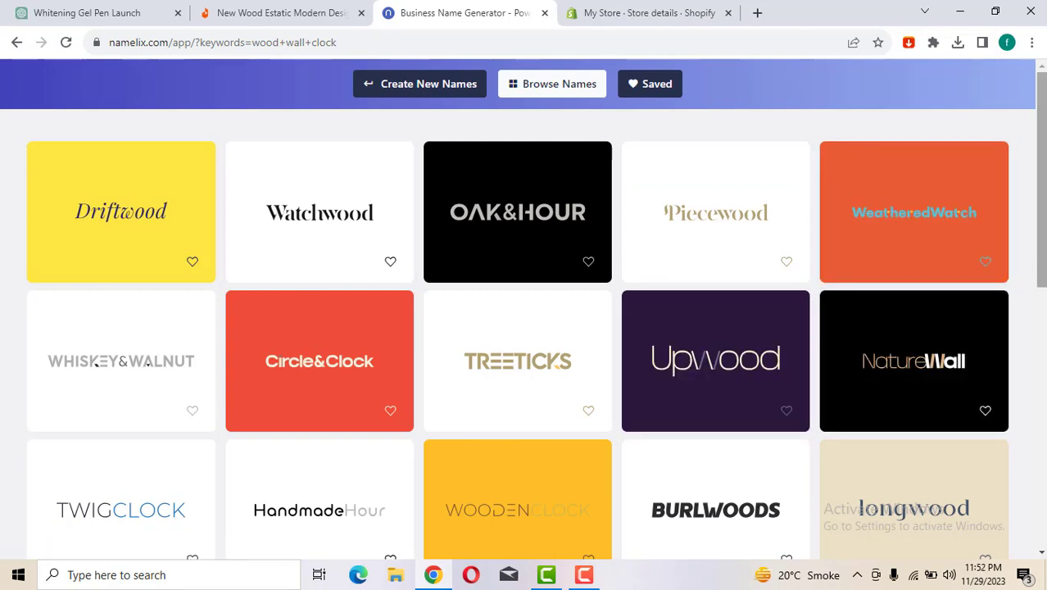
pyautogui.scroll(-3, 1040, 246)
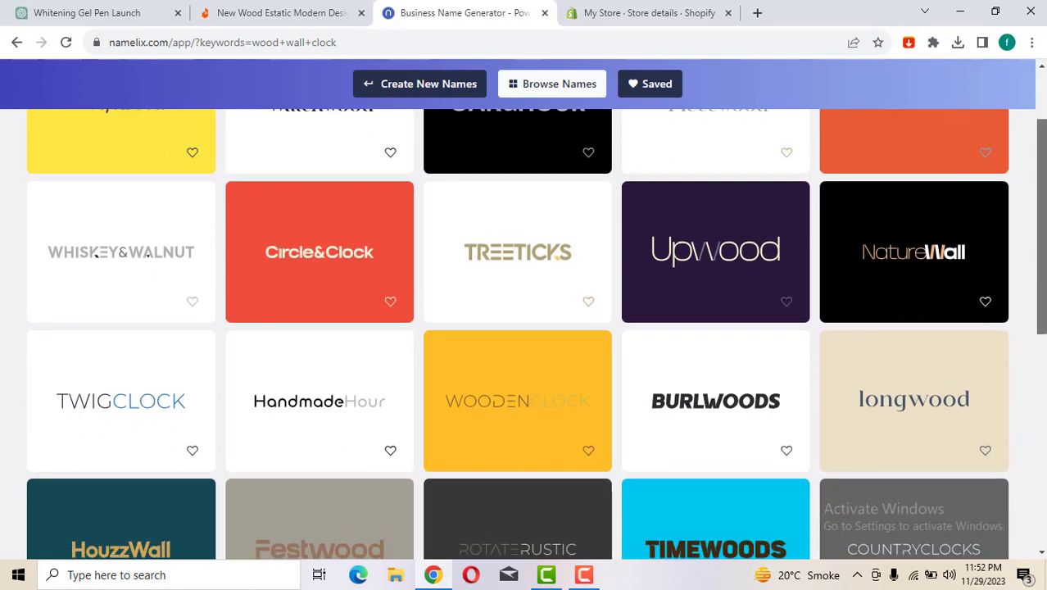
pyautogui.scroll(-1, 737, 352)
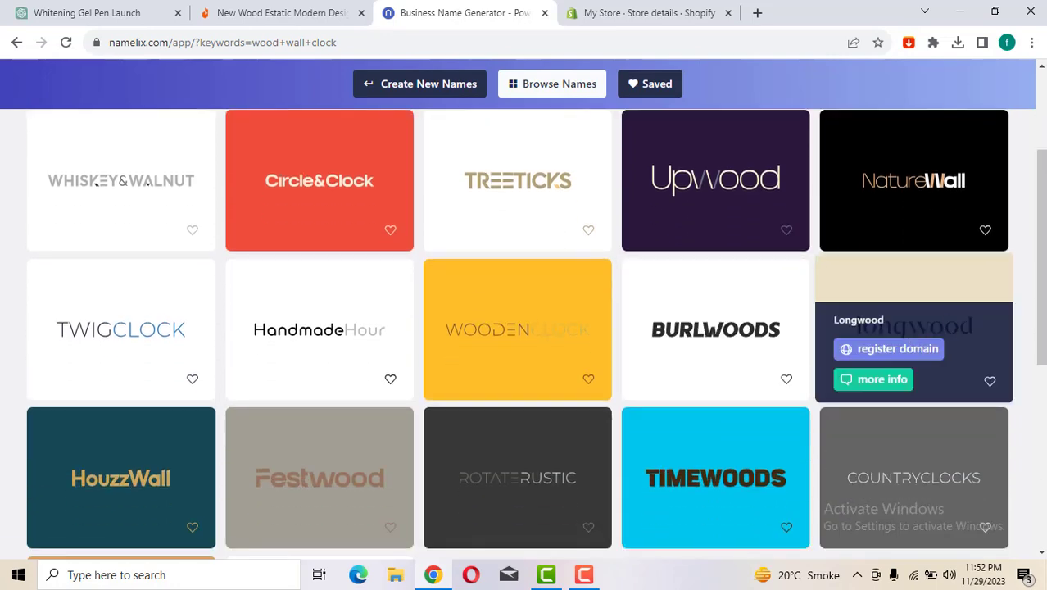
pyautogui.scroll(3, 524, 328)
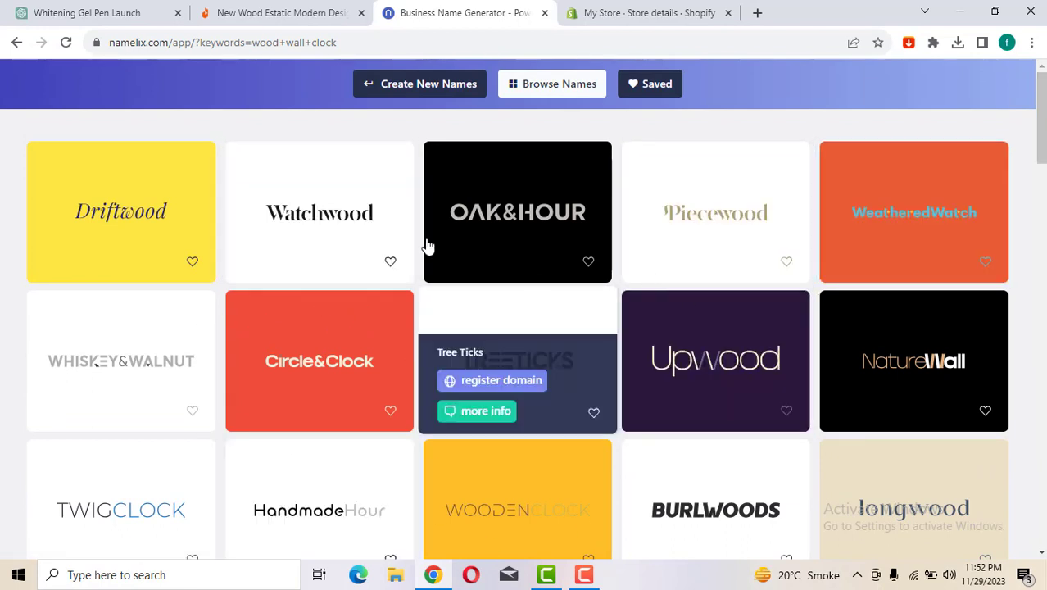
pyautogui.moveTo(427, 246)
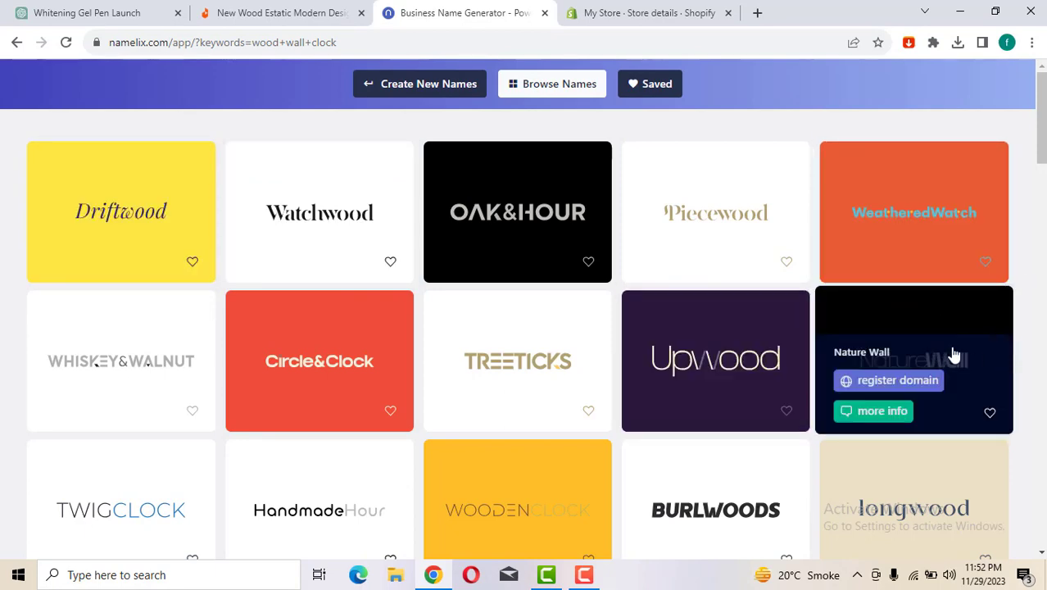
pyautogui.click(925, 347)
pyautogui.click(409, 9)
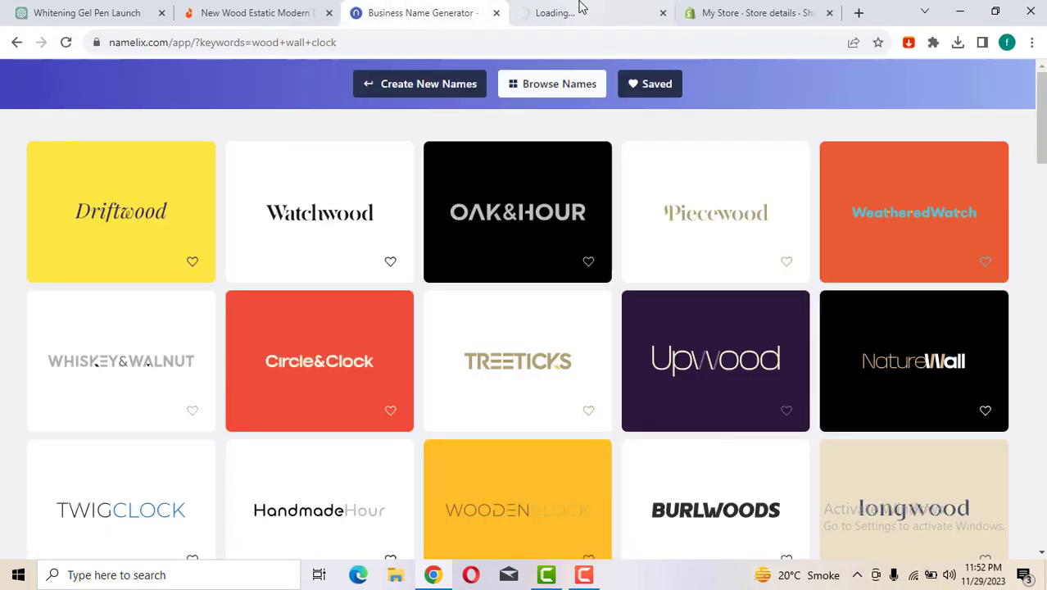
pyautogui.click(581, 9)
# - Switch to the Shopify store's settings and open the store profile for editing
pyautogui.click(702, 7)
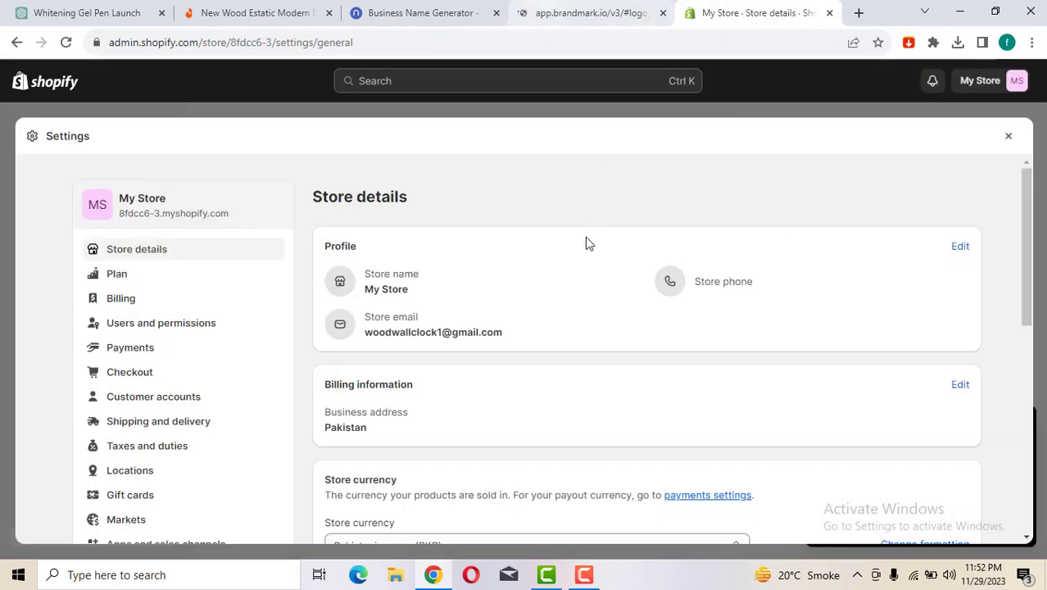
pyautogui.click(959, 247)
pyautogui.click(455, 309)
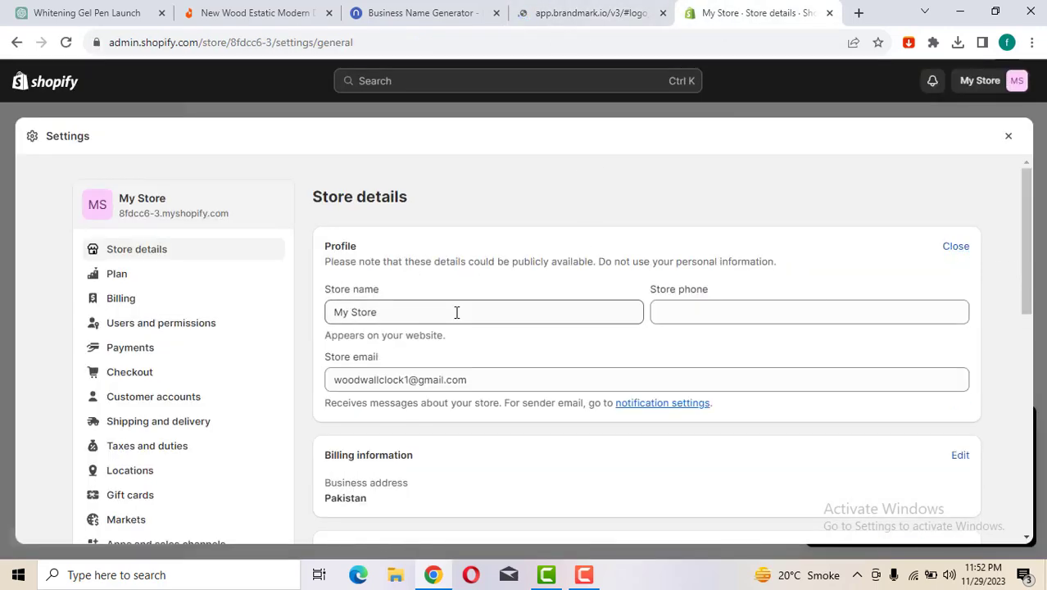
# - Check the spelling of the chosen name in the Brandmark logo preview and close the full-screen preview
pyautogui.hotkey('ctrl', 'shift', 'Tab')
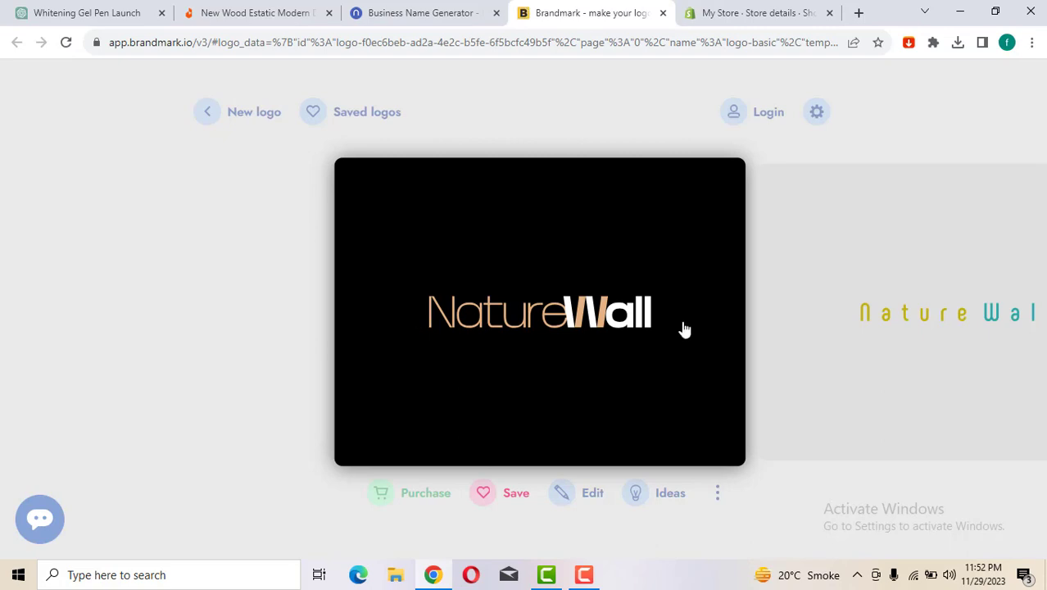
pyautogui.click(557, 307)
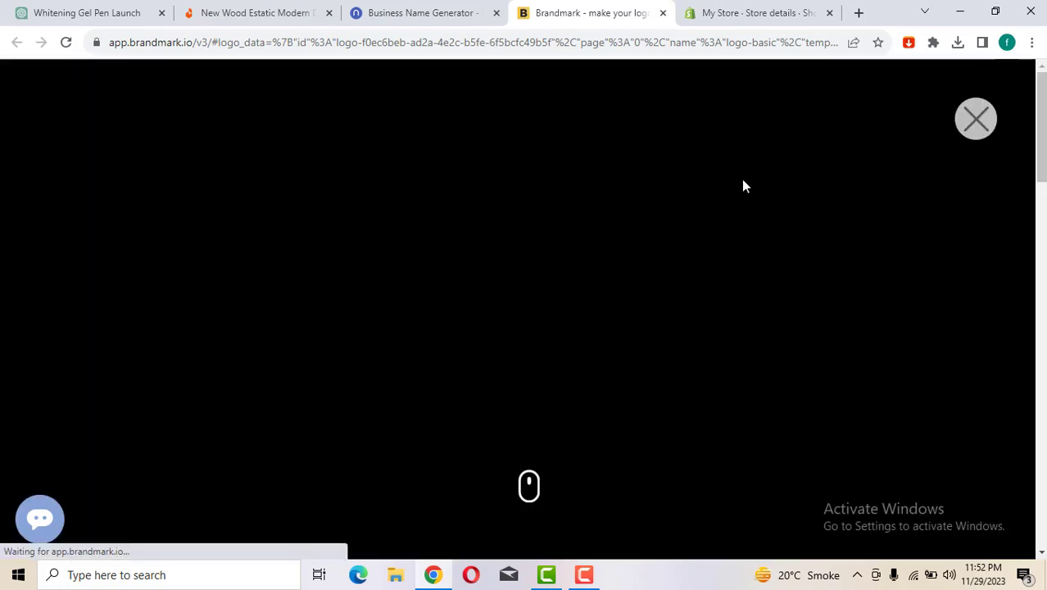
pyautogui.click(977, 117)
# - Set the store name to "Nature Wall" in the Shopify profile, rechecking the Brandmark logo for the wording
pyautogui.click(729, 13)
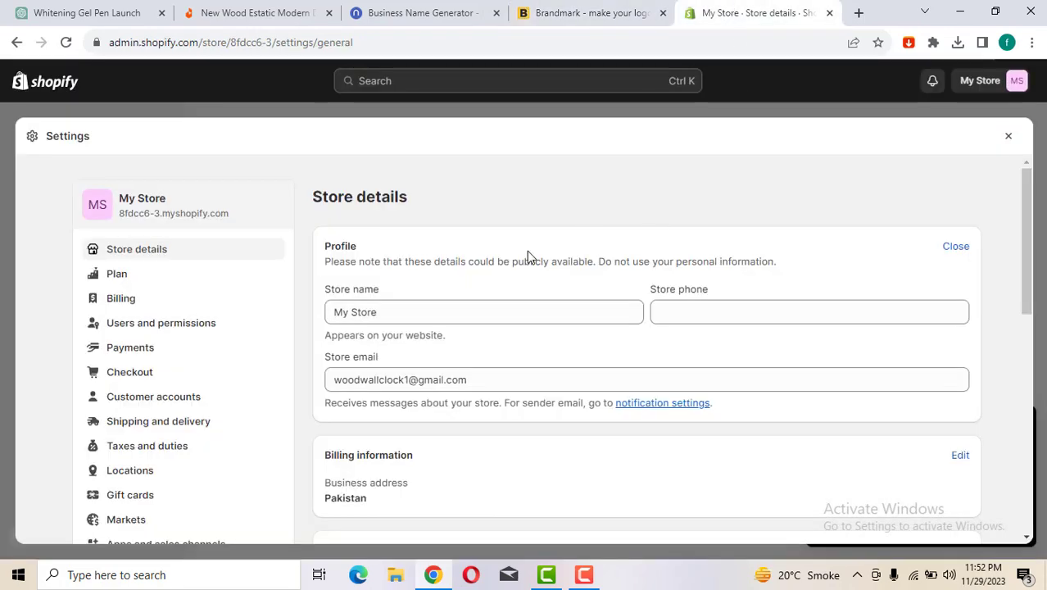
pyautogui.tripleClick(474, 308)
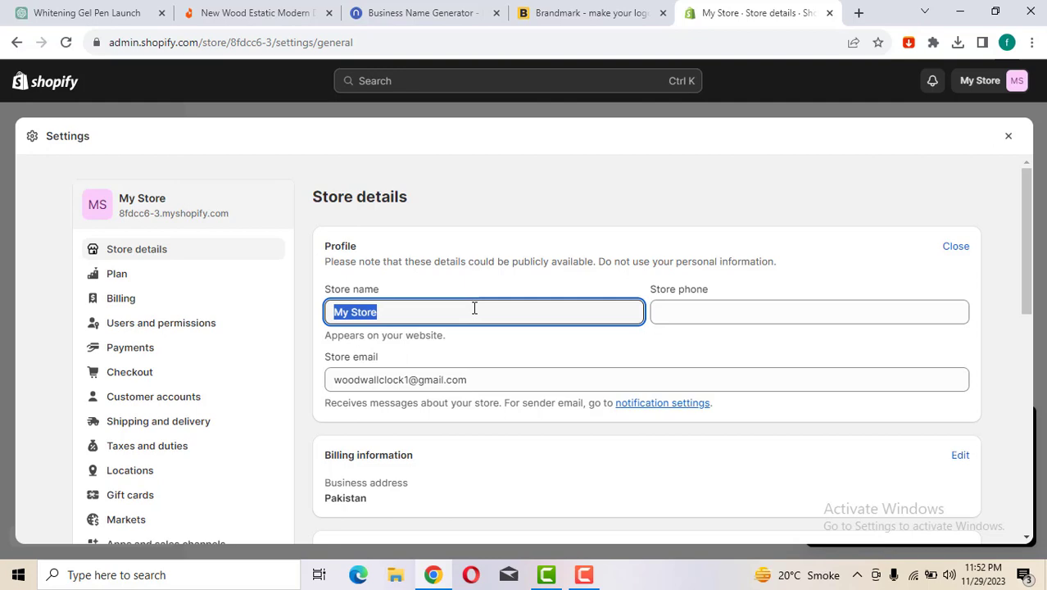
pyautogui.write('Nature')
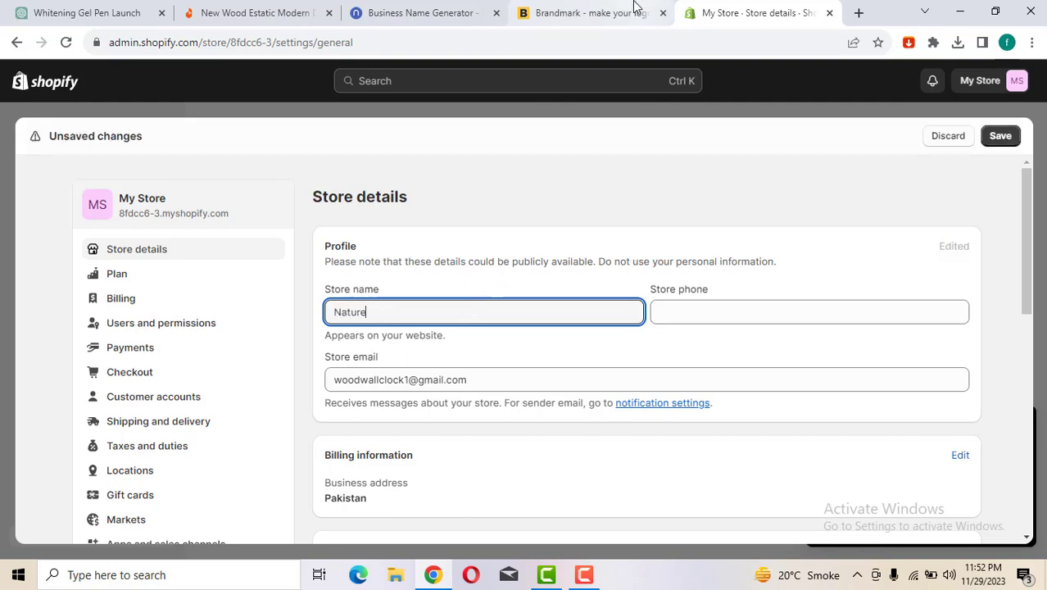
pyautogui.click(586, 12)
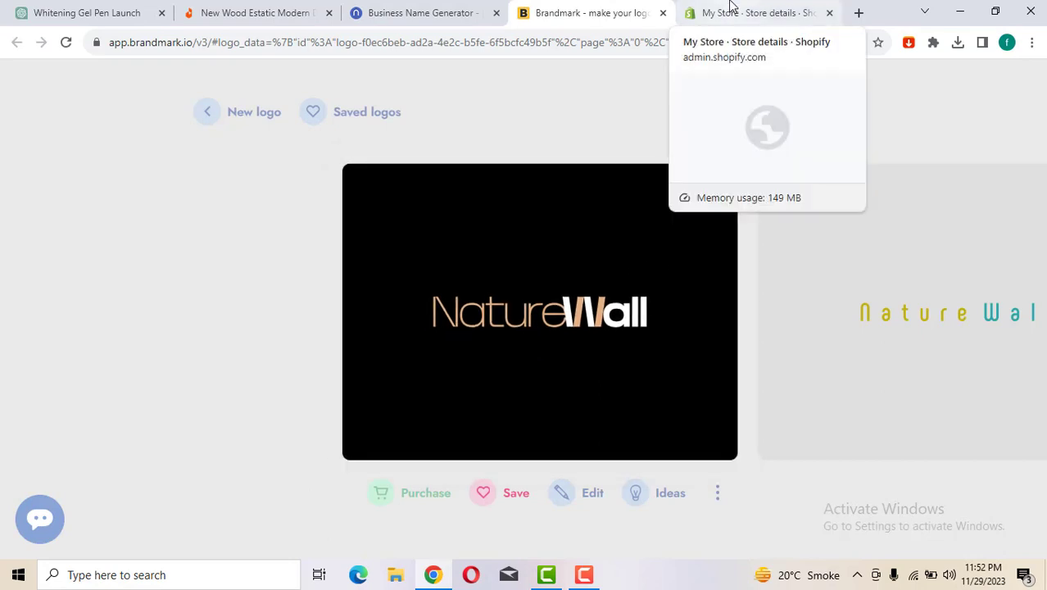
pyautogui.click(687, 15)
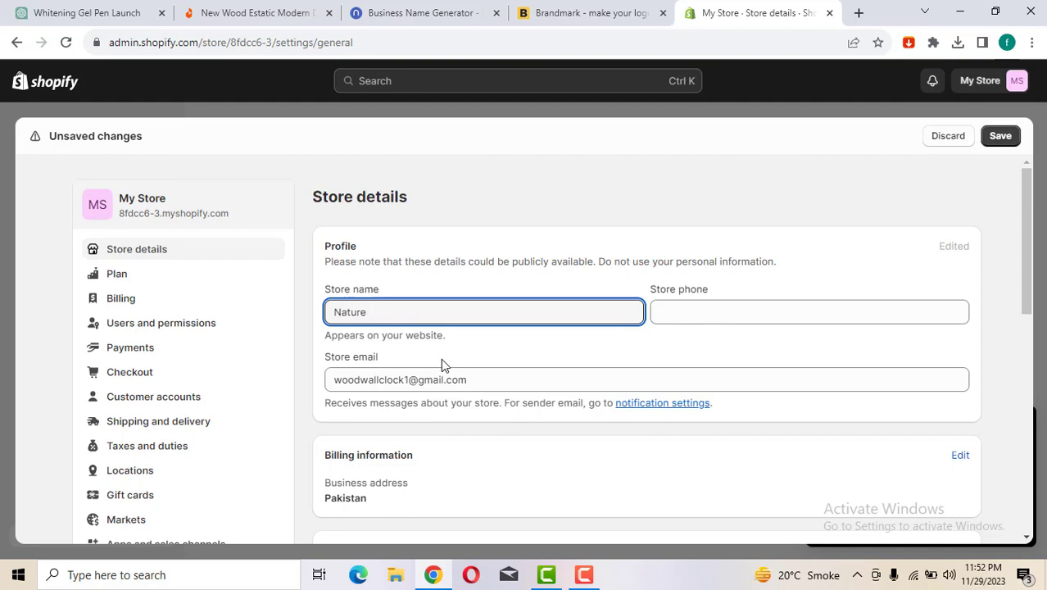
pyautogui.write('Wall')
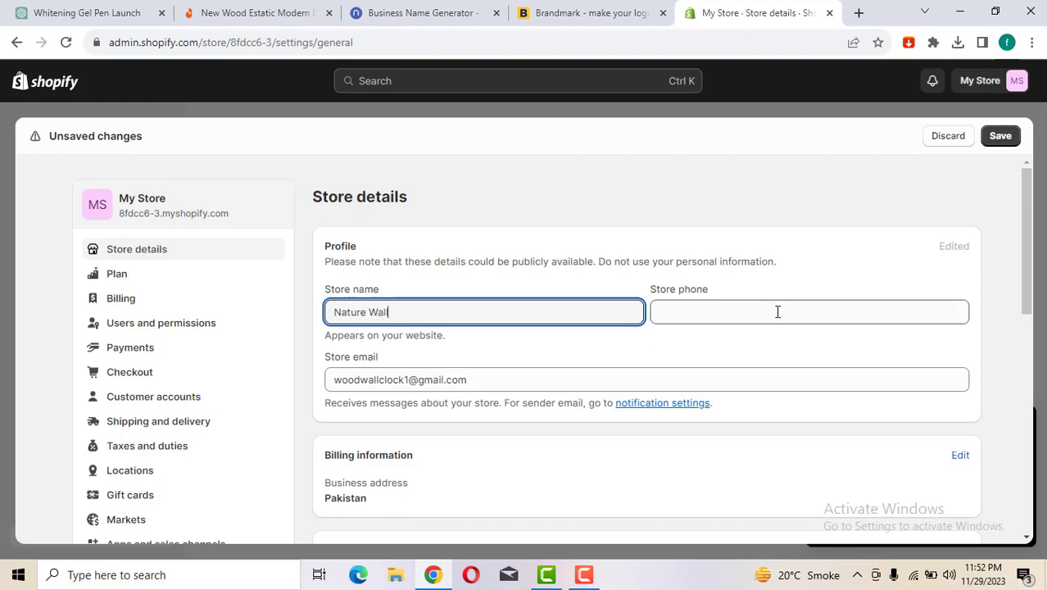
# - Enter the store's phone number and save the store details
pyautogui.click(777, 311)
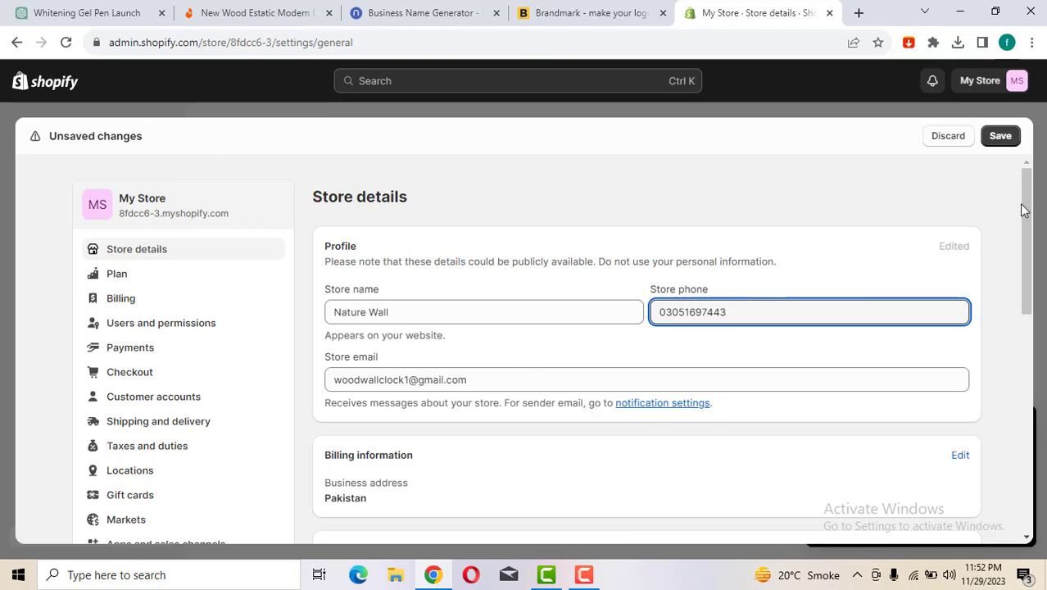
pyautogui.moveTo(1030, 216); pyautogui.dragTo(1036, 315)
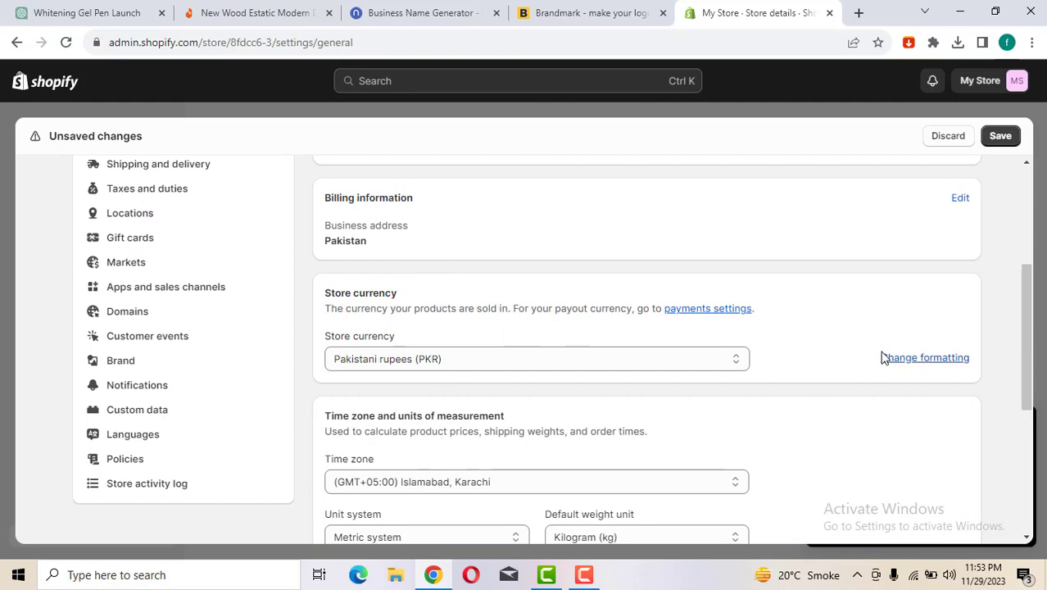
pyautogui.moveTo(1034, 352); pyautogui.dragTo(1025, 453)
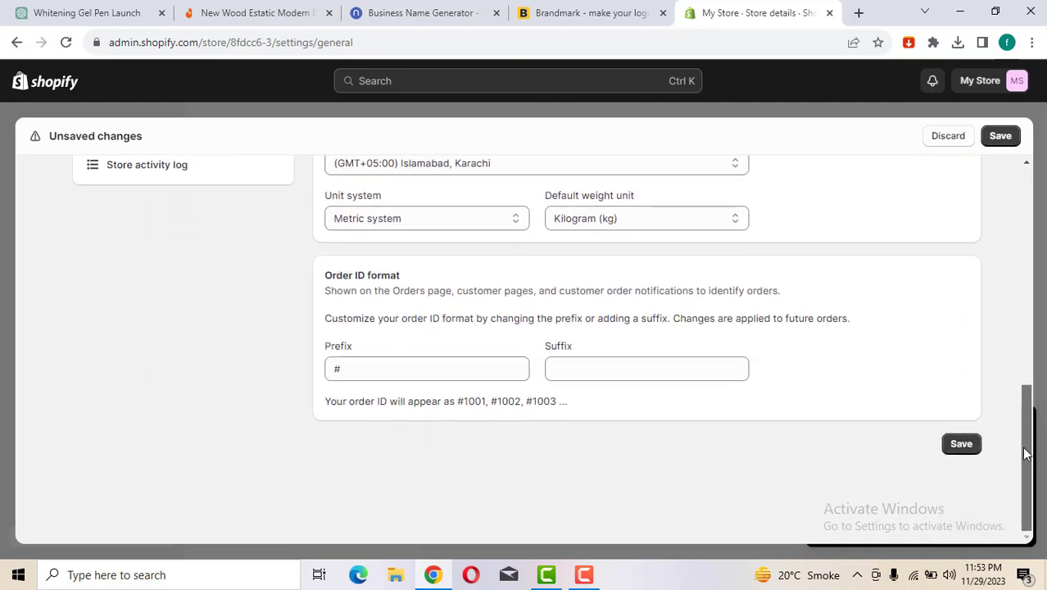
pyautogui.click(959, 449)
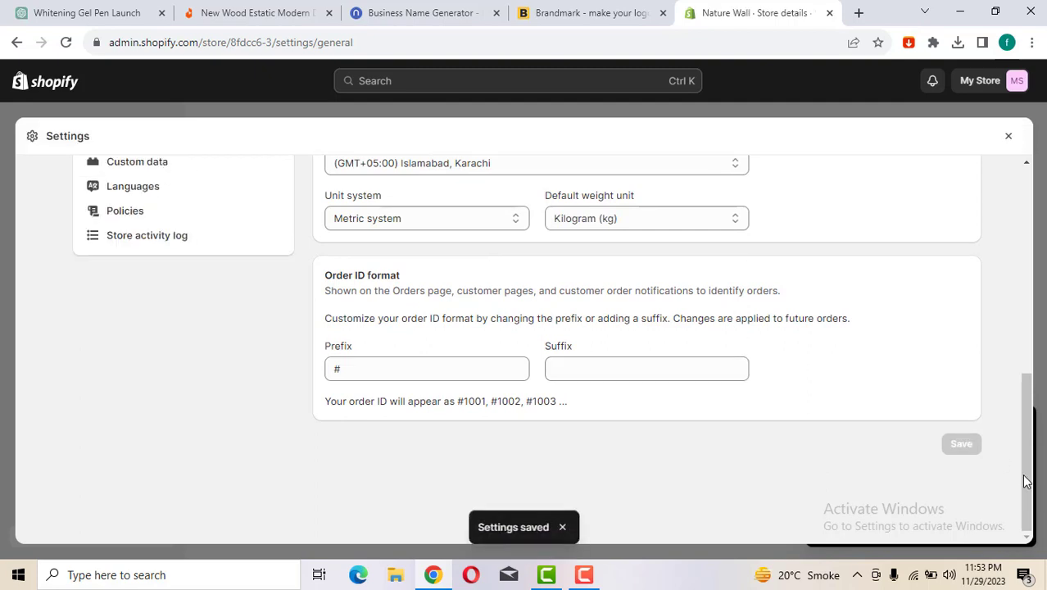
# - Activate Cash on Delivery (COD) as a manual payment method in the store's payment settings
pyautogui.scroll(10, 995, 350)
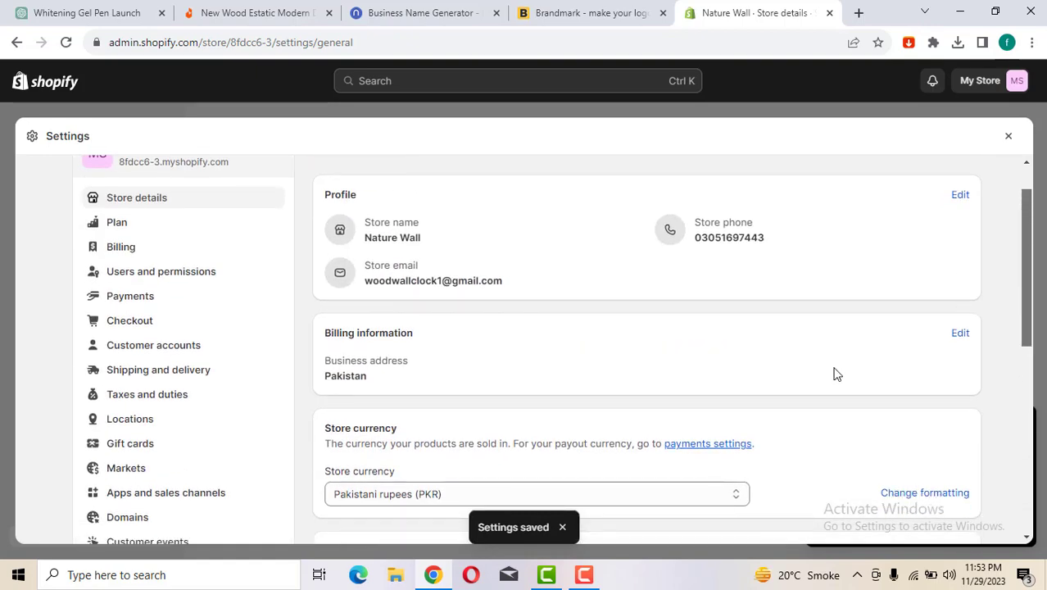
pyautogui.click(181, 329)
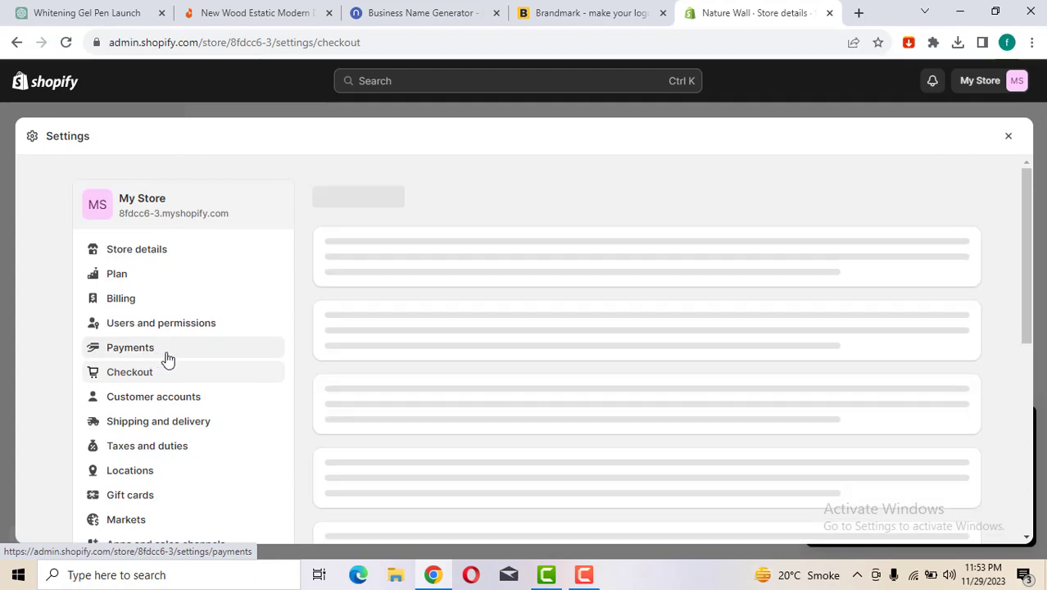
pyautogui.click(164, 353)
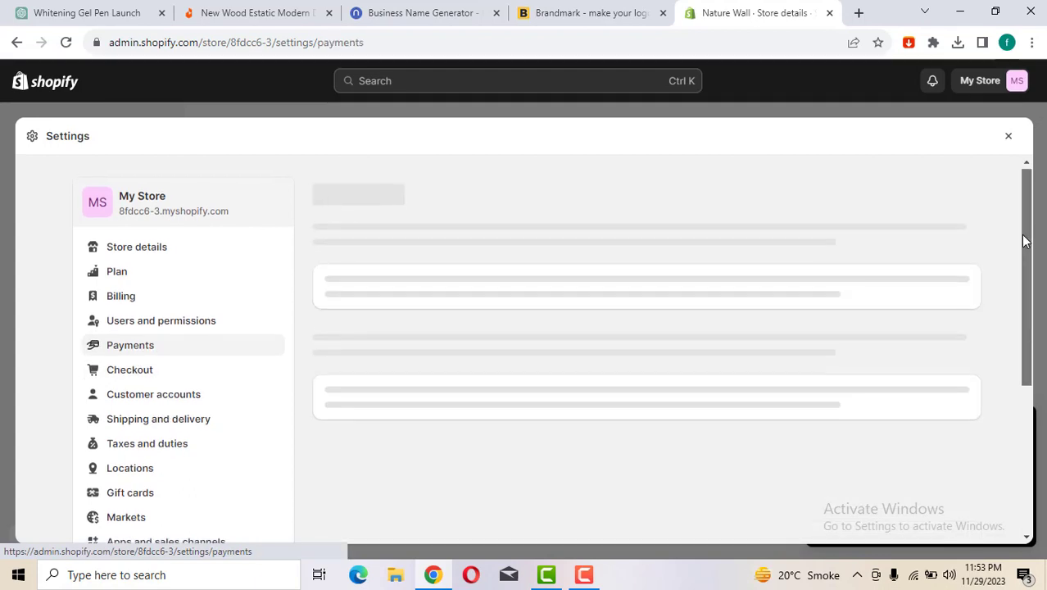
pyautogui.moveTo(1027, 236); pyautogui.dragTo(1043, 337)
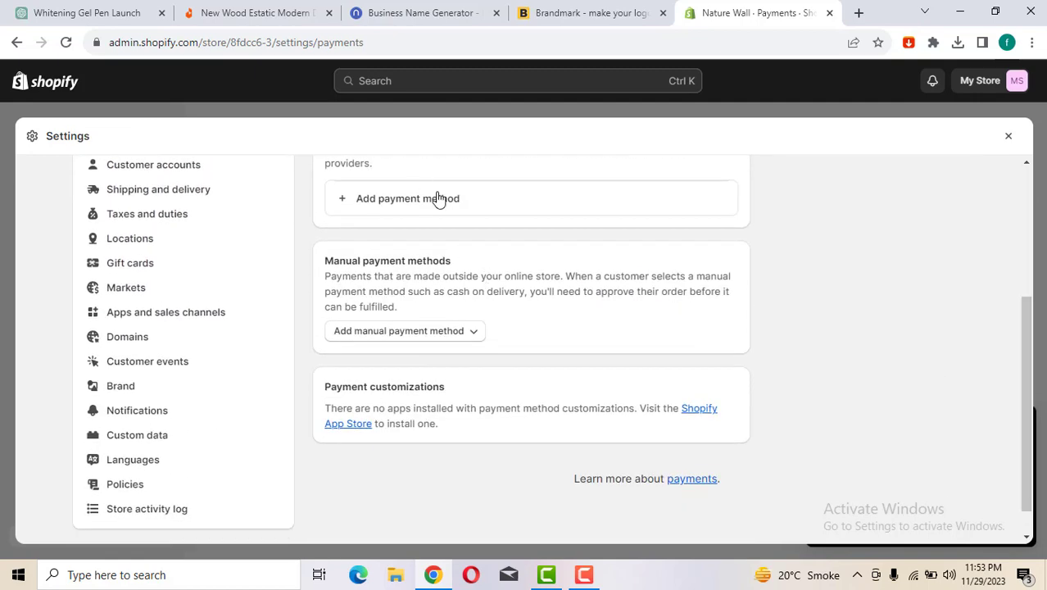
pyautogui.click(451, 336)
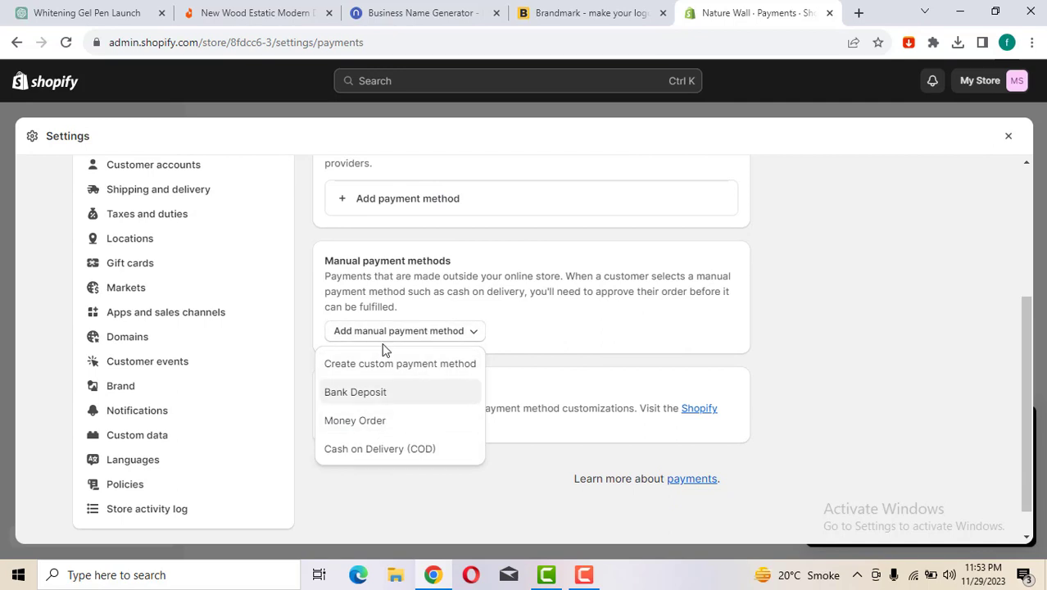
pyautogui.click(402, 451)
pyautogui.click(663, 469)
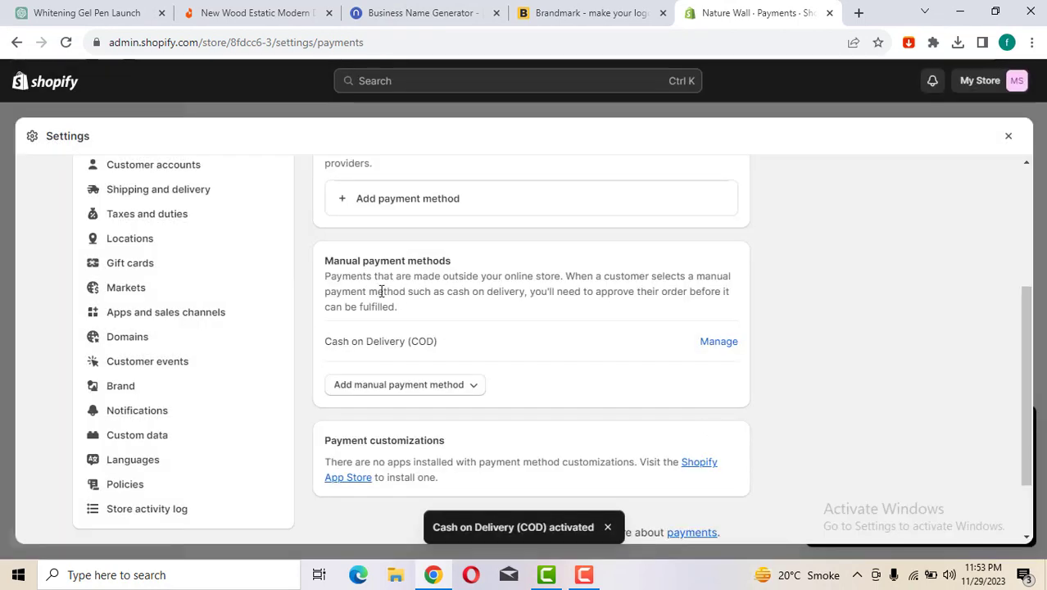
# - Review the checkout settings, make the shipping address phone number Required and save the change
pyautogui.moveTo(1030, 367); pyautogui.dragTo(1009, 290)
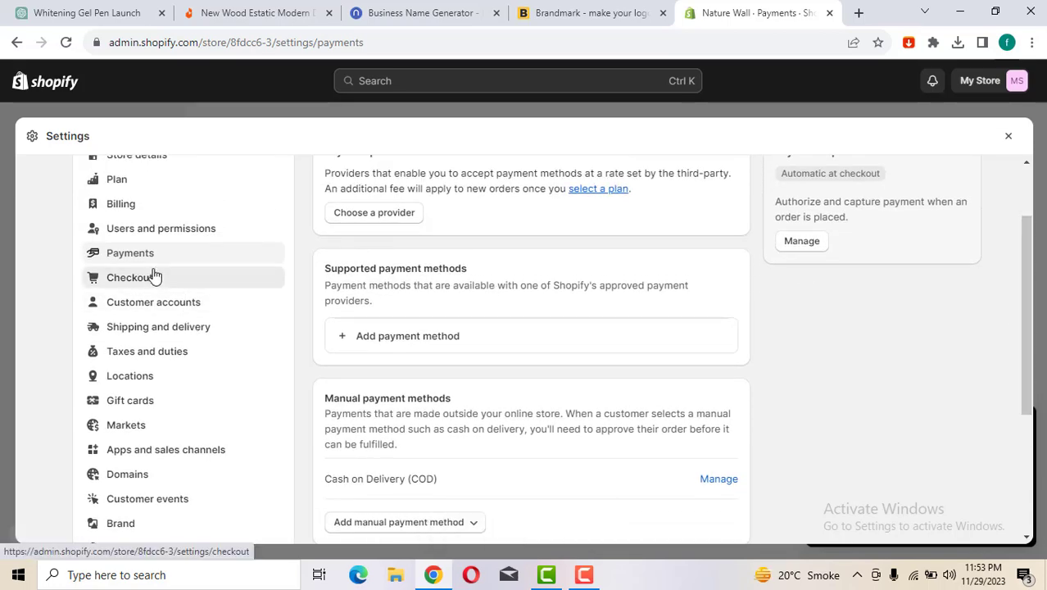
pyautogui.click(154, 277)
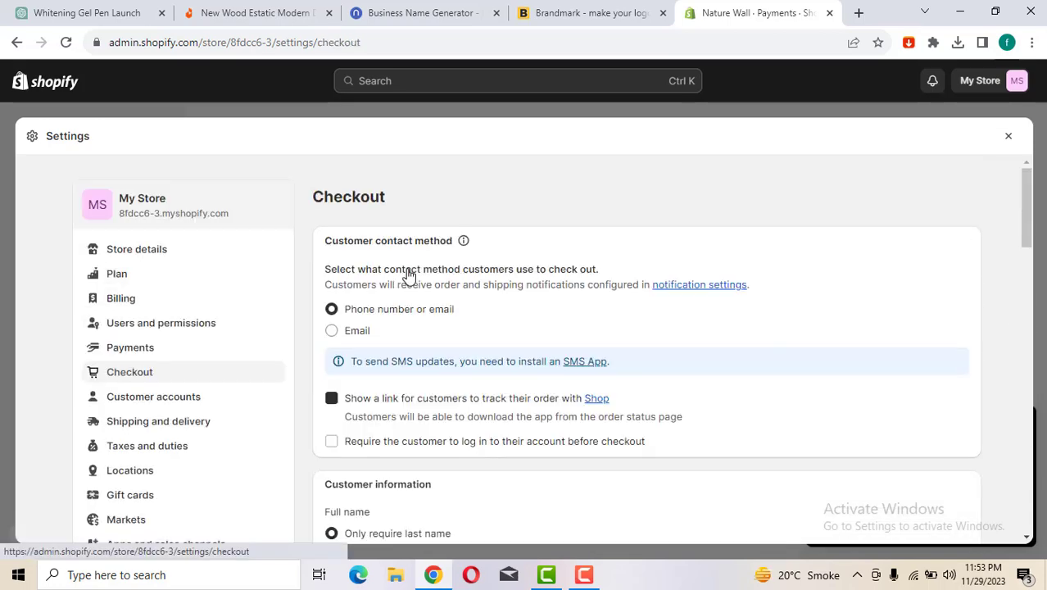
pyautogui.moveTo(1025, 227); pyautogui.dragTo(1038, 335)
pyautogui.moveTo(1041, 362); pyautogui.dragTo(1031, 267)
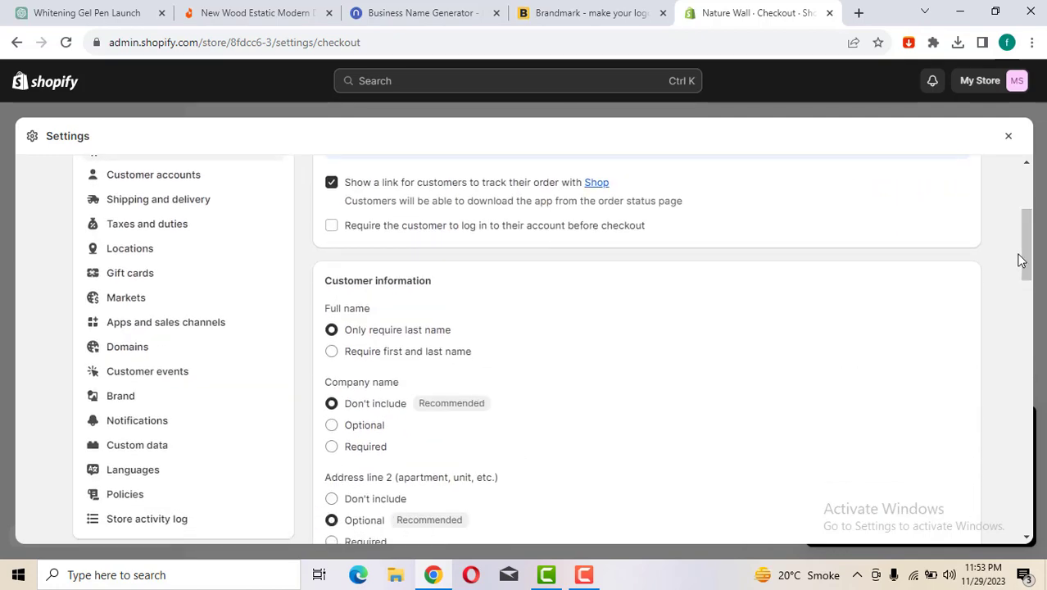
pyautogui.moveTo(1024, 243); pyautogui.dragTo(1033, 286)
pyautogui.scroll(-1, 1034, 292)
pyautogui.scroll(-5, 1034, 293)
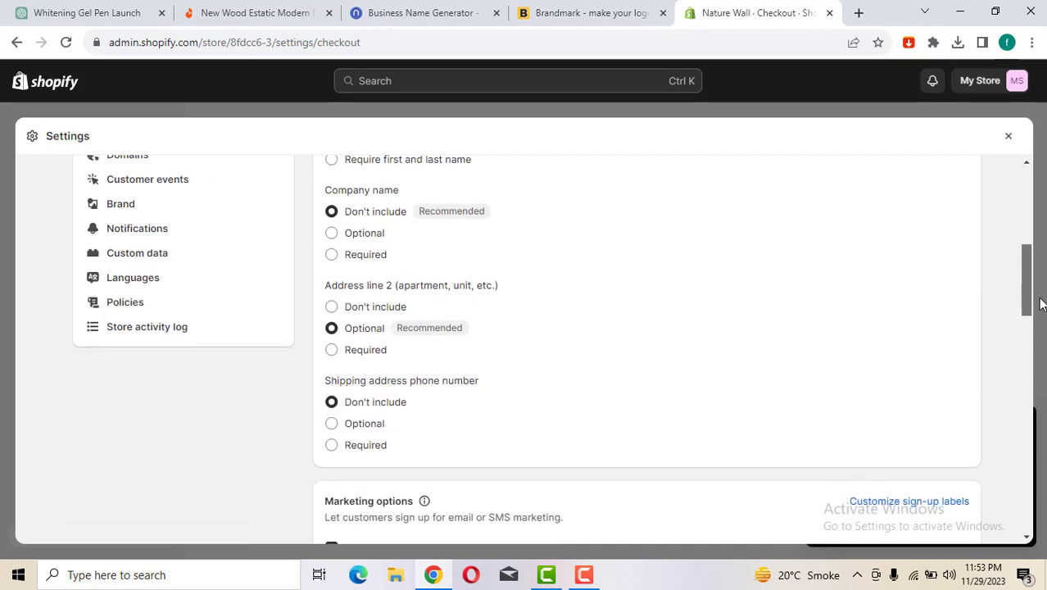
pyautogui.scroll(-10, 1034, 293)
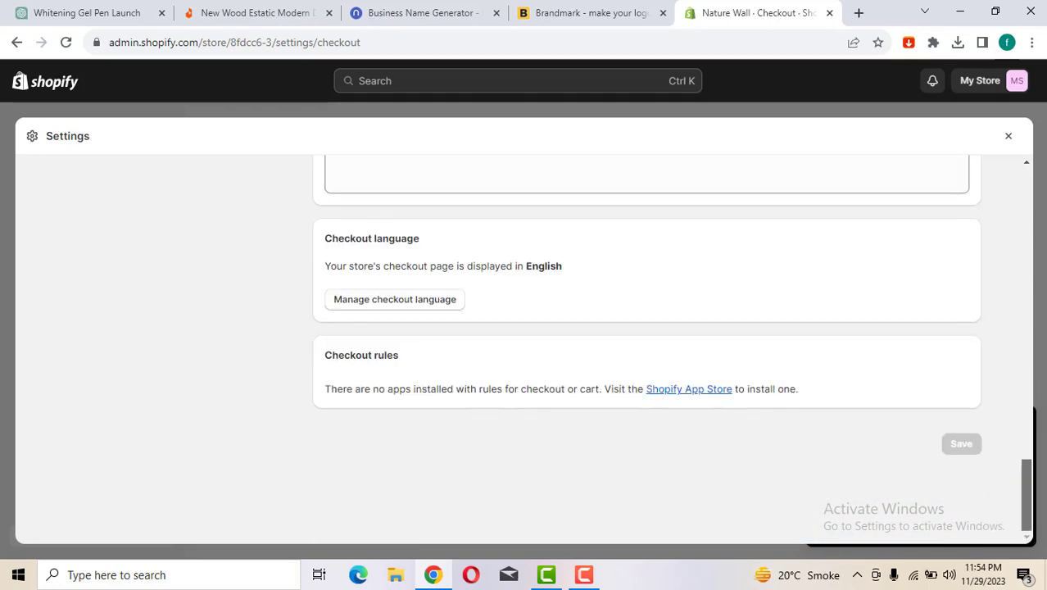
pyautogui.scroll(10, 1040, 291)
pyautogui.scroll(-1, 1040, 295)
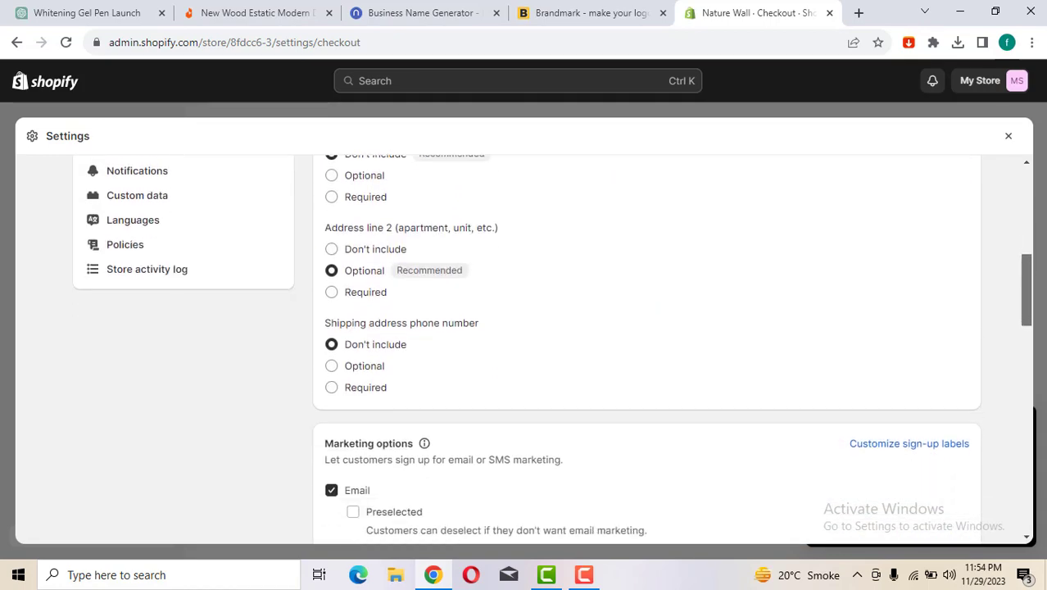
pyautogui.click(332, 379)
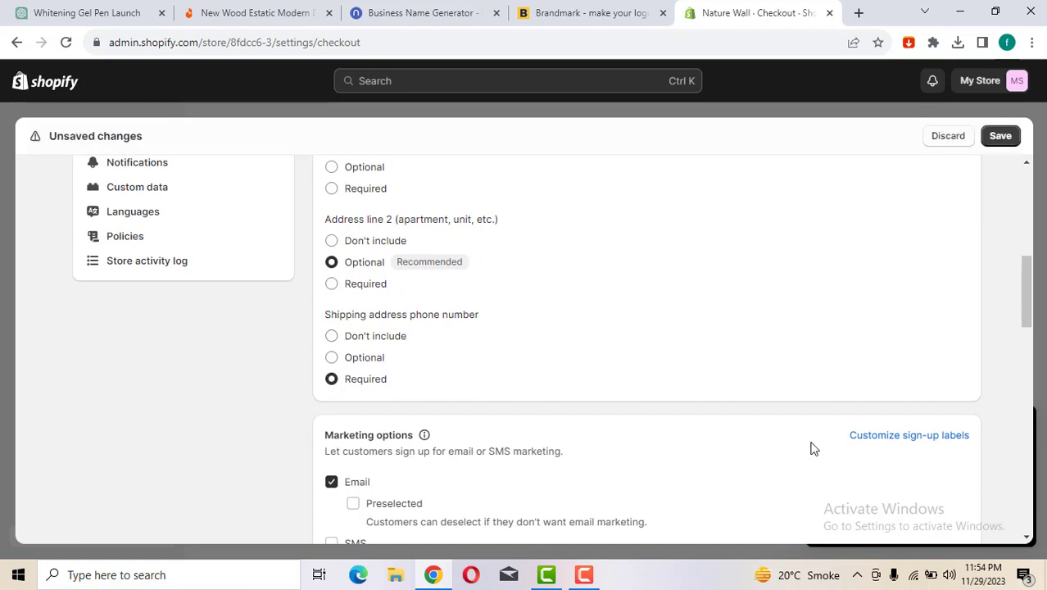
pyautogui.click(999, 141)
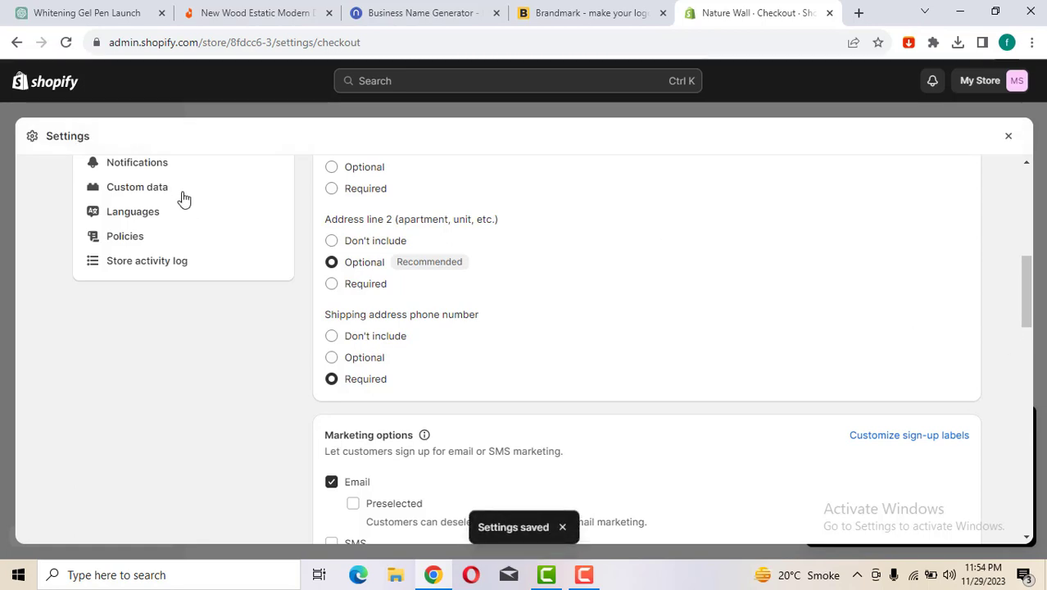
# - Create the written return and refund policy from the template in the store's policy settings
pyautogui.click(146, 242)
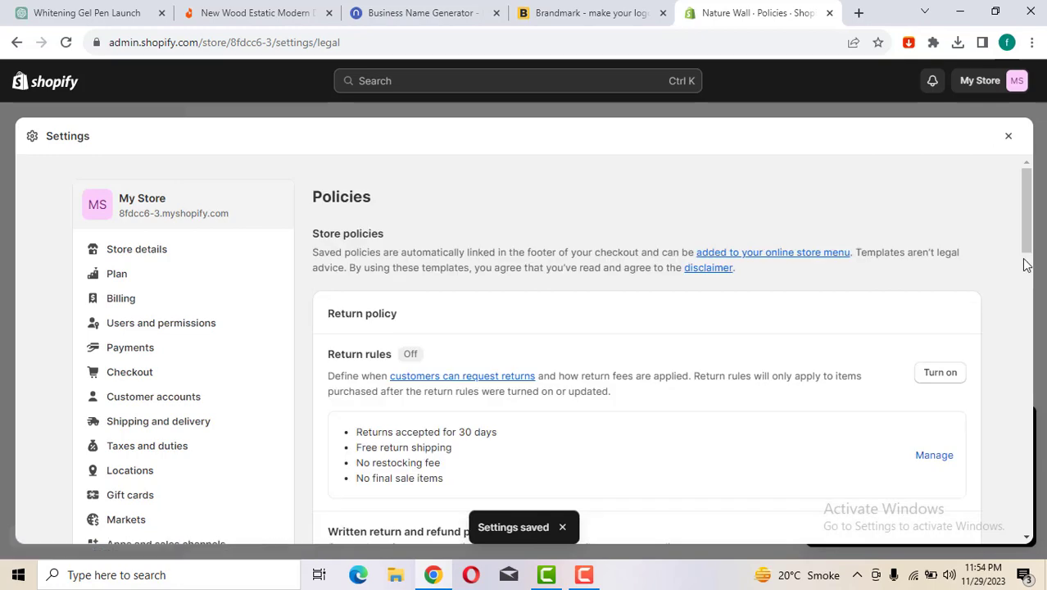
pyautogui.scroll(-4, 1028, 262)
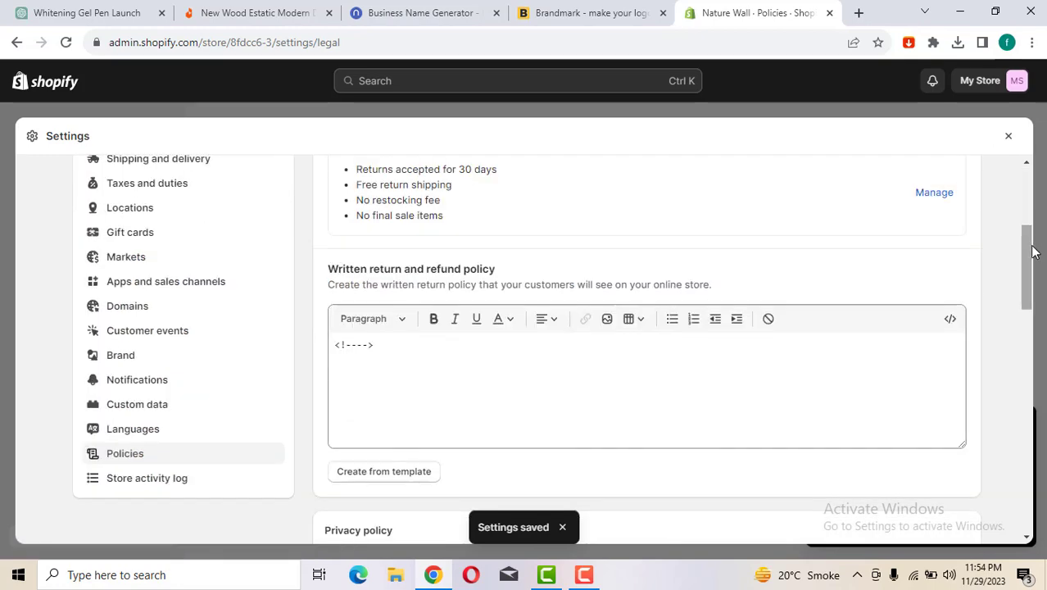
pyautogui.moveTo(1029, 236)
pyautogui.mouseDown()
pyautogui.moveTo(1023, 211)
pyautogui.moveTo(1028, 244)
pyautogui.mouseUp()
pyautogui.scroll(-2, 1029, 249)
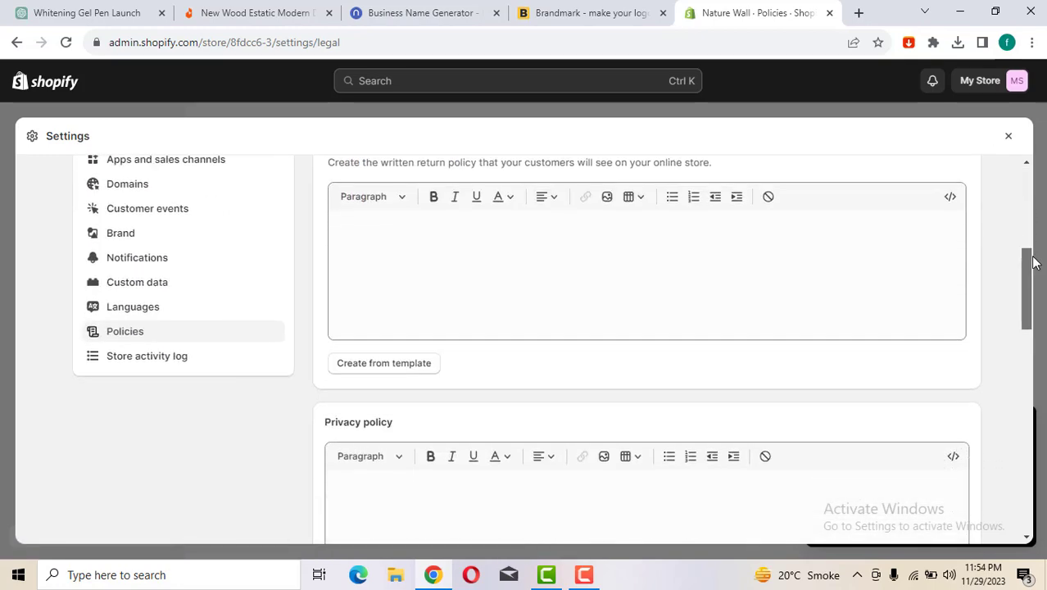
pyautogui.click(410, 369)
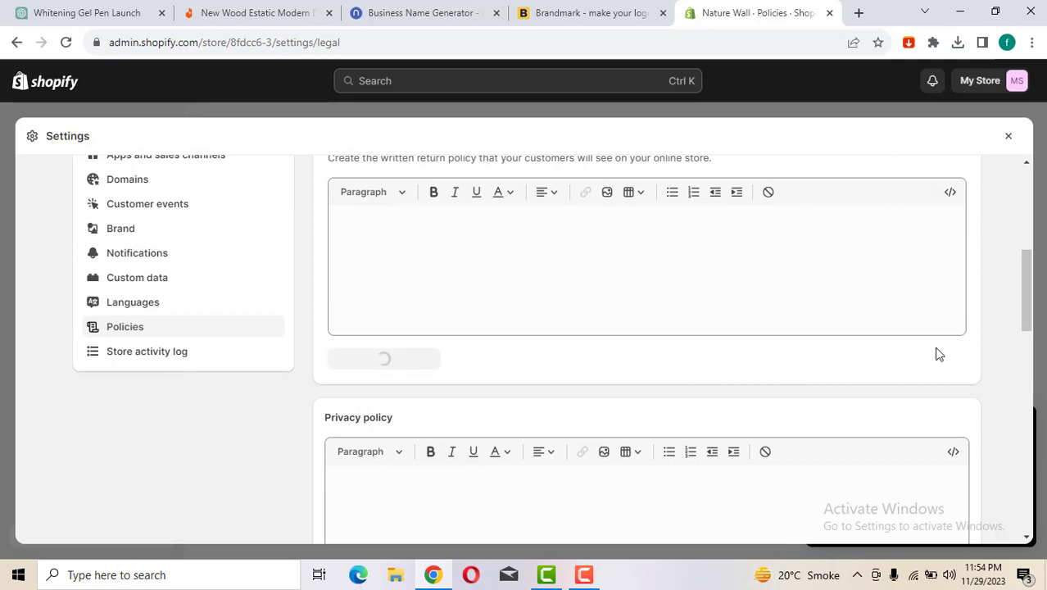
# - Create the privacy policy and the terms of service from their templates
pyautogui.moveTo(1030, 304); pyautogui.dragTo(1044, 390)
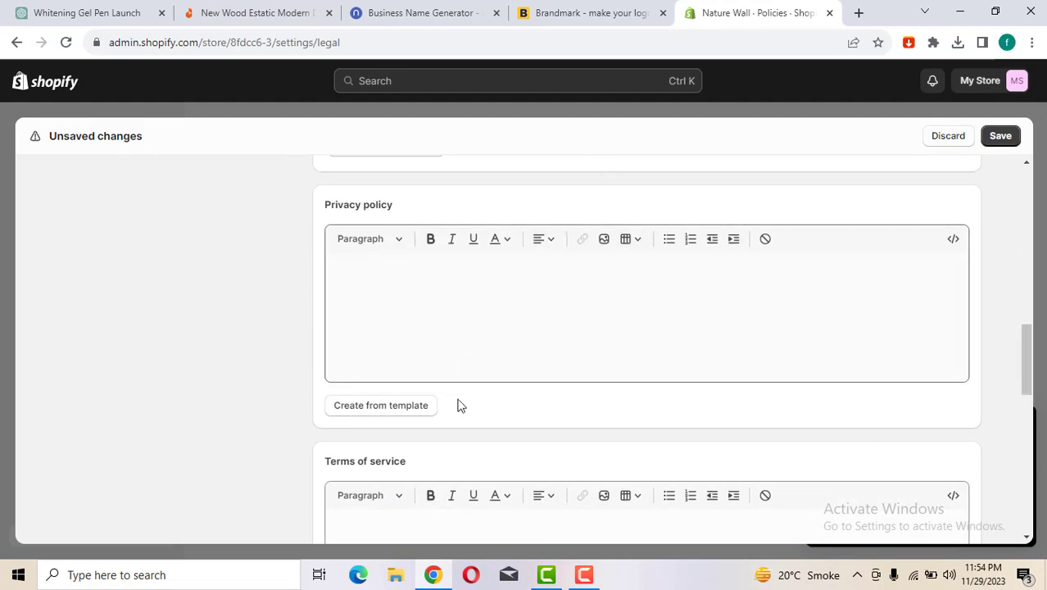
pyautogui.click(412, 407)
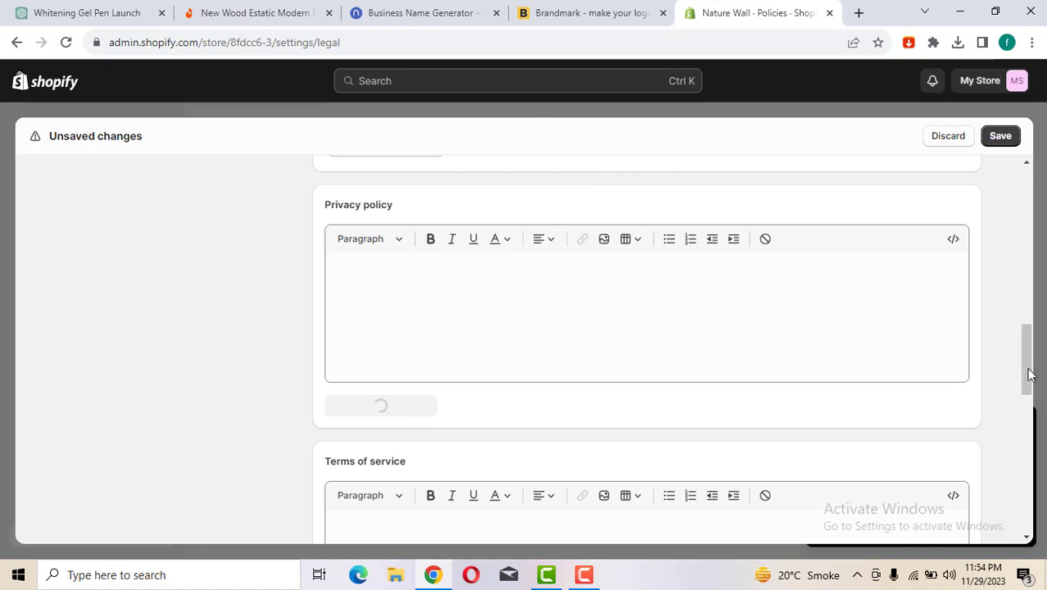
pyautogui.moveTo(1030, 369); pyautogui.dragTo(1038, 437)
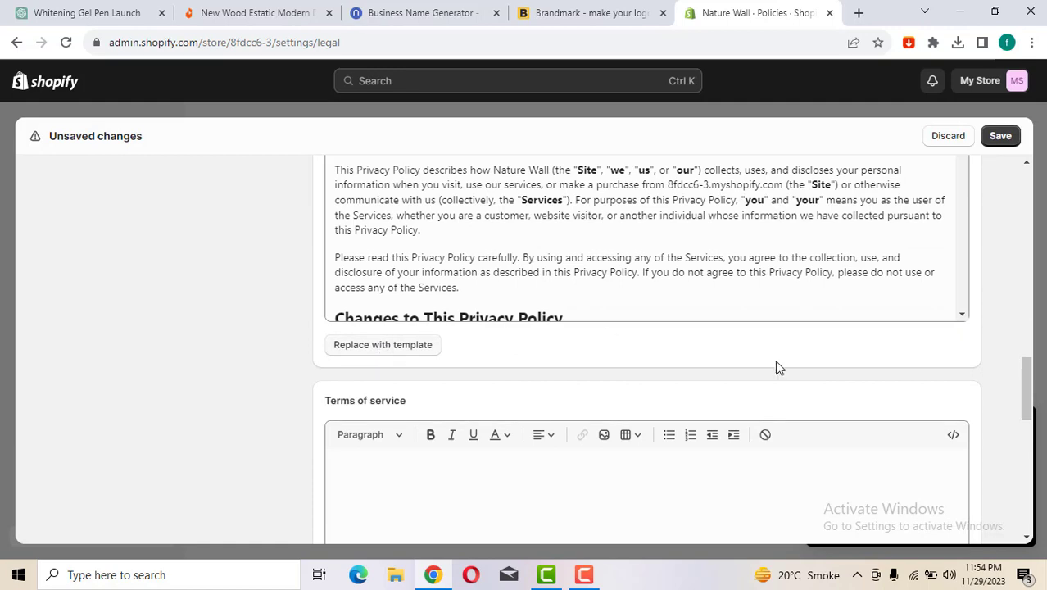
pyautogui.moveTo(1032, 411); pyautogui.dragTo(1032, 448)
pyautogui.click(365, 362)
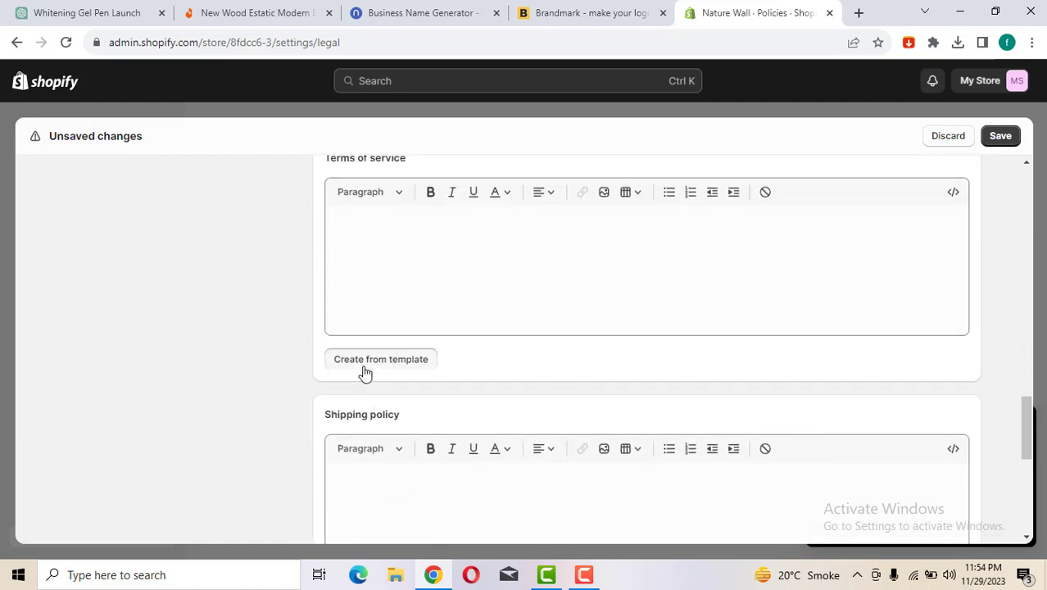
# - Create the contact information policy from the template and save the store policies
pyautogui.moveTo(1028, 442); pyautogui.dragTo(1034, 493)
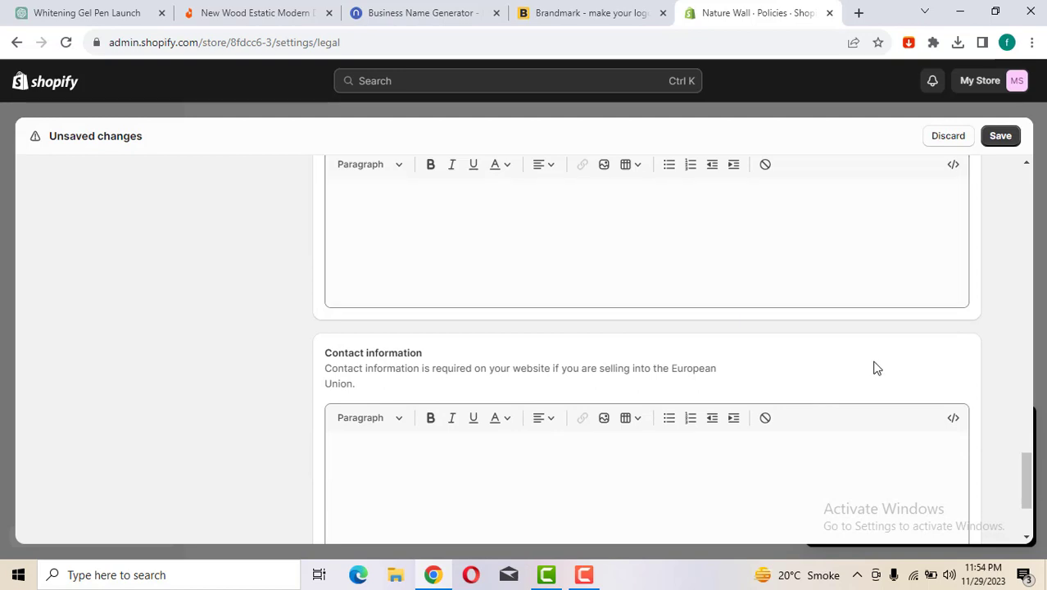
pyautogui.moveTo(1031, 489); pyautogui.dragTo(1040, 530)
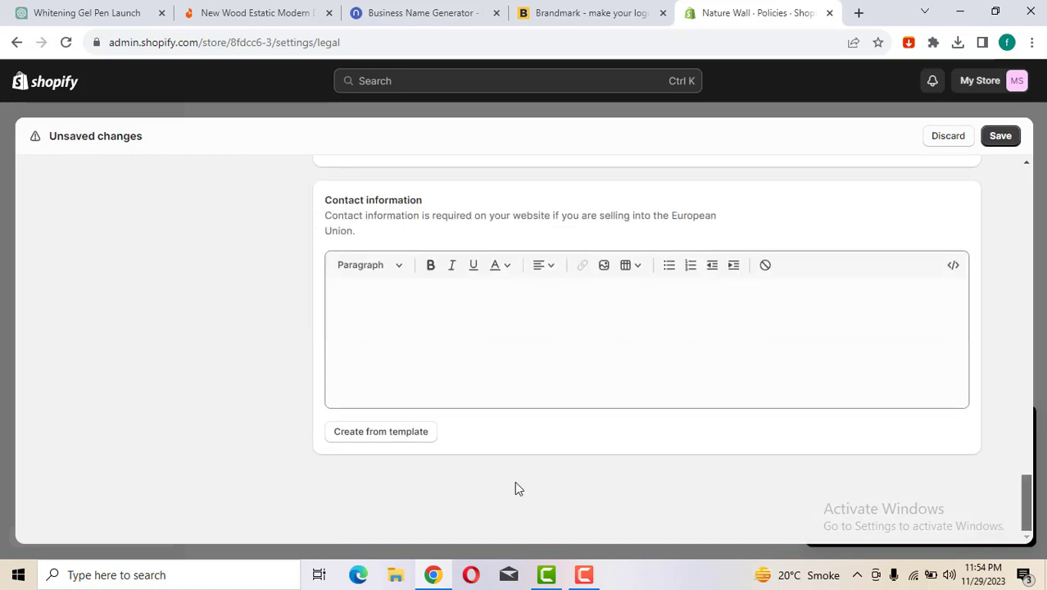
pyautogui.click(367, 438)
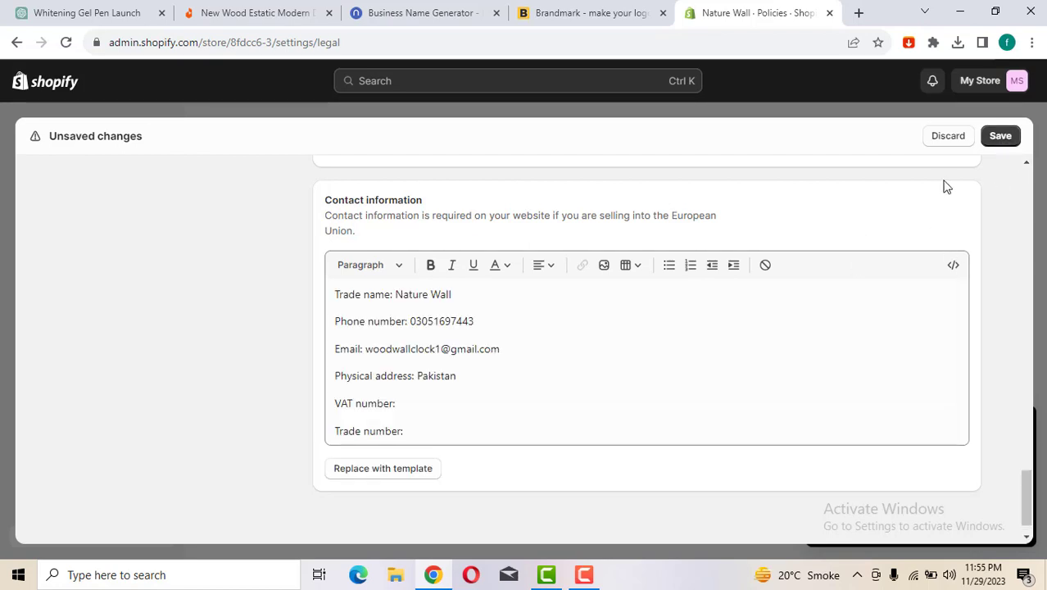
pyautogui.click(1003, 146)
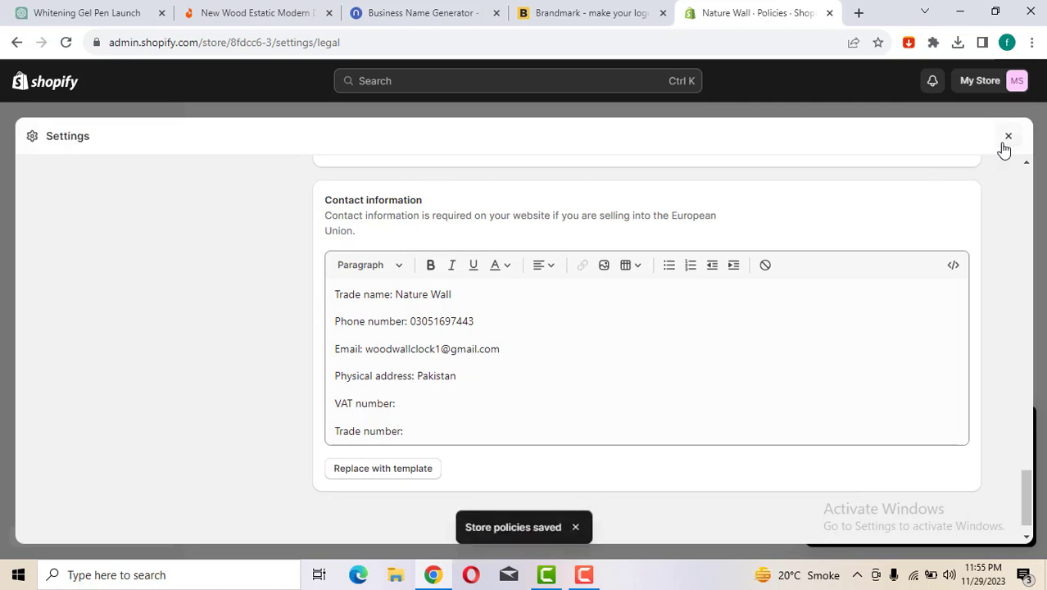
# - Close the policy settings and open the domain settings from the setup guide's custom domain task
pyautogui.click(1008, 136)
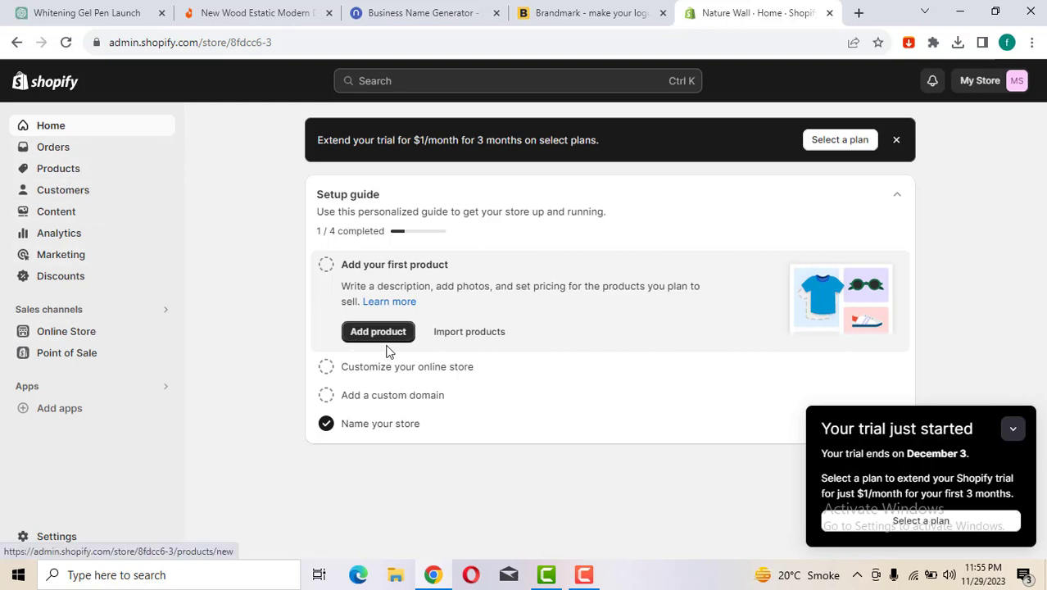
pyautogui.click(382, 401)
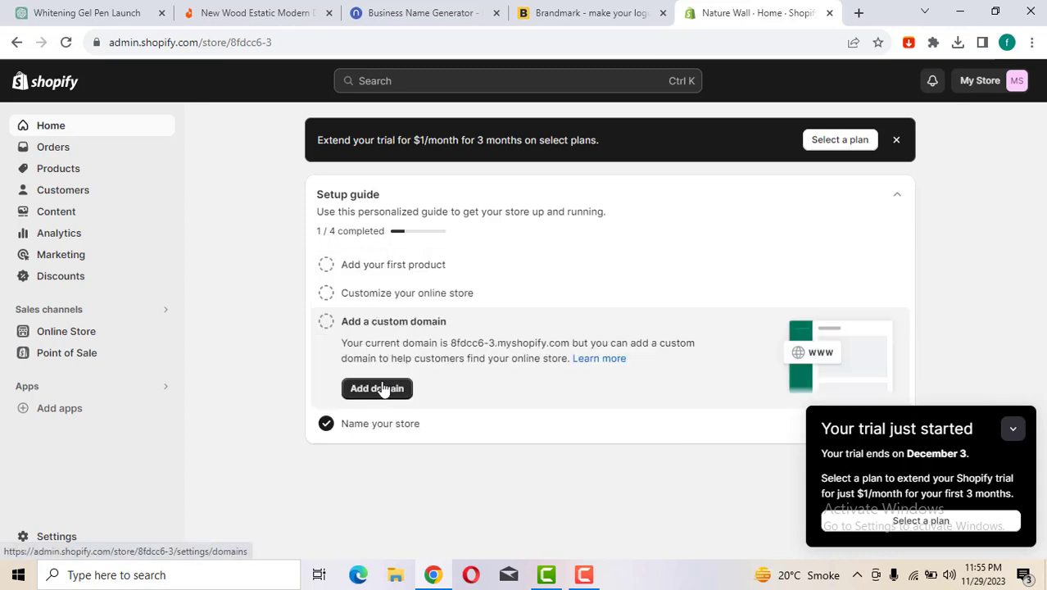
pyautogui.click(379, 388)
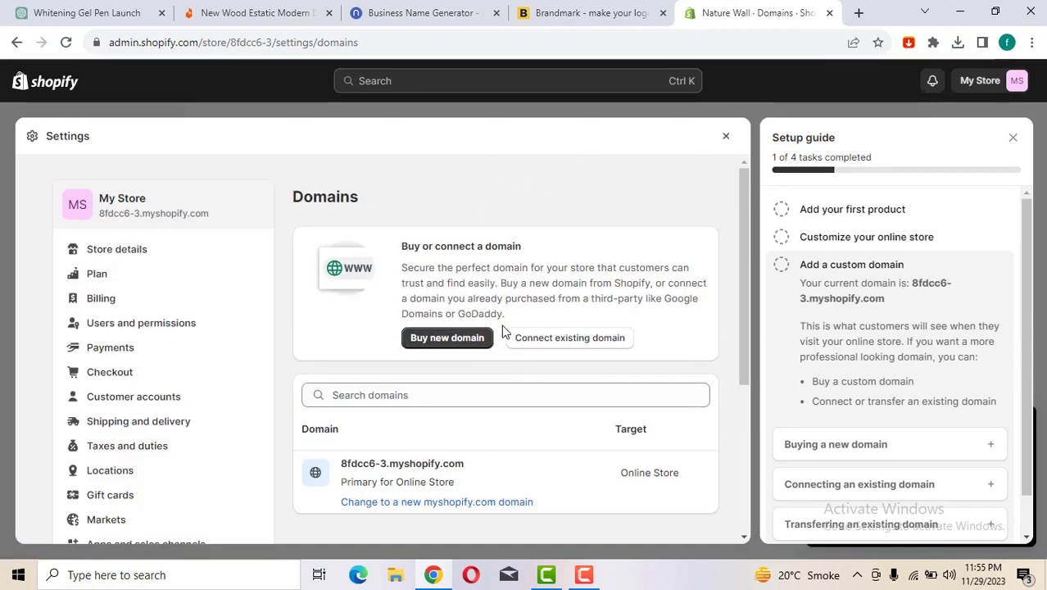
pyautogui.moveTo(901, 17); pyautogui.dragTo(784, 4)
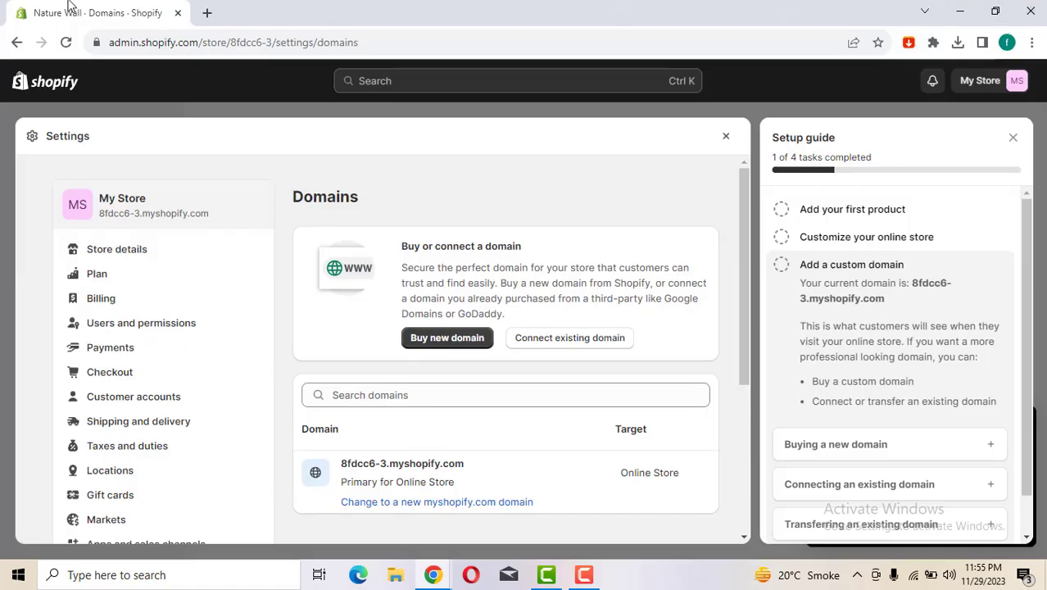
pyautogui.click(207, 12)
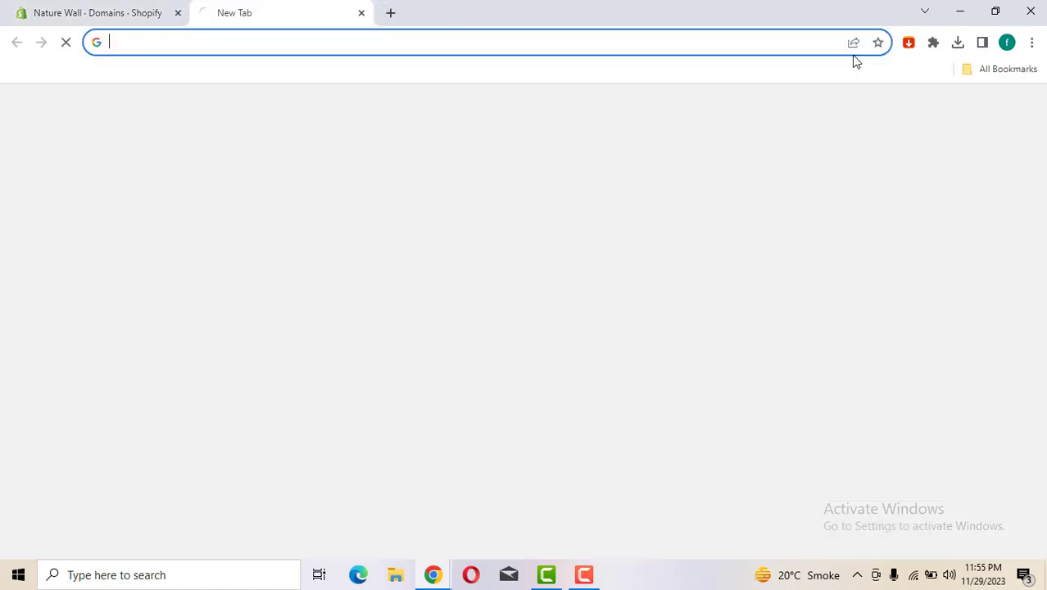
pyautogui.click(1009, 9)
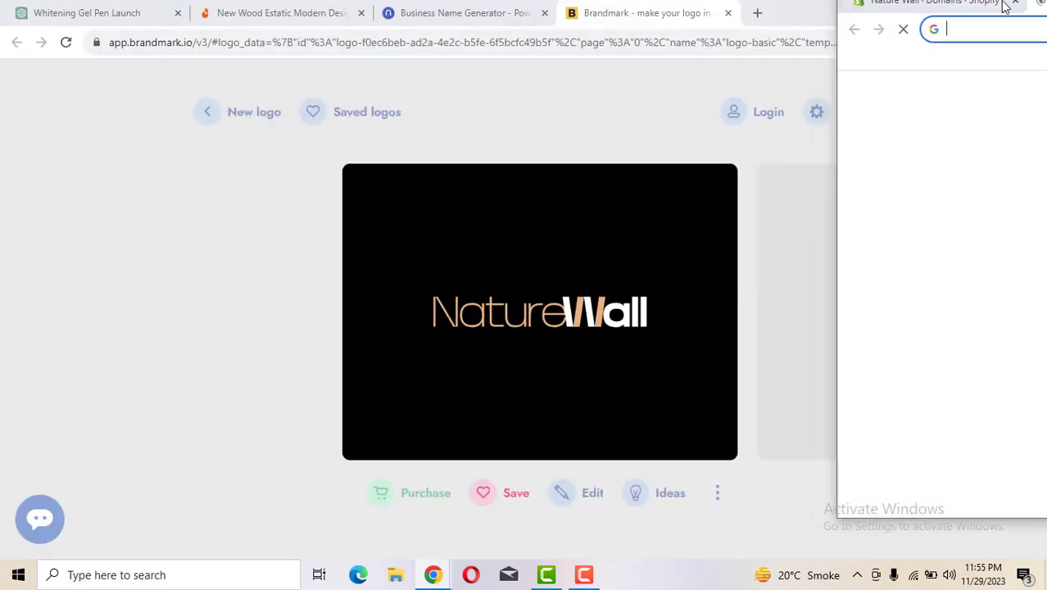
pyautogui.moveTo(969, 6); pyautogui.dragTo(976, 80)
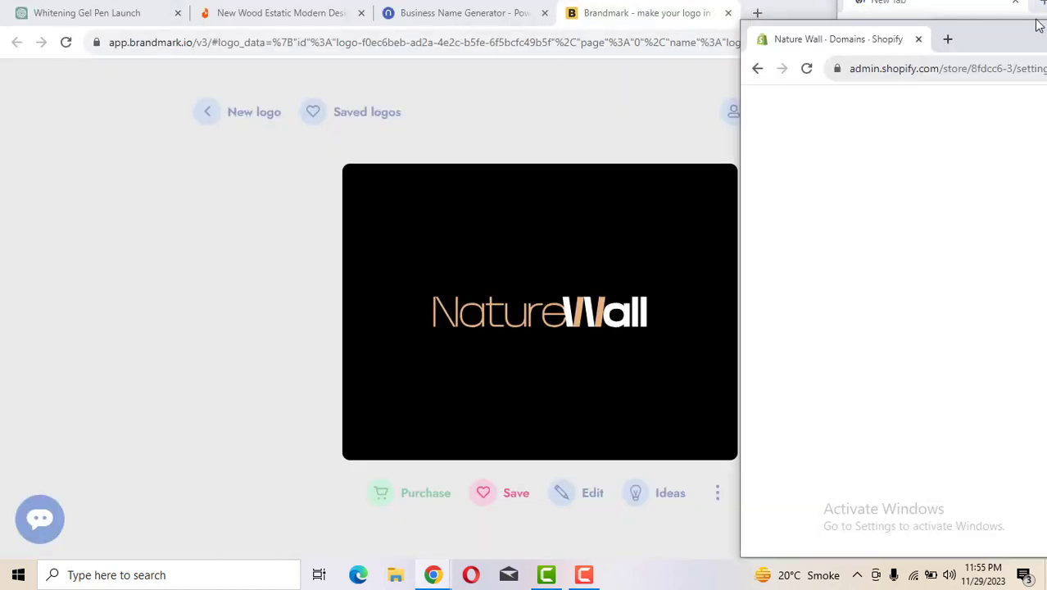
pyautogui.click(948, 40)
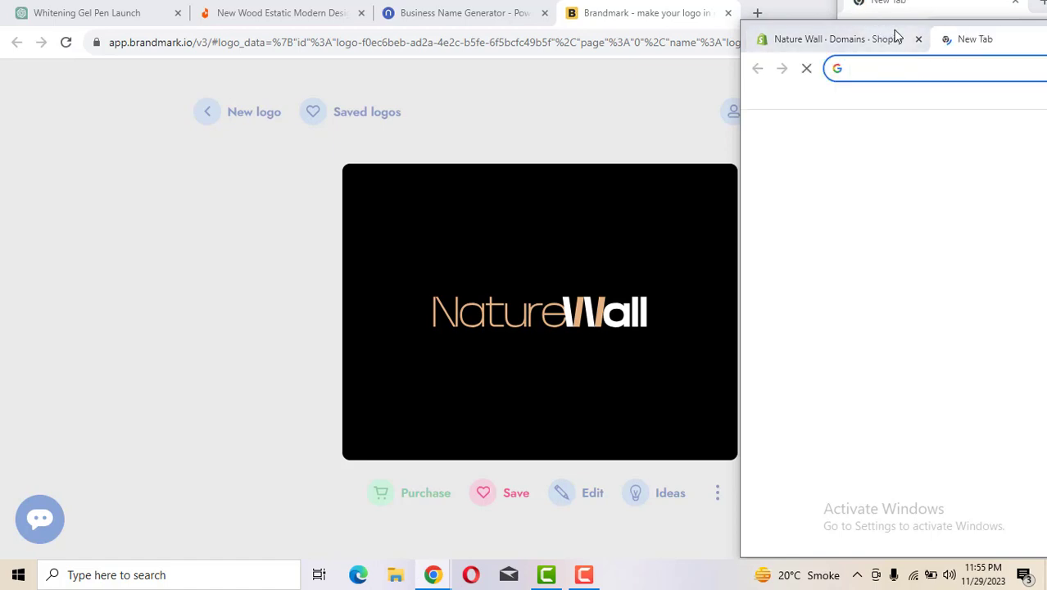
pyautogui.click(880, 141)
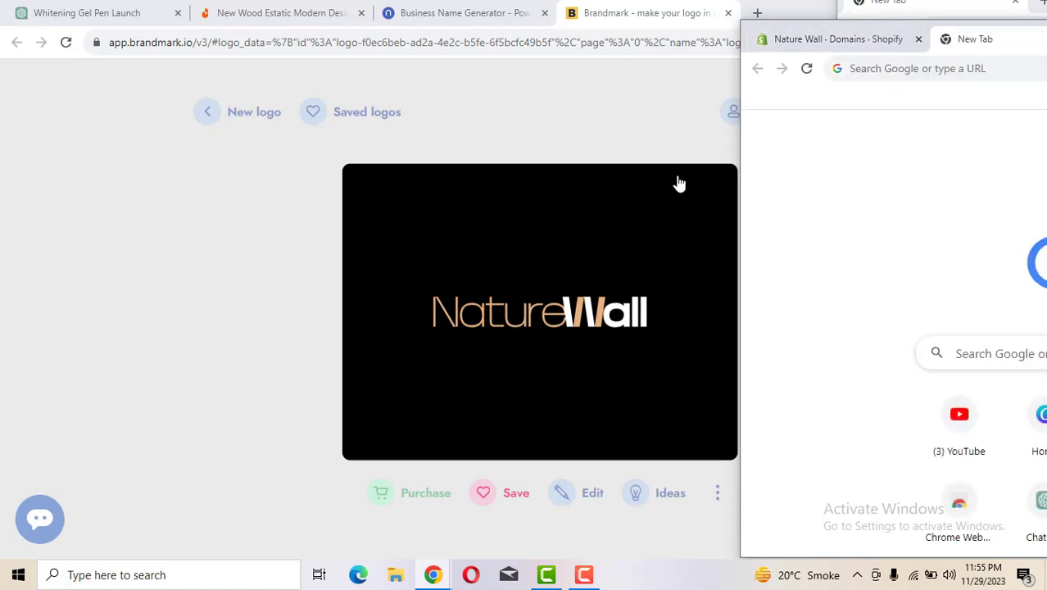
pyautogui.moveTo(652, 57); pyautogui.dragTo(483, 2)
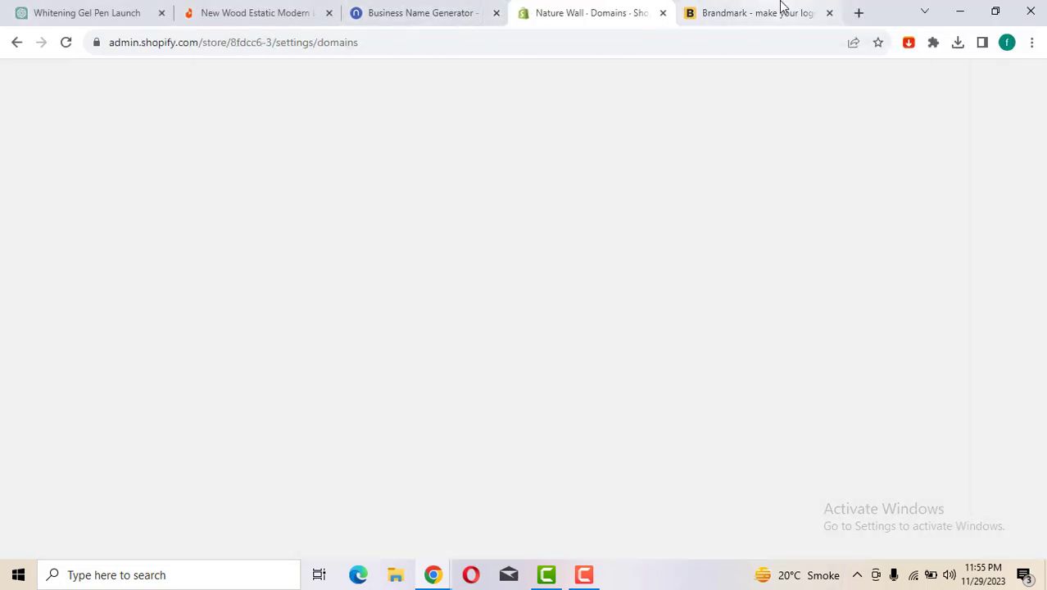
# - Search Google for GoDaddy in a new browser tab
pyautogui.hotkey('ctrl', 't')
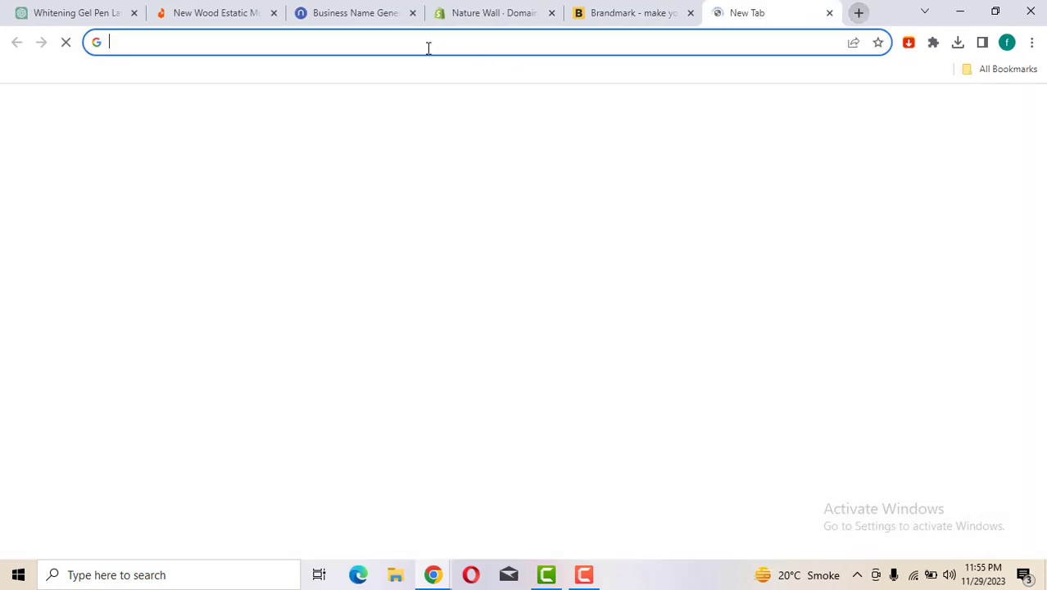
pyautogui.write('god')
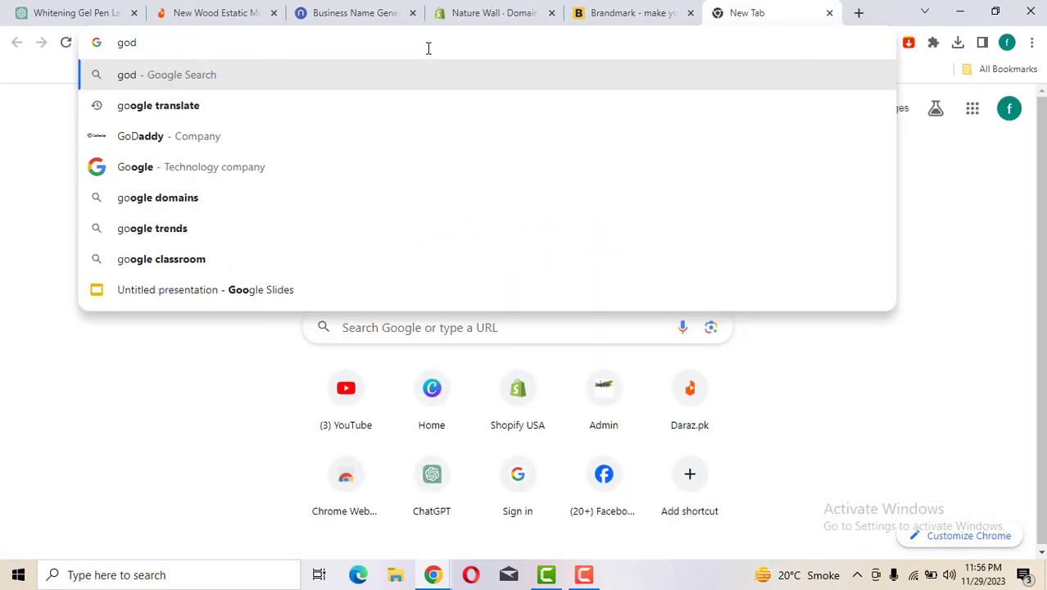
pyautogui.write('a')
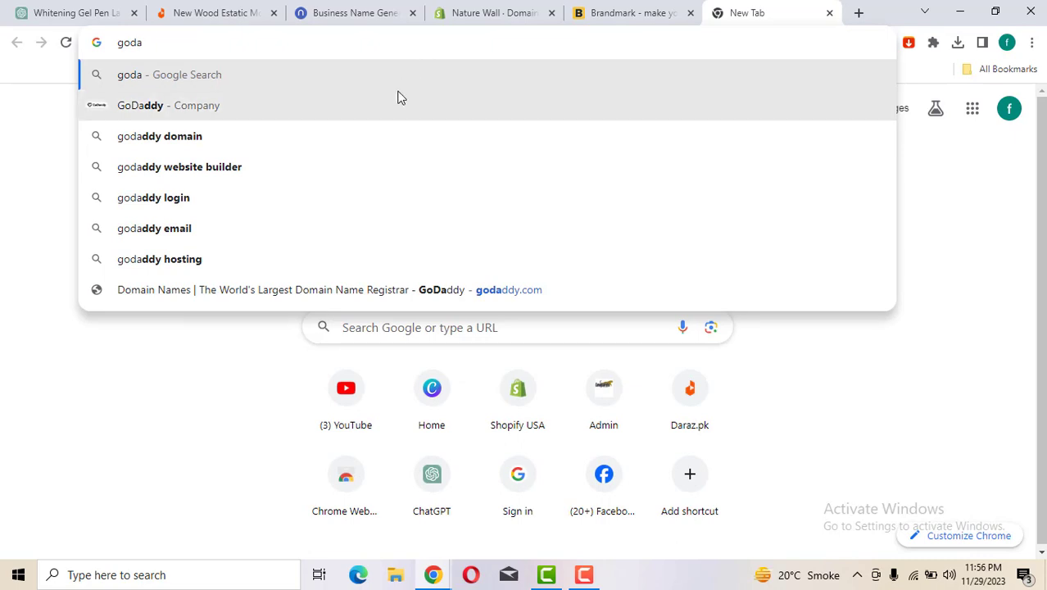
pyautogui.click(397, 103)
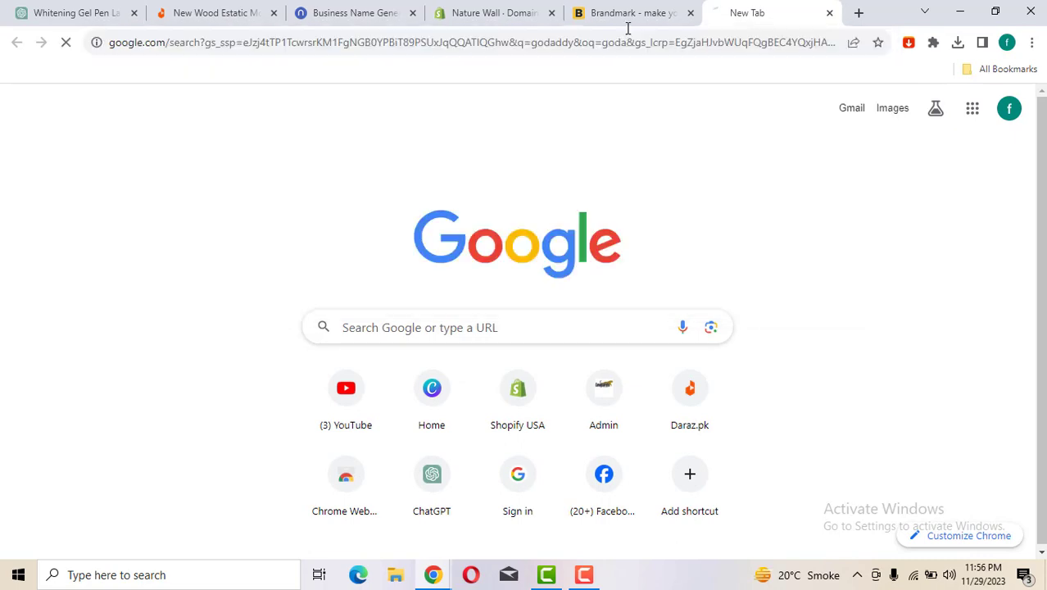
# - Search Google for "name on cheap" in another new browser tab
pyautogui.click(856, 13)
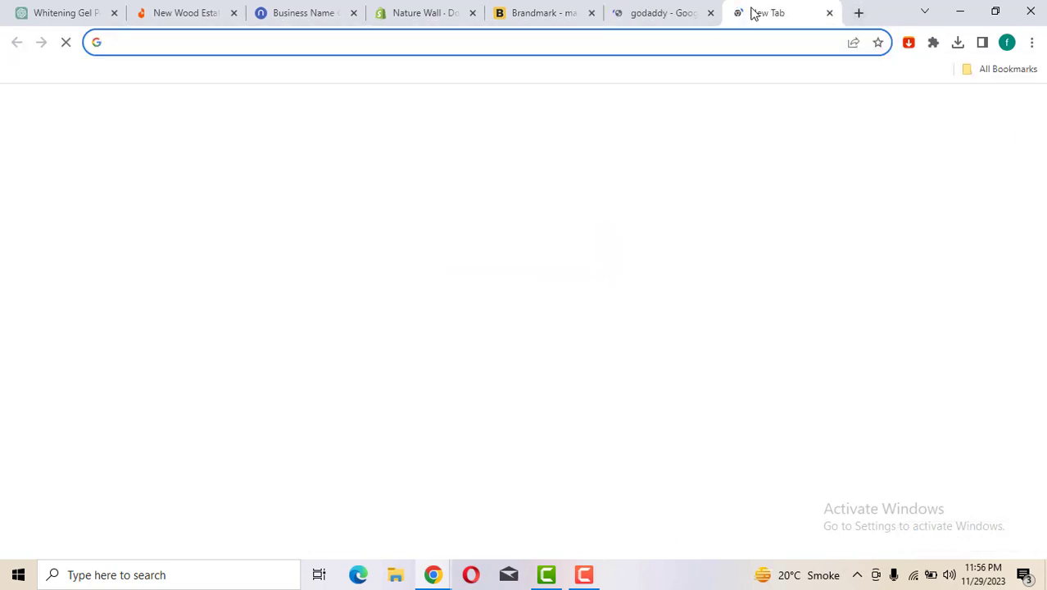
pyautogui.write('naa=')
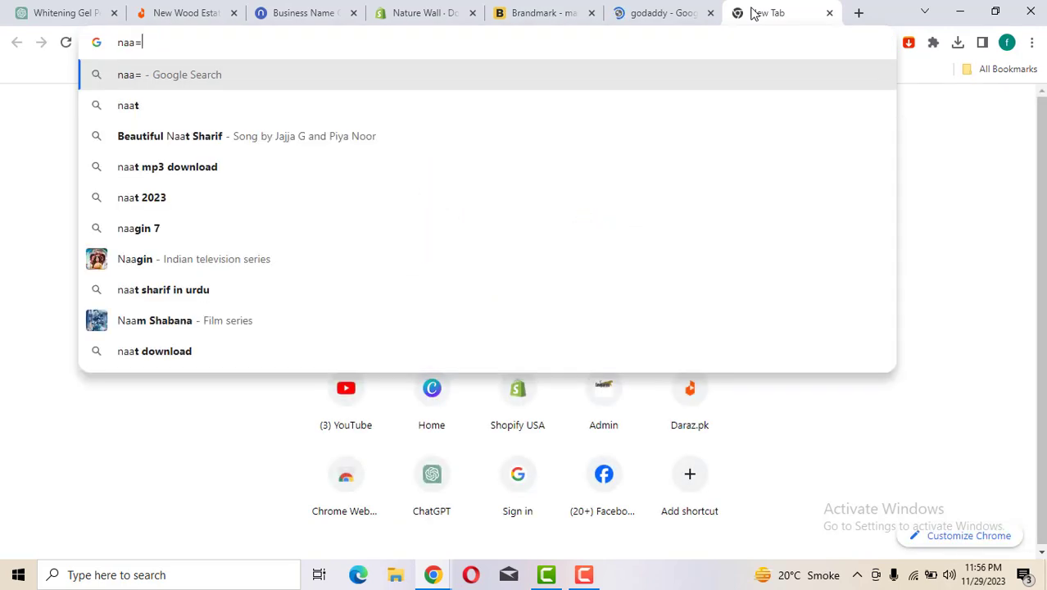
pyautogui.press('BackSpace')
pyautogui.press('BackSpace')
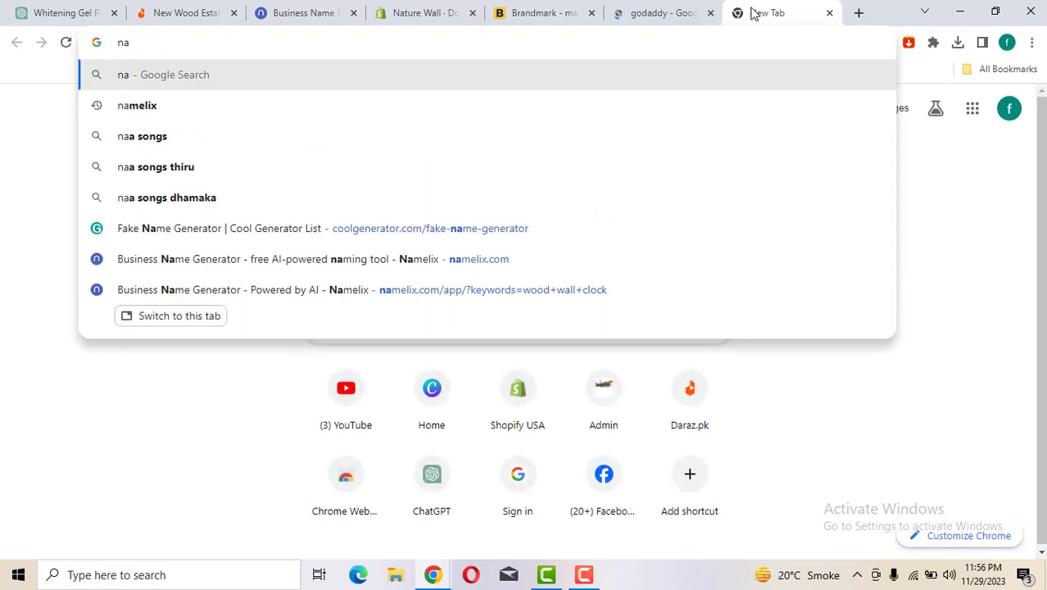
pyautogui.write('me o')
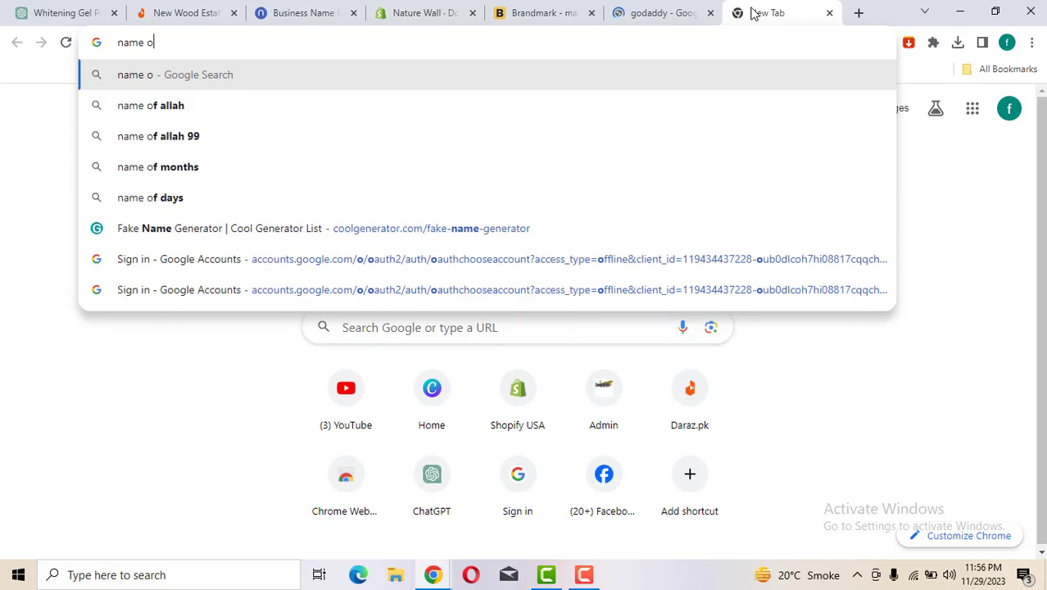
pyautogui.write('n ')
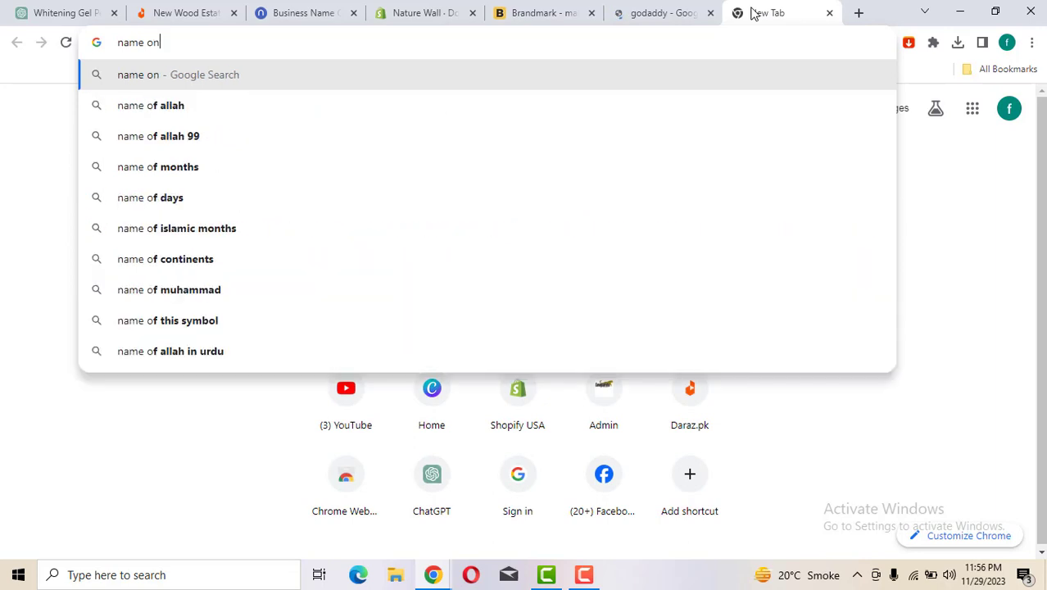
pyautogui.write('ch')
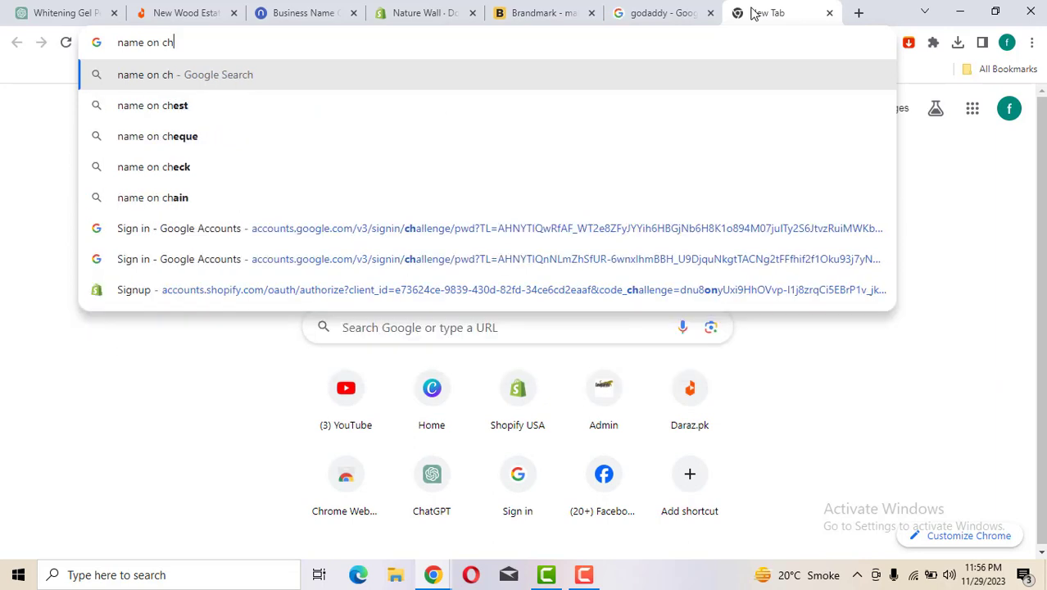
pyautogui.write('eap')
pyautogui.press('Return')
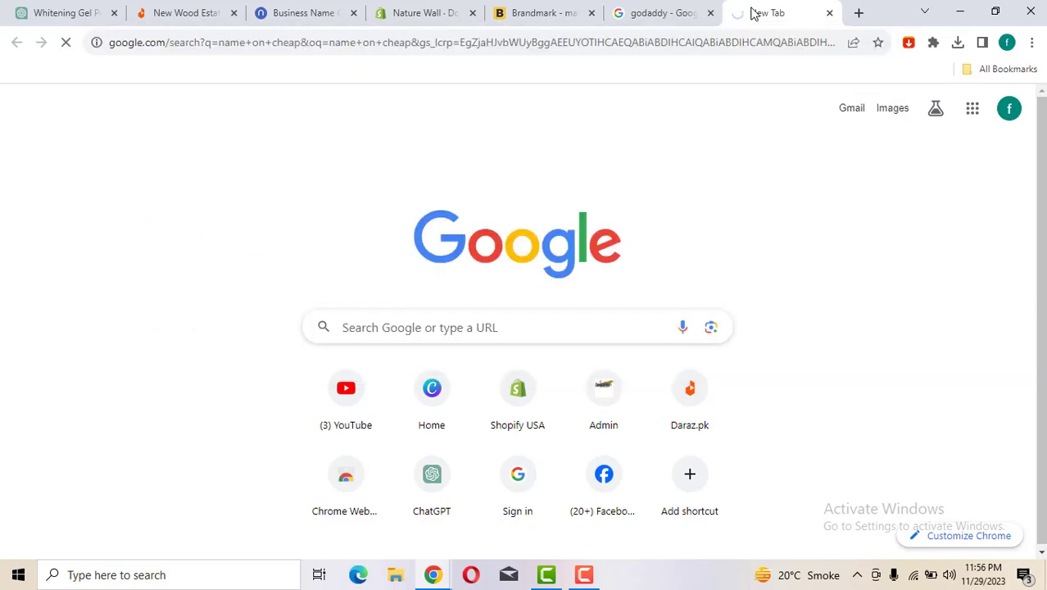
# - Open the GoDaddy official site and the Namecheap site from their Google search results in separate tabs
pyautogui.click(627, 8)
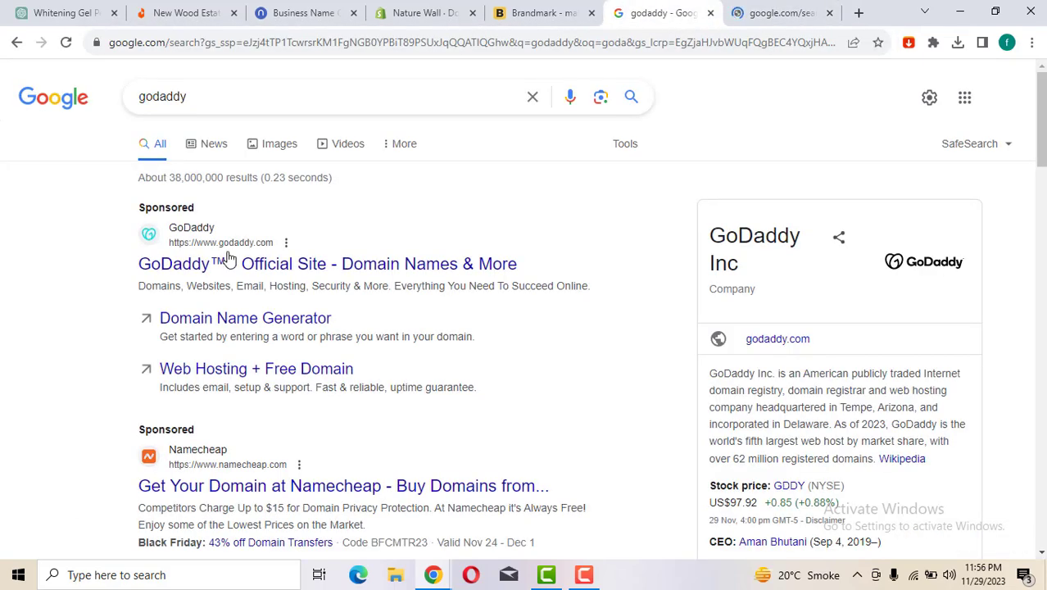
pyautogui.click(239, 266)
pyautogui.click(790, 7)
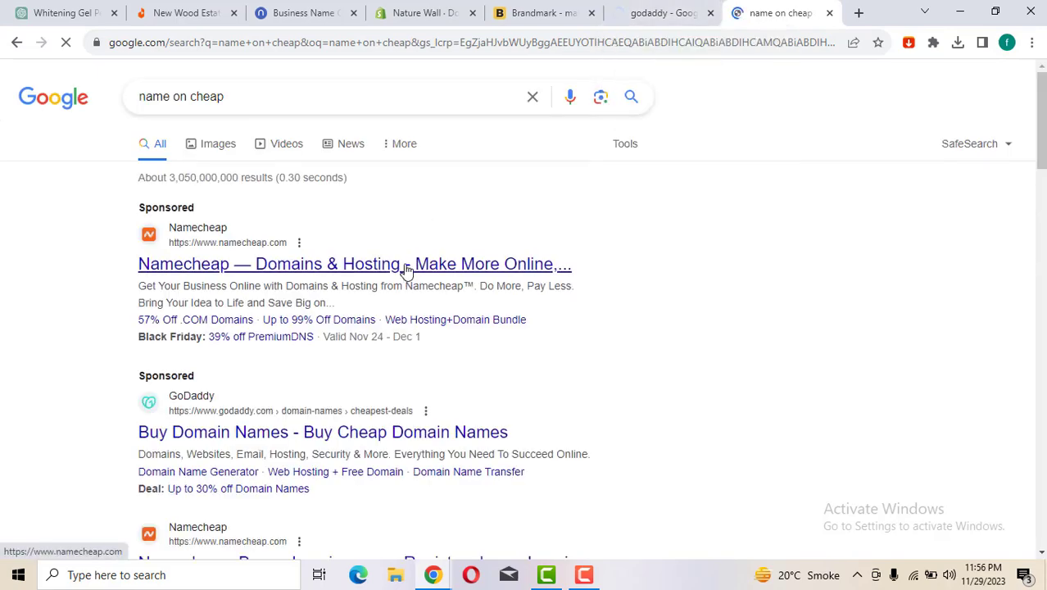
pyautogui.moveTo(743, 7); pyautogui.dragTo(696, 6)
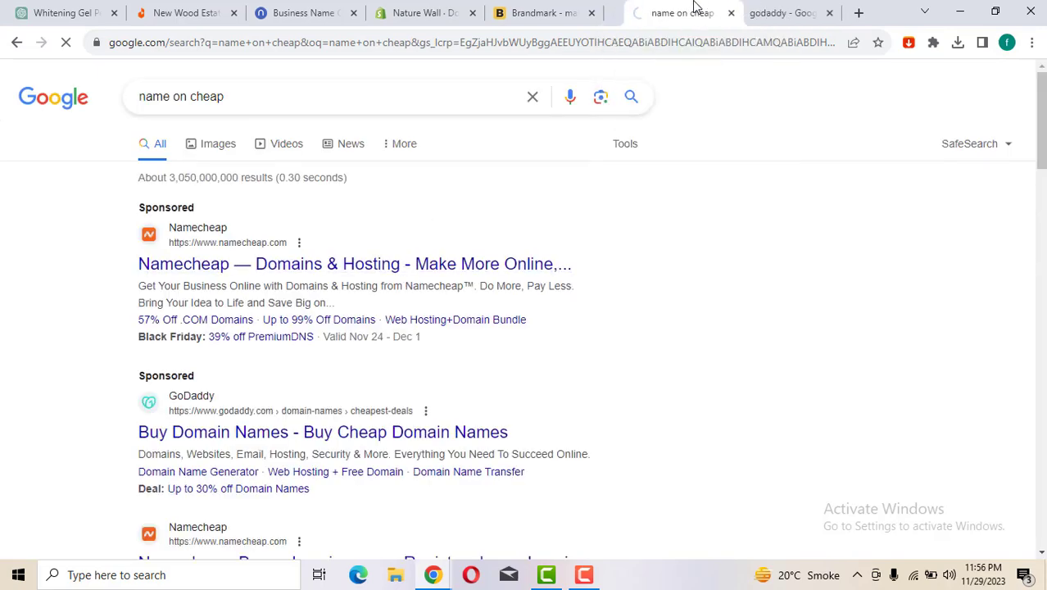
pyautogui.click(764, 9)
pyautogui.click(692, 8)
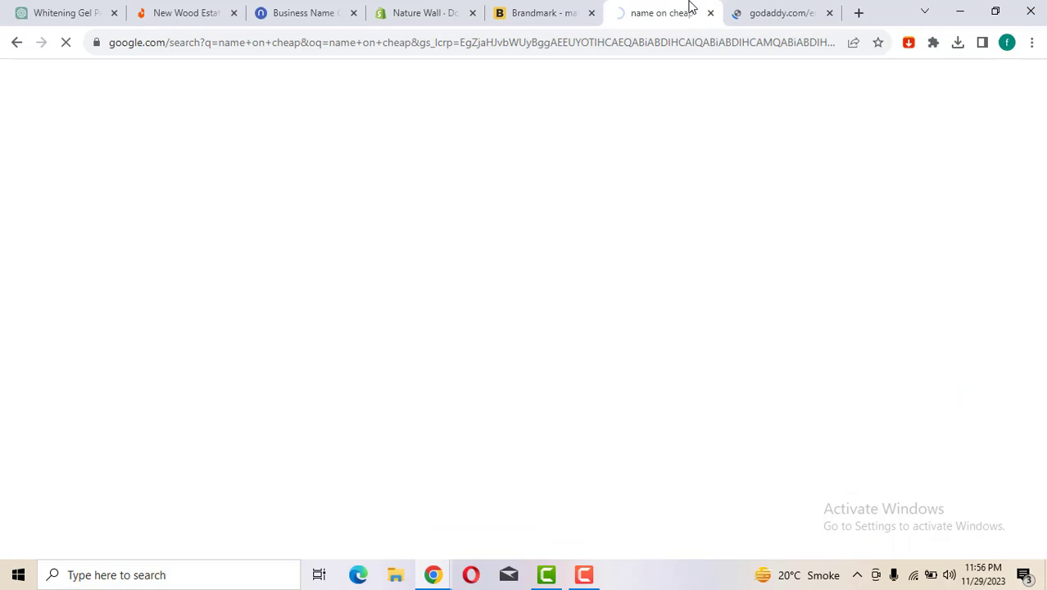
pyautogui.click(768, 7)
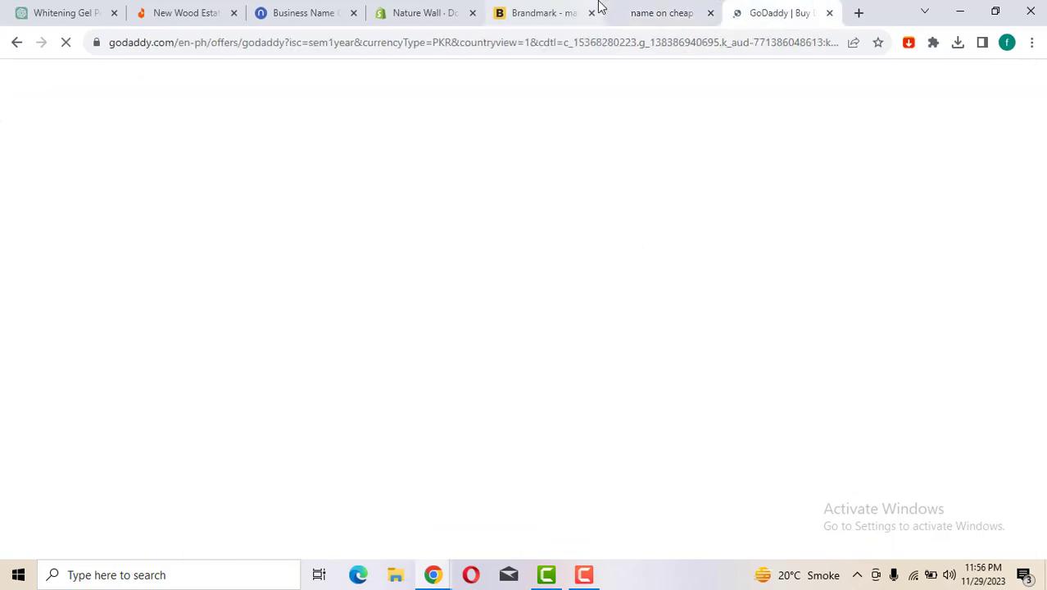
# - Return to the Shopify admin, close the domain settings and setup guide, and open the product list
pyautogui.click(424, 8)
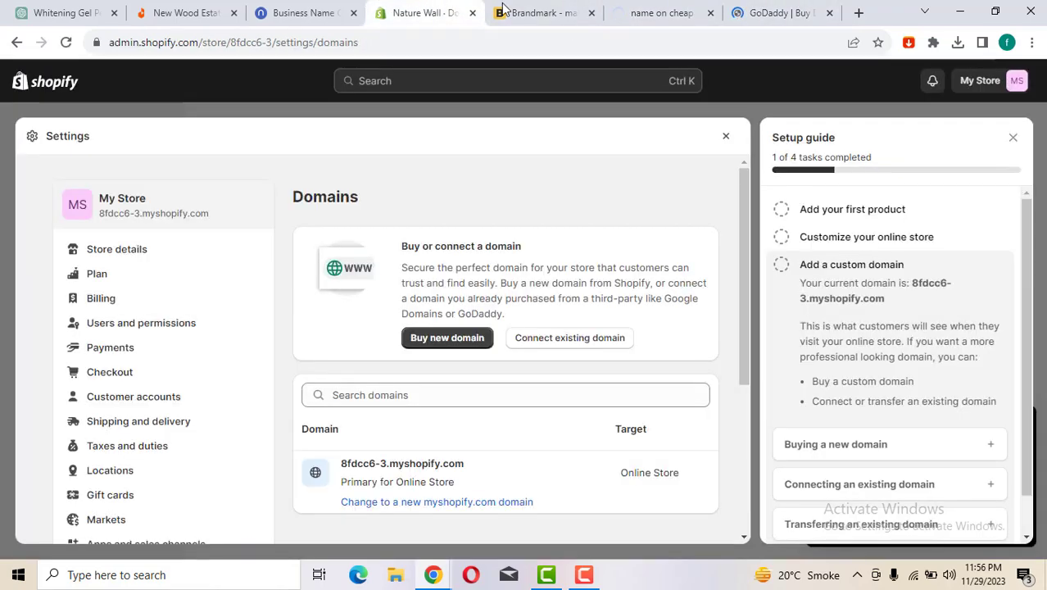
pyautogui.moveTo(423, 7); pyautogui.dragTo(541, 11)
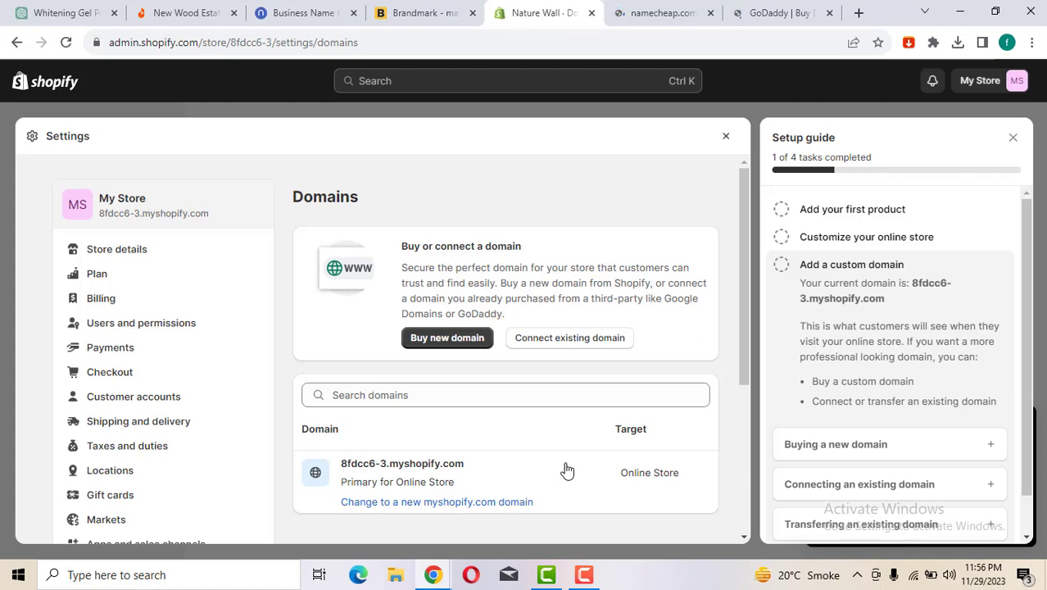
pyautogui.click(728, 139)
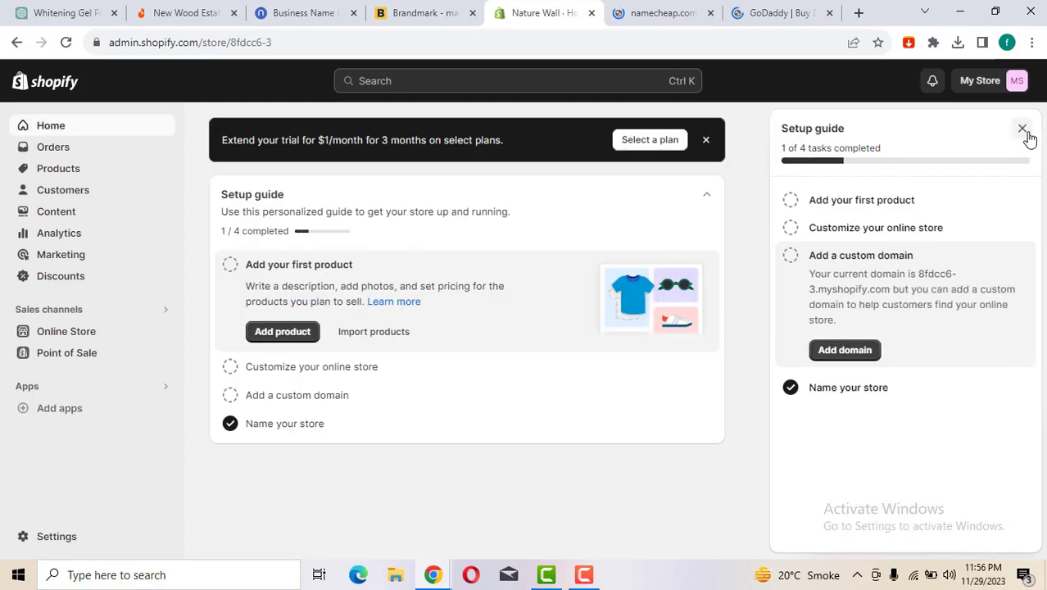
pyautogui.click(1022, 130)
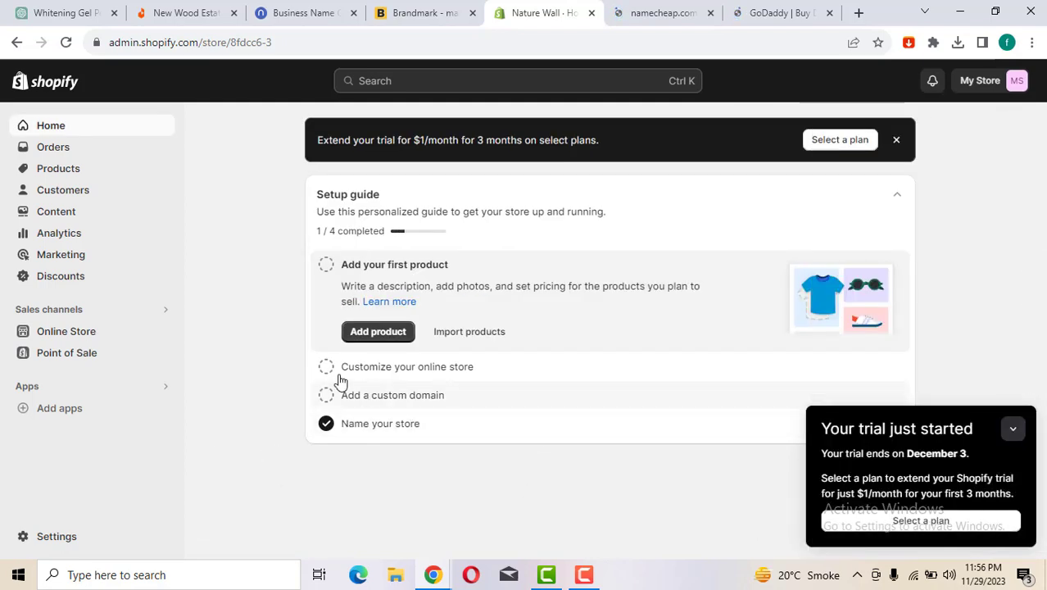
pyautogui.click(80, 169)
# - View the Namecheap home page and close both the Namecheap and GoDaddy tabs
pyautogui.click(701, 10)
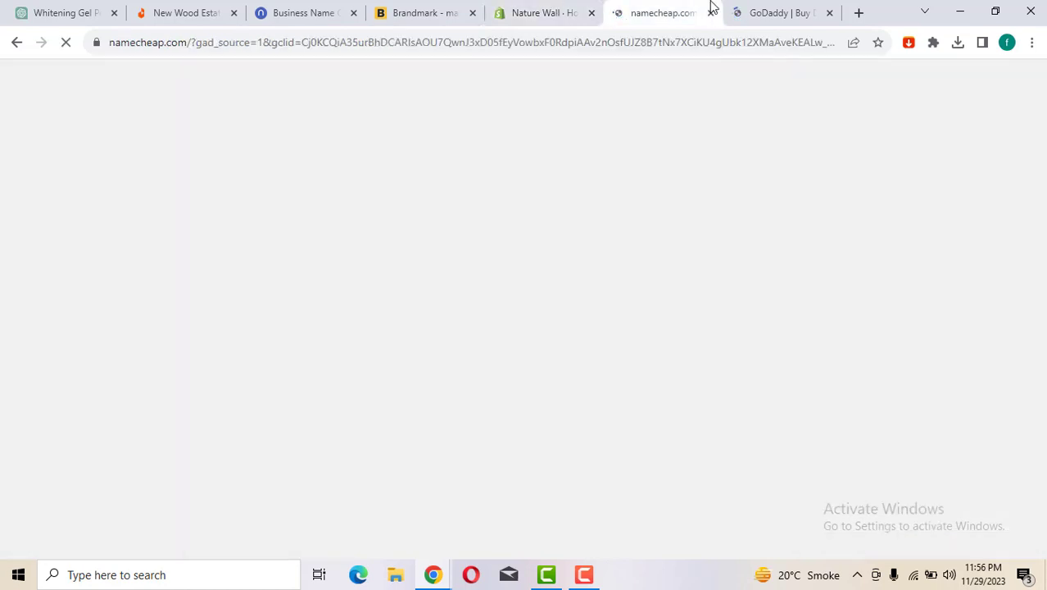
pyautogui.click(737, 13)
pyautogui.click(651, 12)
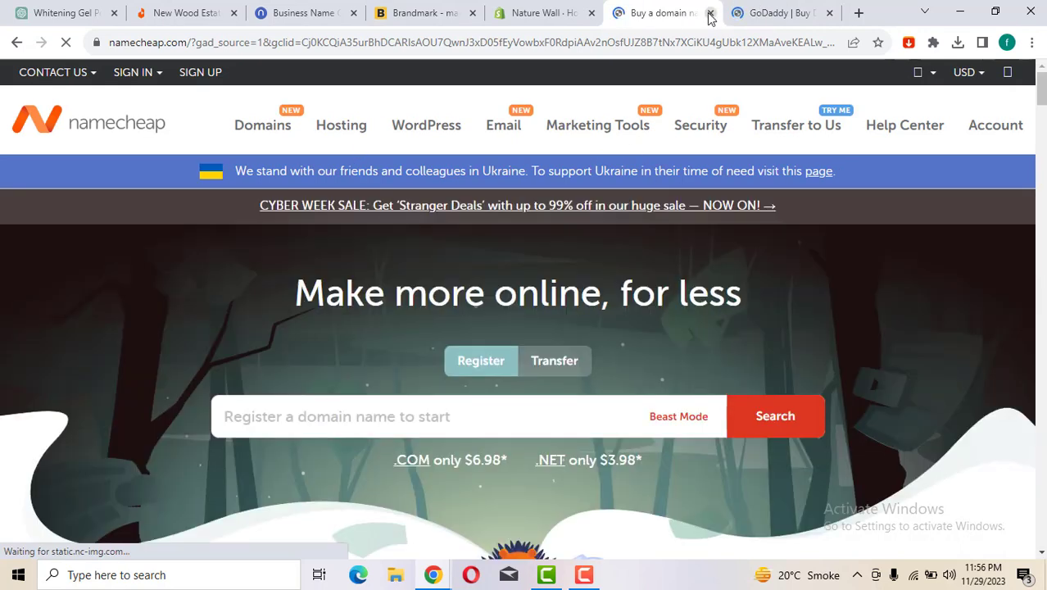
pyautogui.click(709, 14)
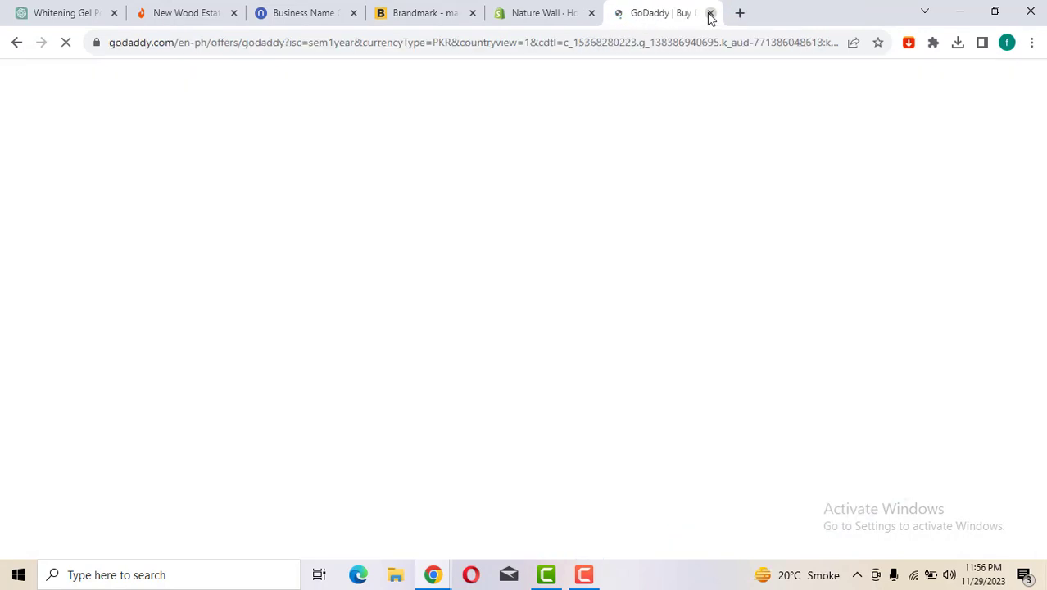
pyautogui.click(709, 14)
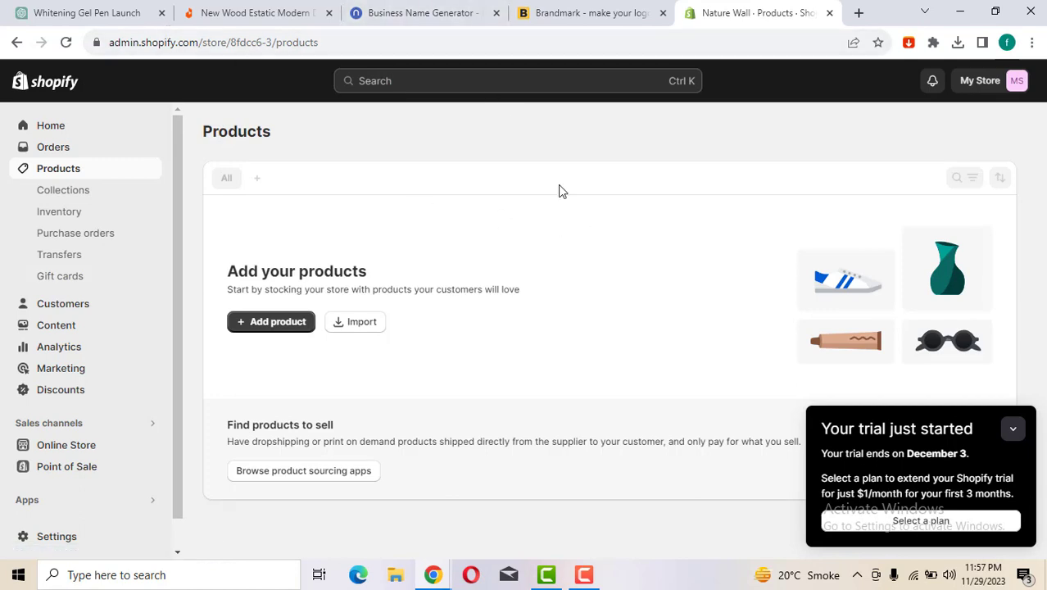
# - Close the business name generator tab and open the Daraz listing for the bird pendulum wall clock
pyautogui.moveTo(741, 7); pyautogui.dragTo(547, 16)
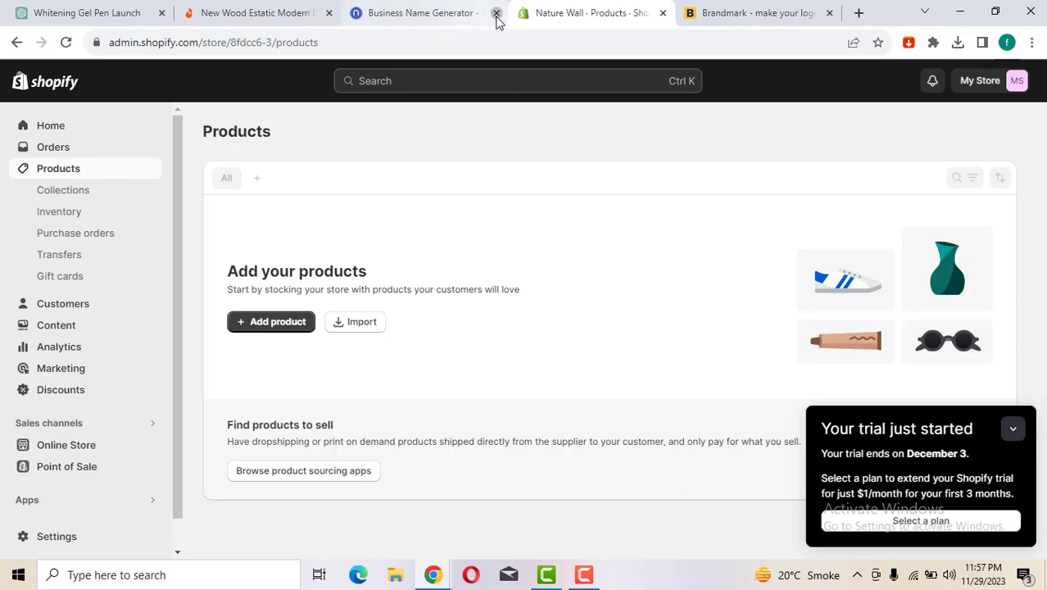
pyautogui.click(495, 13)
pyautogui.click(286, 8)
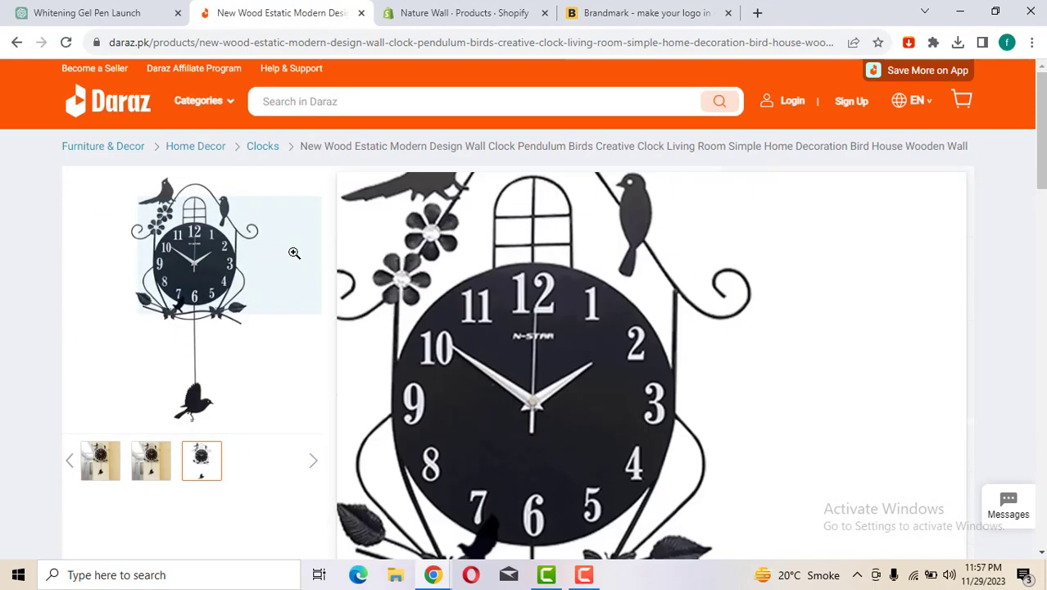
pyautogui.moveTo(1043, 105); pyautogui.dragTo(1043, 105)
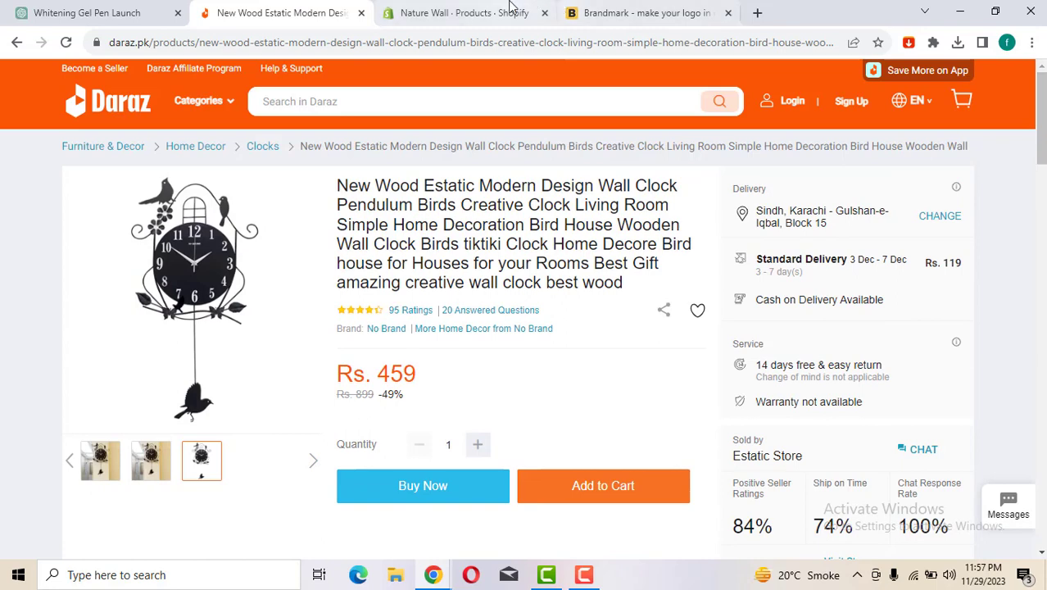
# - Return to the Shopify admin and start adding a new product
pyautogui.click(510, 10)
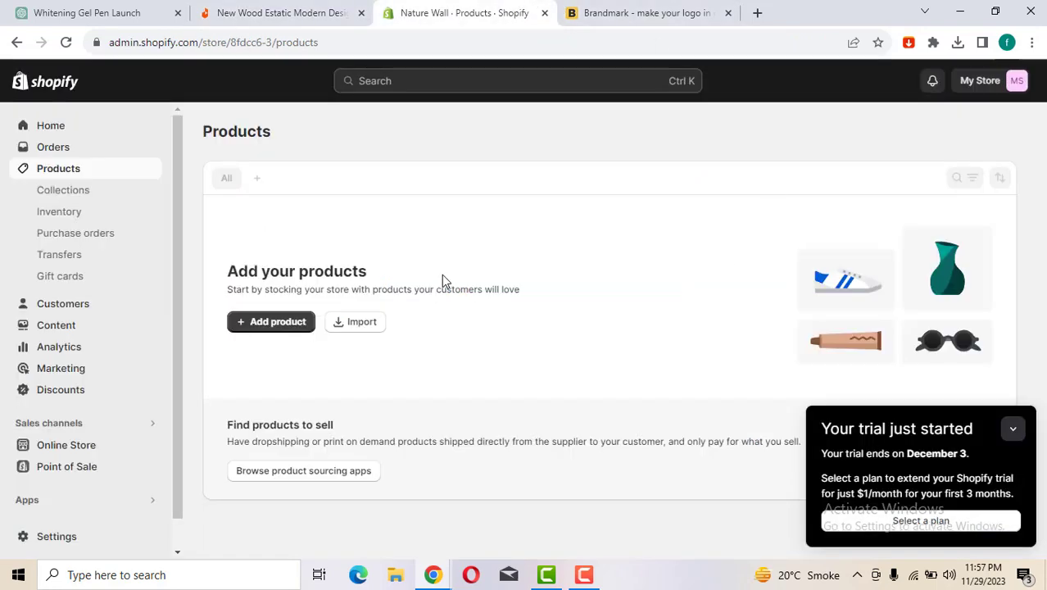
pyautogui.click(256, 332)
pyautogui.click(271, 322)
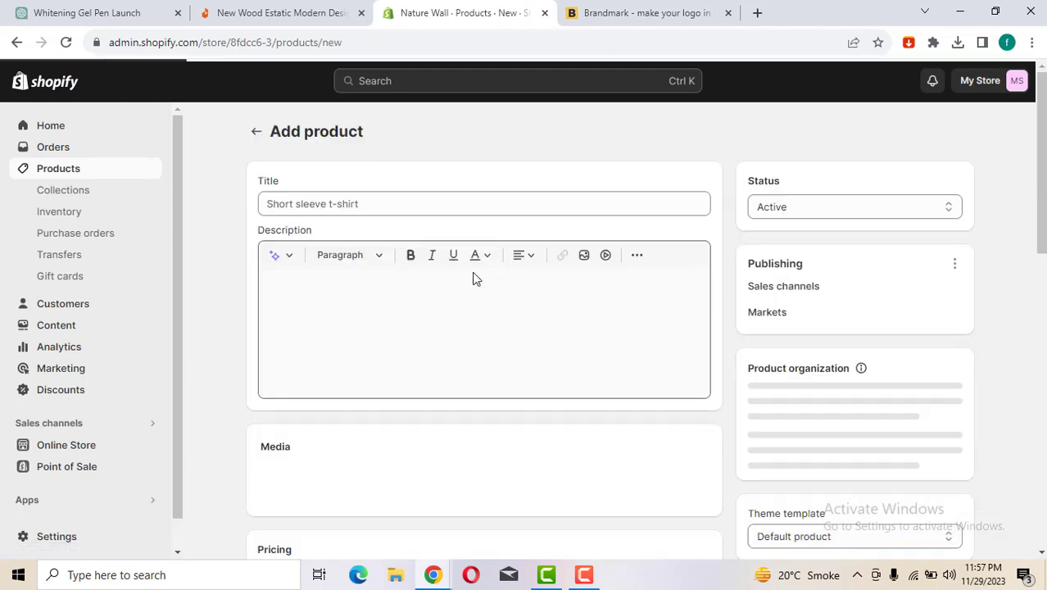
# - Copy "Modern Design Wall Clock" from the Daraz listing's title and paste it as the new product's title
pyautogui.click(376, 203)
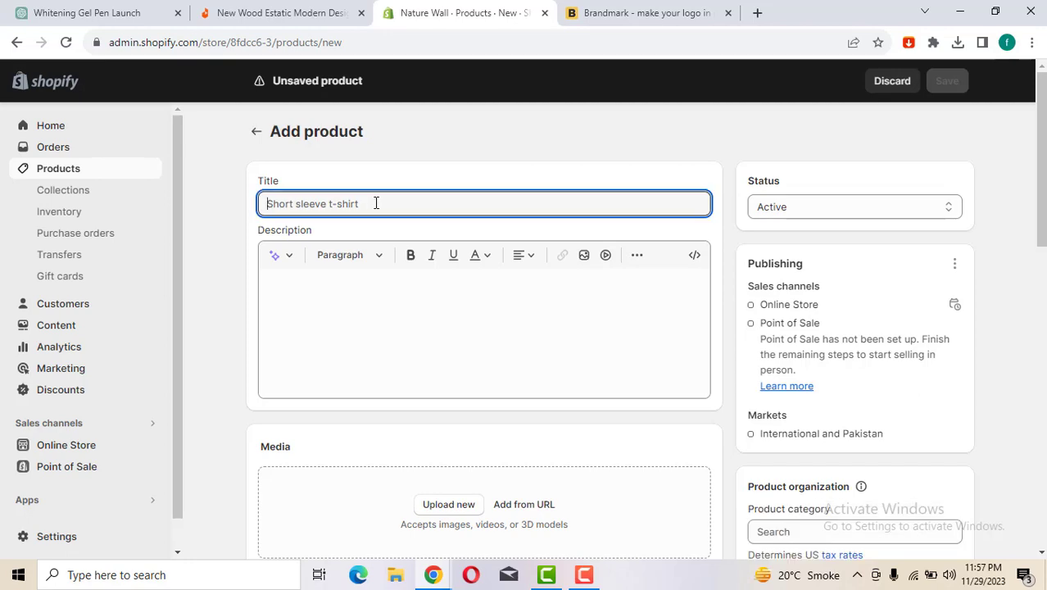
pyautogui.click(271, 11)
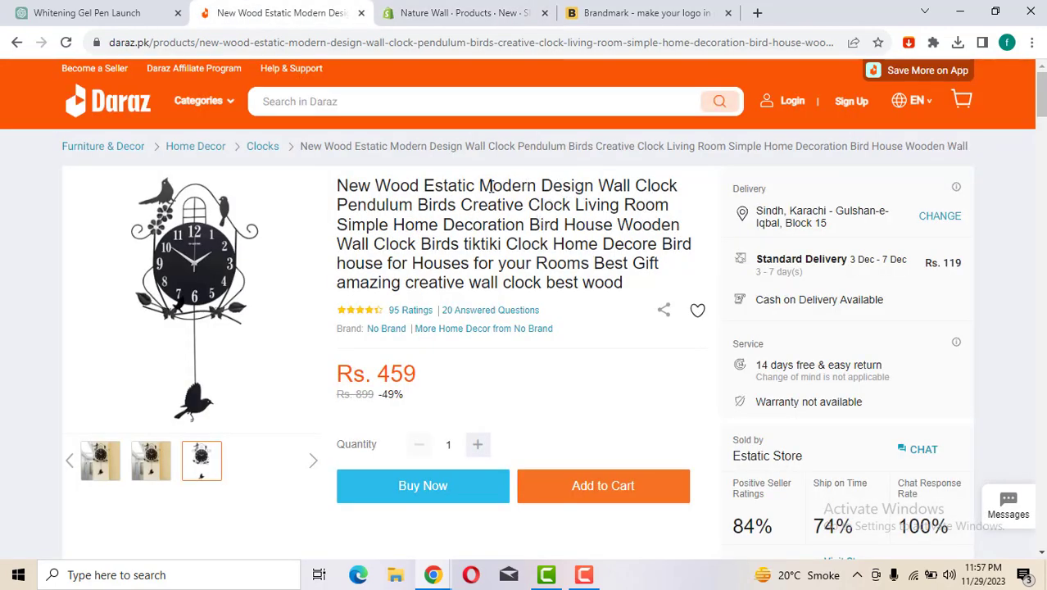
pyautogui.moveTo(477, 183); pyautogui.dragTo(683, 193)
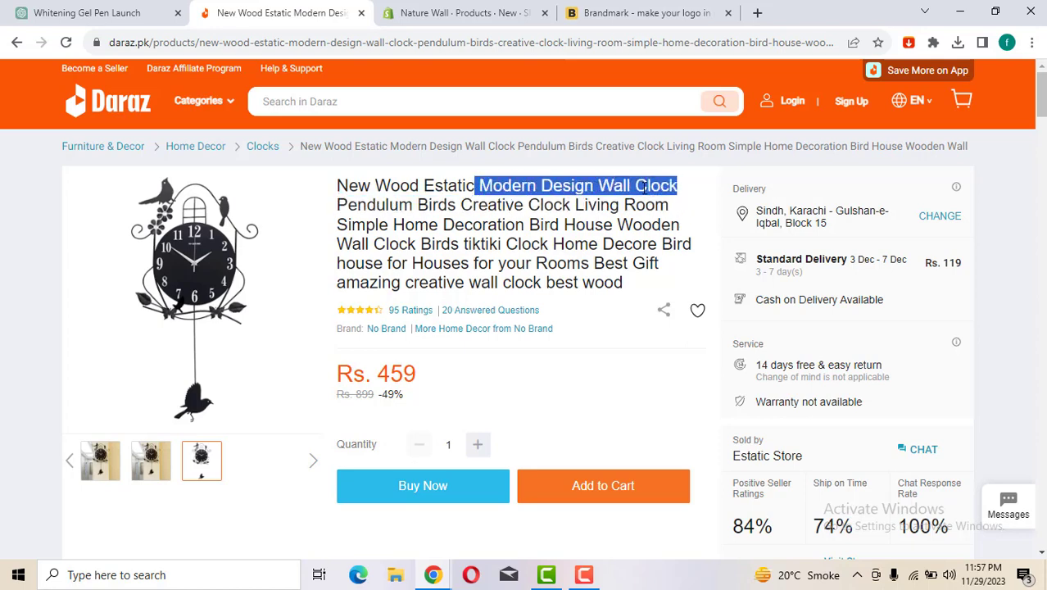
pyautogui.rightClick(659, 195)
pyautogui.click(684, 200)
pyautogui.click(475, 10)
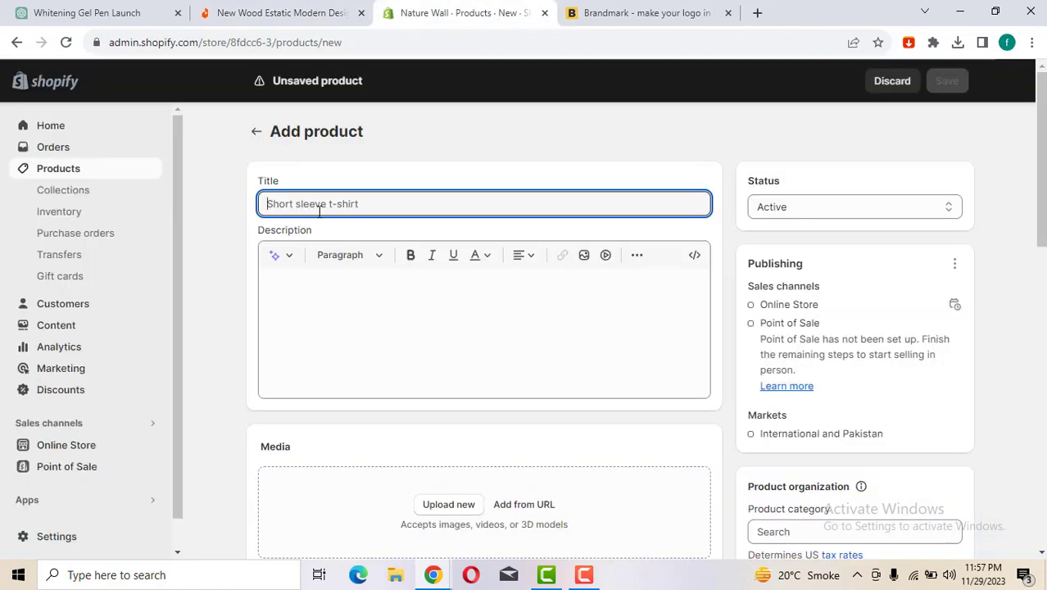
pyautogui.rightClick(319, 211)
pyautogui.click(387, 318)
# - Extend the product title to "Modern Design Wall Clock For Living Room", copying "Living Room" from the Daraz listing
pyautogui.click(318, 8)
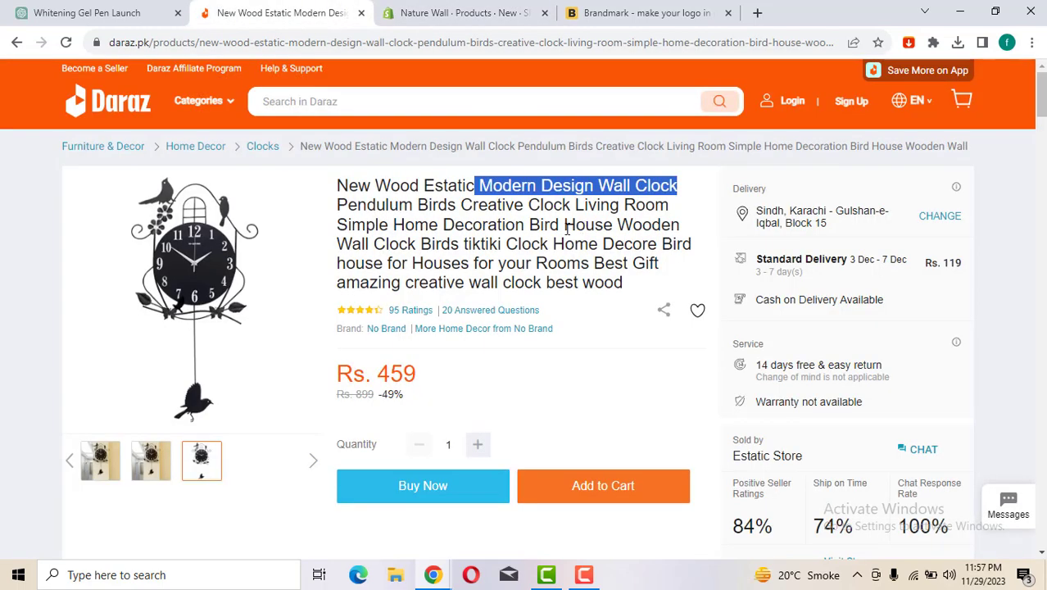
pyautogui.moveTo(573, 206); pyautogui.dragTo(669, 206)
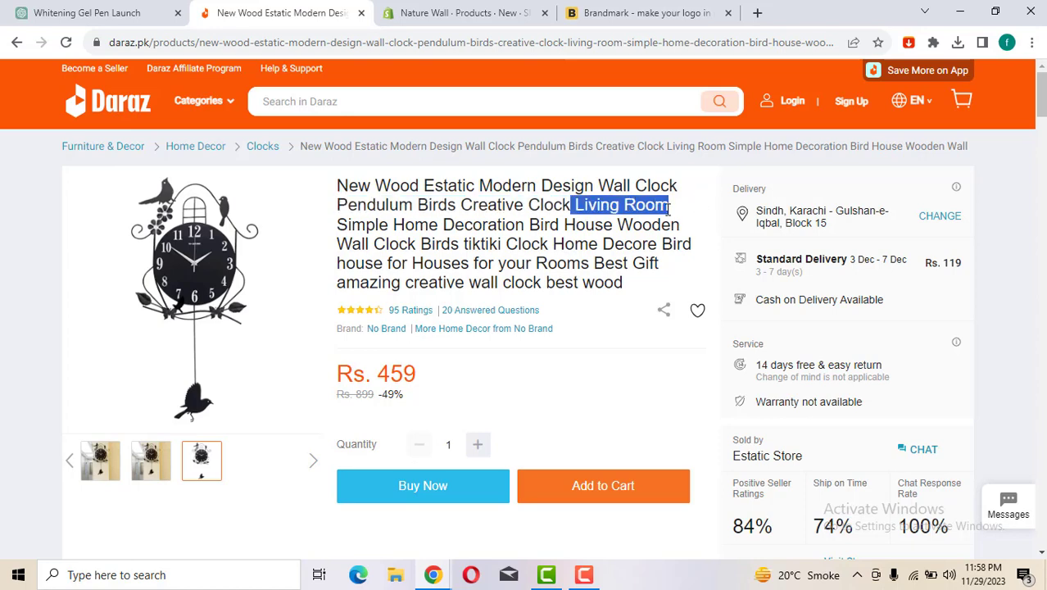
pyautogui.rightClick(660, 206)
pyautogui.click(671, 214)
pyautogui.click(506, 10)
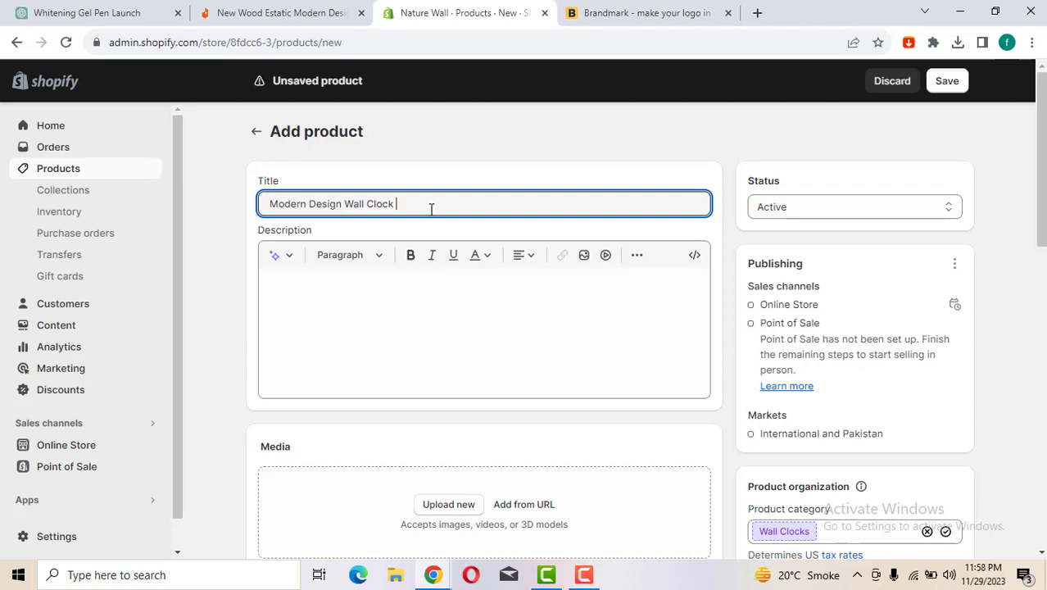
pyautogui.hotkey('ctrl', 'v')
# - Copy the Headline 1 text about the Modern Design Wall Clock from the ChatGPT conversation for the product description
pyautogui.click(485, 301)
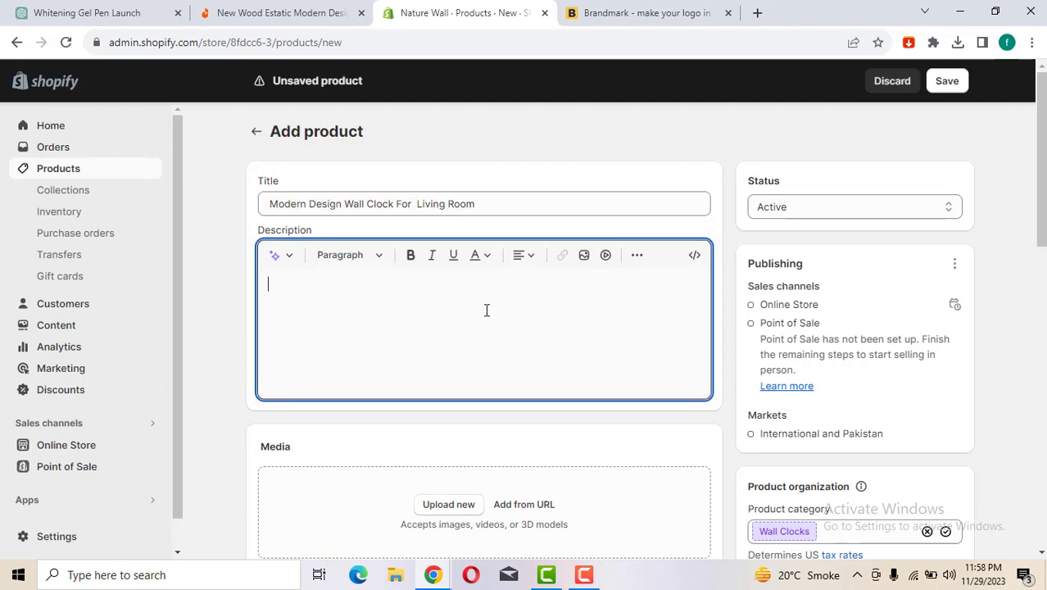
pyautogui.click(231, 241)
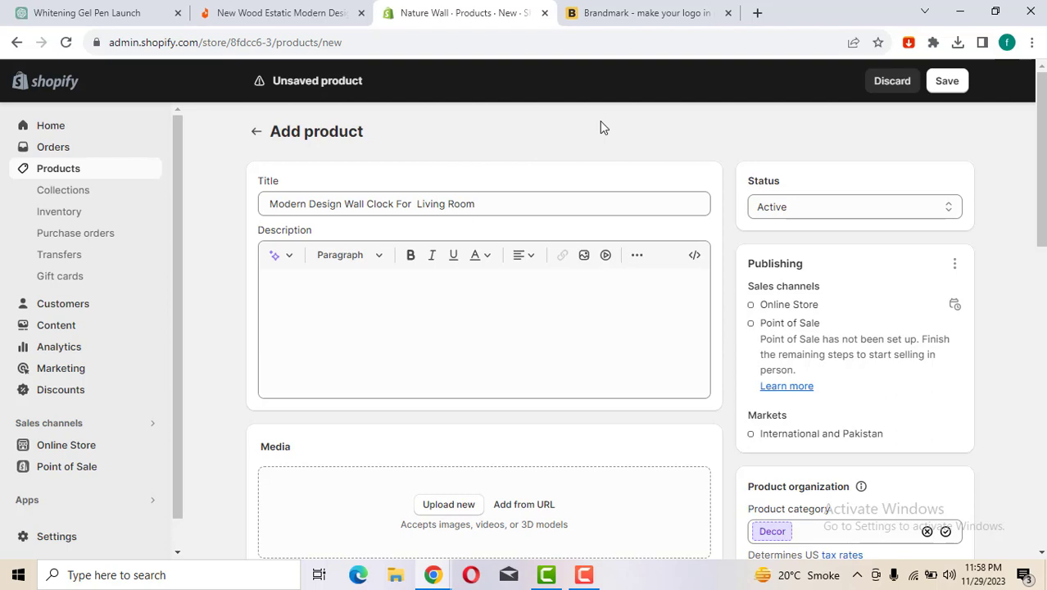
pyautogui.click(573, 330)
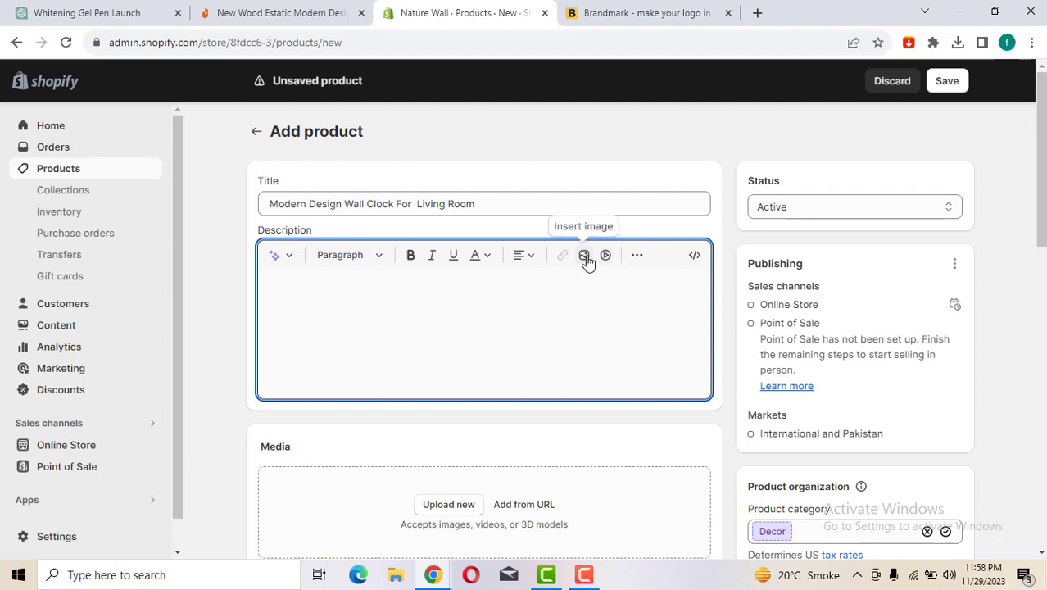
pyautogui.moveTo(162, 8); pyautogui.dragTo(286, 12)
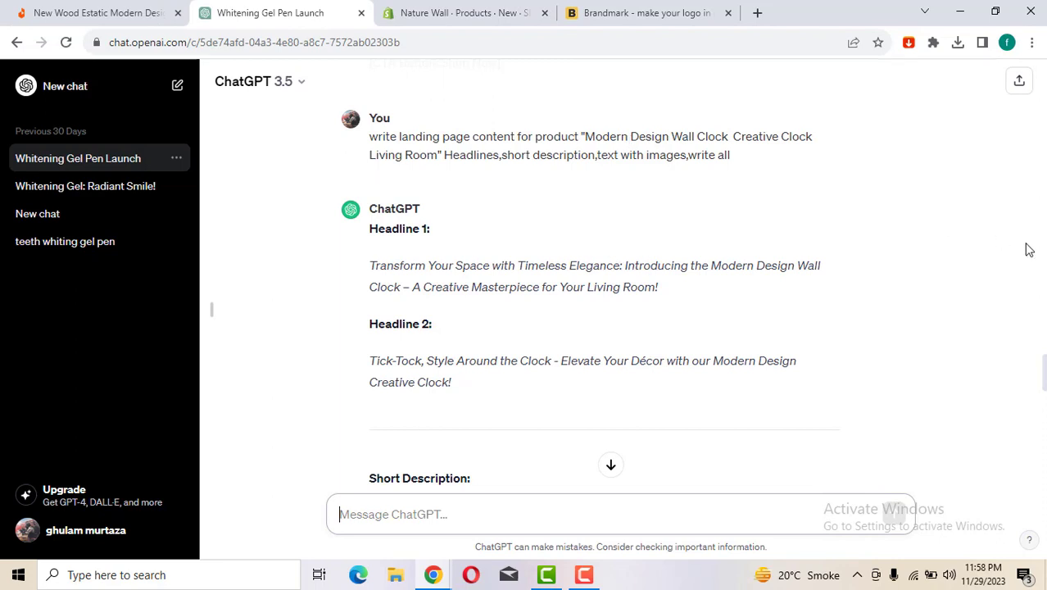
pyautogui.scroll(1, 1042, 381)
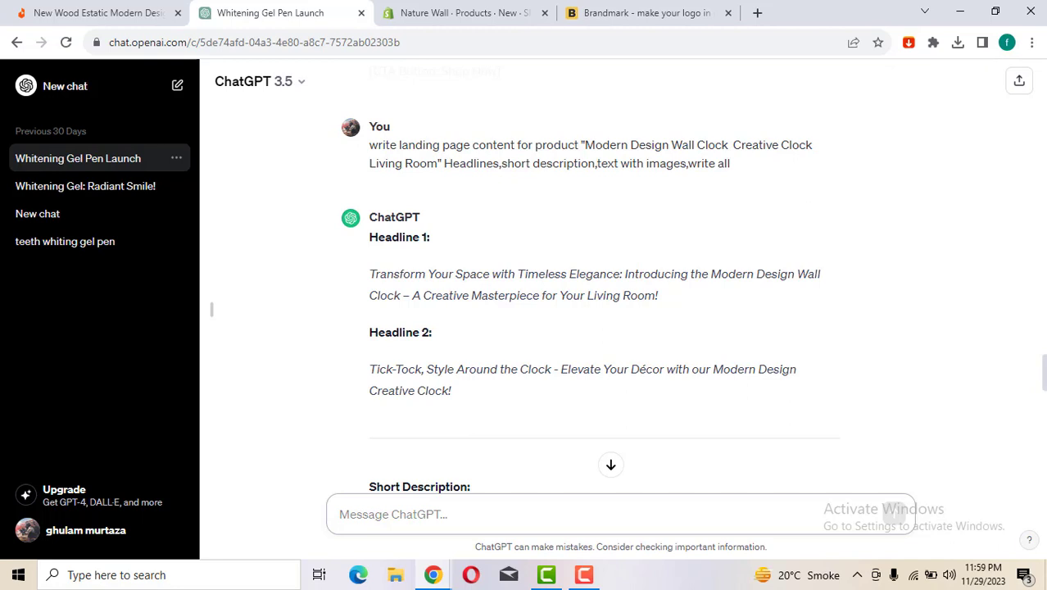
pyautogui.scroll(-1, 540, 272)
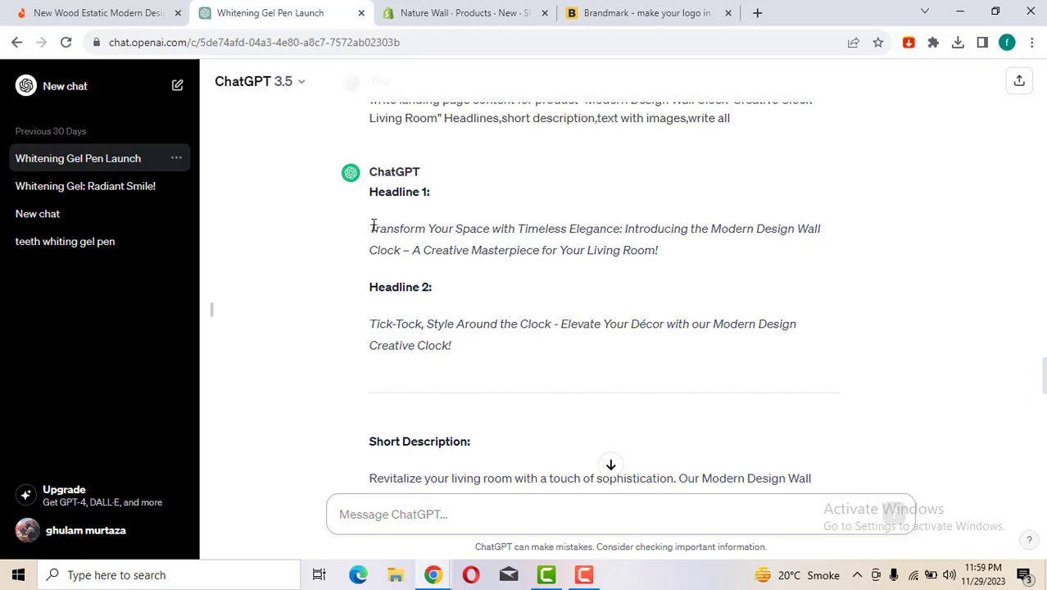
pyautogui.moveTo(371, 227); pyautogui.dragTo(665, 266)
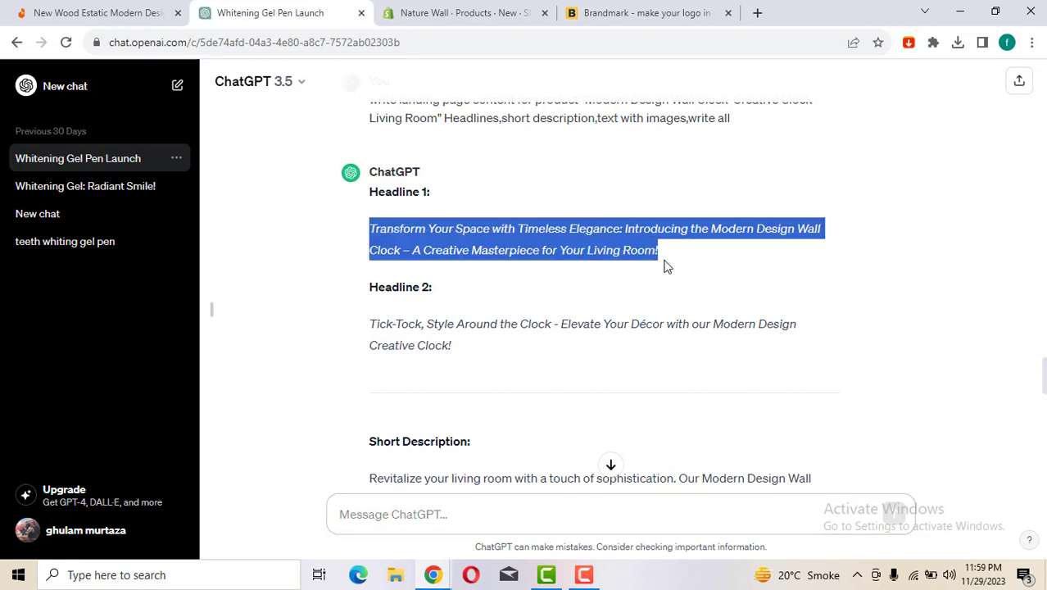
pyautogui.rightClick(610, 249)
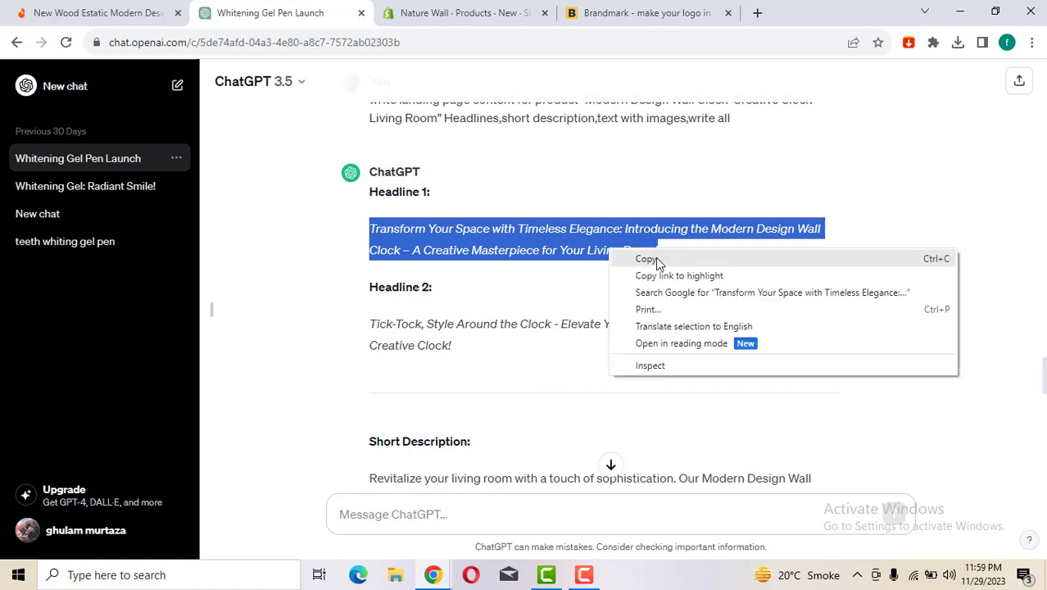
pyautogui.click(647, 259)
# - Return to the Shopify product form and upload 8b87c08bb42a06531de1fab537644242.jpg_750x750.jpg_ from the Desktop as an image for the description
pyautogui.click(458, 12)
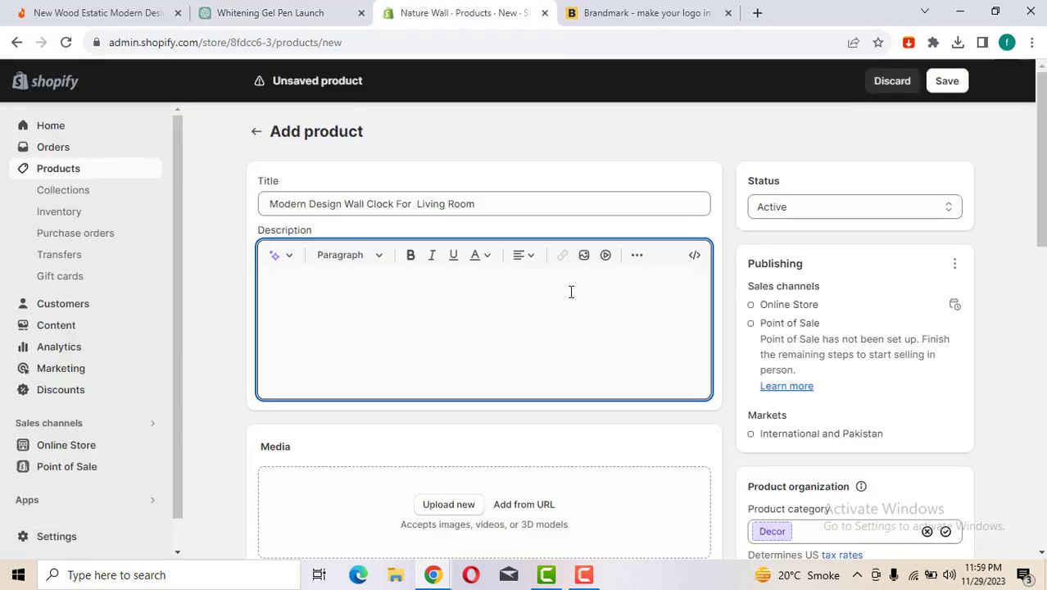
pyautogui.click(584, 256)
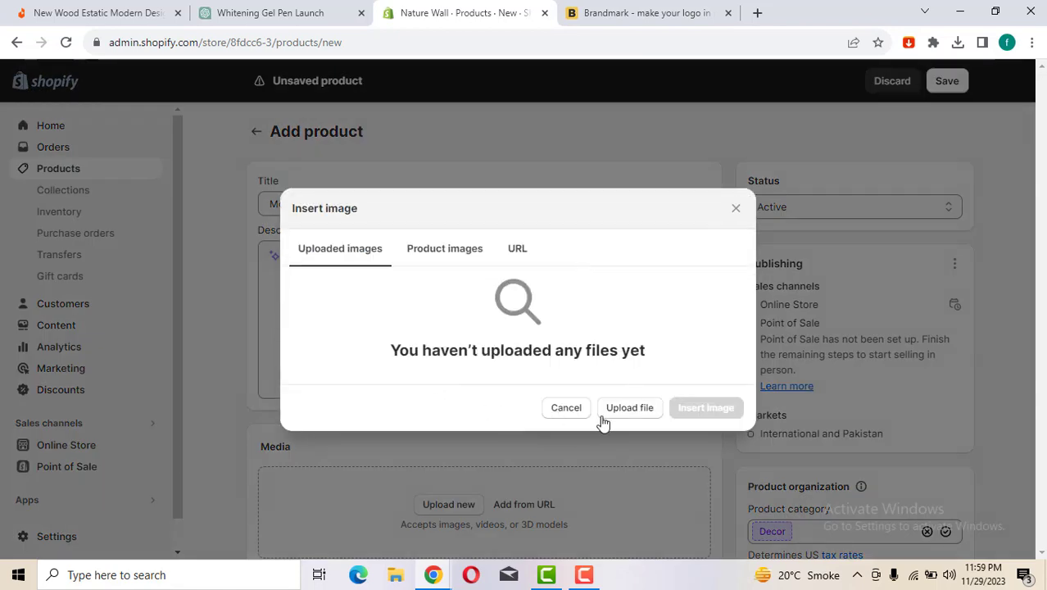
pyautogui.click(630, 413)
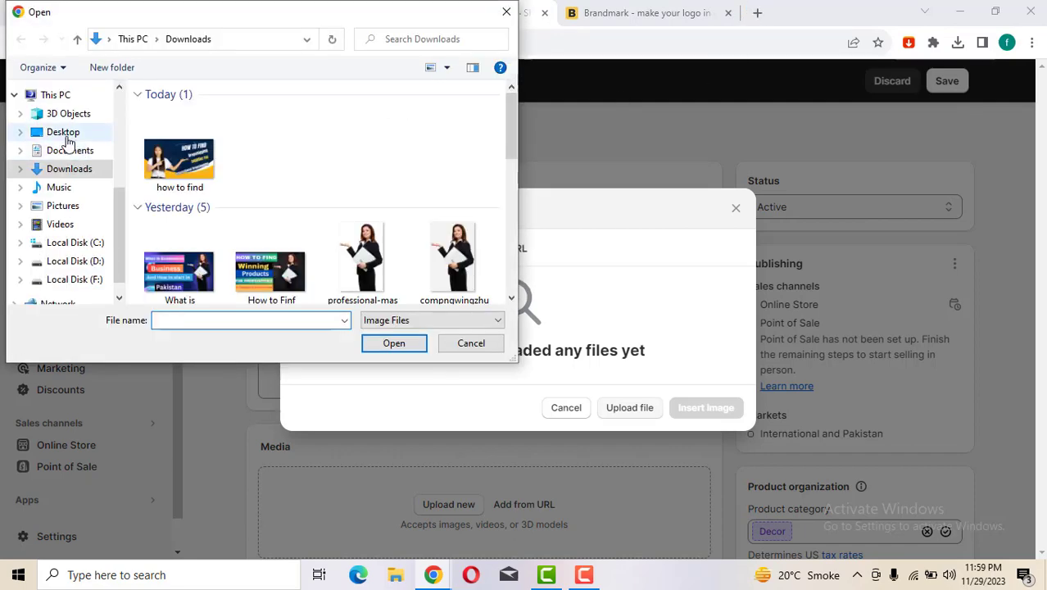
pyautogui.click(65, 133)
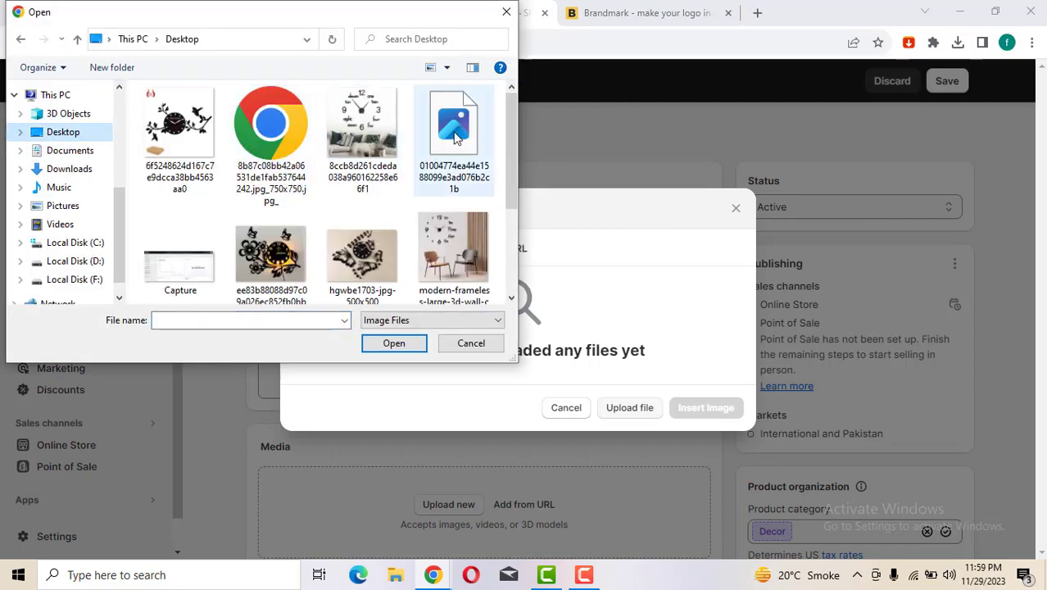
pyautogui.click(197, 149)
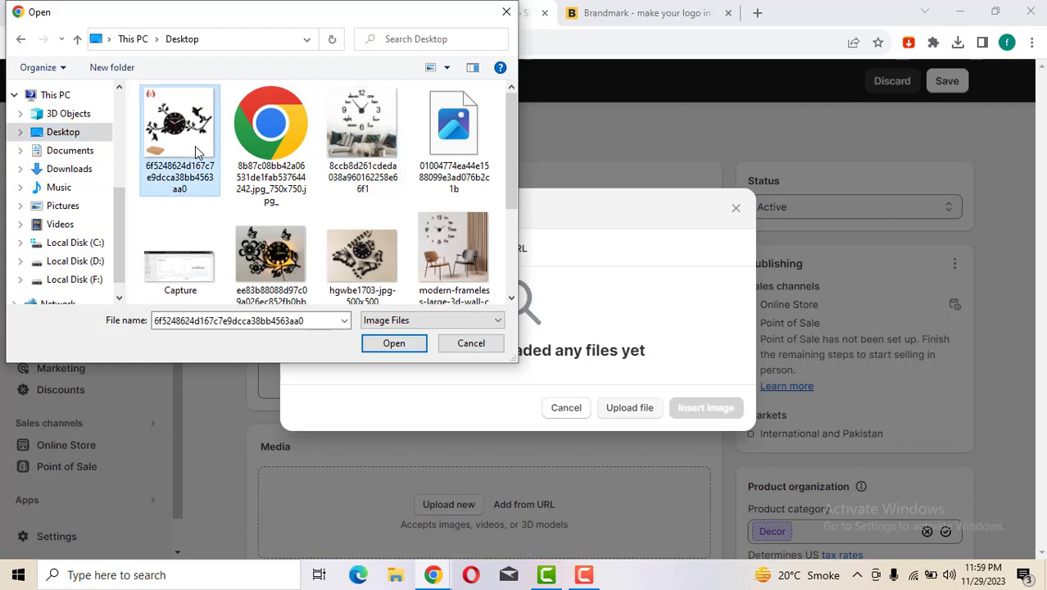
pyautogui.click(261, 100)
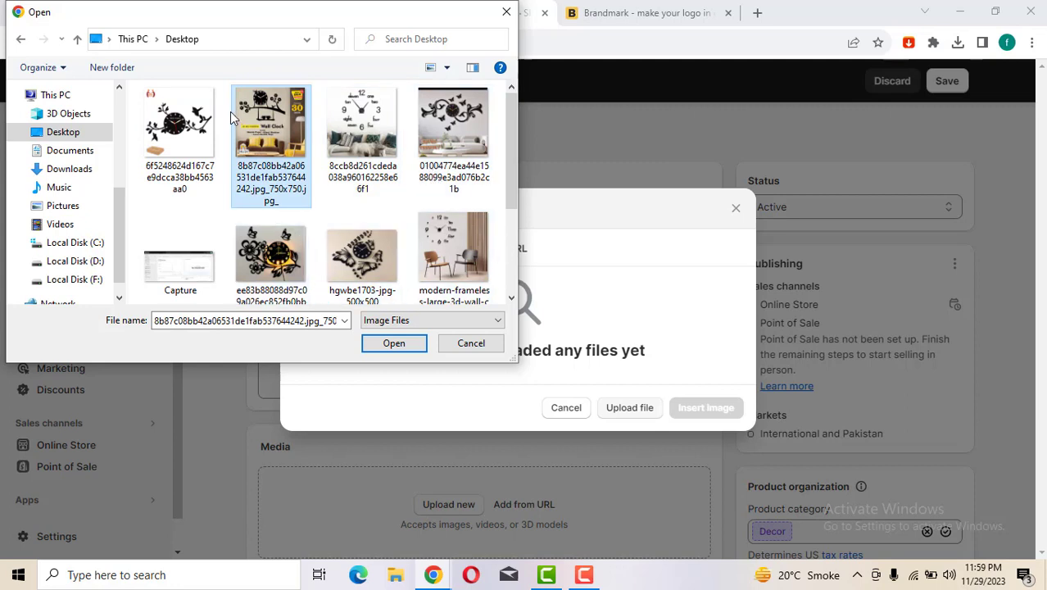
pyautogui.click(208, 123)
pyautogui.click(270, 135)
pyautogui.click(392, 343)
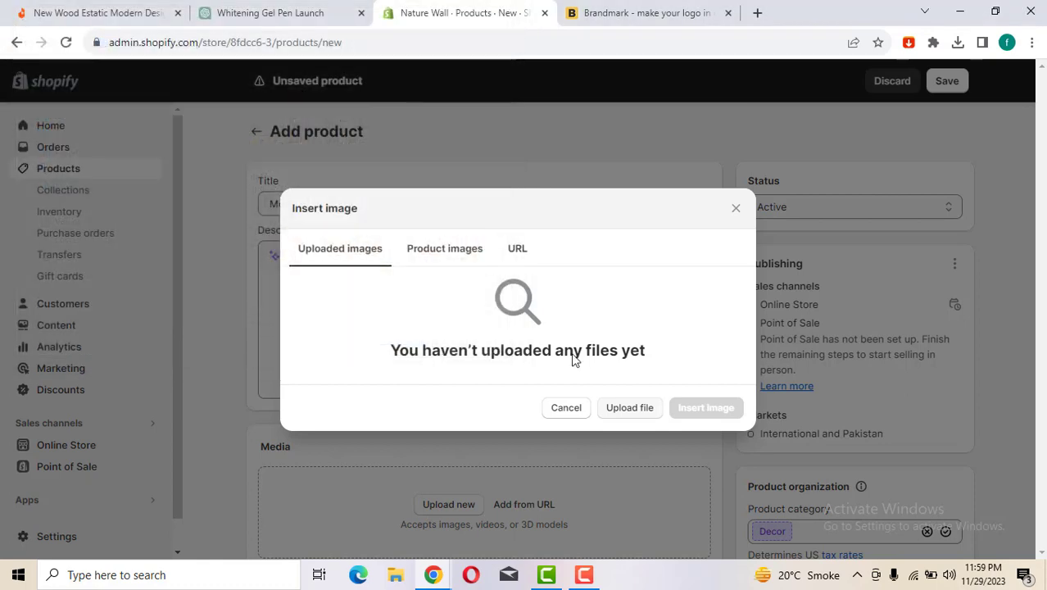
# - Search Google for "wall wood clock" in a new browser tab placed beside the Shopify one
pyautogui.click(758, 13)
pyautogui.write('w')
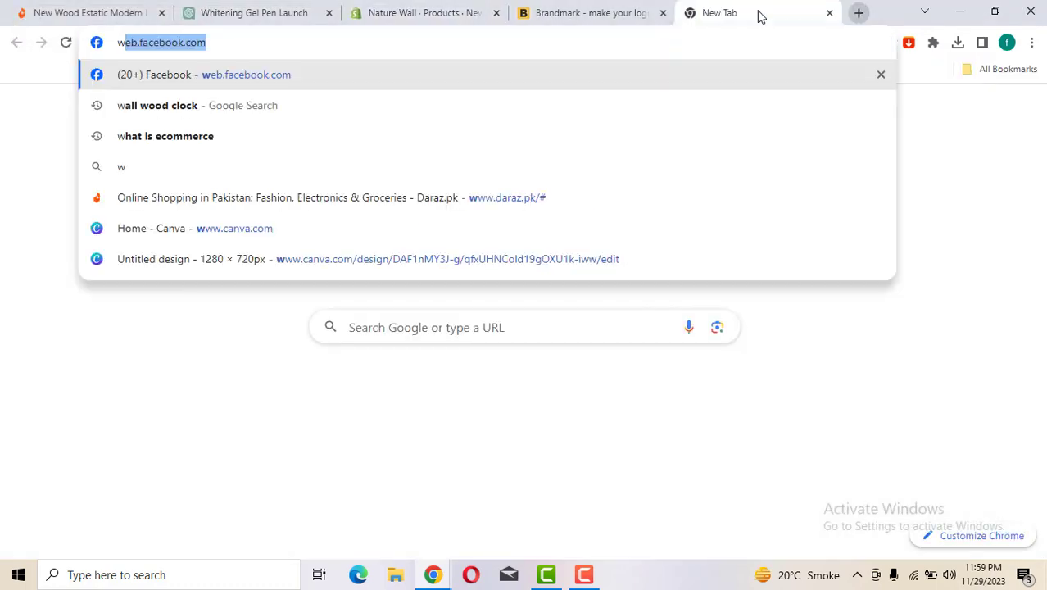
pyautogui.write('all')
pyautogui.press('Return')
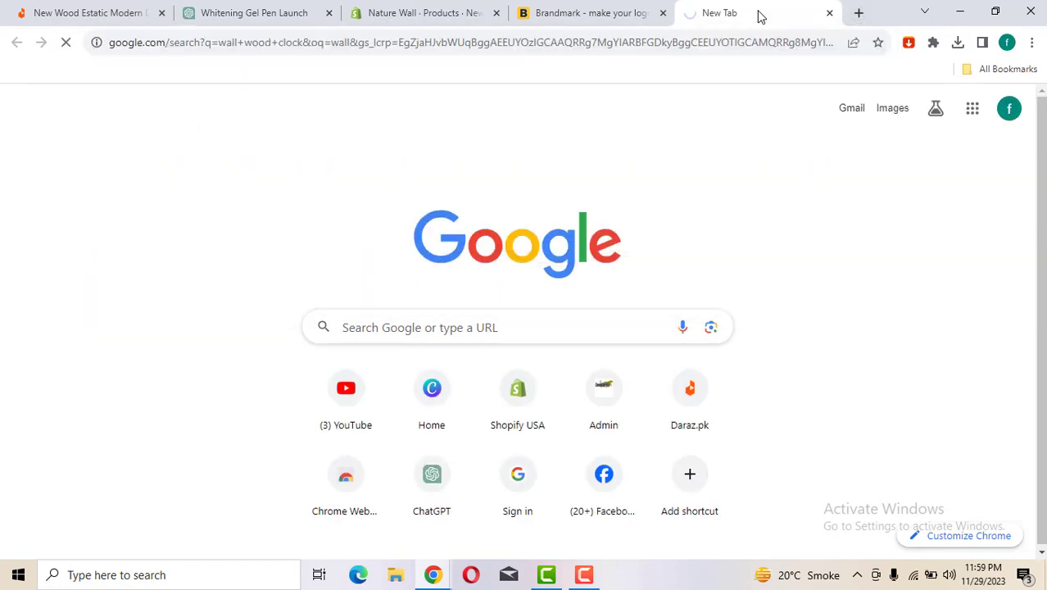
pyautogui.moveTo(759, 12); pyautogui.dragTo(603, 8)
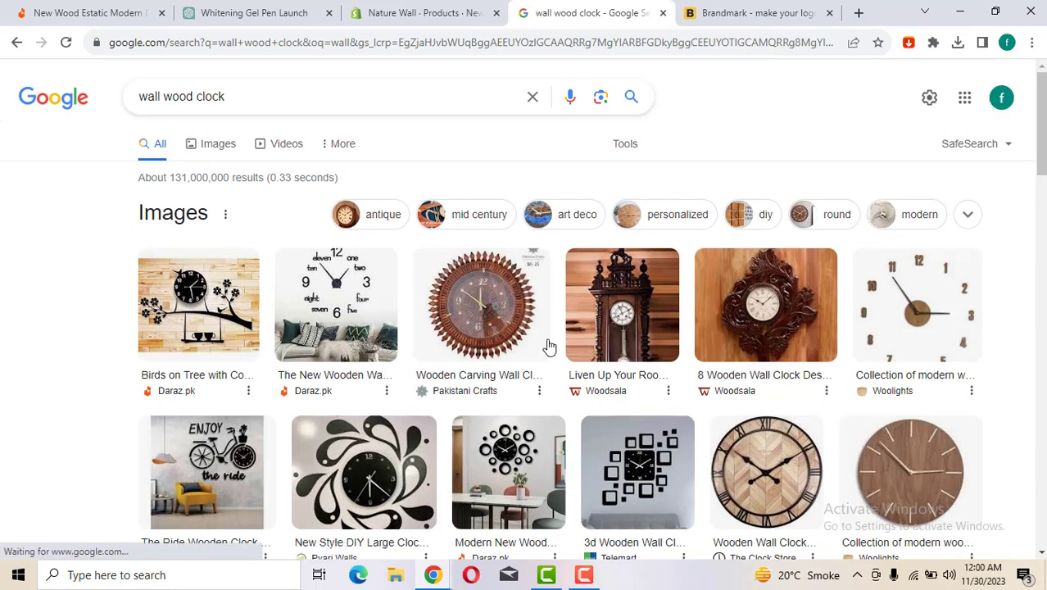
# - Insert the uploaded wall clock image into the Shopify product's description at the Product image (480px) size
pyautogui.click(448, 6)
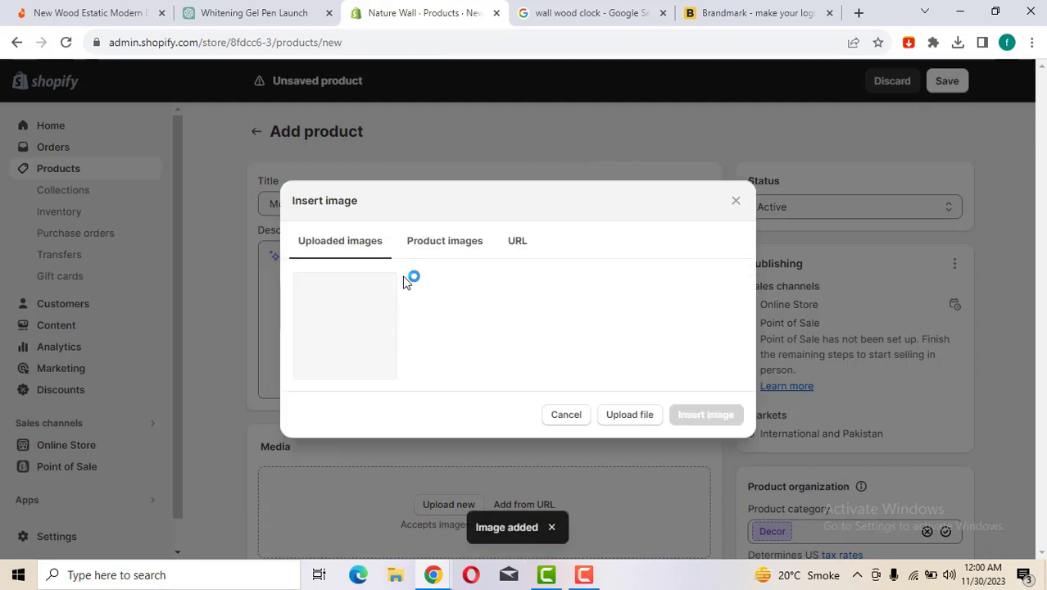
pyautogui.click(365, 308)
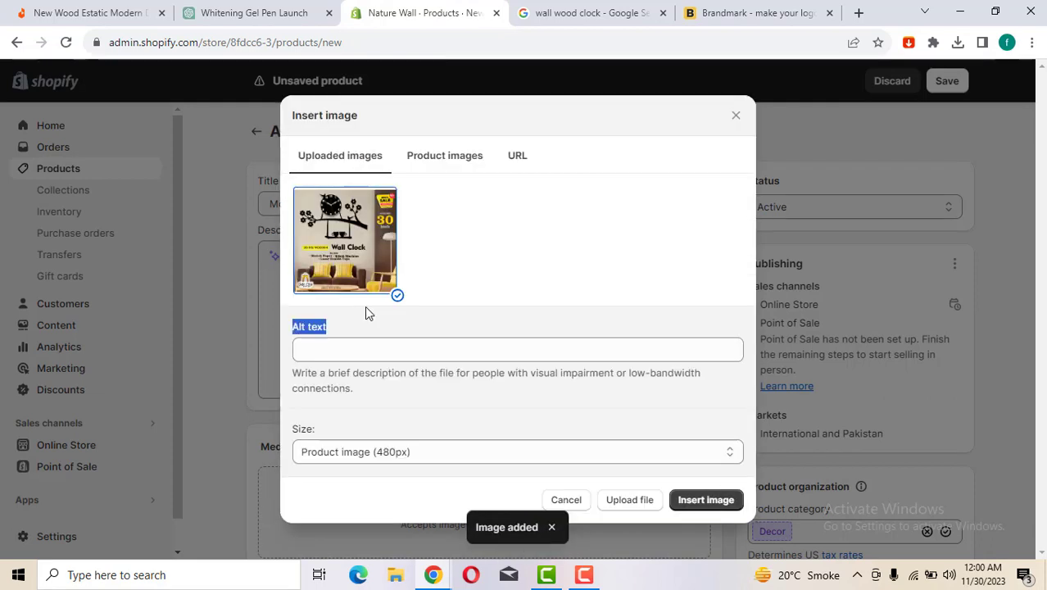
pyautogui.click(488, 305)
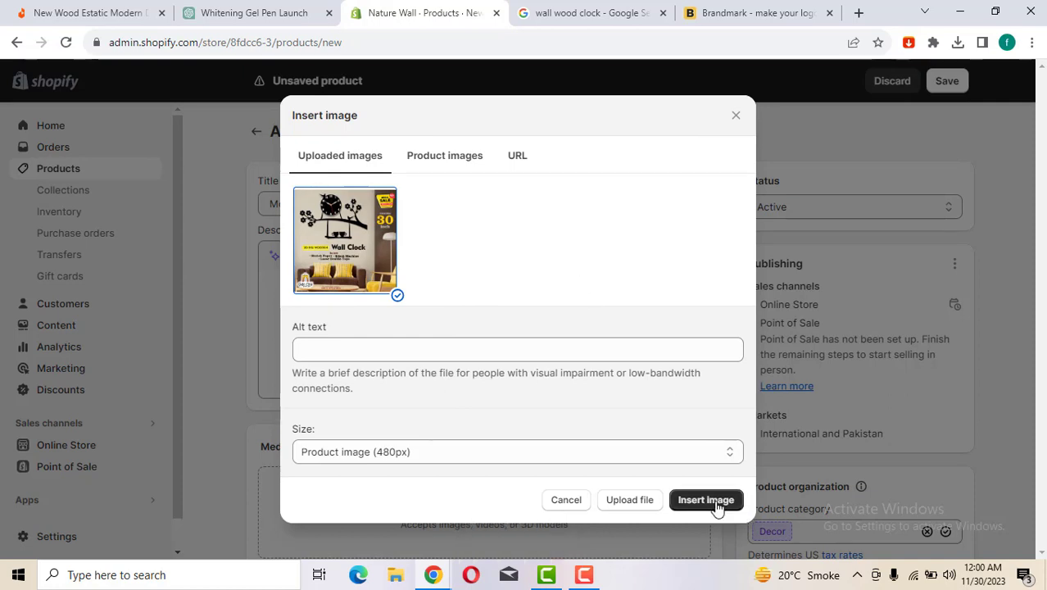
pyautogui.click(689, 509)
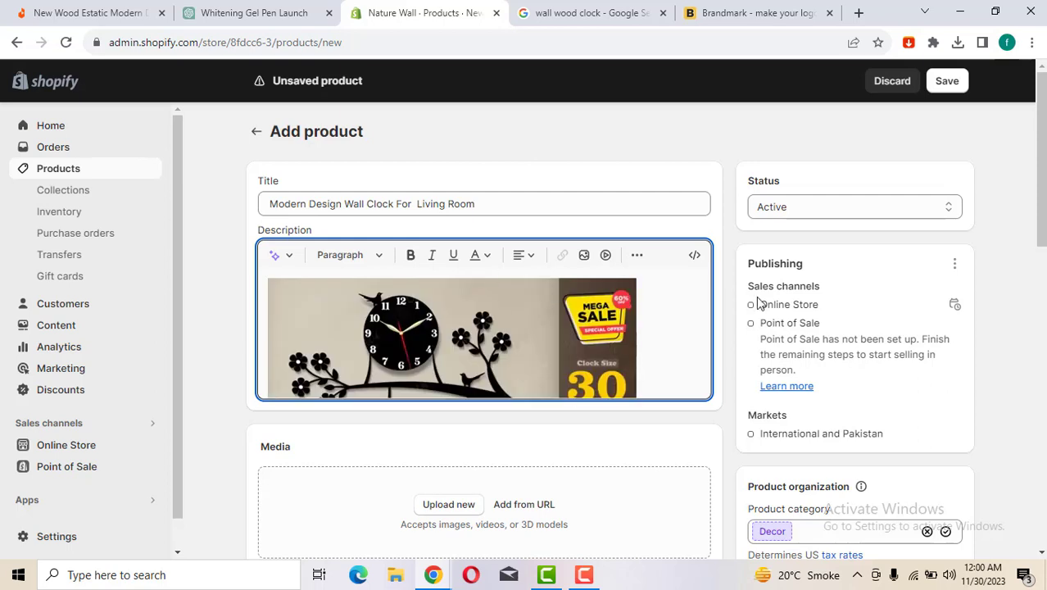
pyautogui.scroll(-1, 819, 246)
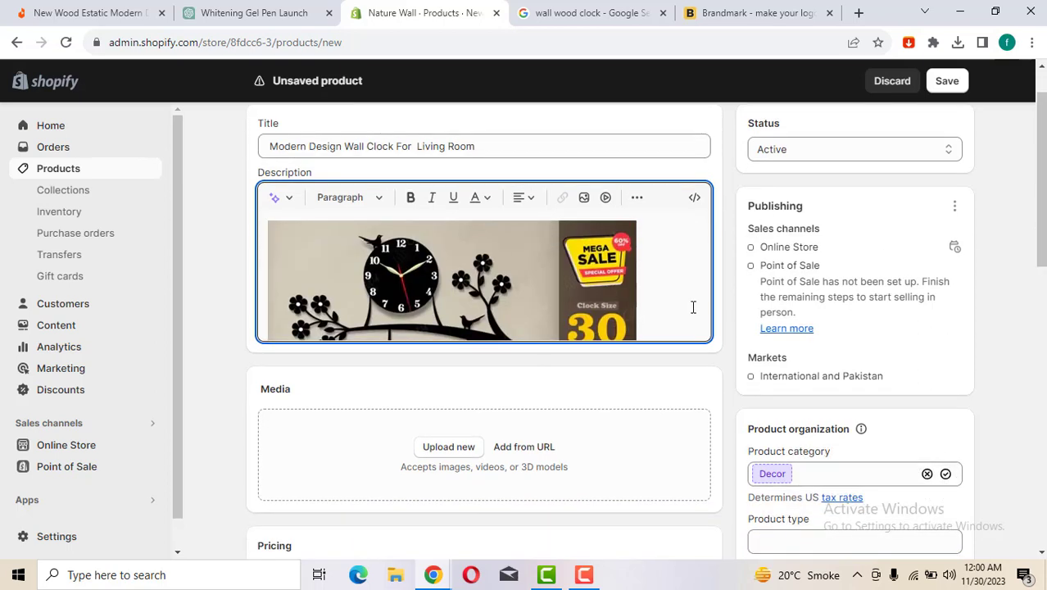
pyautogui.click(583, 574)
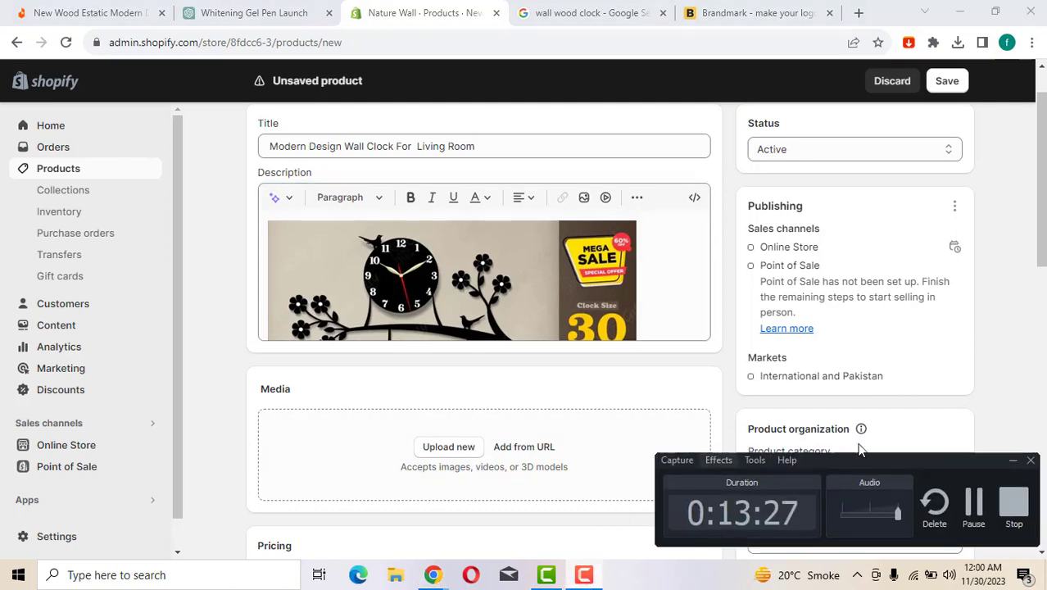
pyautogui.click(980, 524)
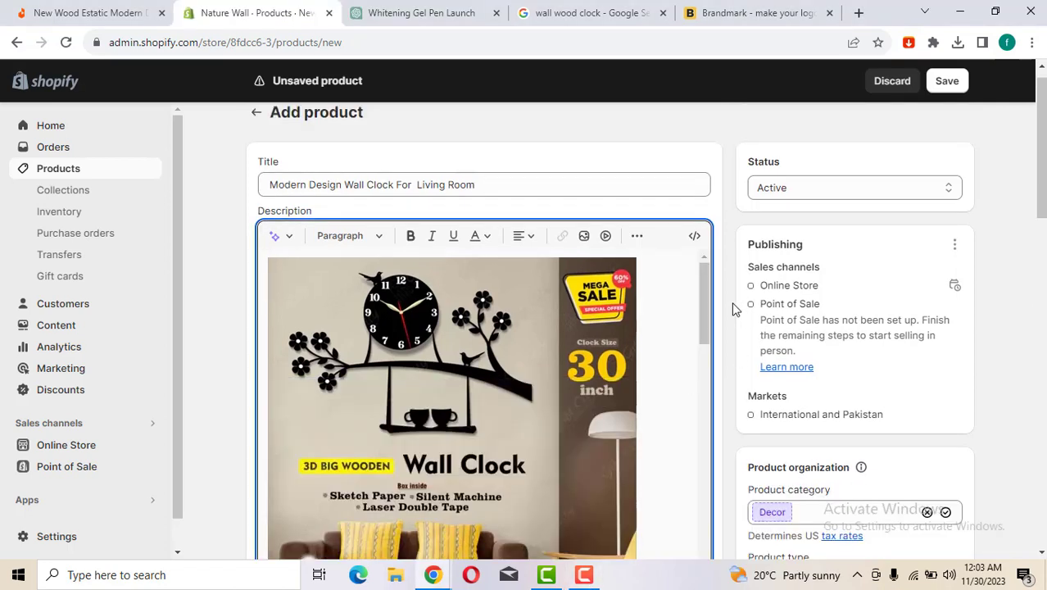
# - Check the price on the Daraz listing, and set the product's price to Rs 1,499 and compare-at price to Rs 1,999
pyautogui.moveTo(705, 318); pyautogui.dragTo(745, 583)
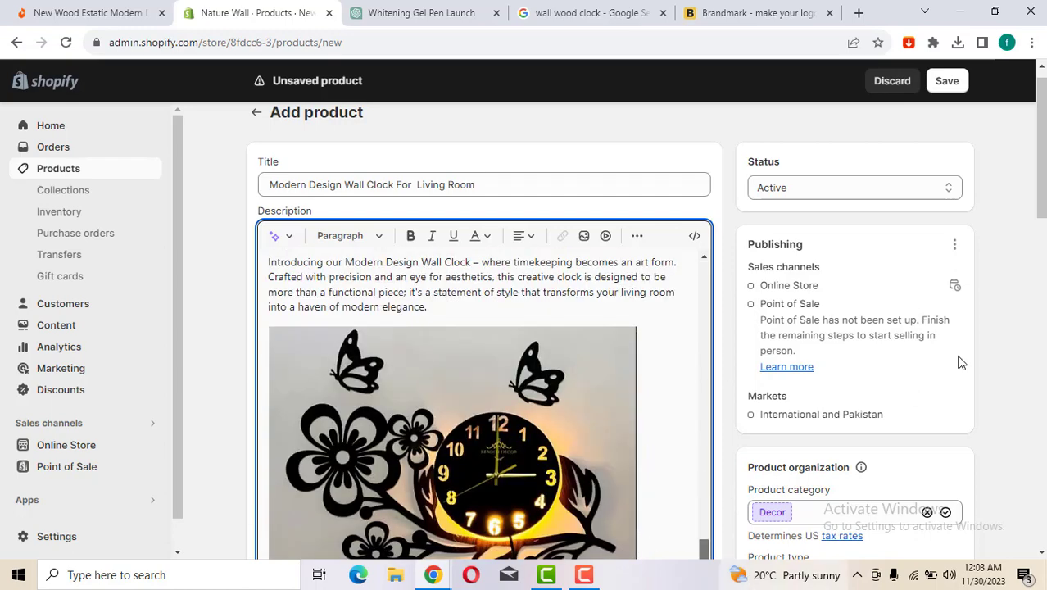
pyautogui.moveTo(1042, 176); pyautogui.dragTo(1043, 331)
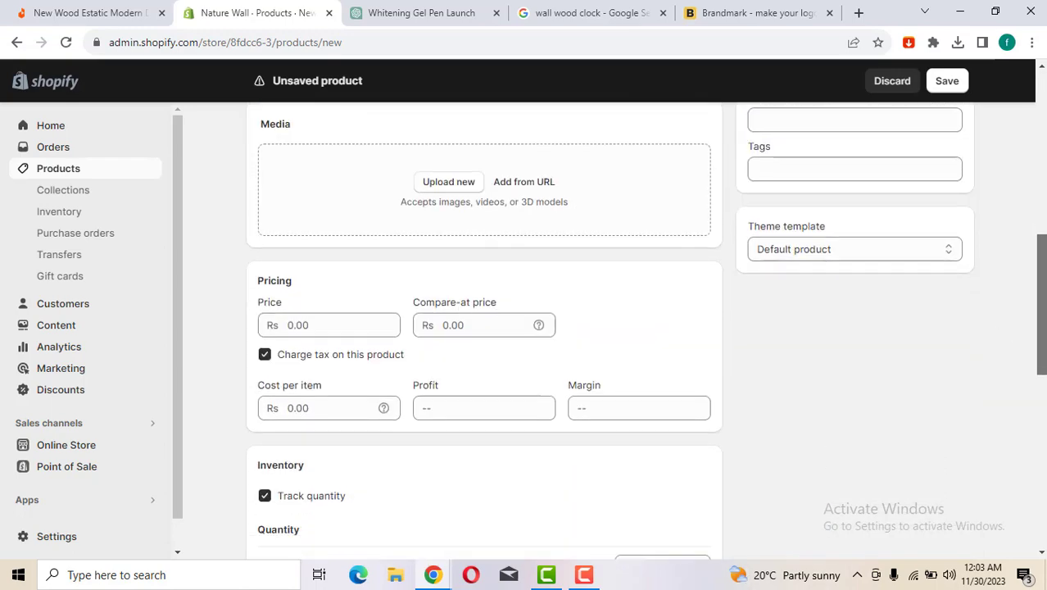
pyautogui.click(289, 324)
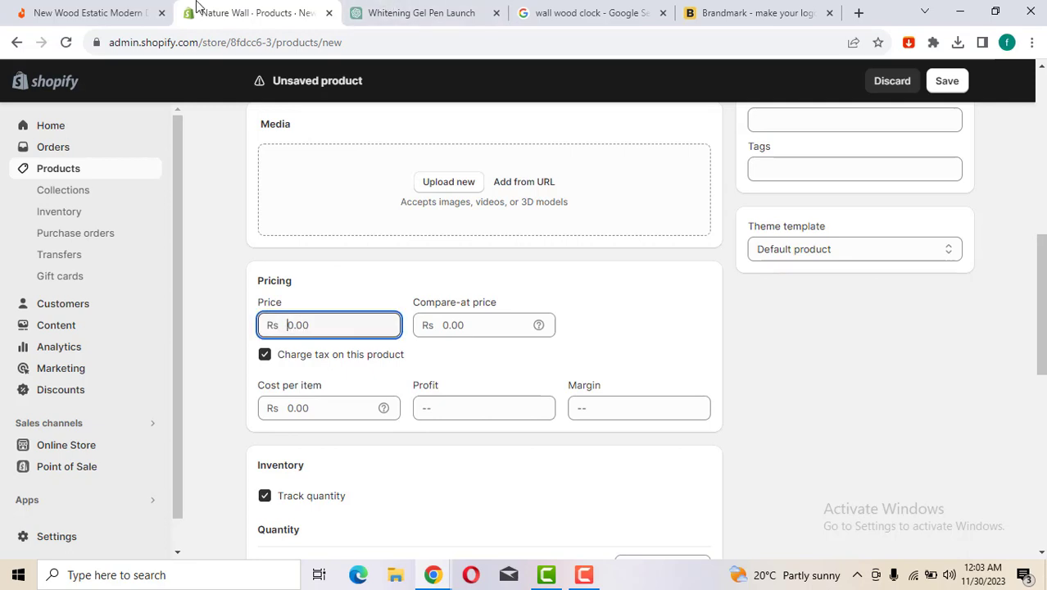
pyautogui.click(134, 12)
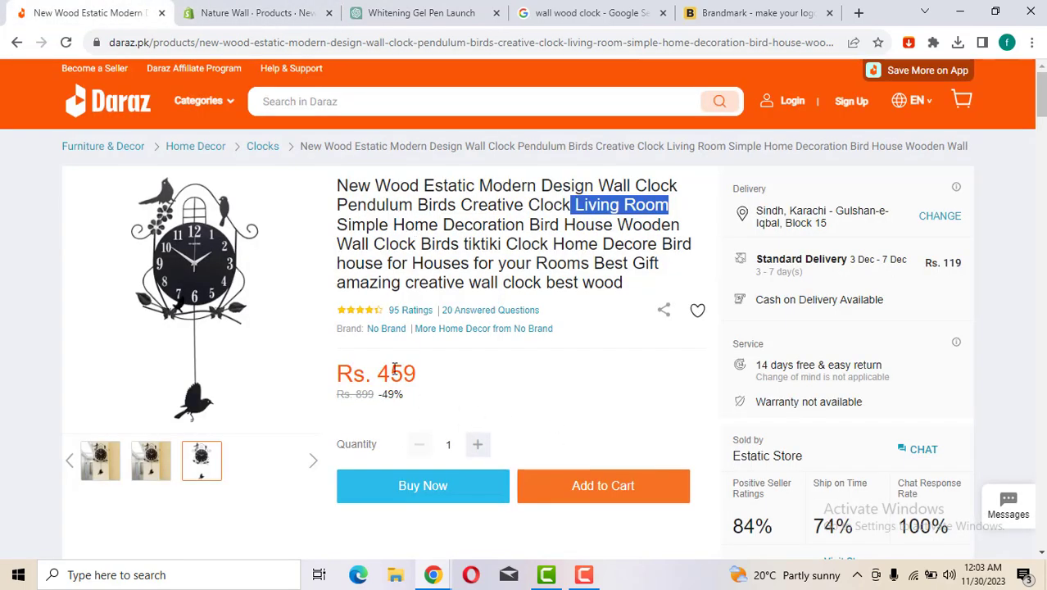
pyautogui.click(335, 10)
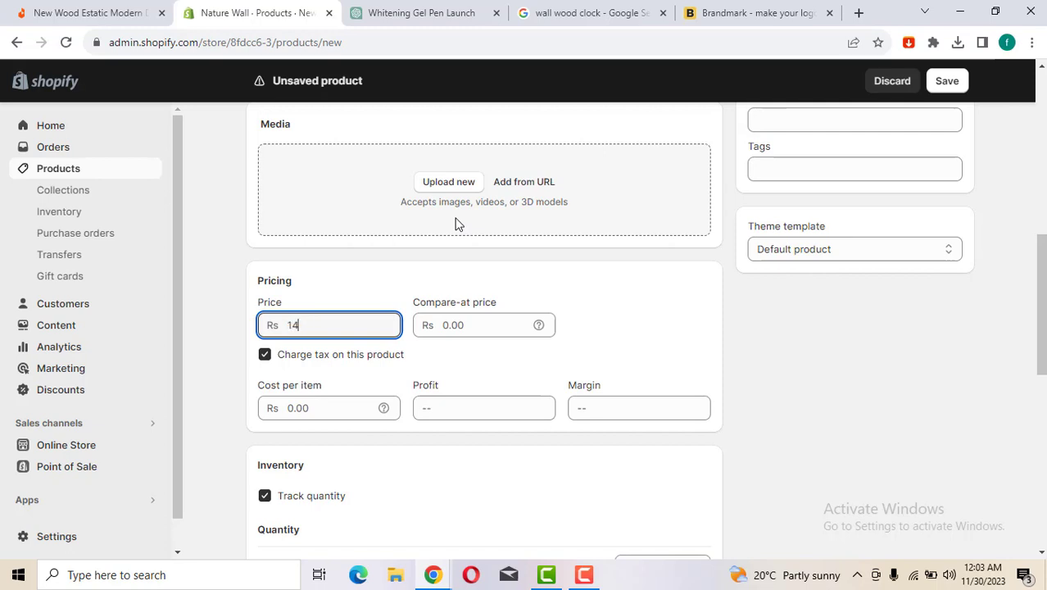
pyautogui.click(444, 320)
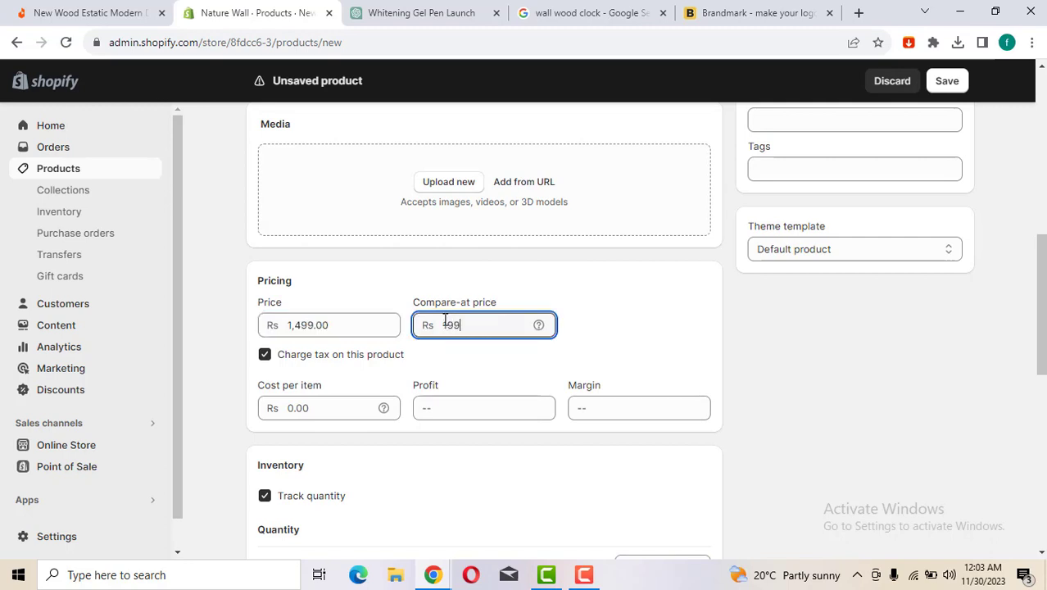
pyautogui.click(709, 374)
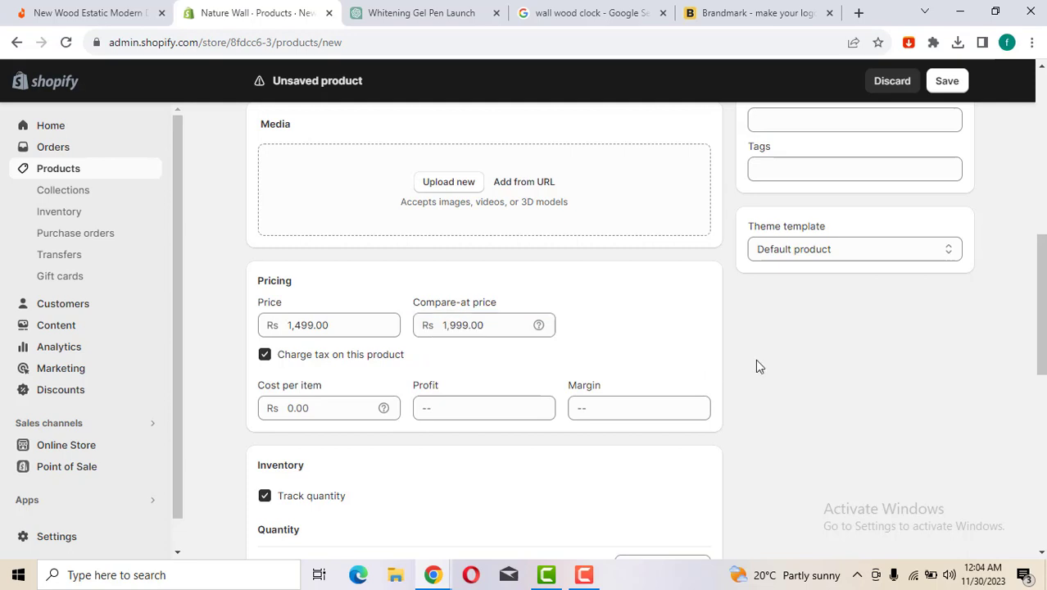
# - Set the product's cost per item to Rs 230 and its Shop location quantity to 500
pyautogui.scroll(-2, 483, 328)
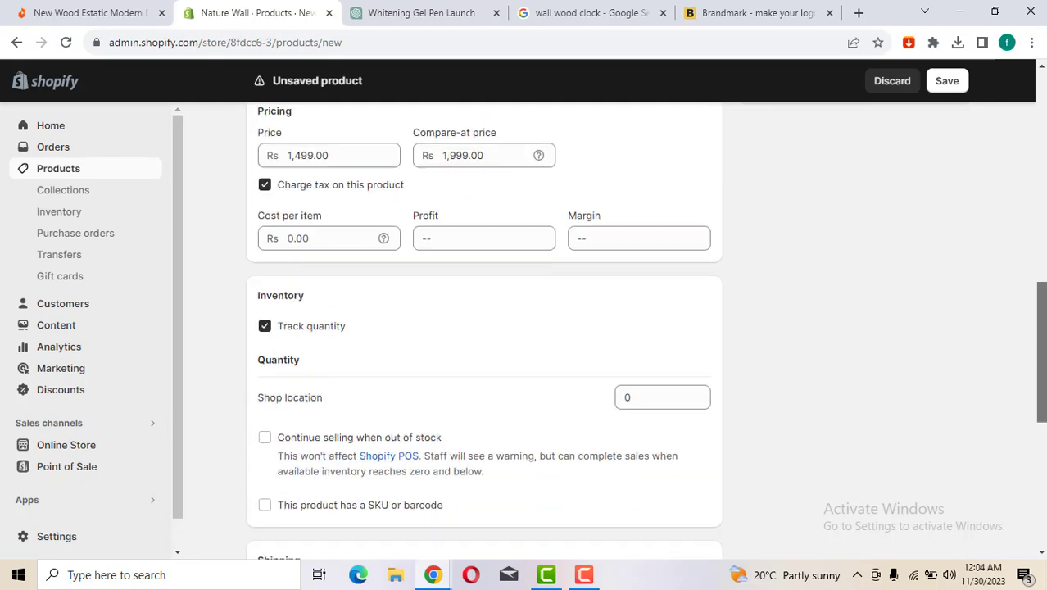
pyautogui.click(290, 241)
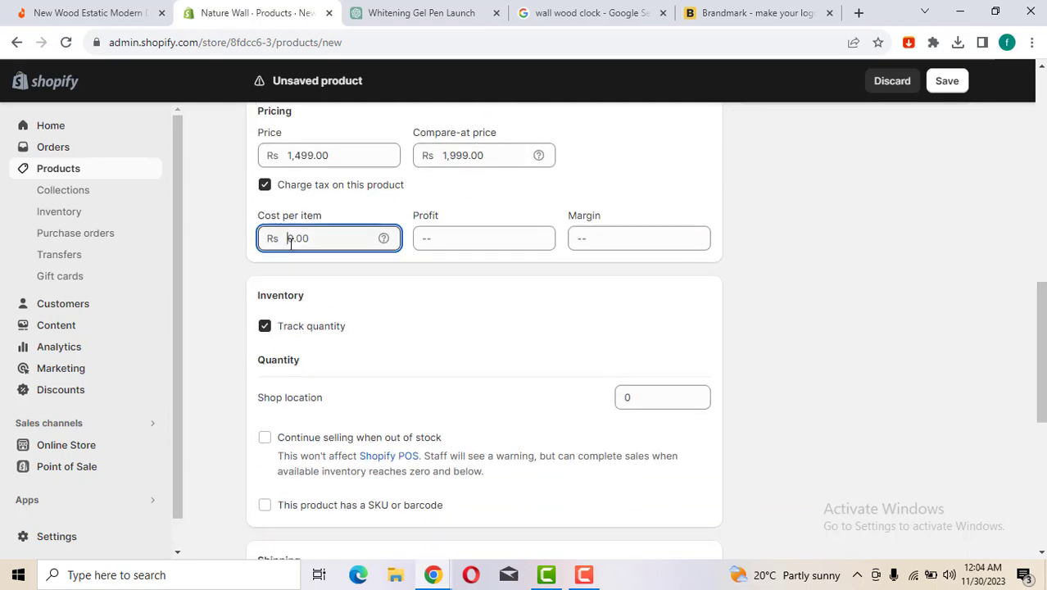
pyautogui.write('230')
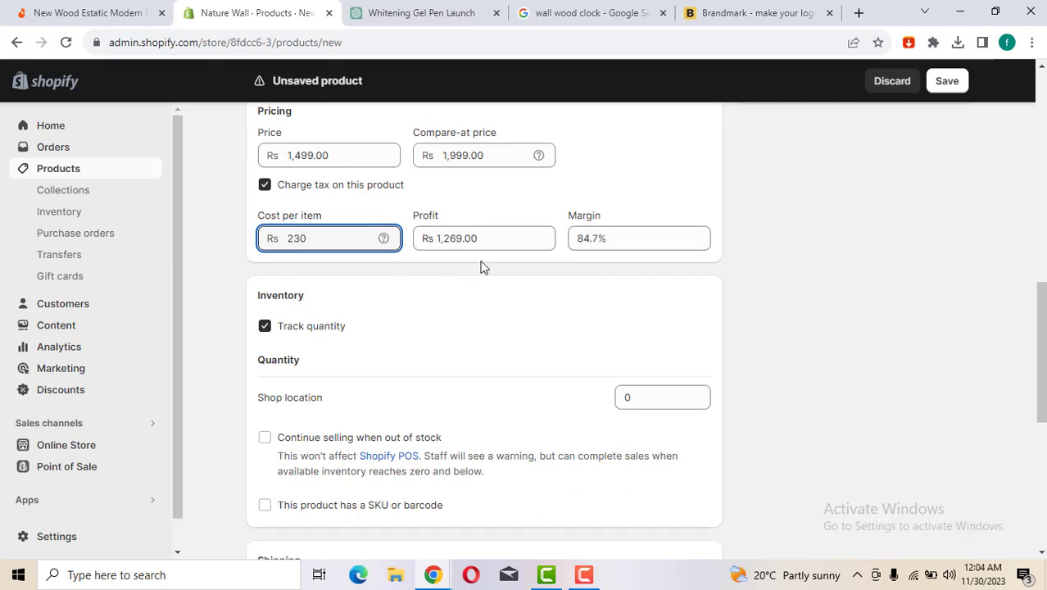
pyautogui.scroll(-1, 778, 299)
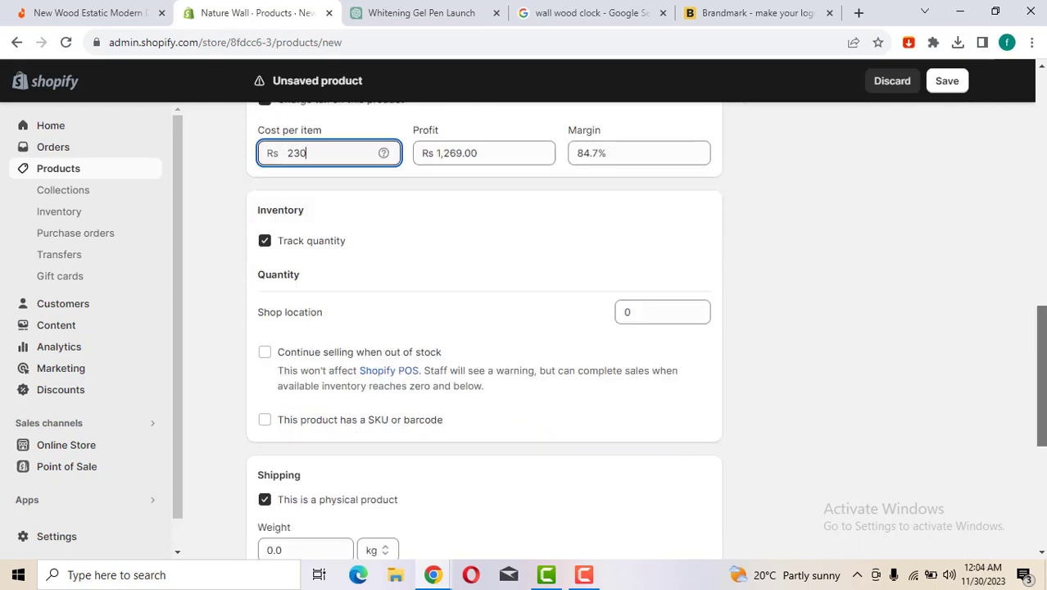
pyautogui.click(642, 304)
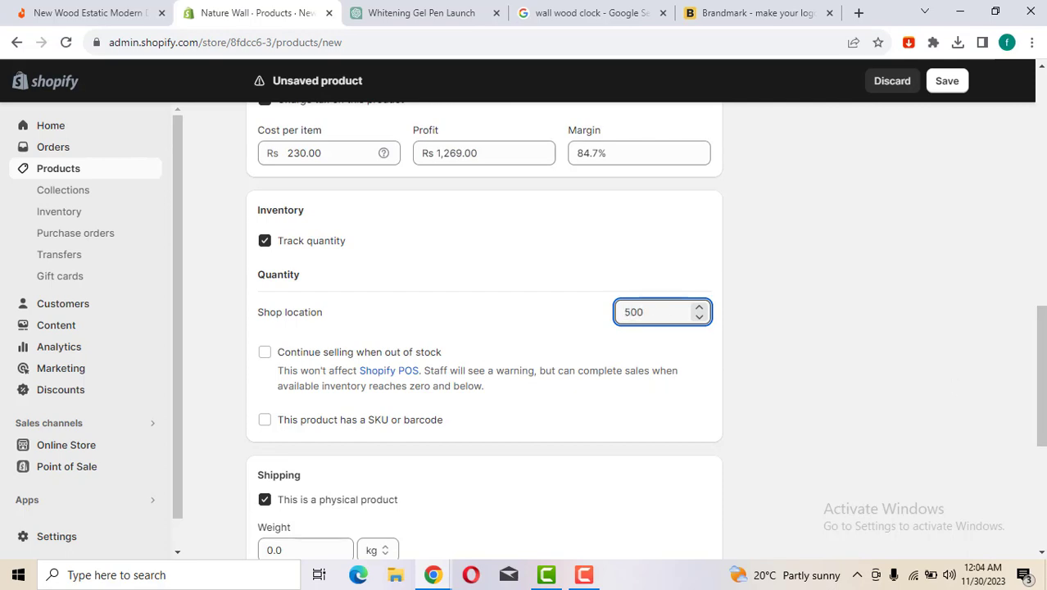
pyautogui.write('500')
# - Set the product's shipping weight to 200 g and save the product
pyautogui.scroll(-4, 483, 328)
pyautogui.moveTo(1043, 453); pyautogui.dragTo(1041, 416)
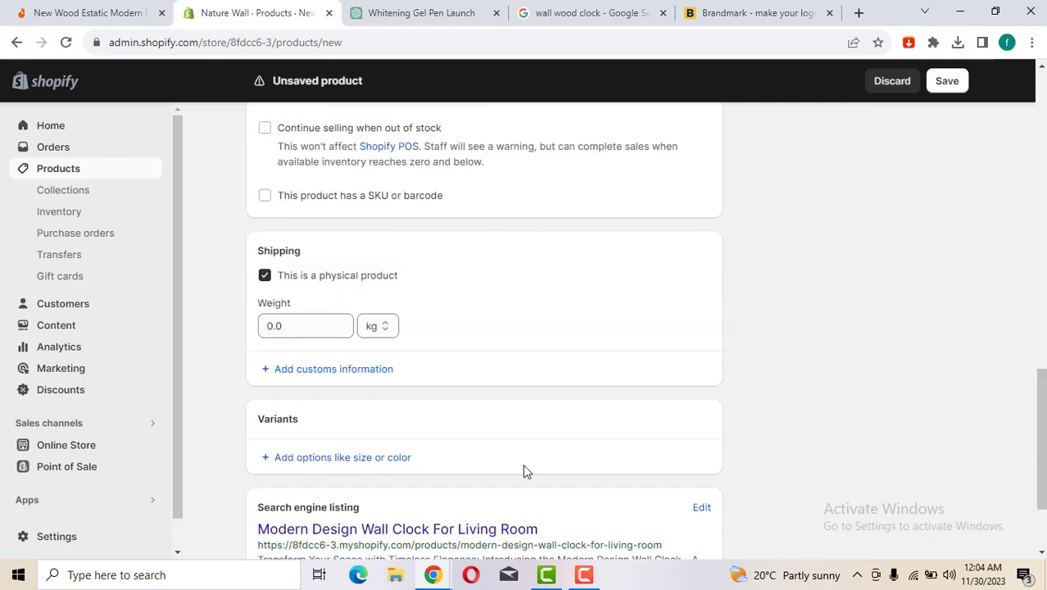
pyautogui.click(388, 327)
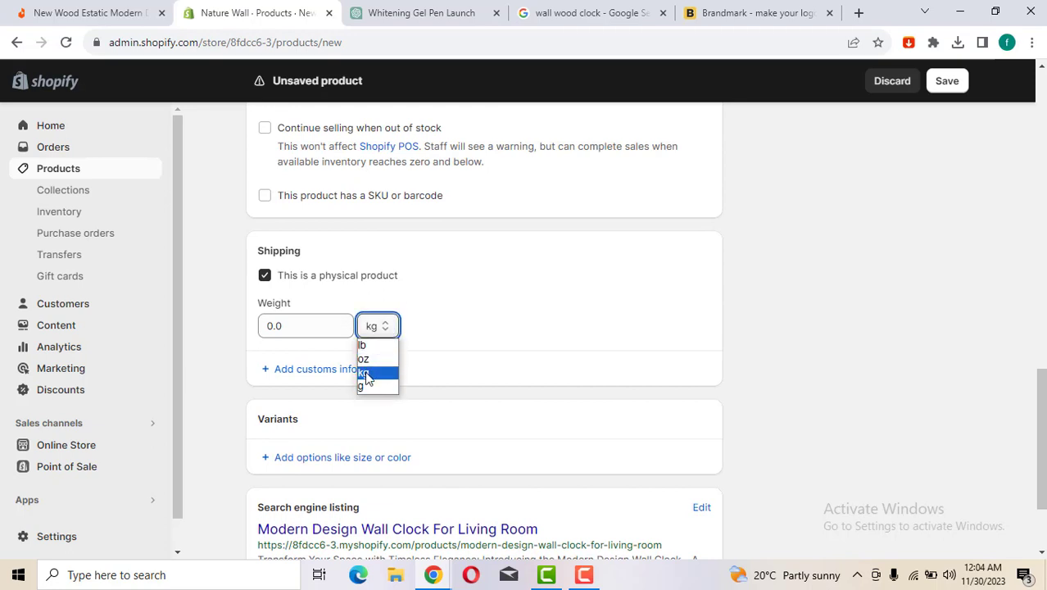
pyautogui.click(366, 387)
pyautogui.click(276, 328)
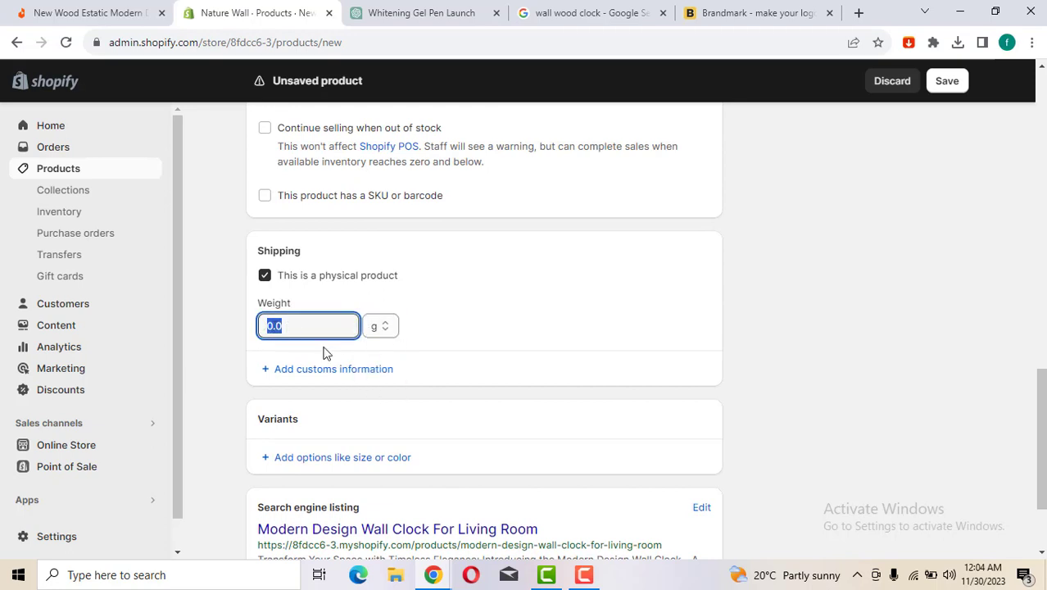
pyautogui.write('5')
pyautogui.click(716, 340)
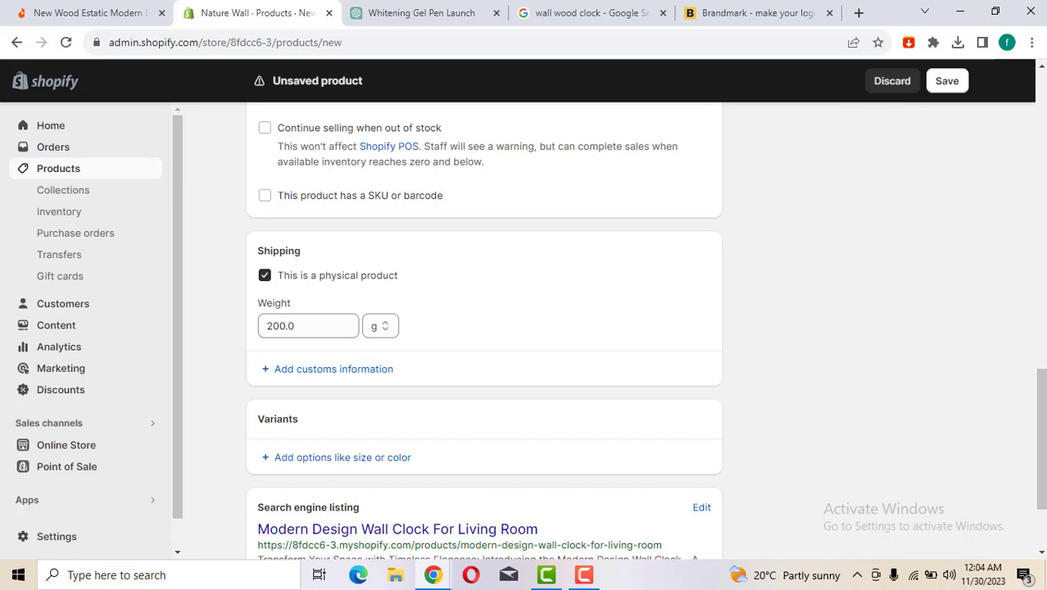
pyautogui.scroll(-2, 1040, 442)
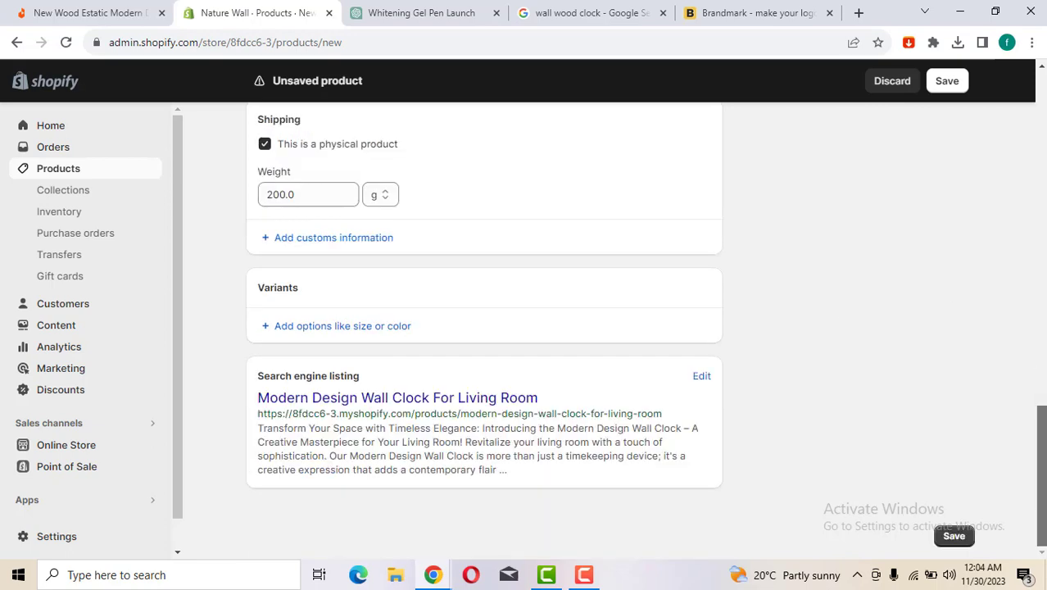
pyautogui.click(954, 535)
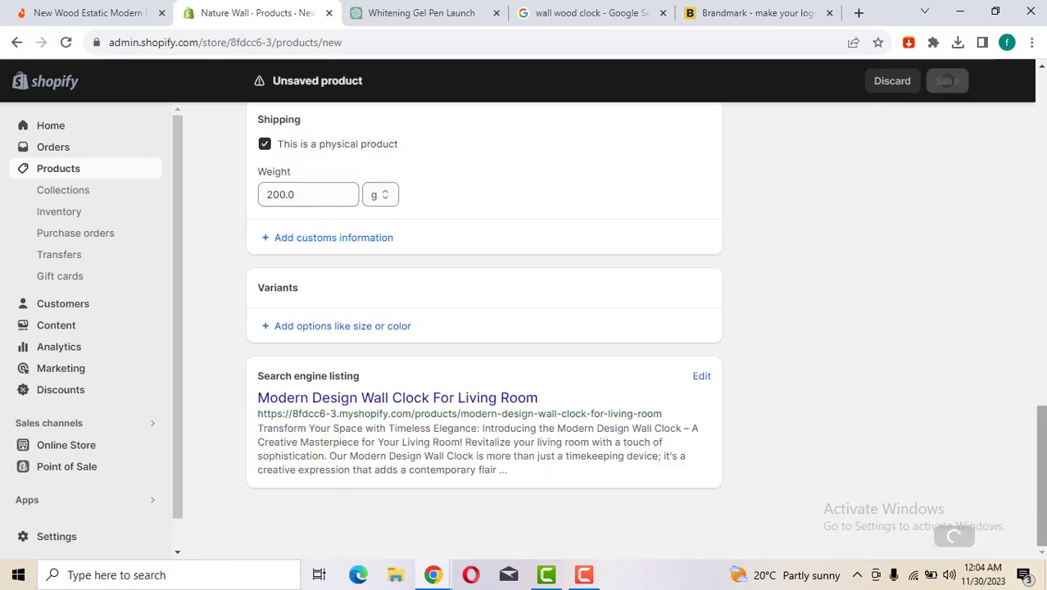
pyautogui.moveTo(1041, 452); pyautogui.dragTo(1022, 150)
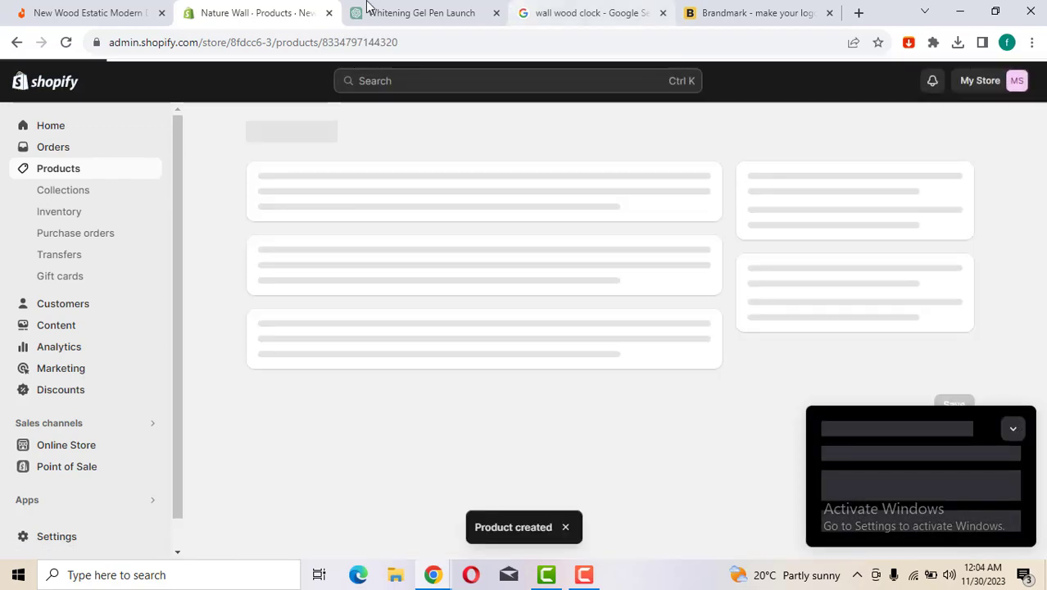
pyautogui.click(369, 10)
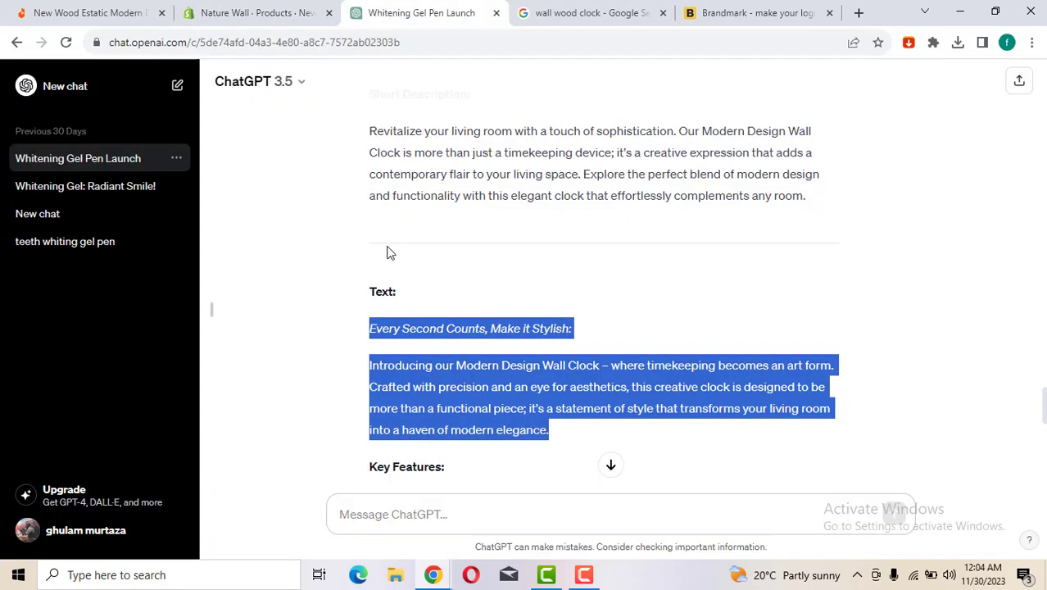
pyautogui.click(290, 10)
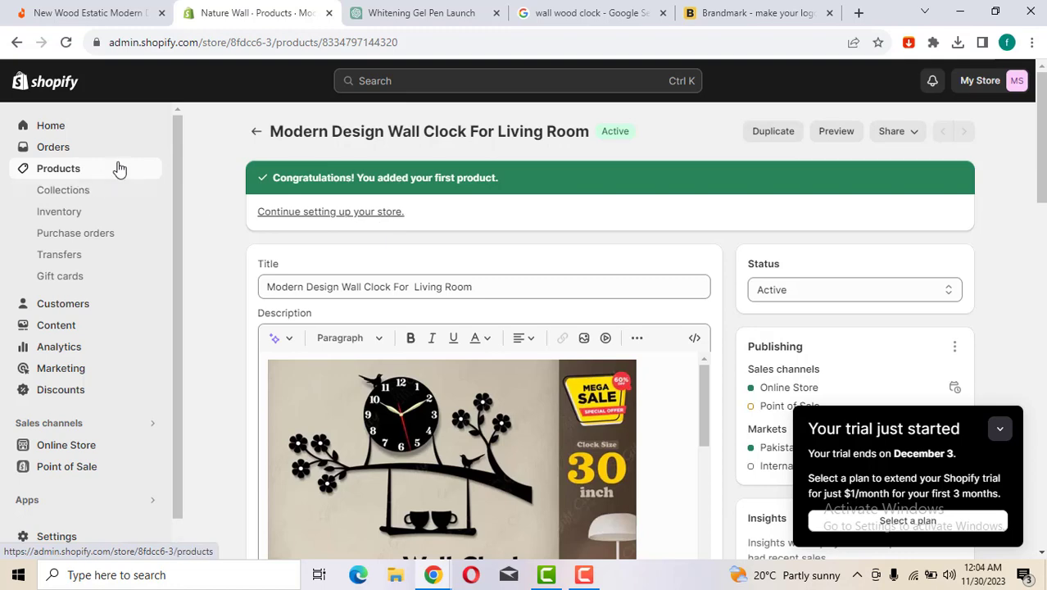
# - Open the Online Store themes page from the home page's setup guide, and close the guide
pyautogui.click(82, 127)
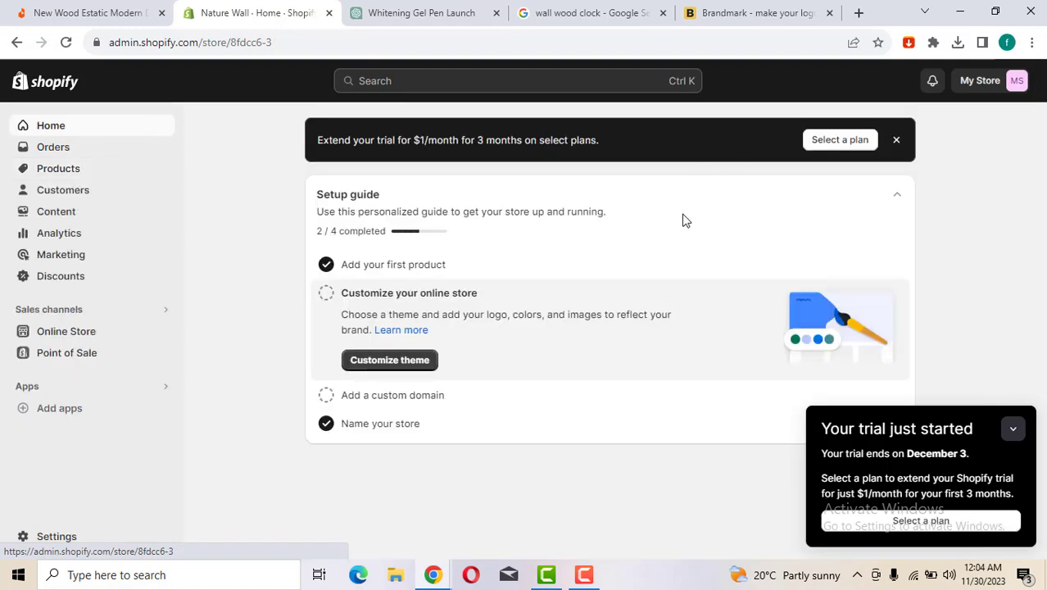
pyautogui.click(400, 359)
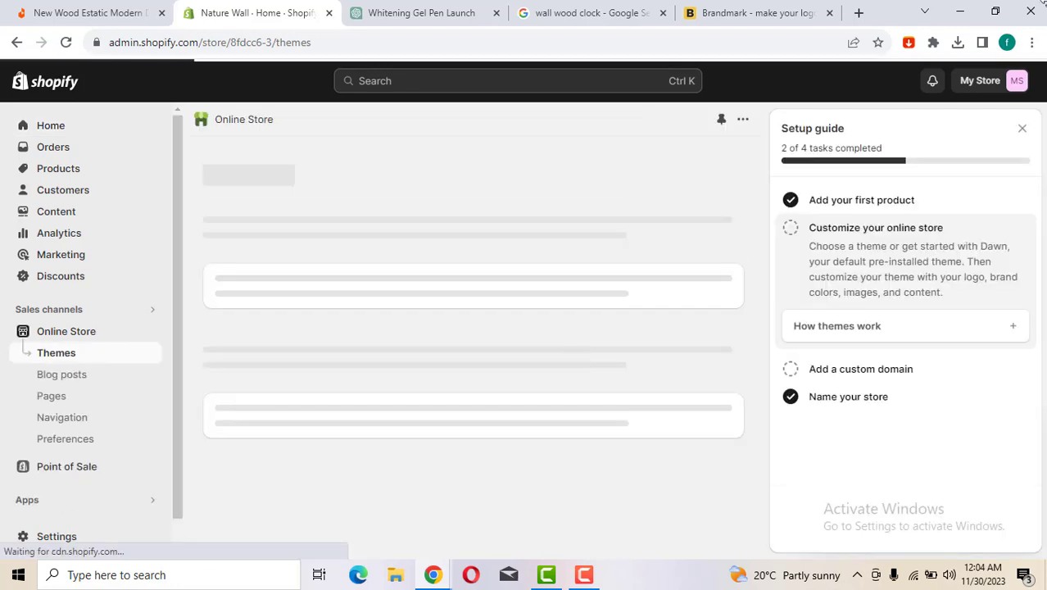
pyautogui.click(1022, 129)
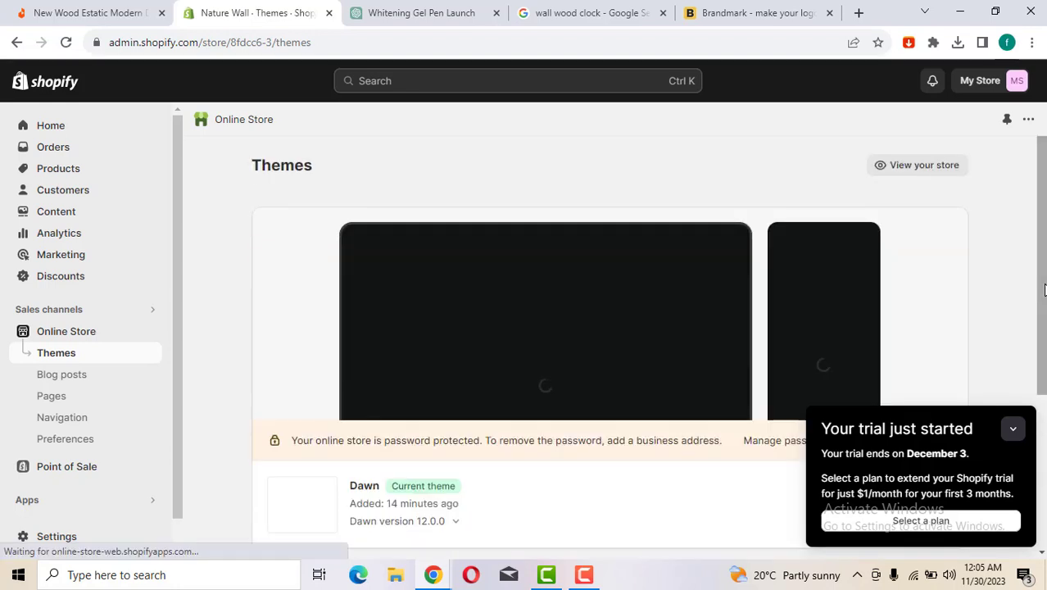
# - Add the free Sense theme from the popular free themes to the store's theme library
pyautogui.scroll(-3, 1044, 288)
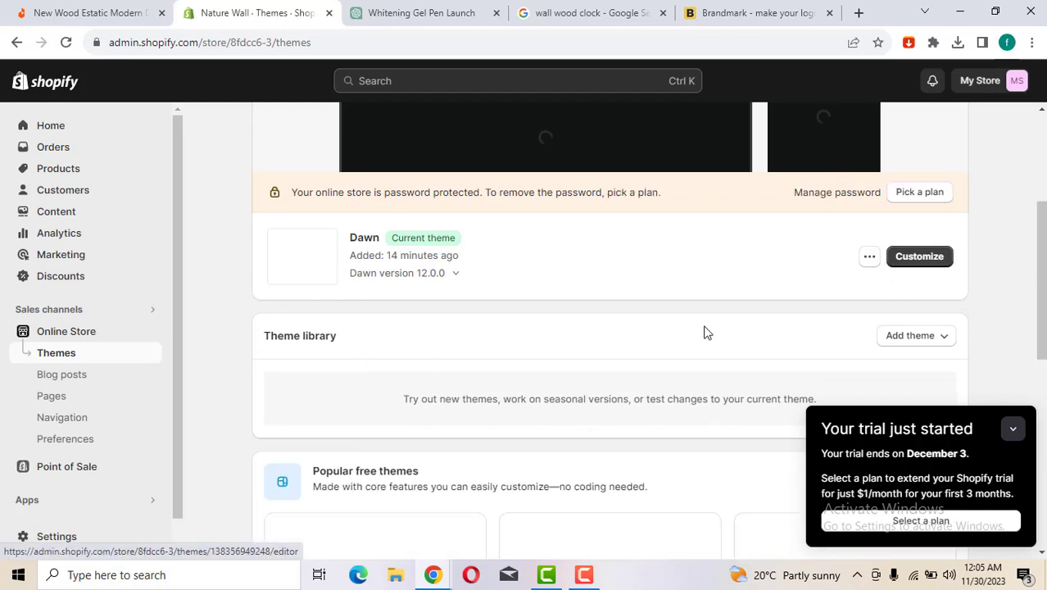
pyautogui.scroll(-2, 1022, 358)
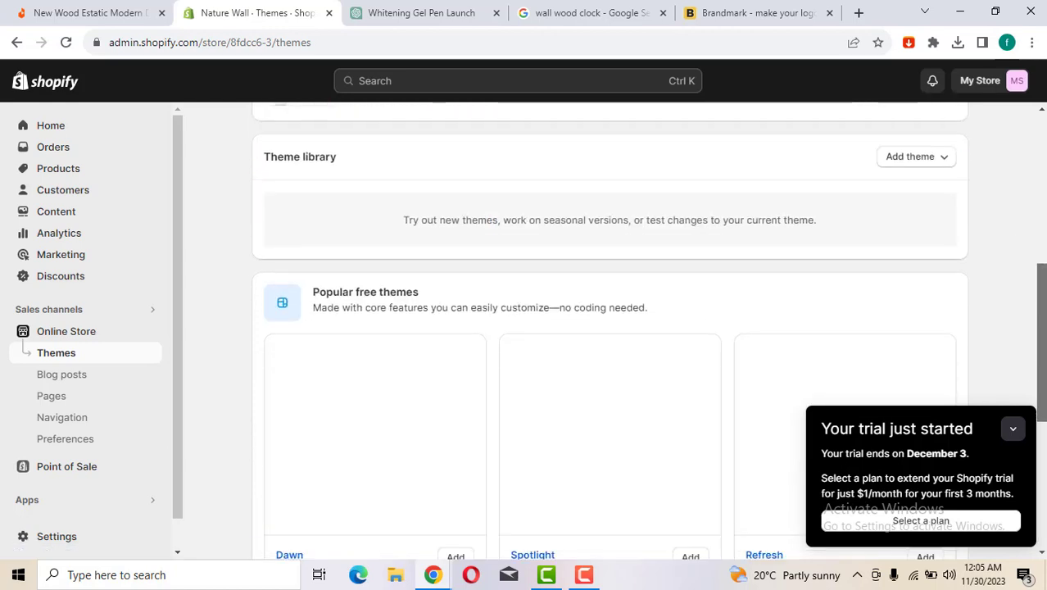
pyautogui.scroll(-3, 1041, 436)
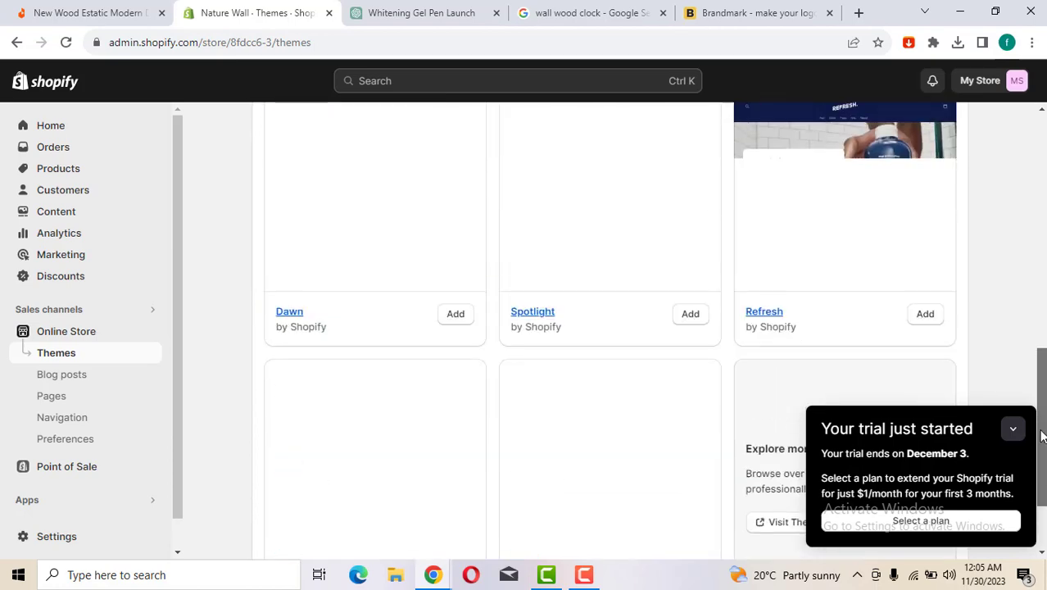
pyautogui.scroll(2, 1041, 436)
pyautogui.scroll(-3, 1041, 436)
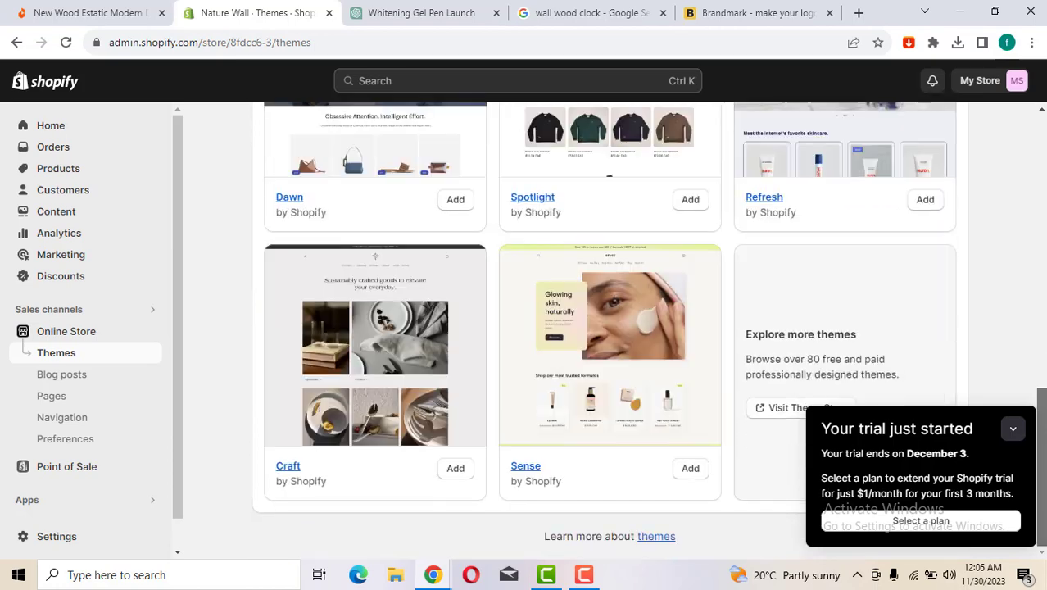
pyautogui.click(688, 467)
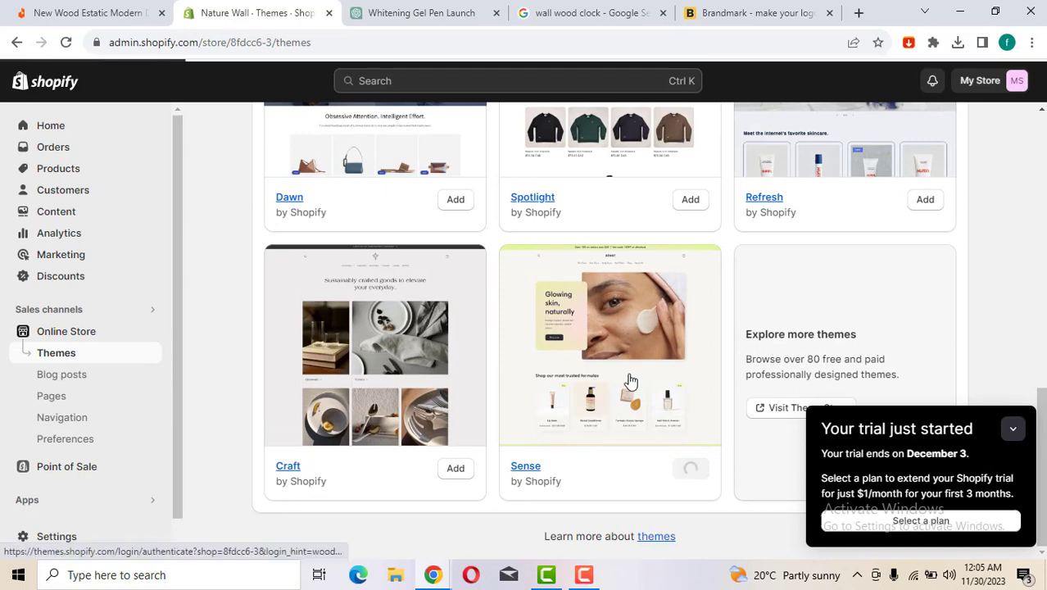
pyautogui.scroll(6, 630, 381)
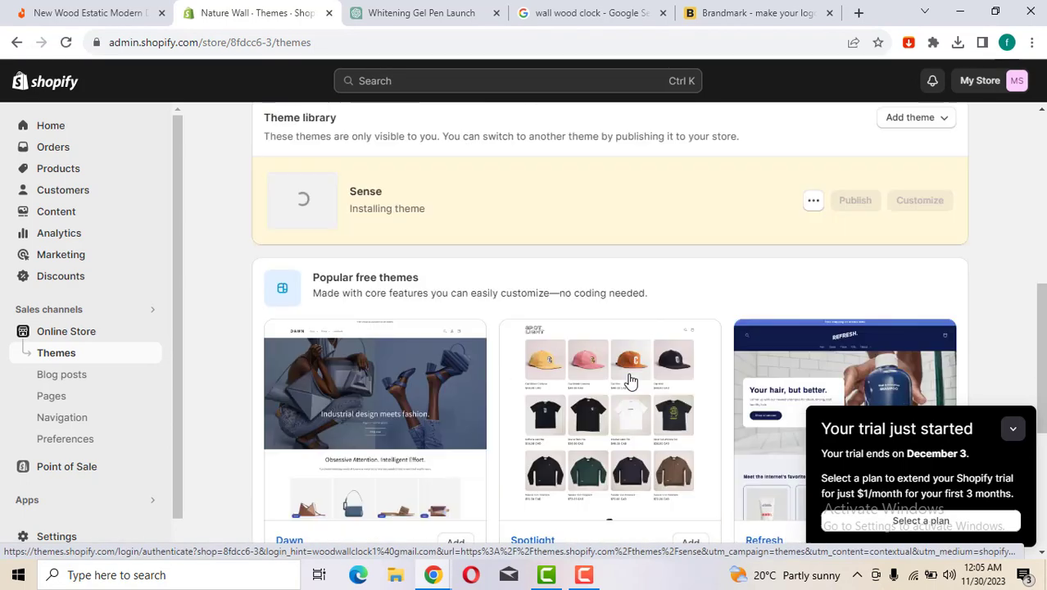
pyautogui.moveTo(1043, 273); pyautogui.dragTo(1046, 248)
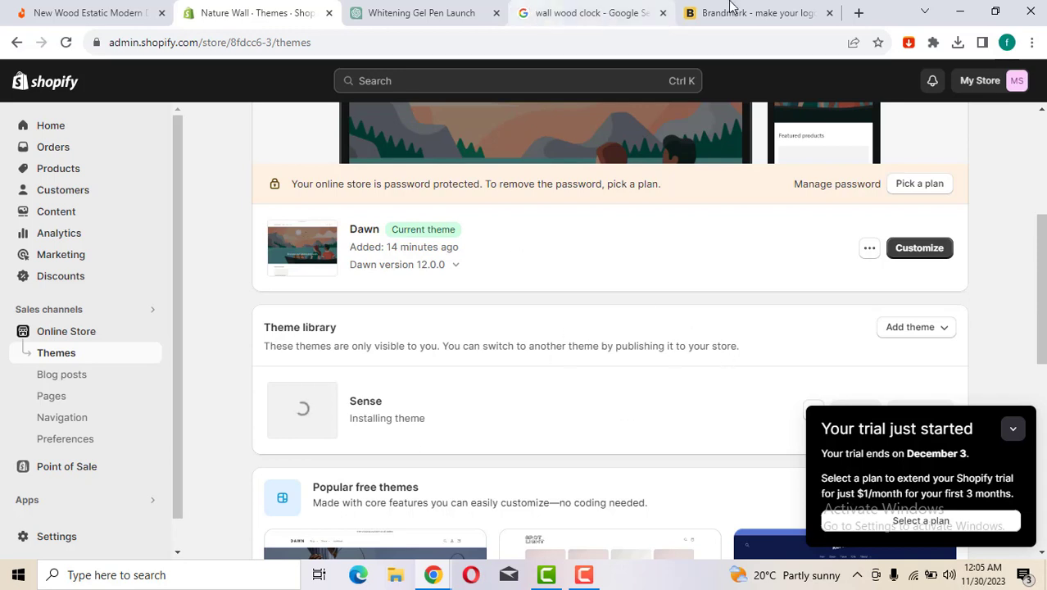
# - Close the Google search and Brandmark tabs, and open canva.com in a new tab placed beside the Shopify tab
pyautogui.click(664, 13)
pyautogui.click(664, 13)
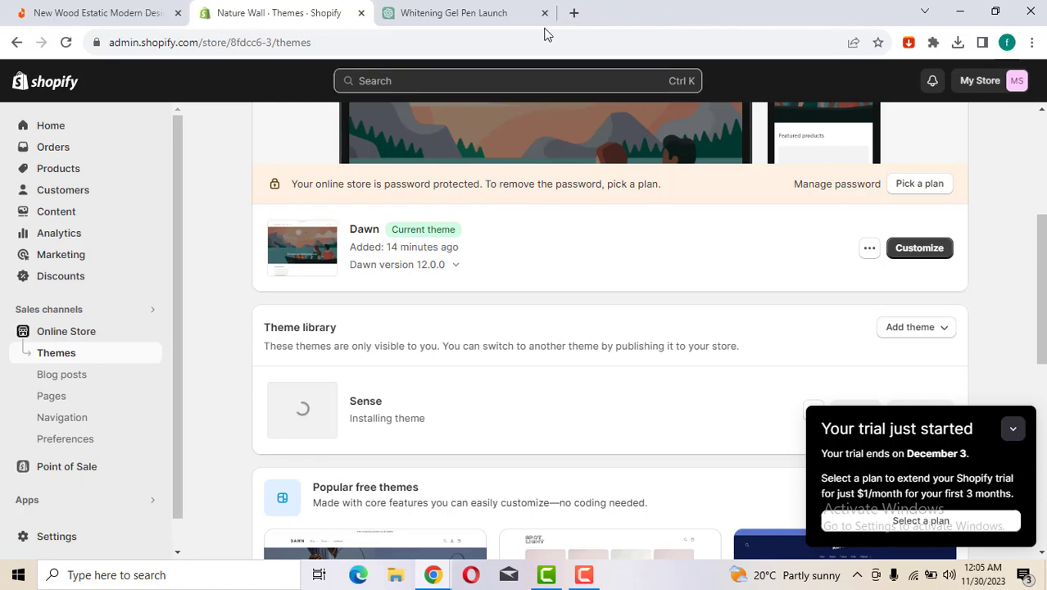
pyautogui.click(574, 13)
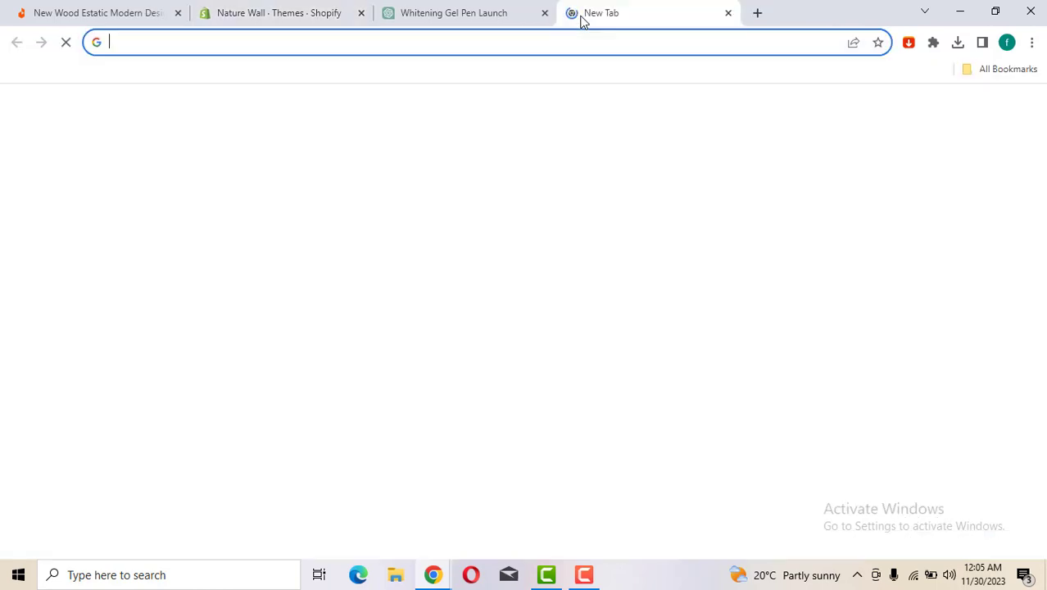
pyautogui.write('can')
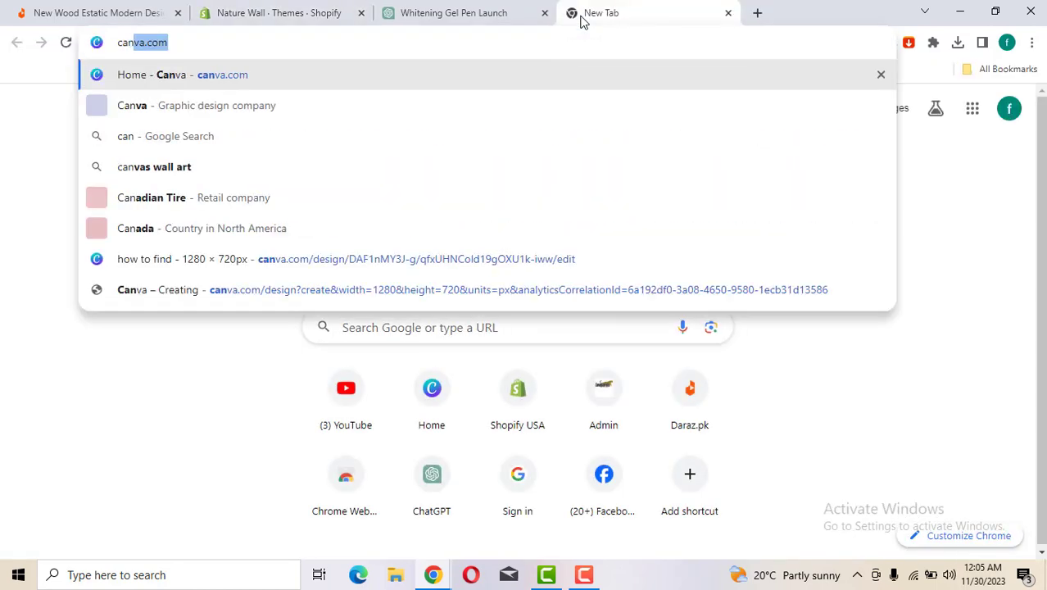
pyautogui.press('Return')
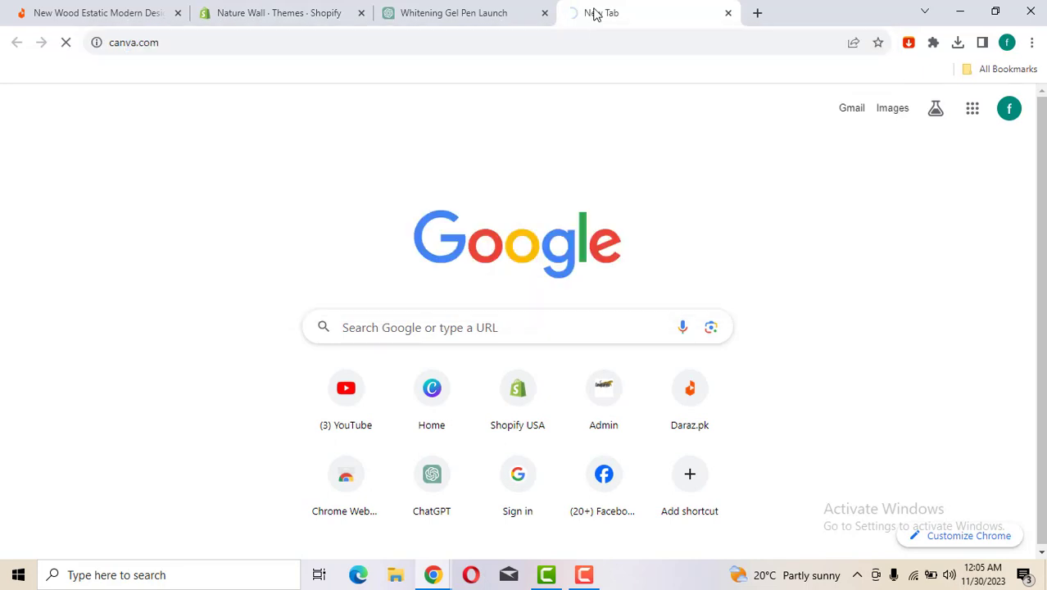
pyautogui.moveTo(595, 14); pyautogui.dragTo(465, 11)
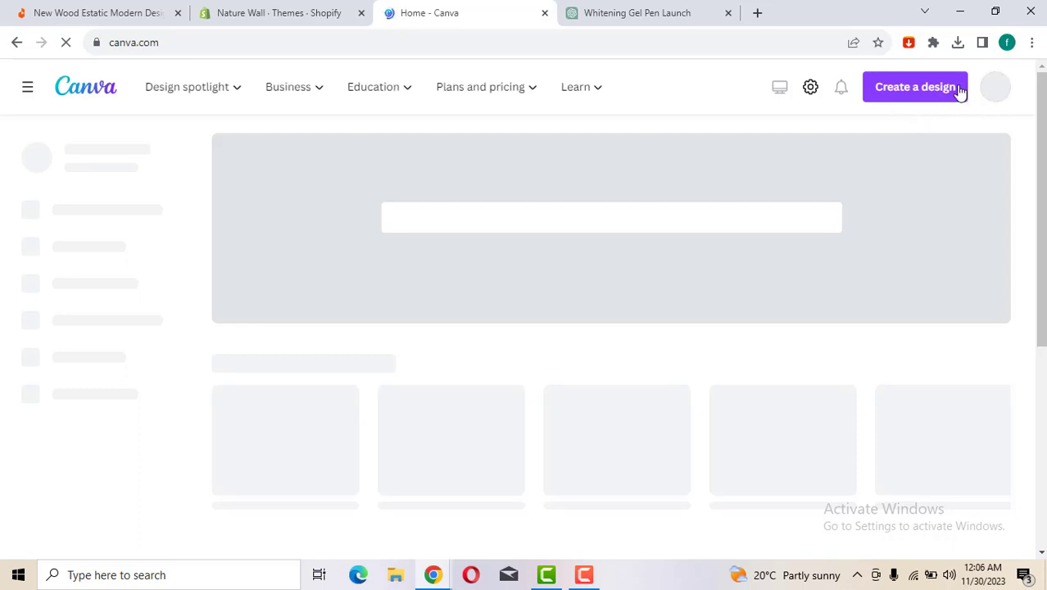
pyautogui.click(900, 100)
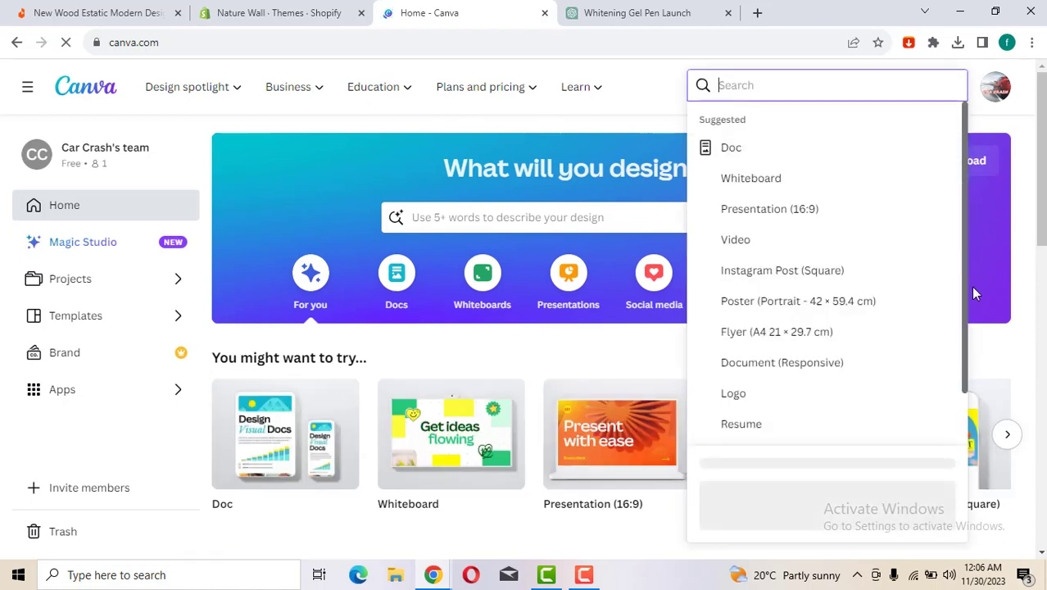
pyautogui.scroll(-1, 962, 277)
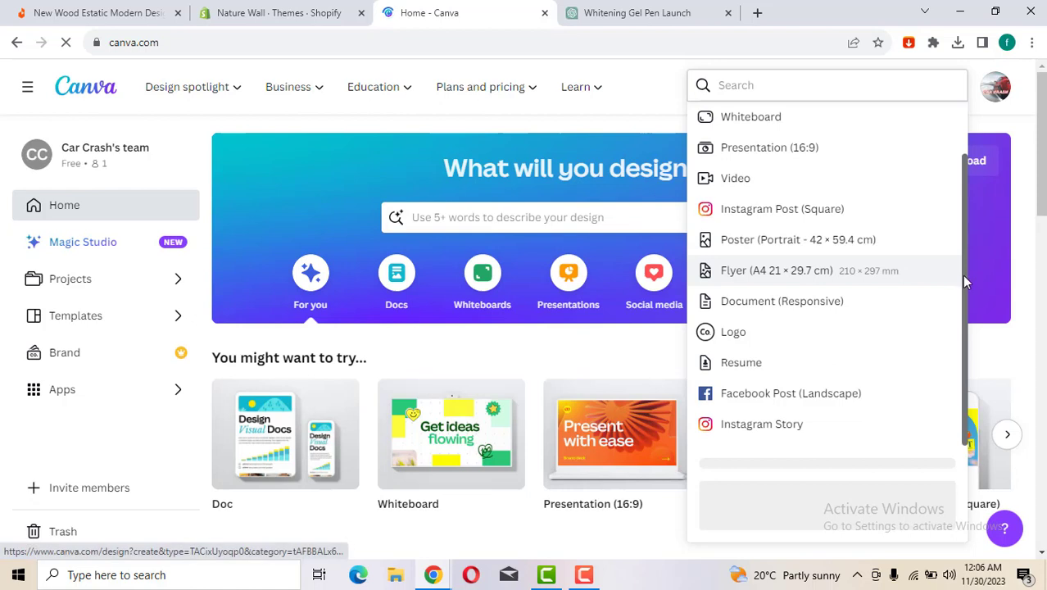
pyautogui.click(996, 109)
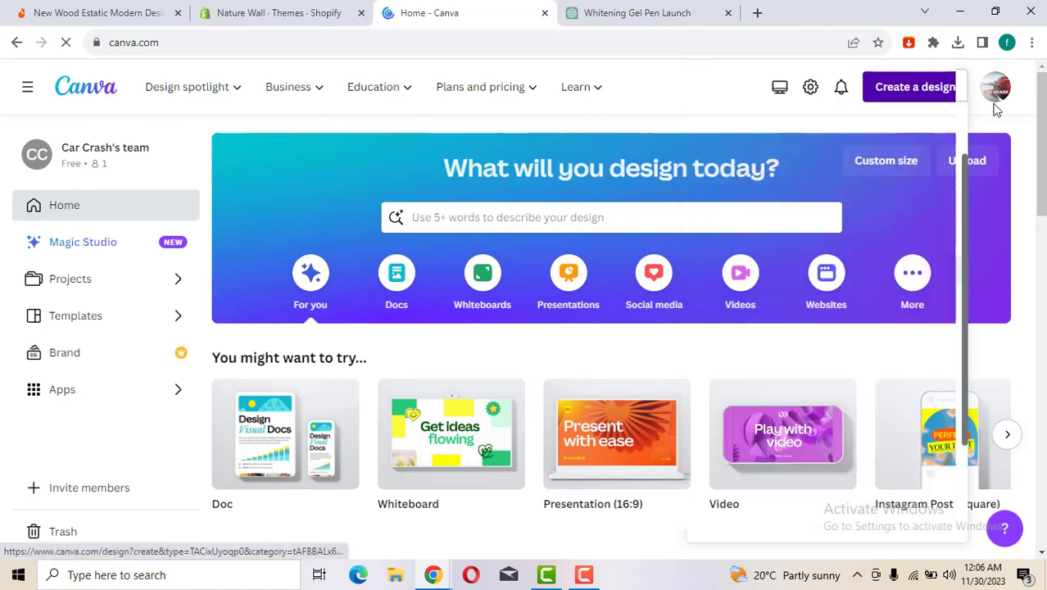
pyautogui.click(1011, 105)
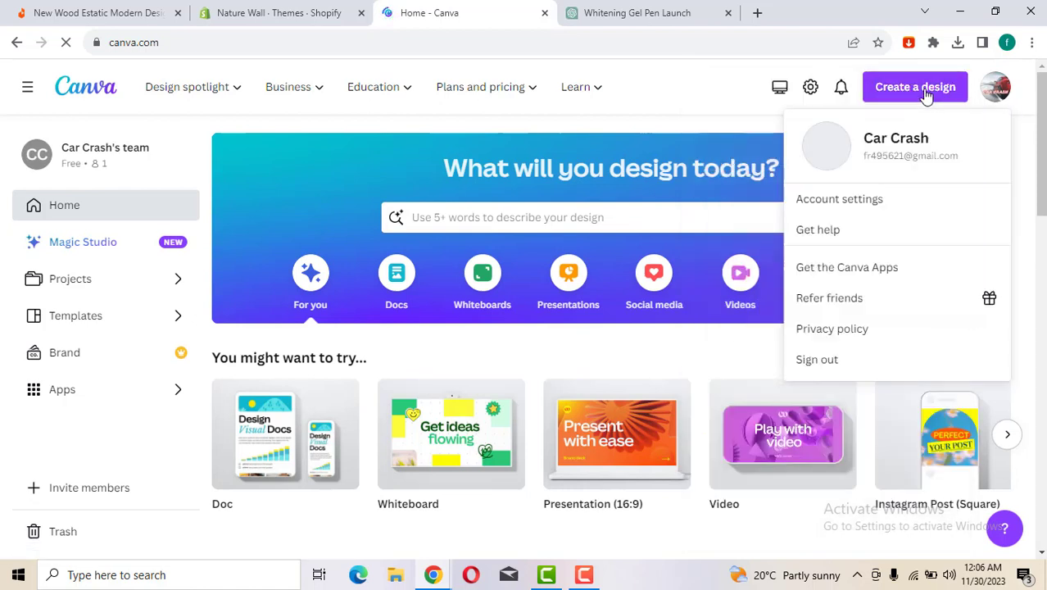
# - Create a new Canva design at the recent custom size of 2000 × 400 px, and close the Canva home tab
pyautogui.click(928, 87)
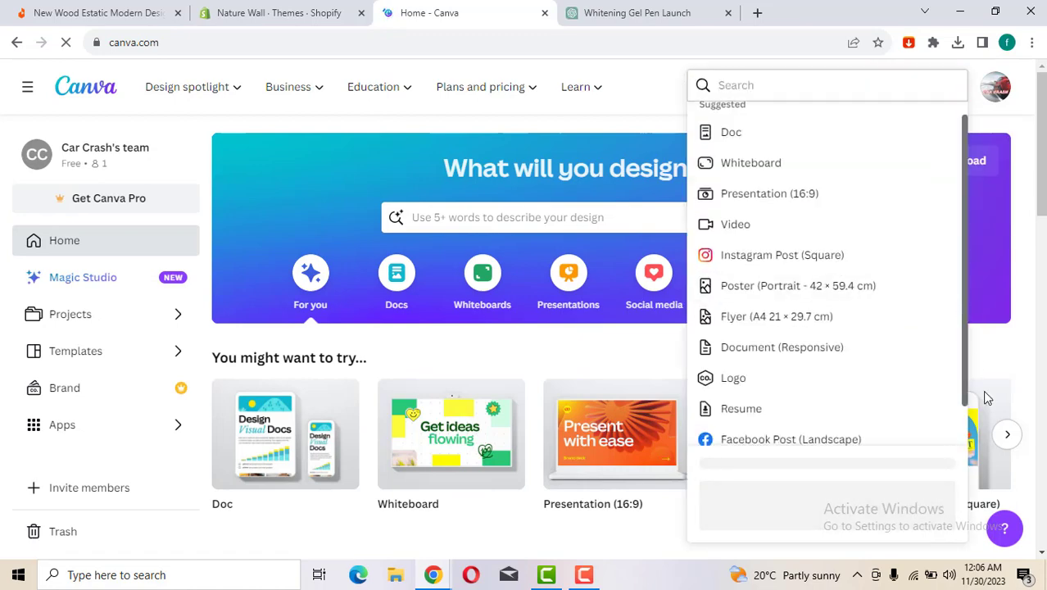
pyautogui.scroll(-1, 962, 368)
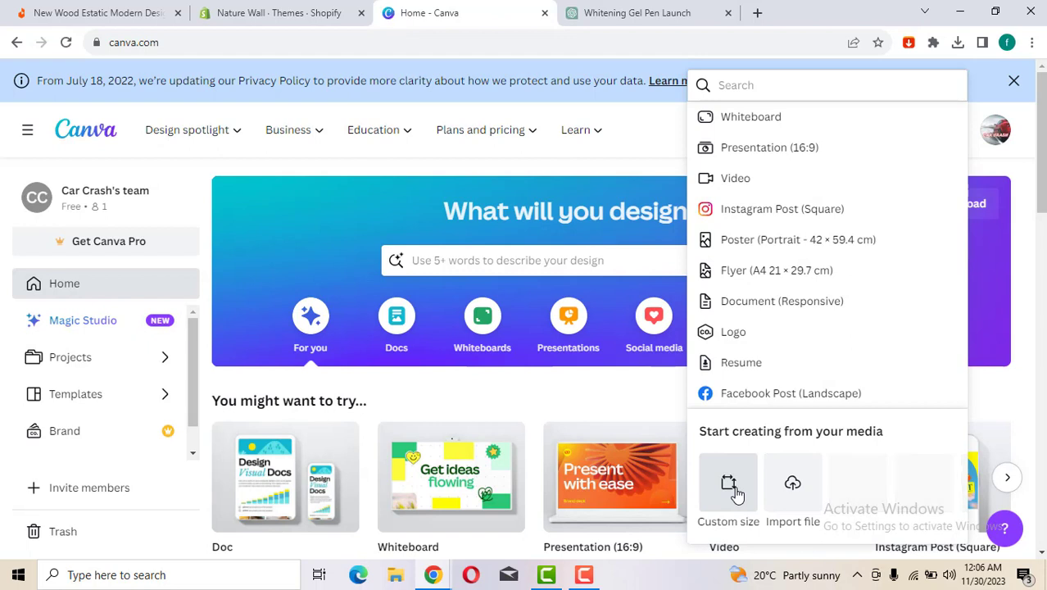
pyautogui.click(731, 488)
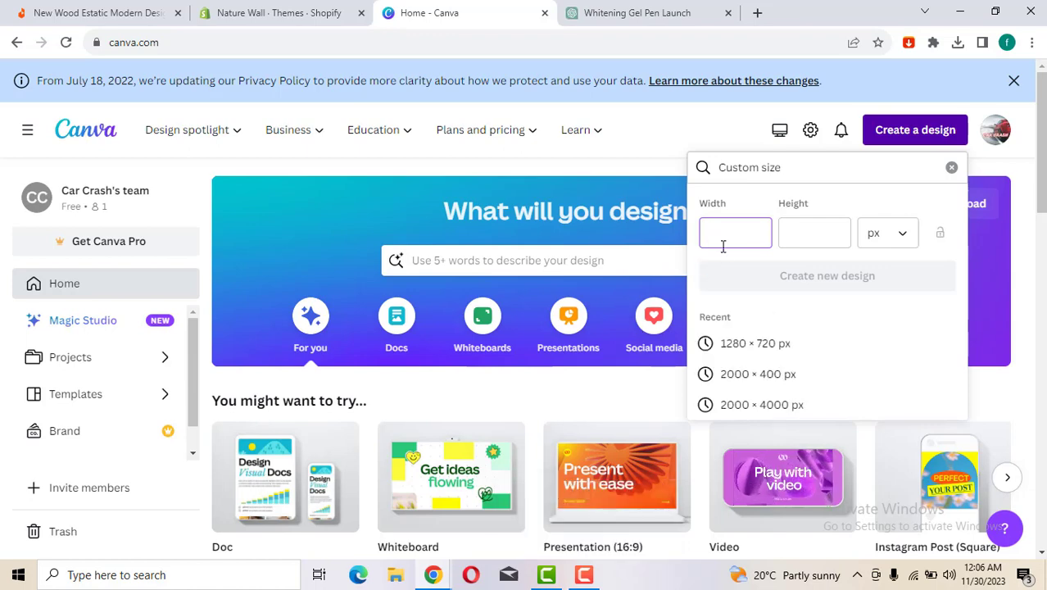
pyautogui.click(777, 382)
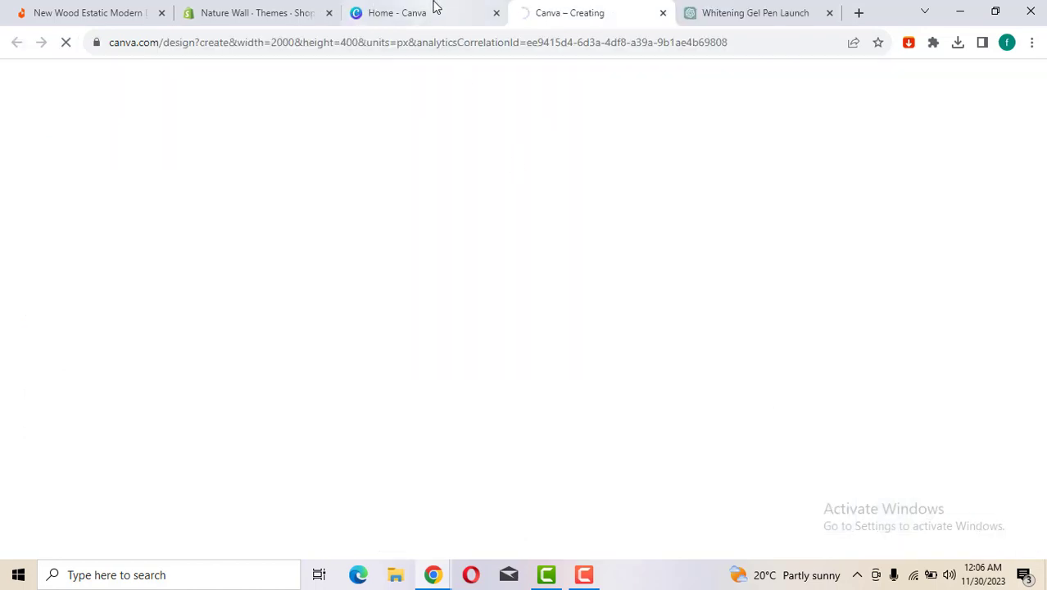
pyautogui.click(495, 12)
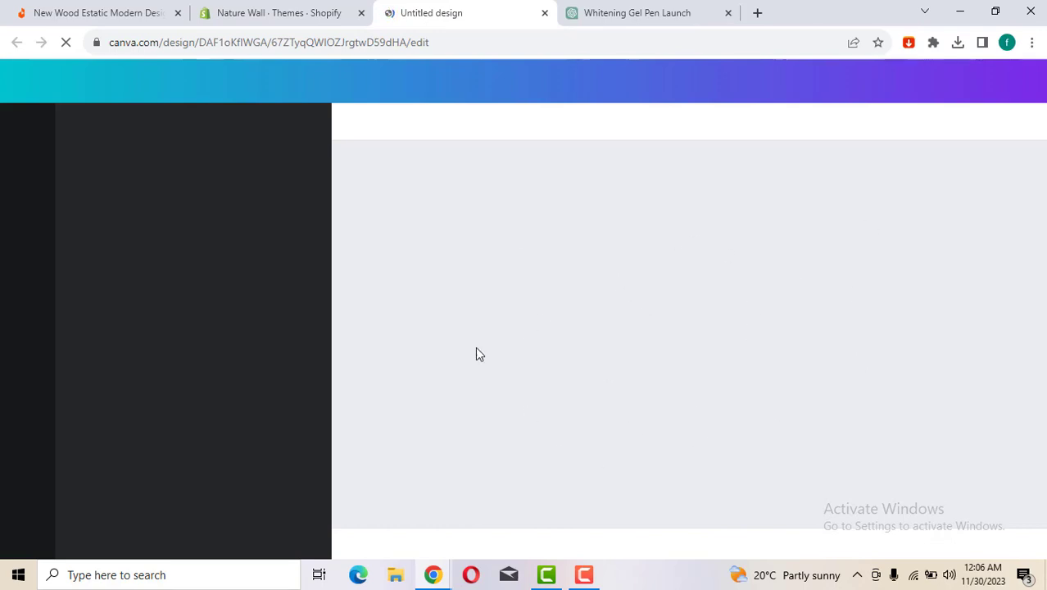
# - Switch back to Shopify, collapse the trial notice and publish the Sense theme from the theme library
pyautogui.click(236, 9)
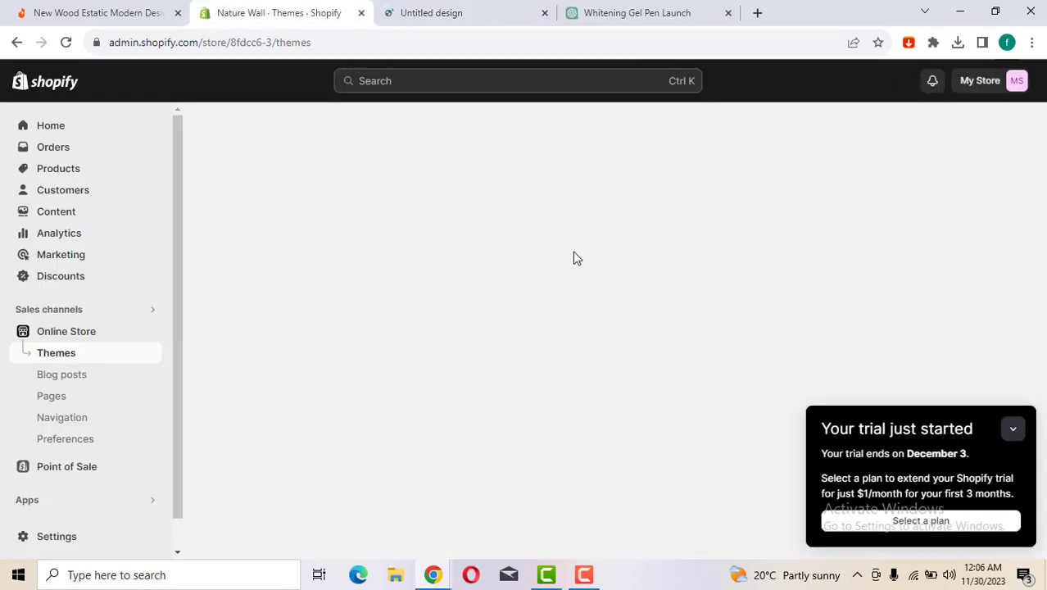
pyautogui.click(1015, 428)
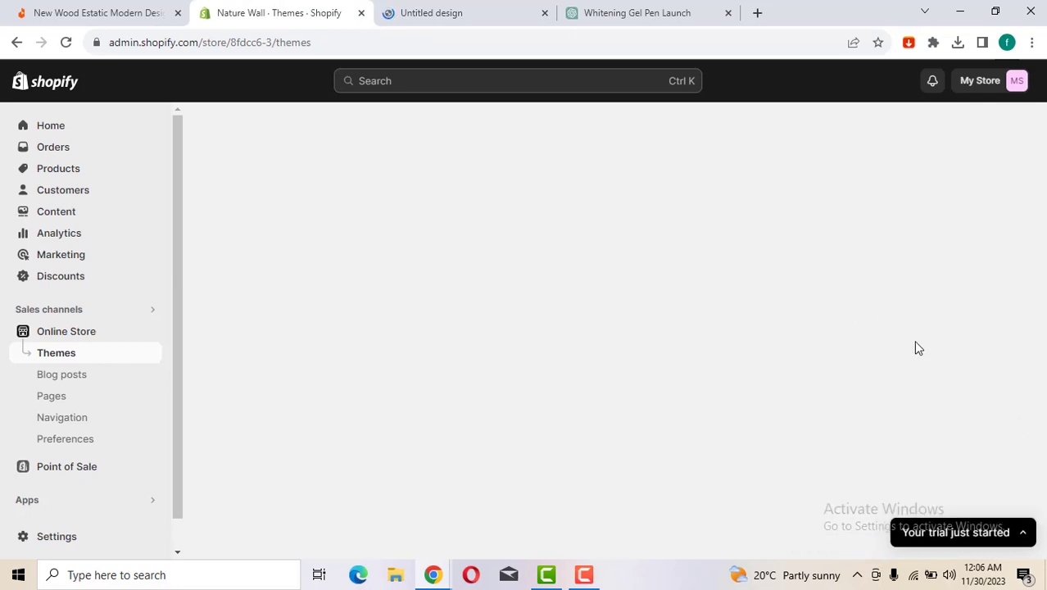
pyautogui.click(459, 6)
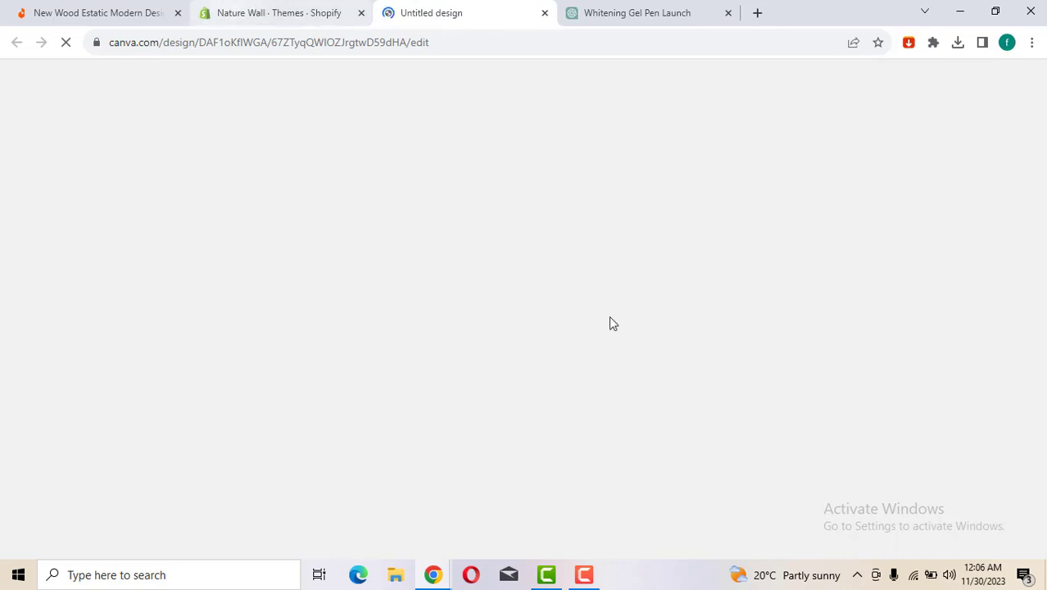
pyautogui.hotkey('ctrl', 'shift', 'Tab')
pyautogui.scroll(-1, 737, 262)
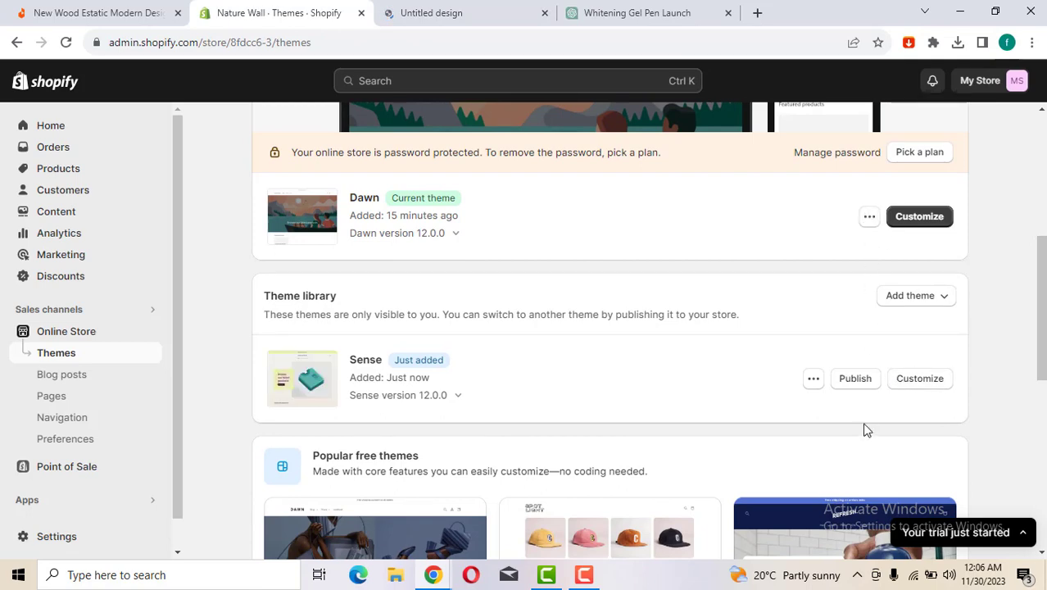
pyautogui.click(850, 388)
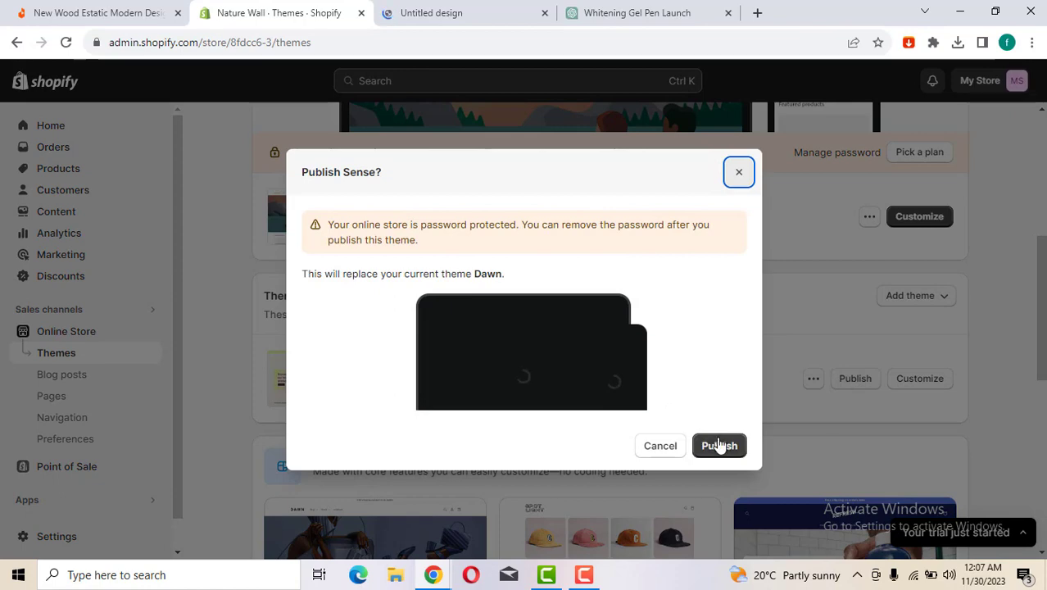
pyautogui.click(717, 445)
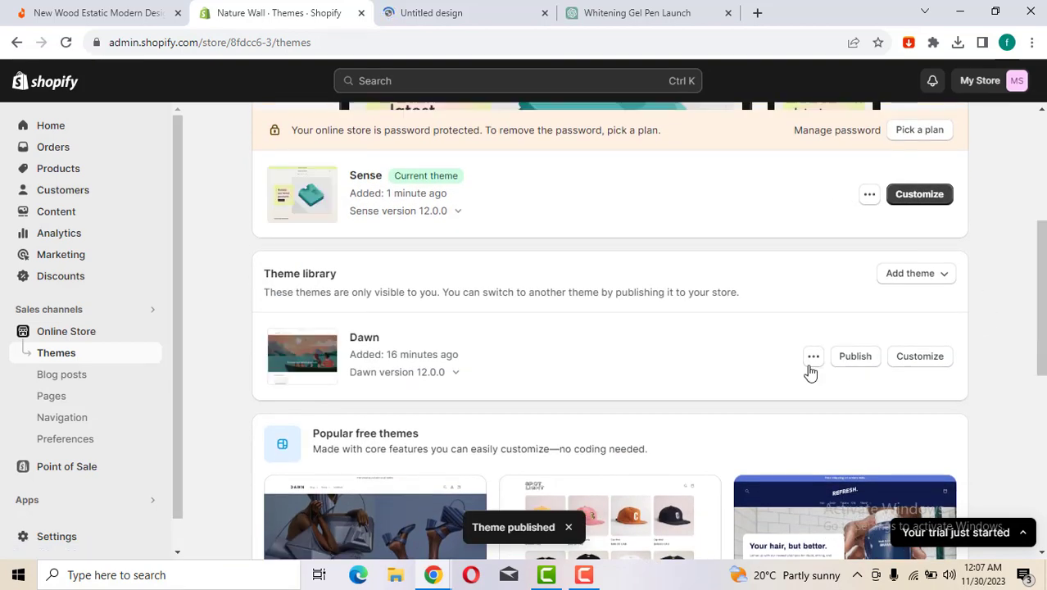
# - Remove the Dawn theme from the store's theme library
pyautogui.click(811, 360)
pyautogui.click(708, 327)
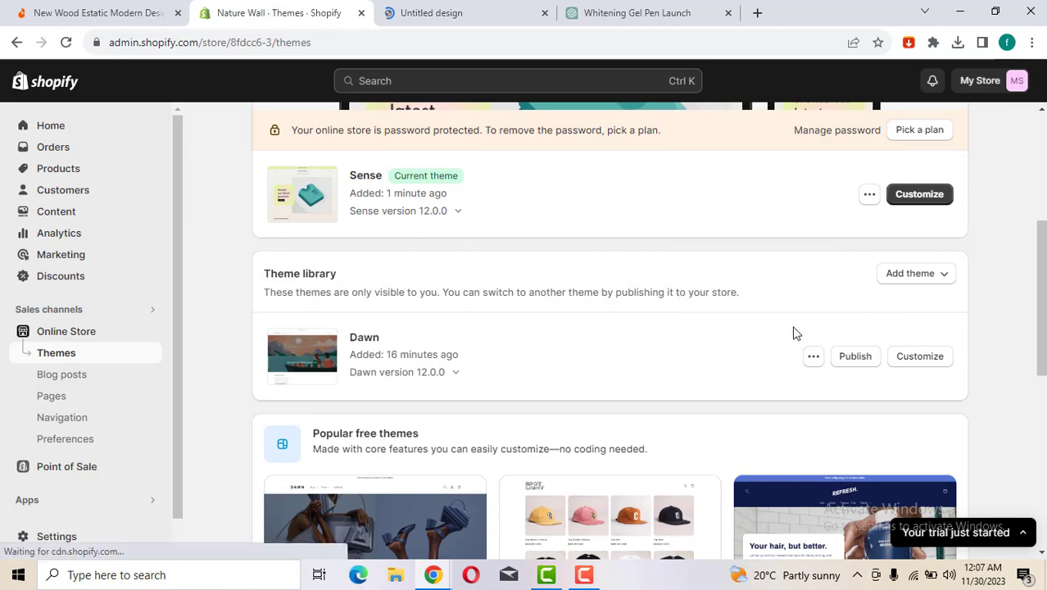
pyautogui.click(719, 358)
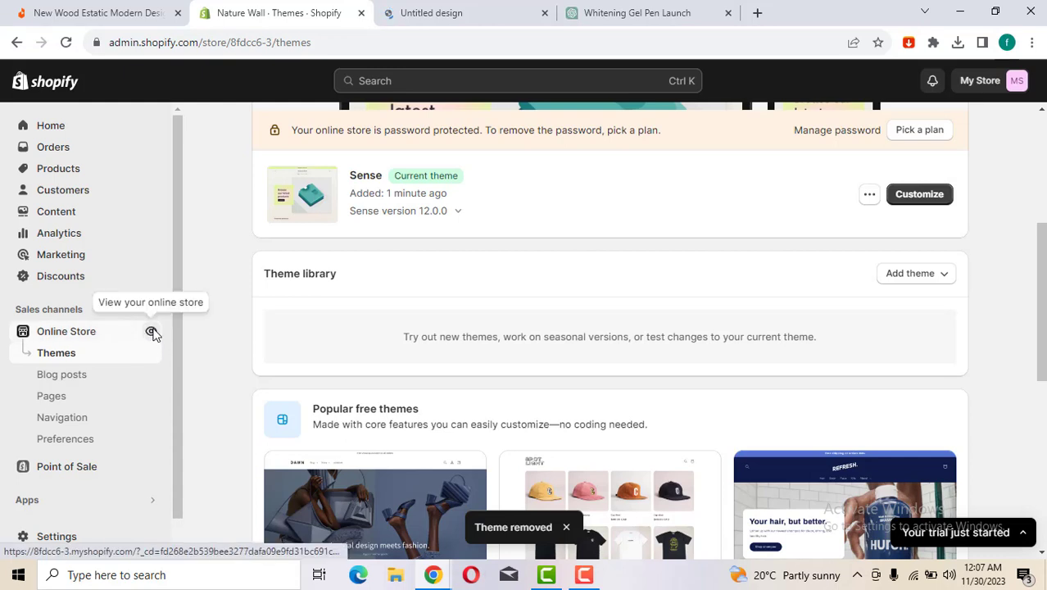
# - Open the live online store and examine its home page, from the welcome banner down to the featured products and email sign-up
pyautogui.click(152, 331)
pyautogui.click(197, 5)
pyautogui.click(418, 11)
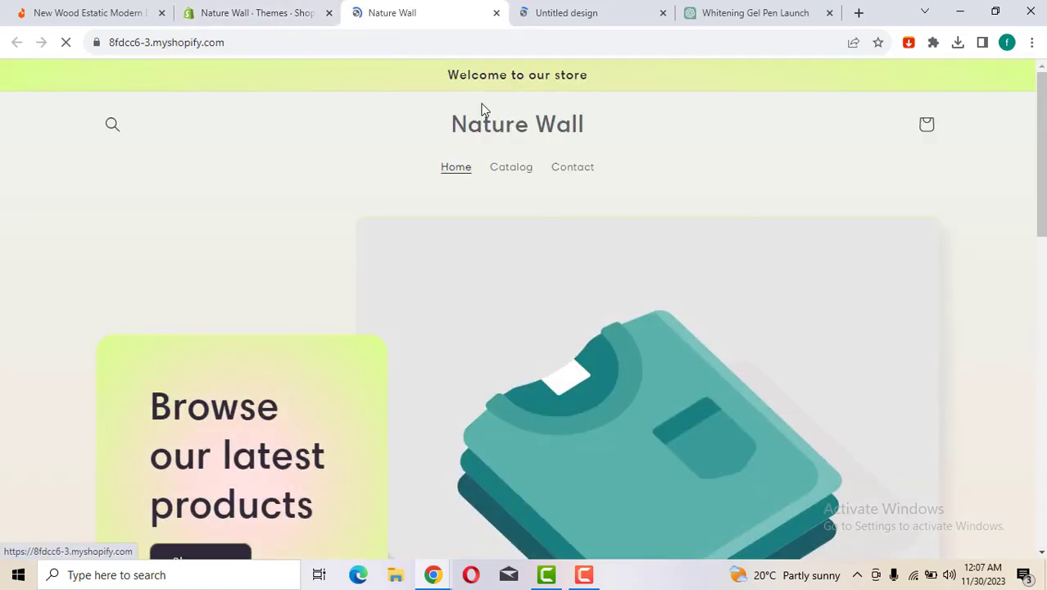
pyautogui.scroll(-5, 956, 208)
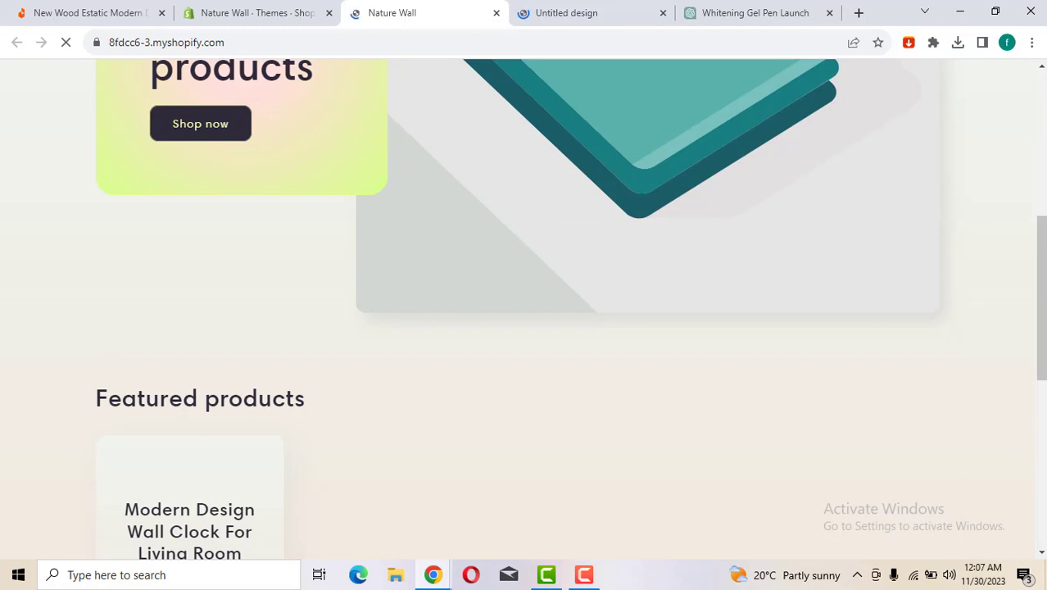
pyautogui.scroll(-6, 524, 311)
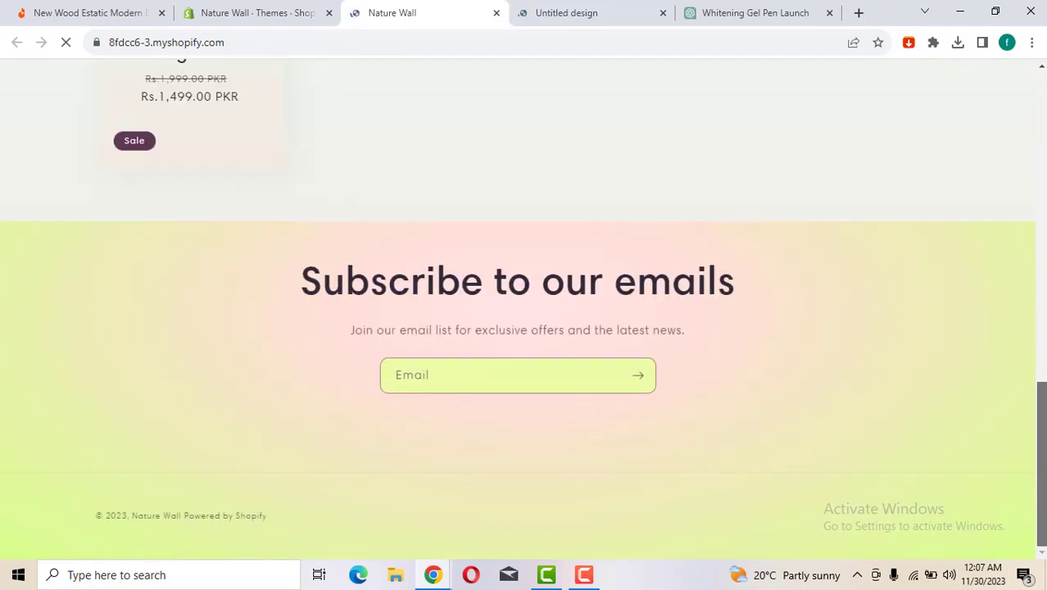
pyautogui.scroll(4, 524, 311)
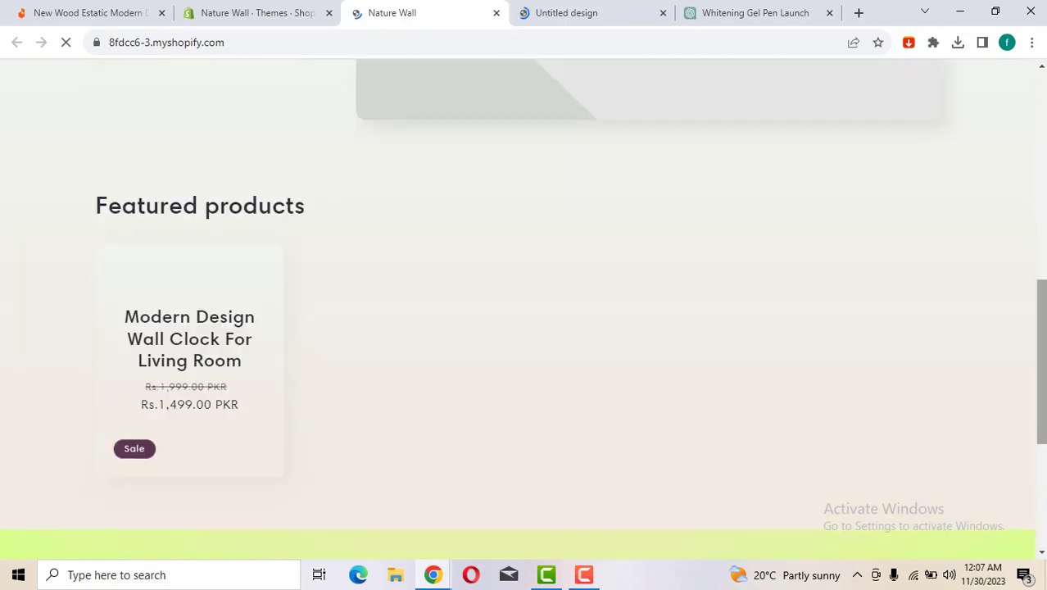
pyautogui.scroll(2, 1042, 276)
pyautogui.moveTo(1043, 276); pyautogui.dragTo(1045, 398)
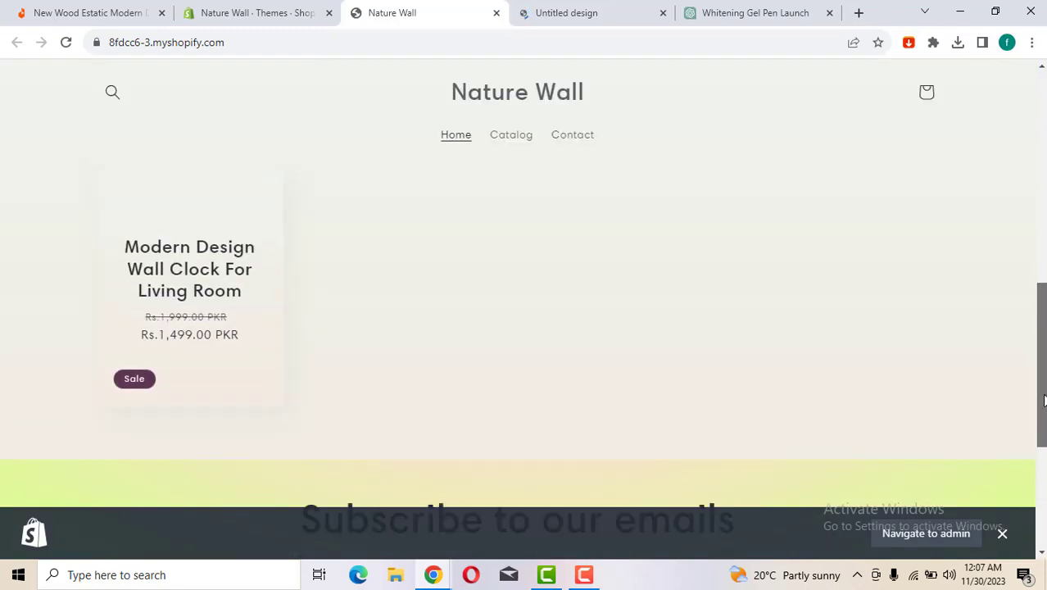
# - Open the Modern Design Wall Clock For Living Room product page in the store and look through it
pyautogui.click(206, 334)
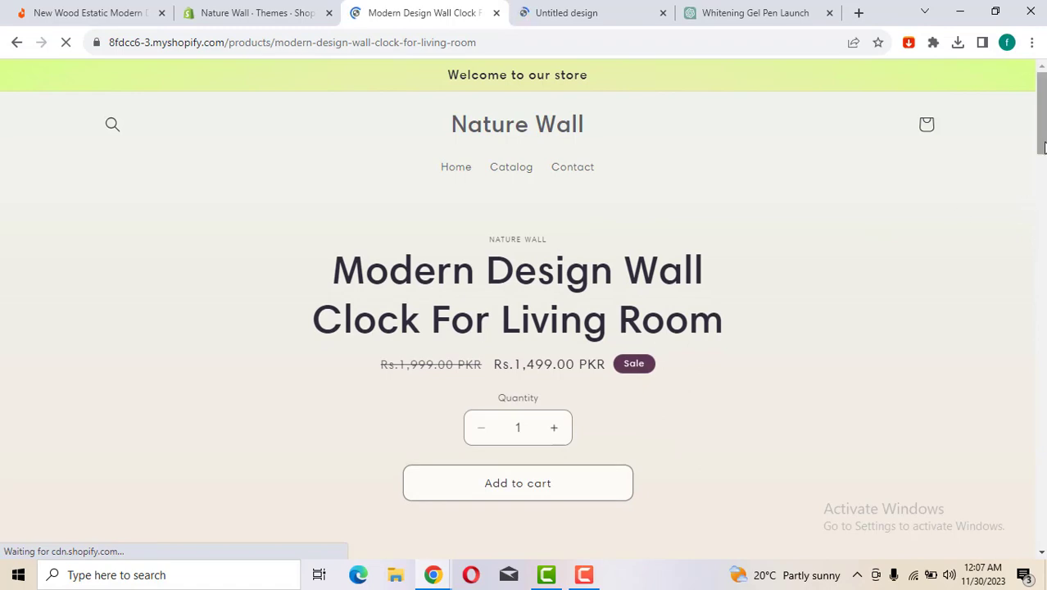
pyautogui.scroll(-5, 522, 303)
pyautogui.moveTo(1042, 205); pyautogui.dragTo(1044, 160)
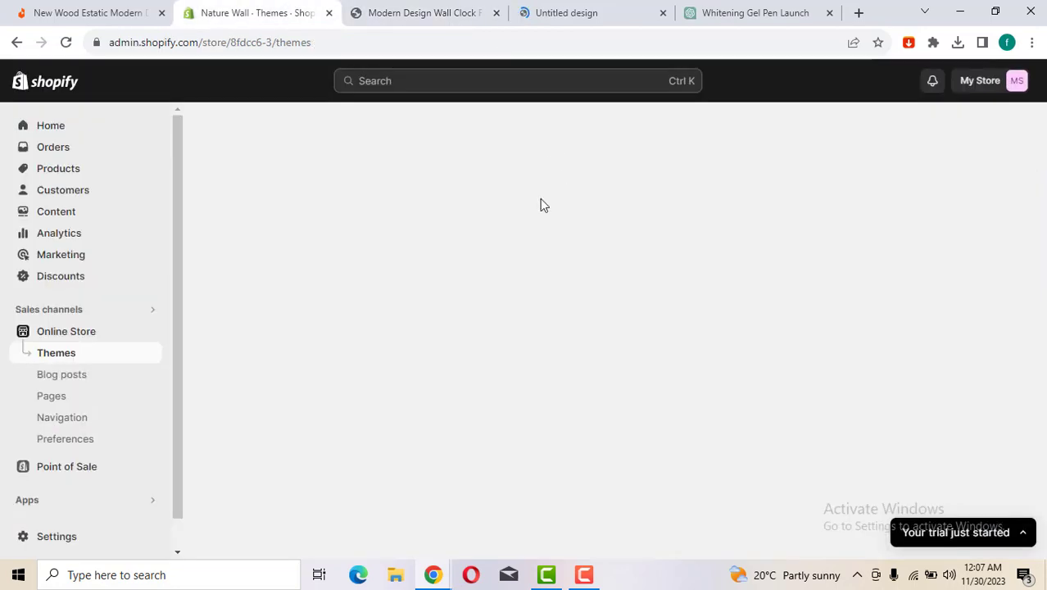
# - Place the store preview tab after the Canva tab, and open the Sense theme for customization in Shopify
pyautogui.click(522, 8)
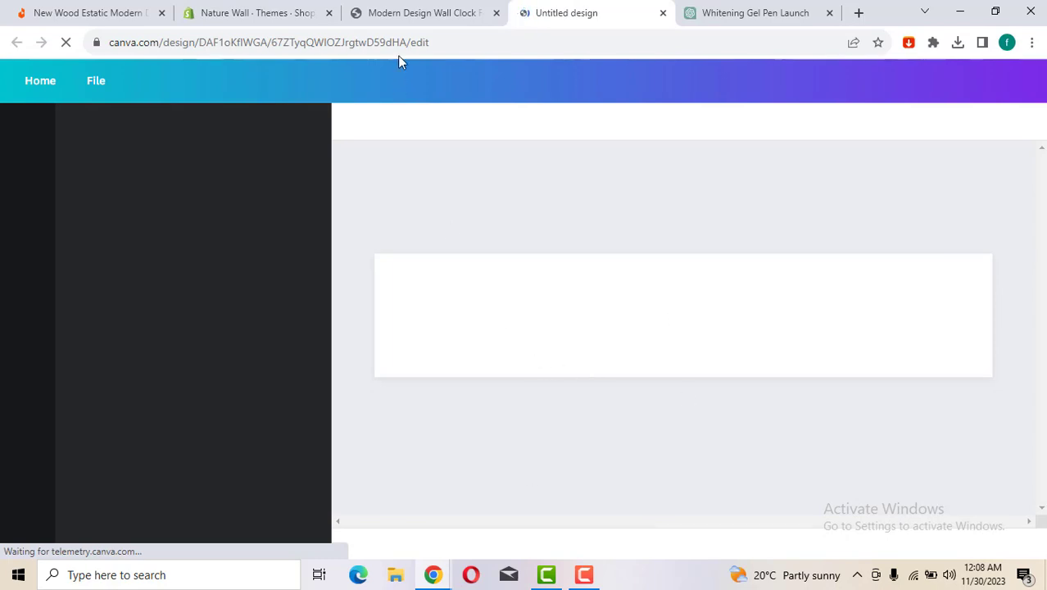
pyautogui.click(448, 10)
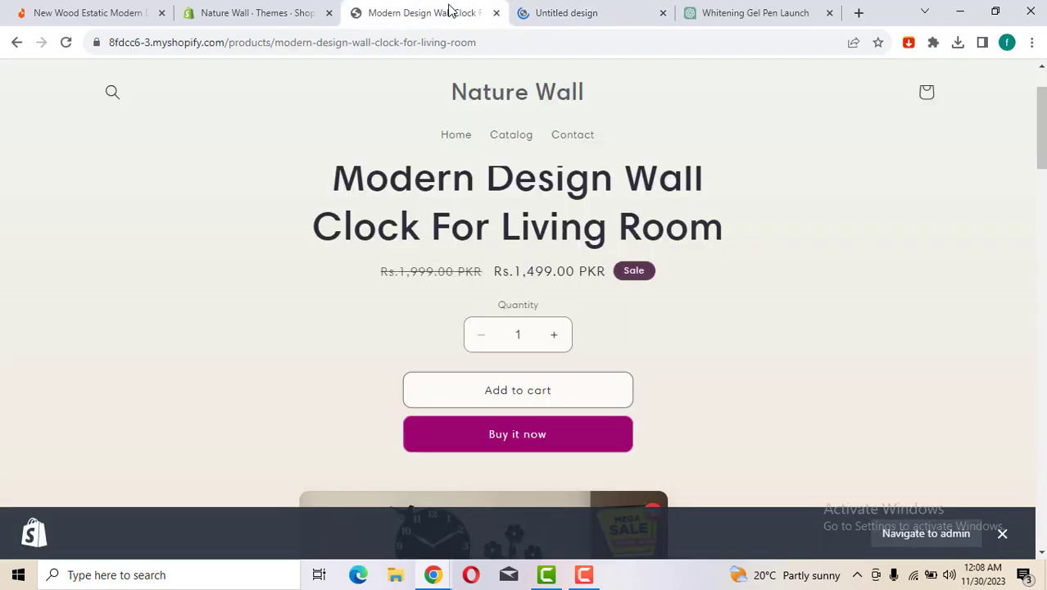
pyautogui.moveTo(449, 9); pyautogui.dragTo(631, 14)
pyautogui.click(417, 8)
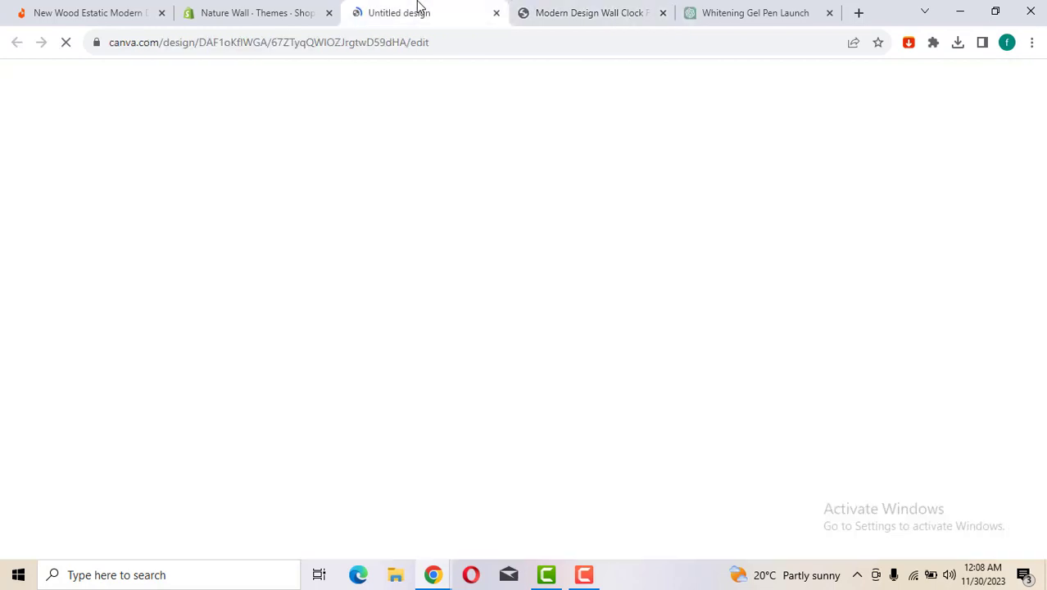
pyautogui.click(297, 8)
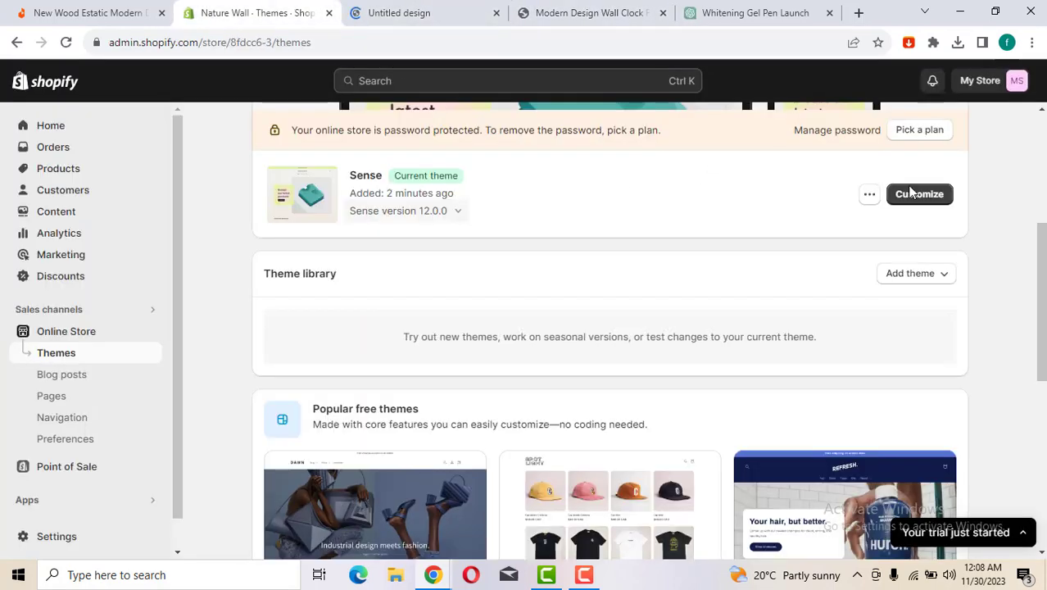
pyautogui.click(938, 199)
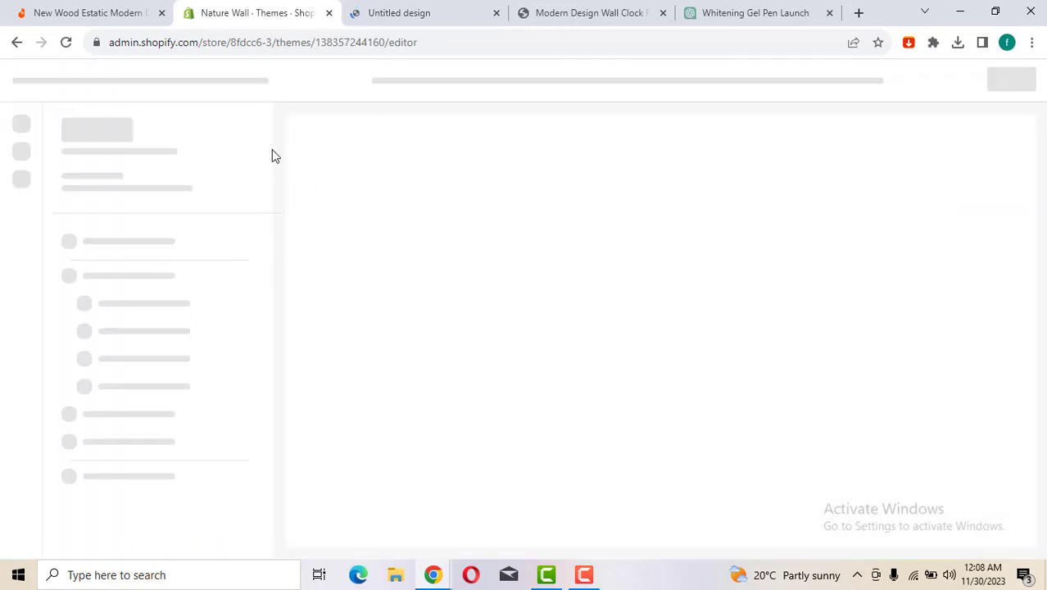
# - Switch to the Canva banner design and add a heading reading NATURE
pyautogui.click(426, 8)
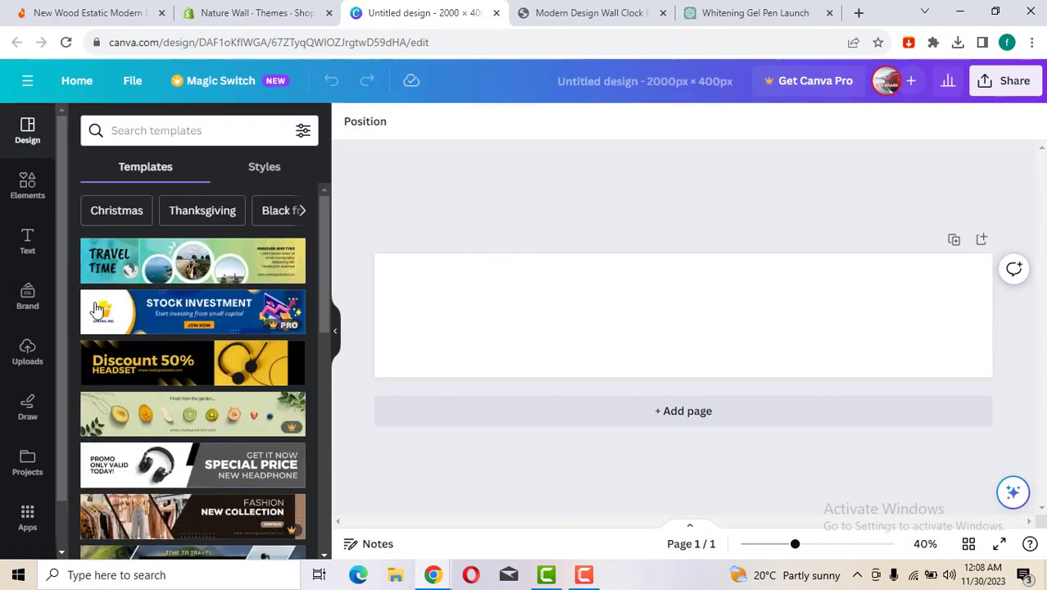
pyautogui.click(27, 241)
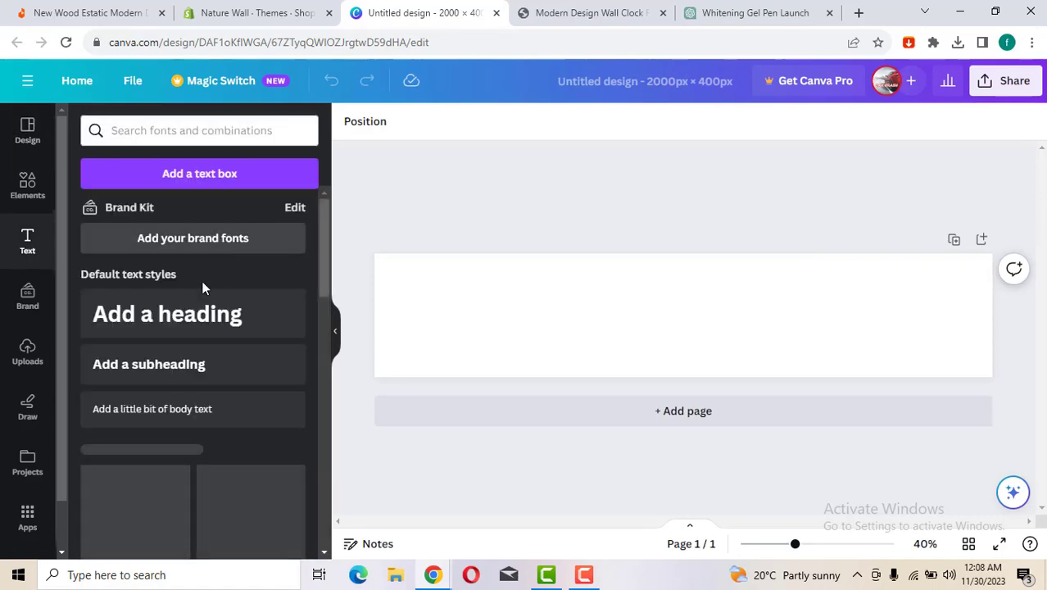
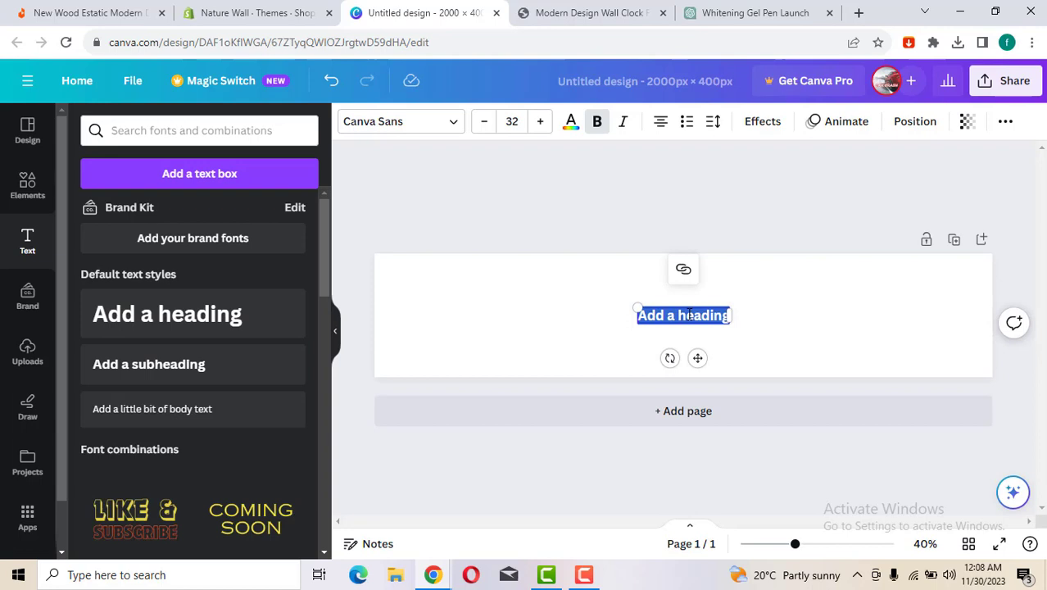
pyautogui.write('Na')
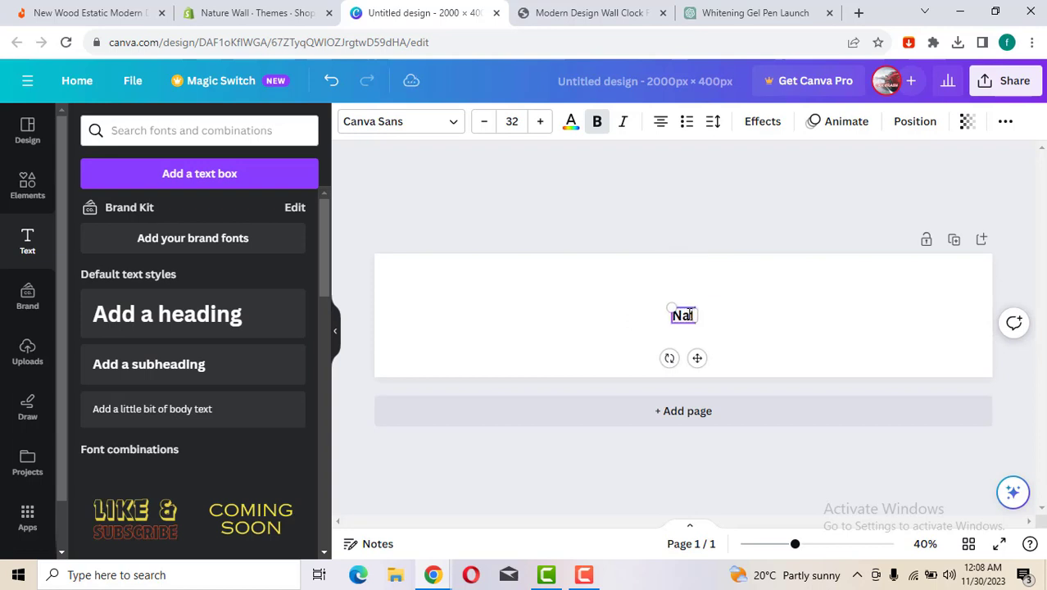
pyautogui.write('tu')
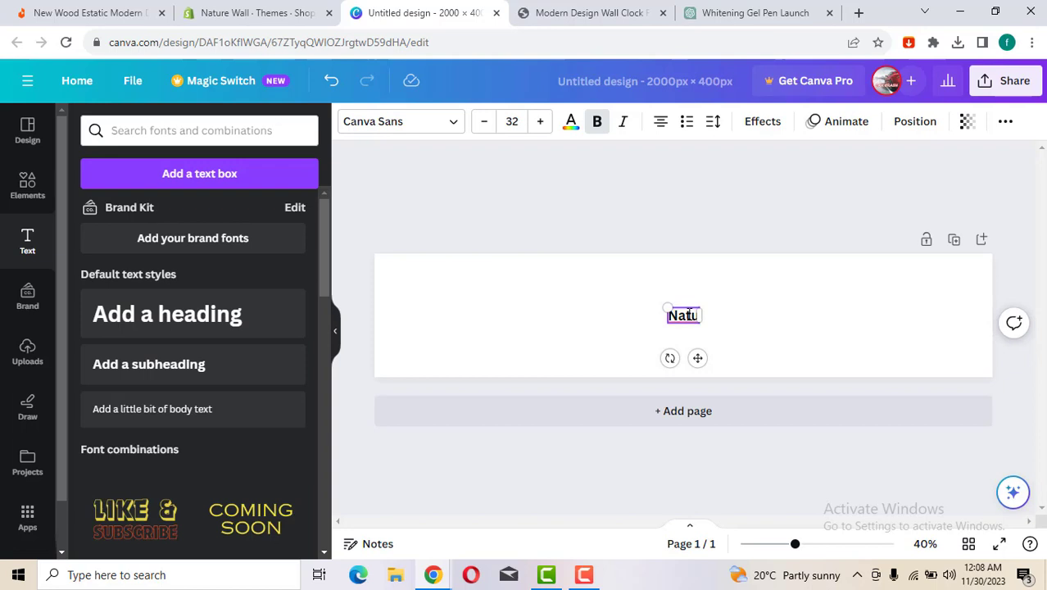
pyautogui.write('r')
pyautogui.press('BackSpace')
pyautogui.press('BackSpace')
pyautogui.press('BackSpace')
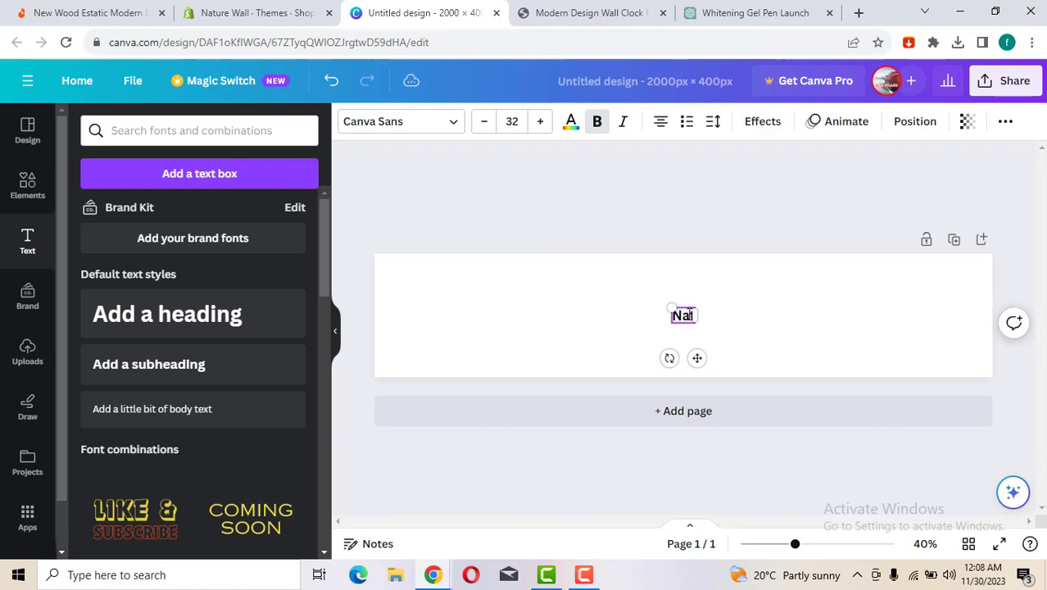
pyautogui.press('BackSpace')
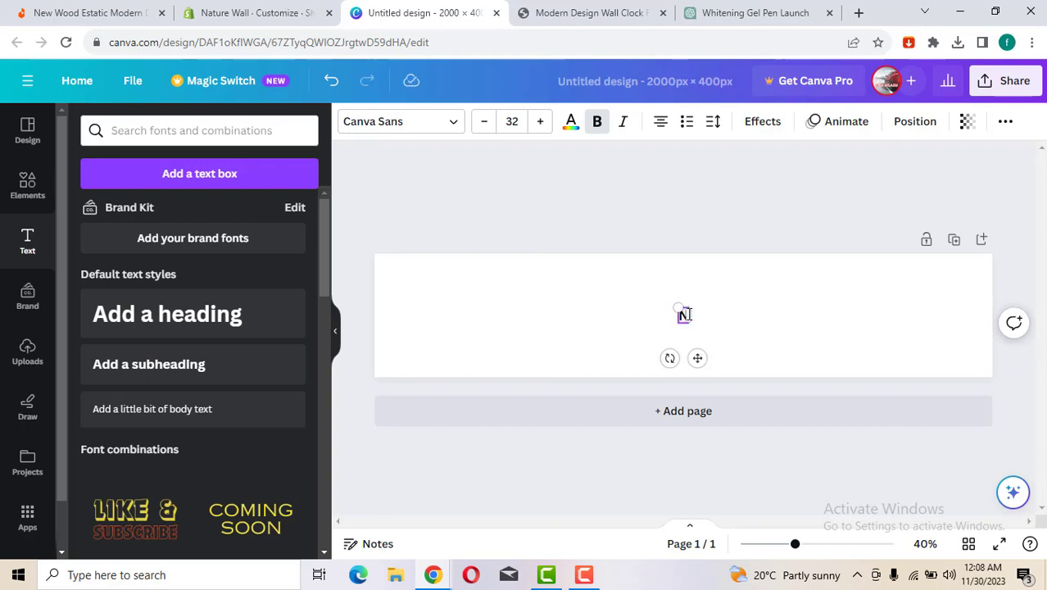
pyautogui.write('ATURE')
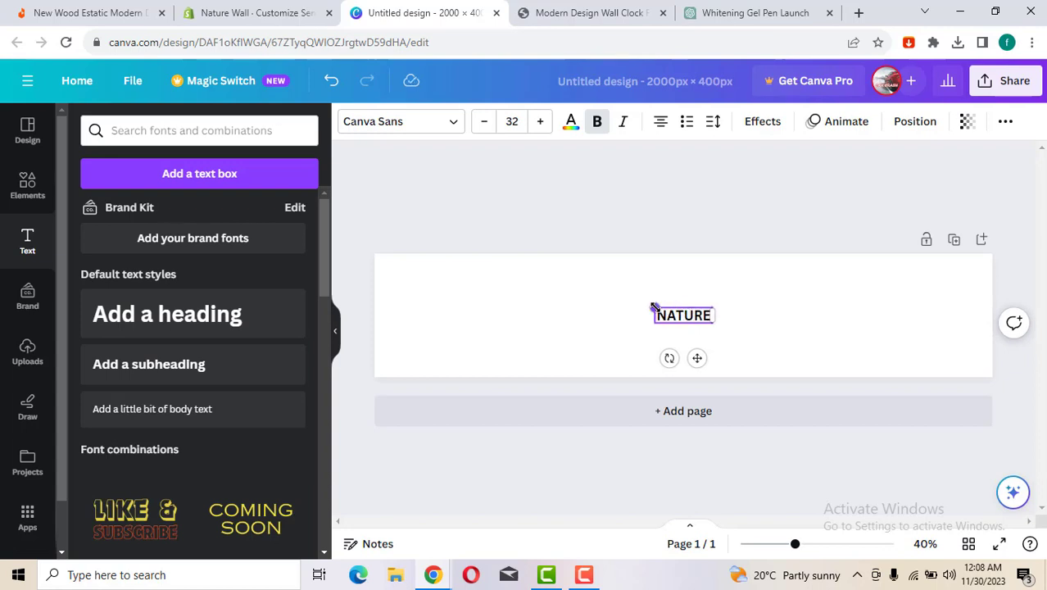
# - Enlarge the NATURE heading to a font size of about 185 and place it in the left part of the banner
pyautogui.moveTo(654, 307); pyautogui.dragTo(438, 254)
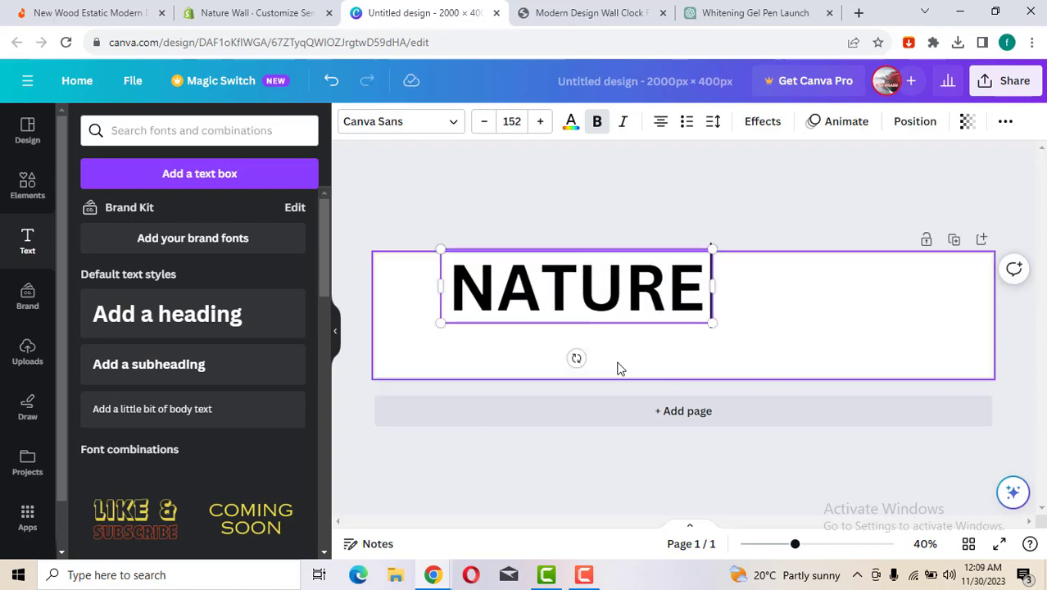
pyautogui.click(712, 367)
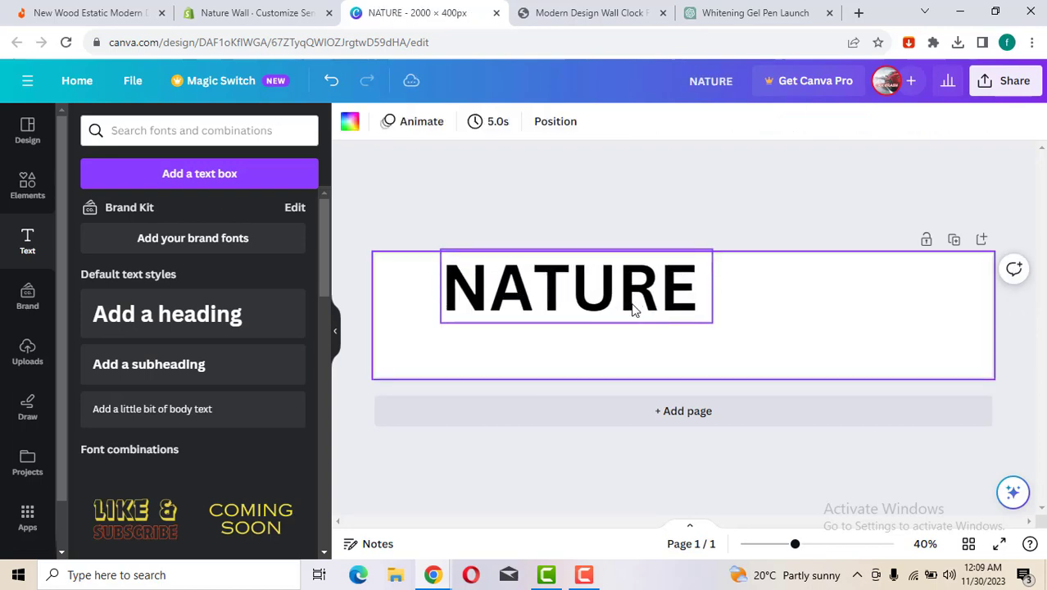
pyautogui.moveTo(608, 326); pyautogui.dragTo(553, 324)
pyautogui.moveTo(660, 350); pyautogui.dragTo(720, 355)
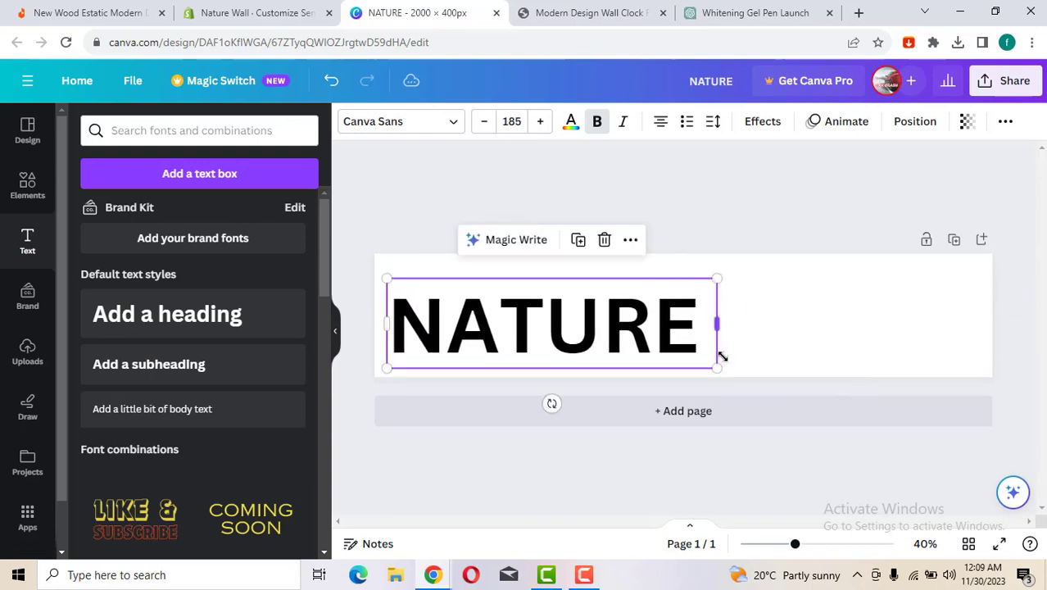
# - Add a second heading reading WALL in the empty area to the right of NATURE
pyautogui.click(428, 187)
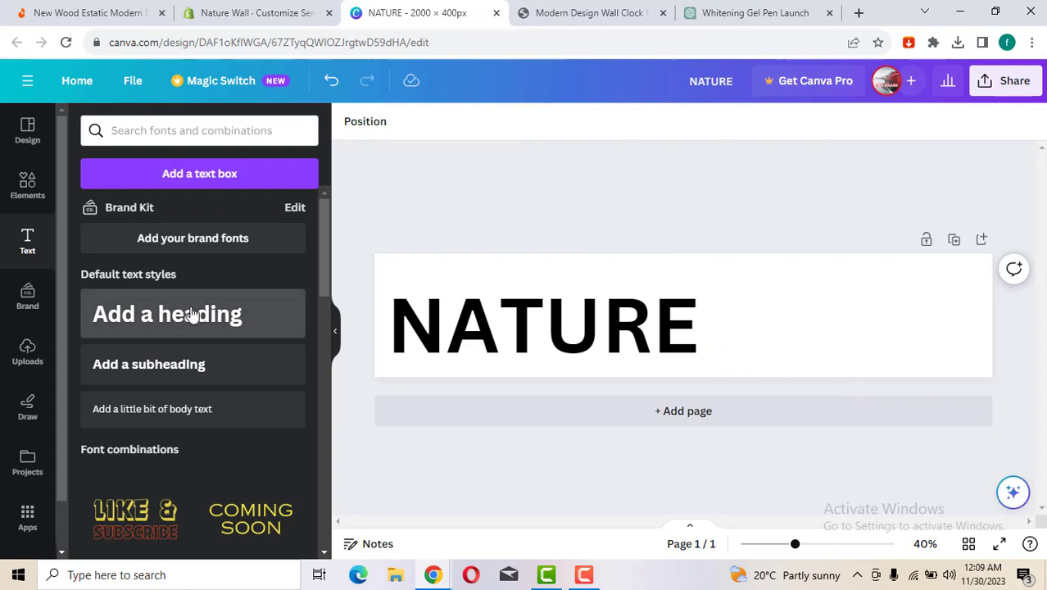
pyautogui.click(195, 312)
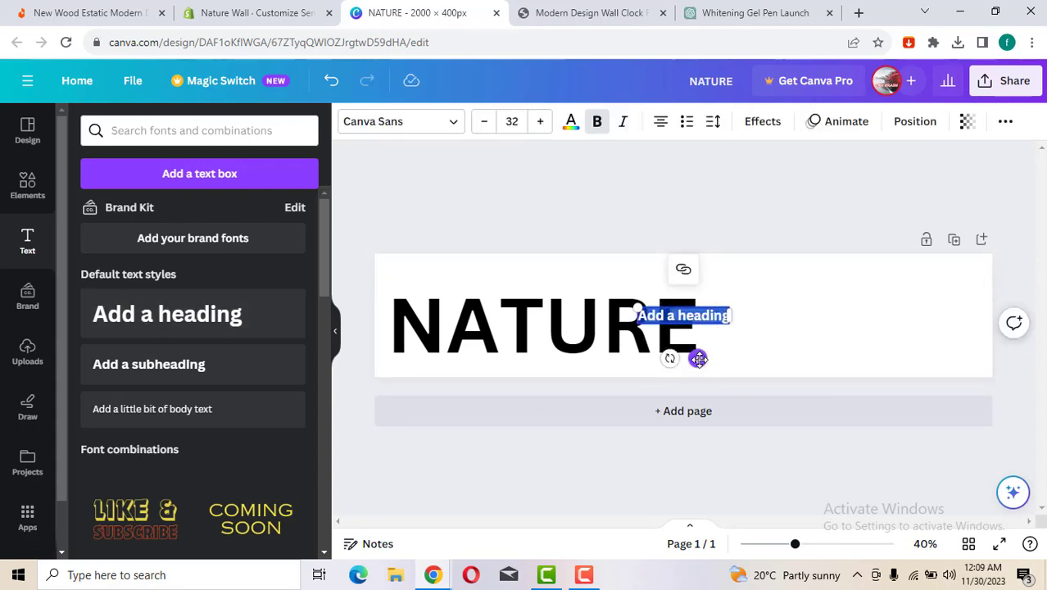
pyautogui.moveTo(697, 357); pyautogui.dragTo(795, 360)
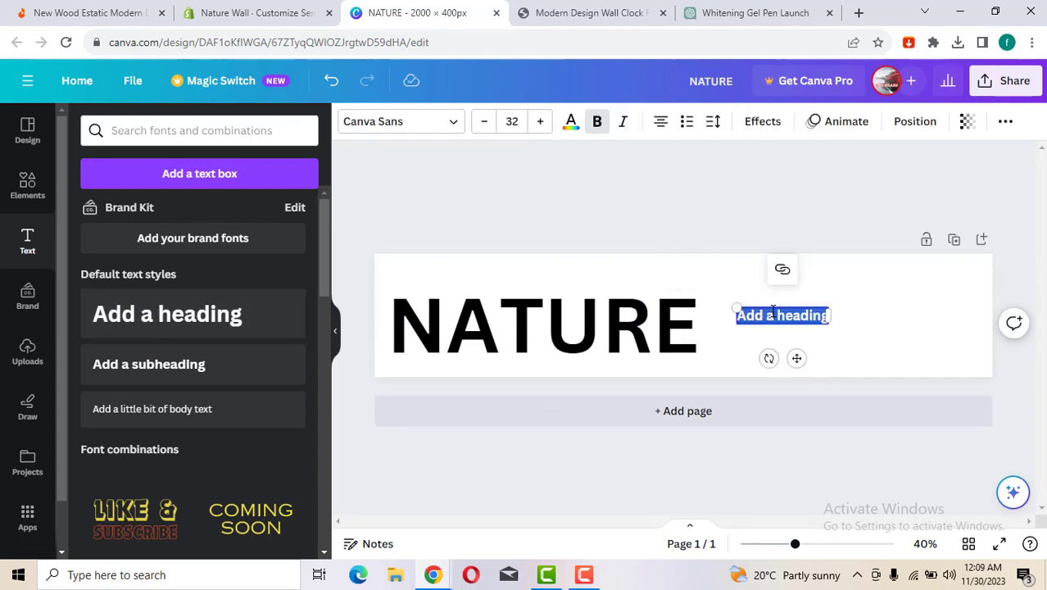
pyautogui.write('WALL')
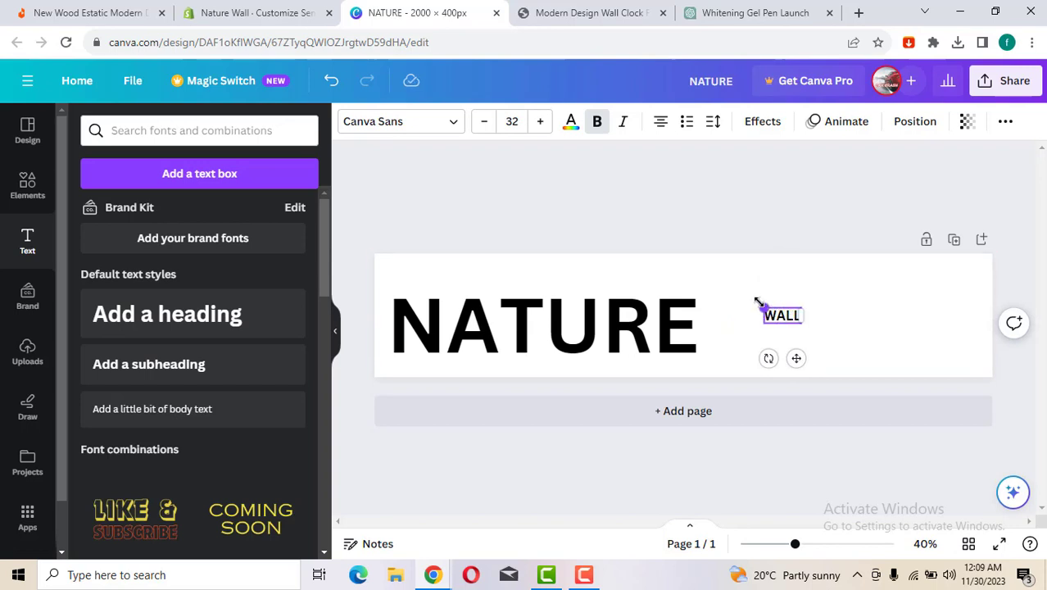
# - Enlarge the WALL heading to a font size of about 229 and fit it directly beside NATURE
pyautogui.moveTo(758, 302); pyautogui.dragTo(649, 259)
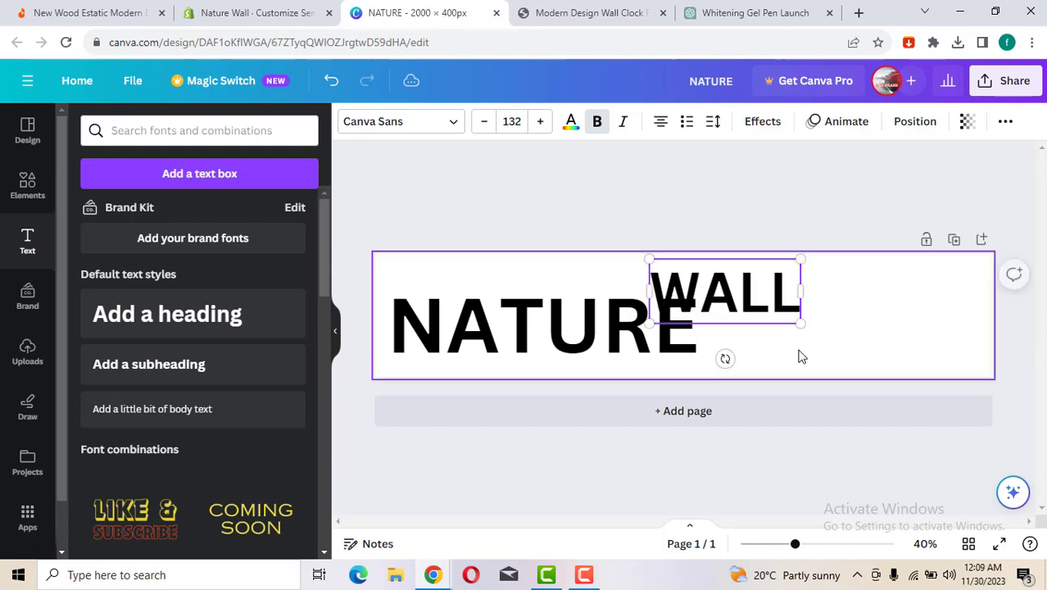
pyautogui.click(792, 353)
pyautogui.moveTo(755, 305); pyautogui.dragTo(847, 320)
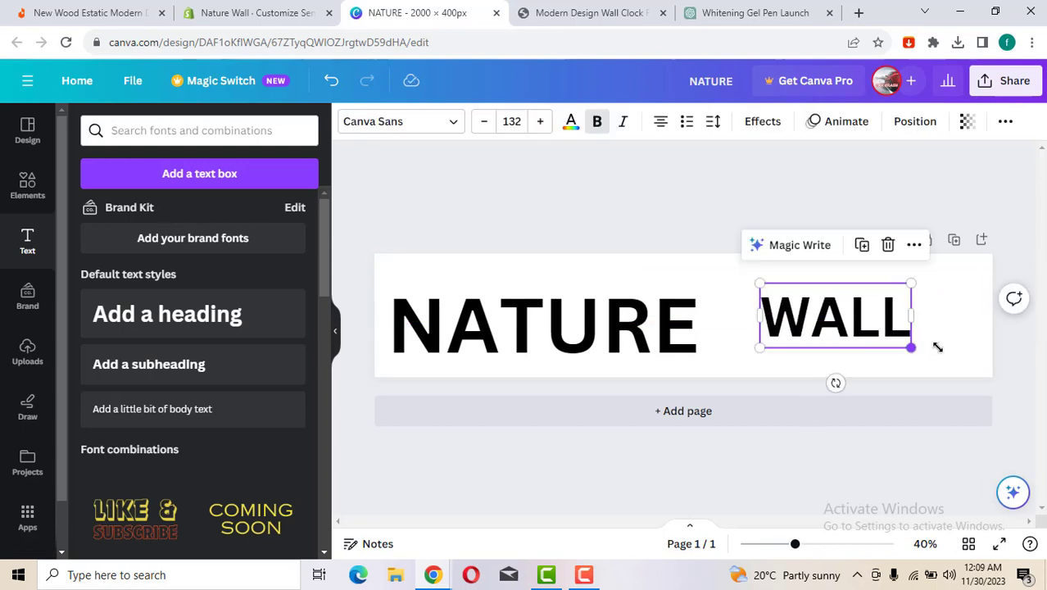
pyautogui.moveTo(937, 347); pyautogui.dragTo(986, 375)
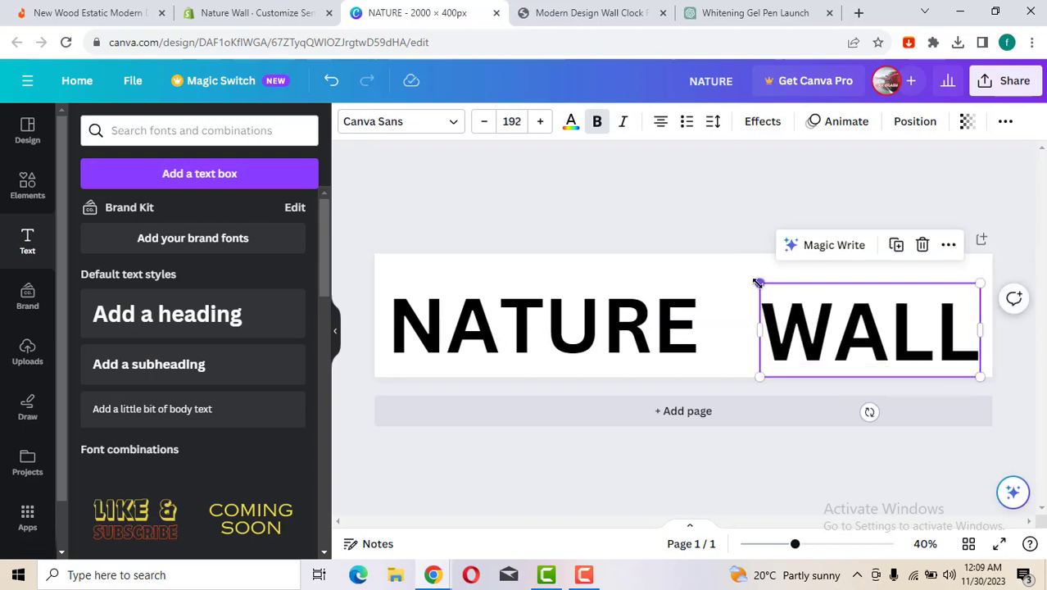
pyautogui.moveTo(759, 283); pyautogui.dragTo(717, 264)
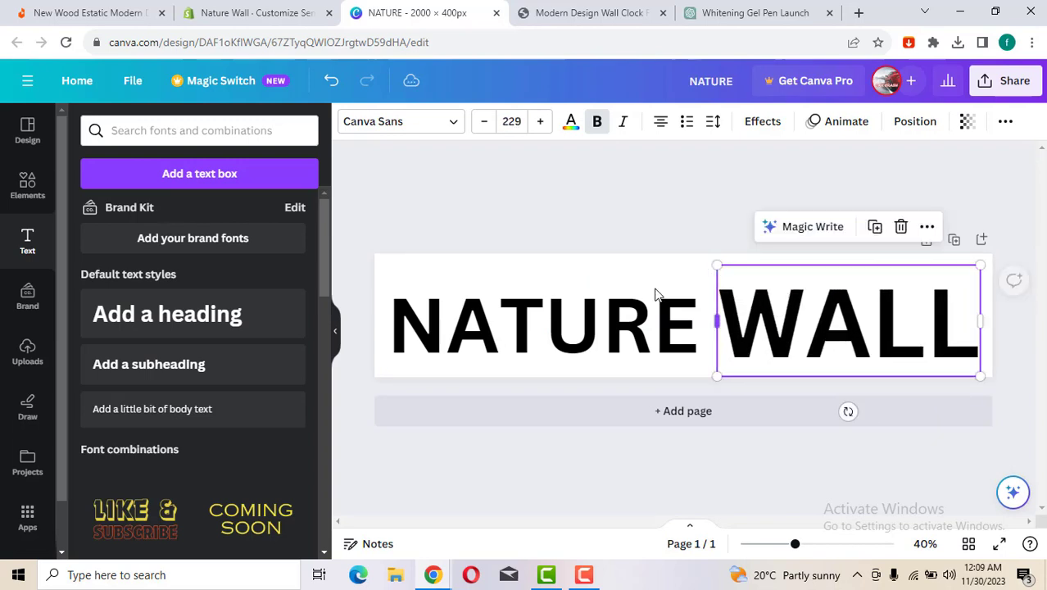
# - Change the NATURE heading's font to Archivo Black and shrink it to a font size of about 172
pyautogui.click(583, 304)
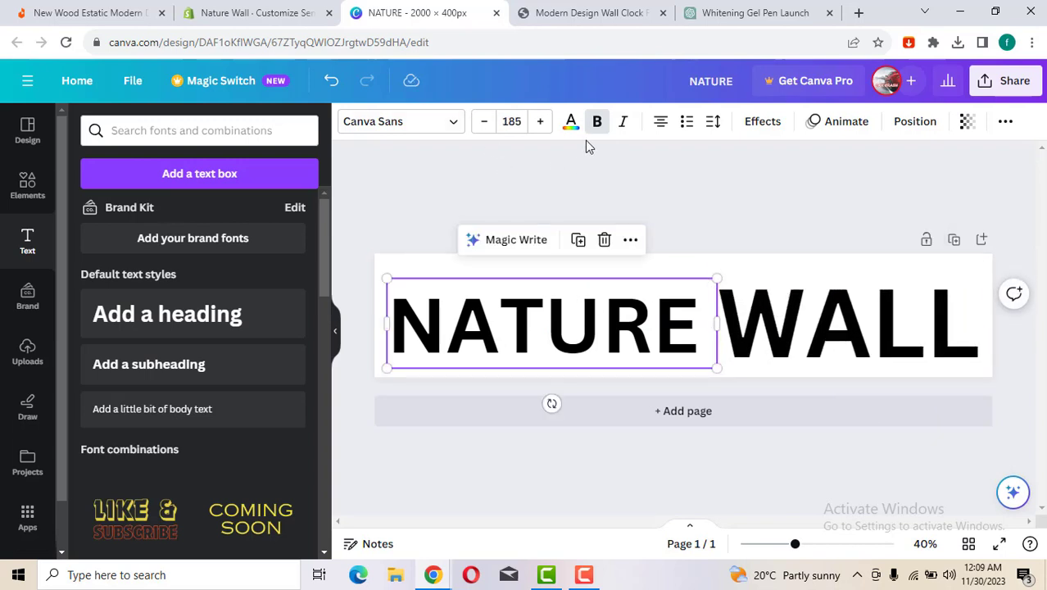
pyautogui.click(450, 133)
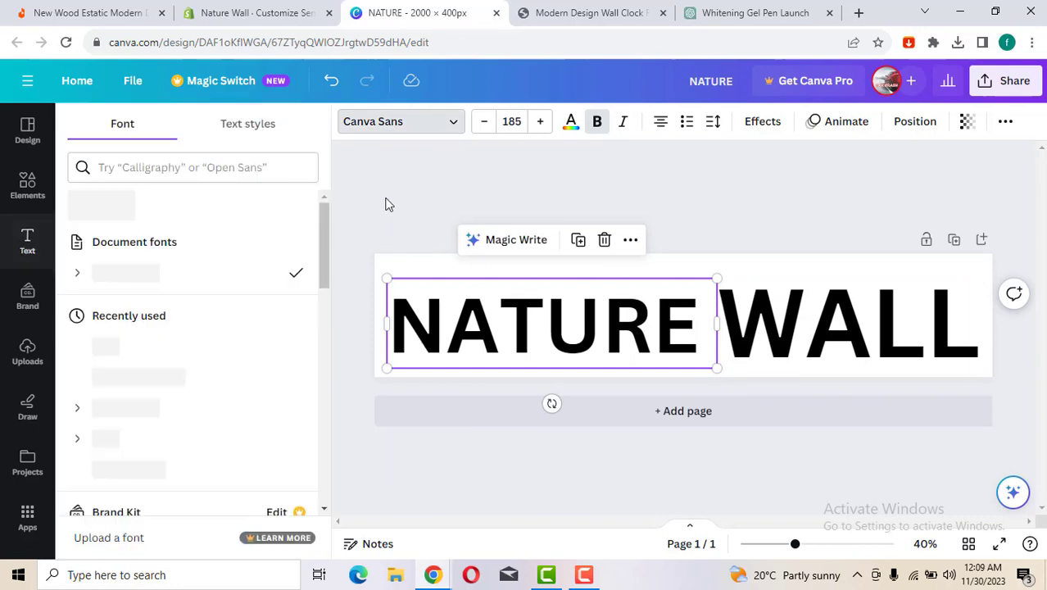
pyautogui.scroll(-1, 327, 254)
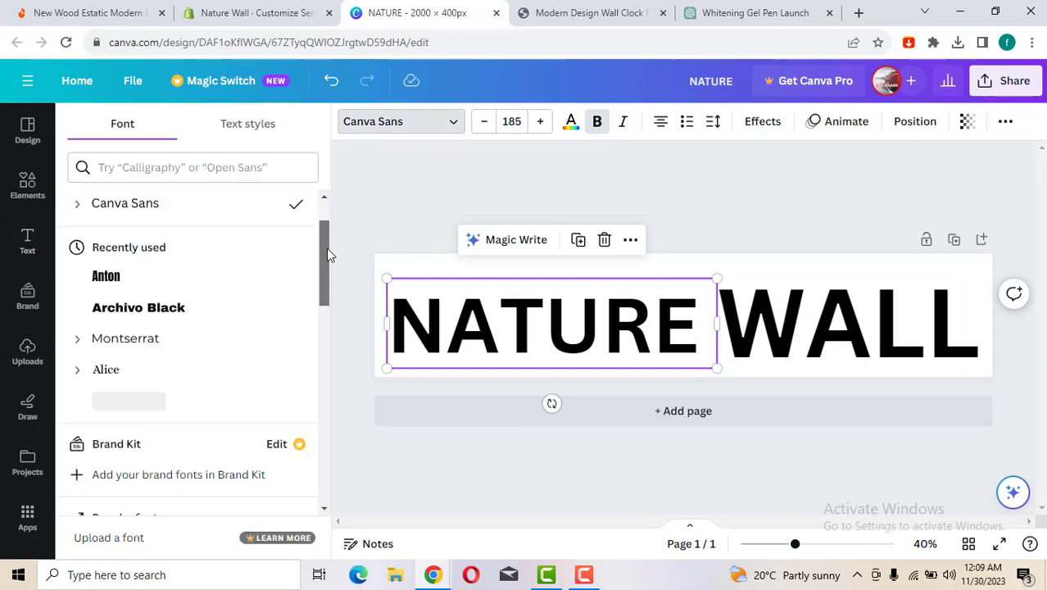
pyautogui.scroll(-1, 326, 252)
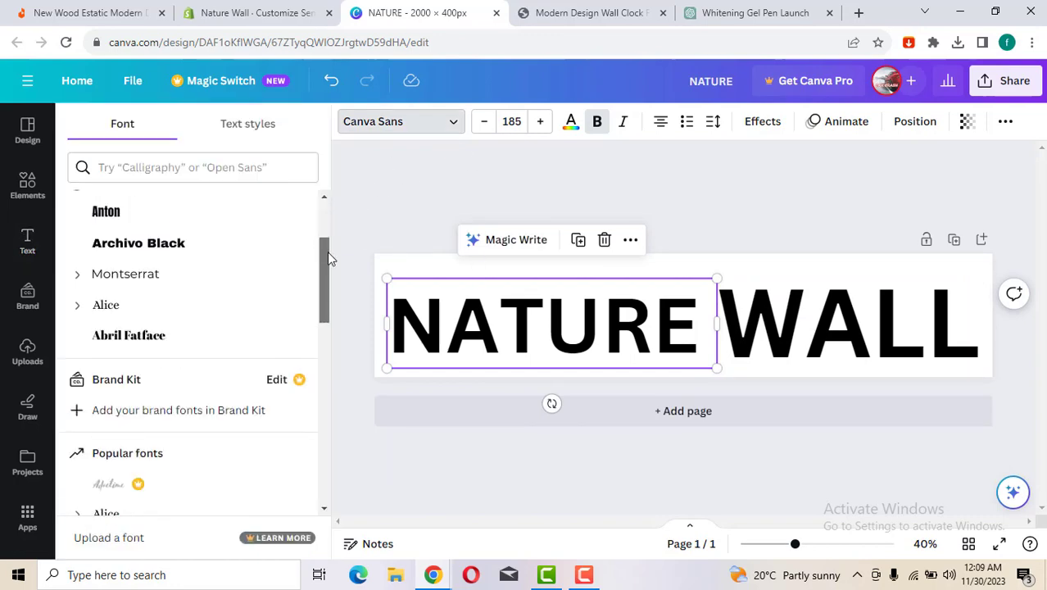
pyautogui.click(205, 251)
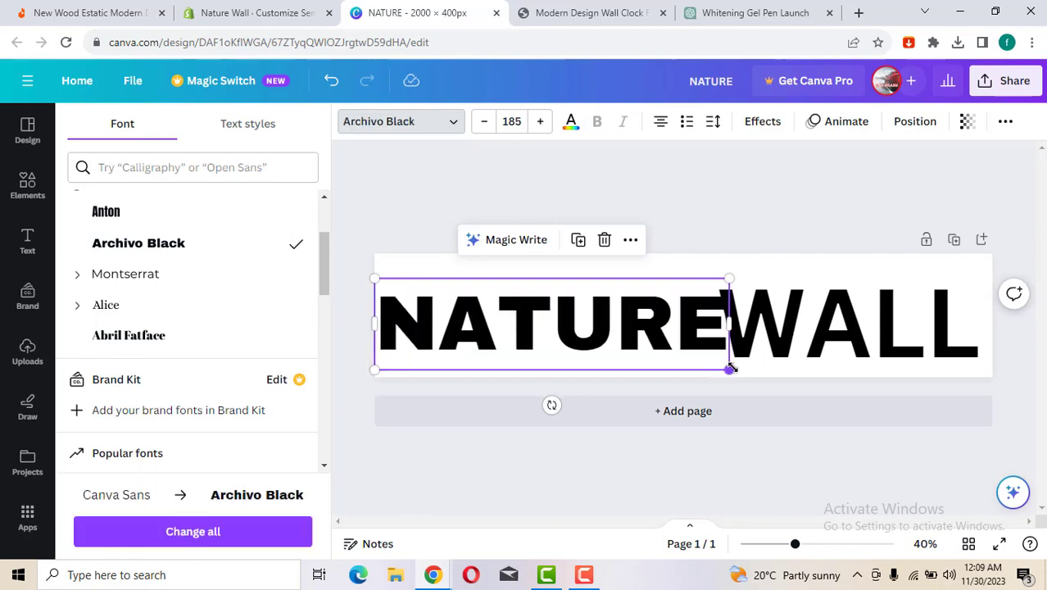
pyautogui.moveTo(731, 368); pyautogui.dragTo(703, 362)
# - Change the WALL heading to Archivo Black, shrink it to about 135, and fit it on one line to the right of NATURE
pyautogui.click(788, 335)
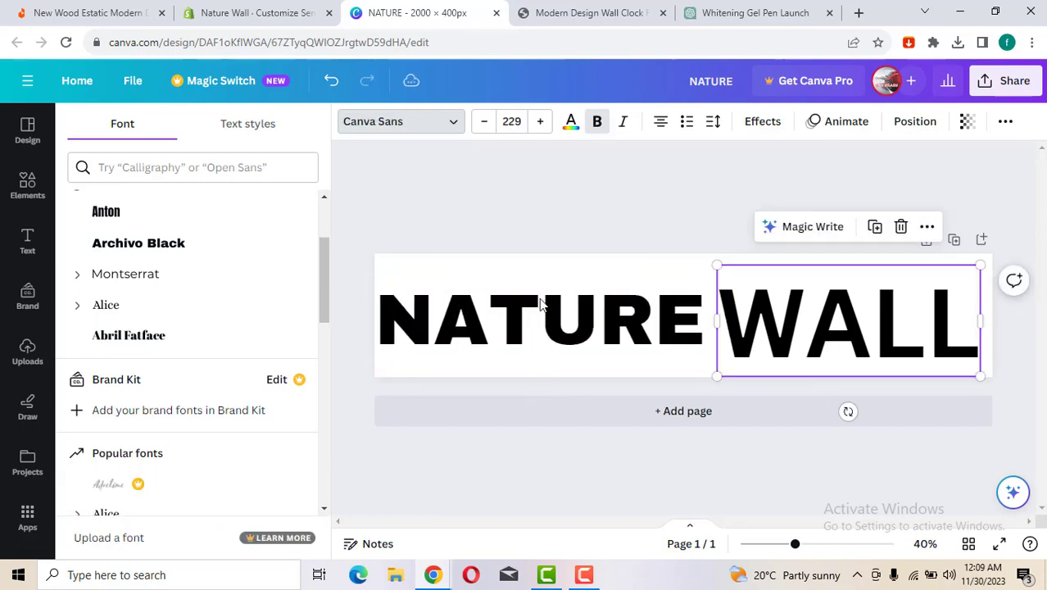
pyautogui.click(213, 249)
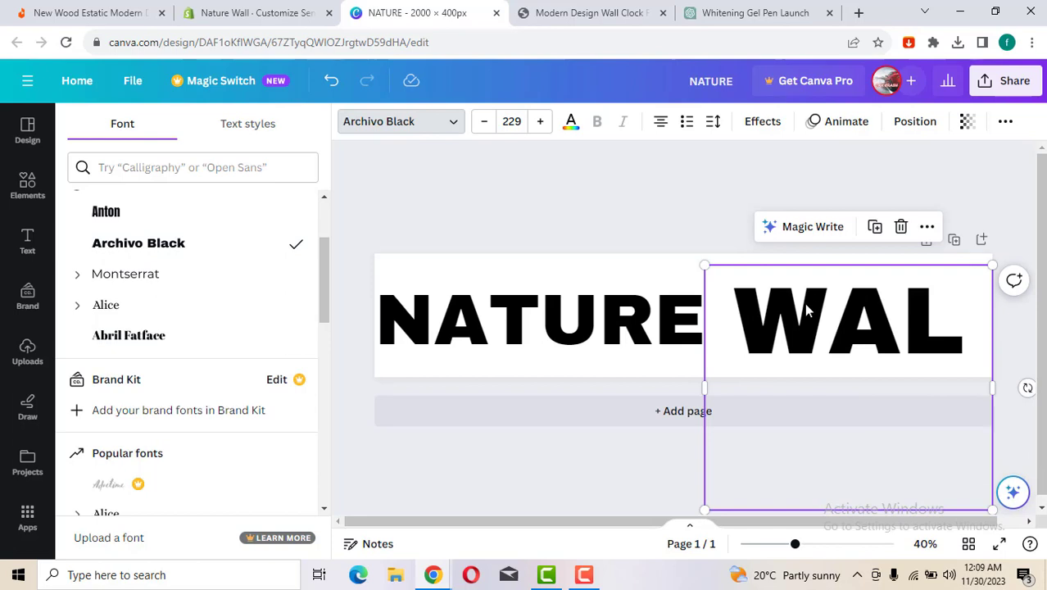
pyautogui.moveTo(821, 325); pyautogui.dragTo(777, 319)
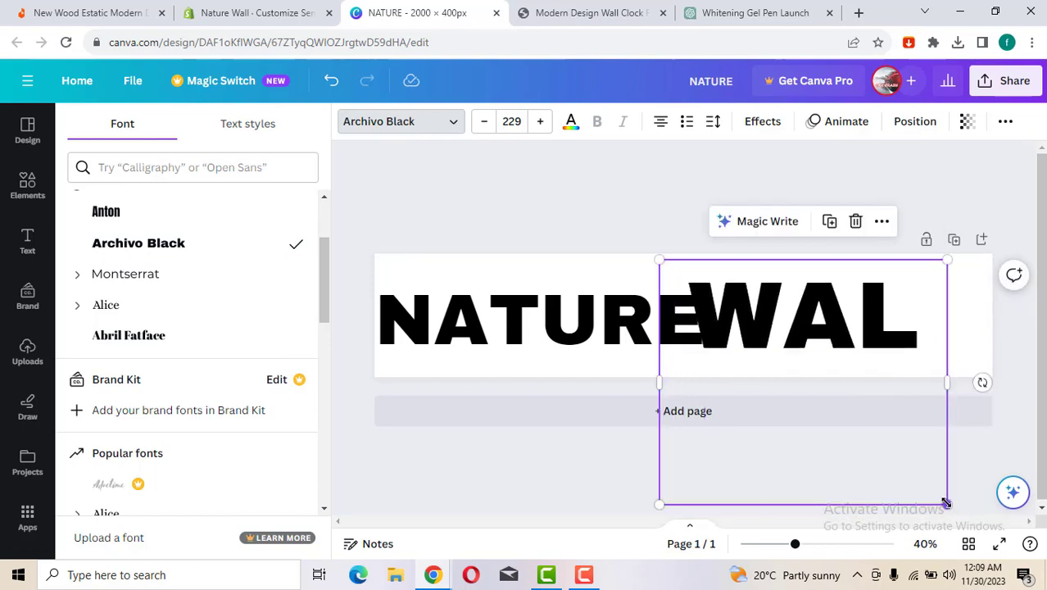
pyautogui.moveTo(946, 503); pyautogui.dragTo(828, 403)
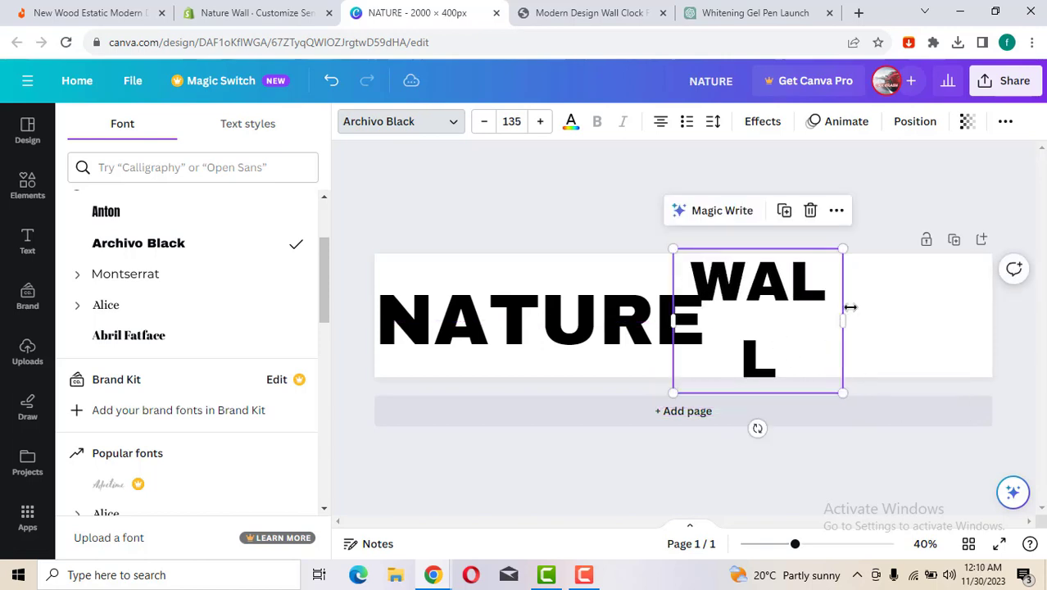
pyautogui.moveTo(908, 323); pyautogui.dragTo(928, 325)
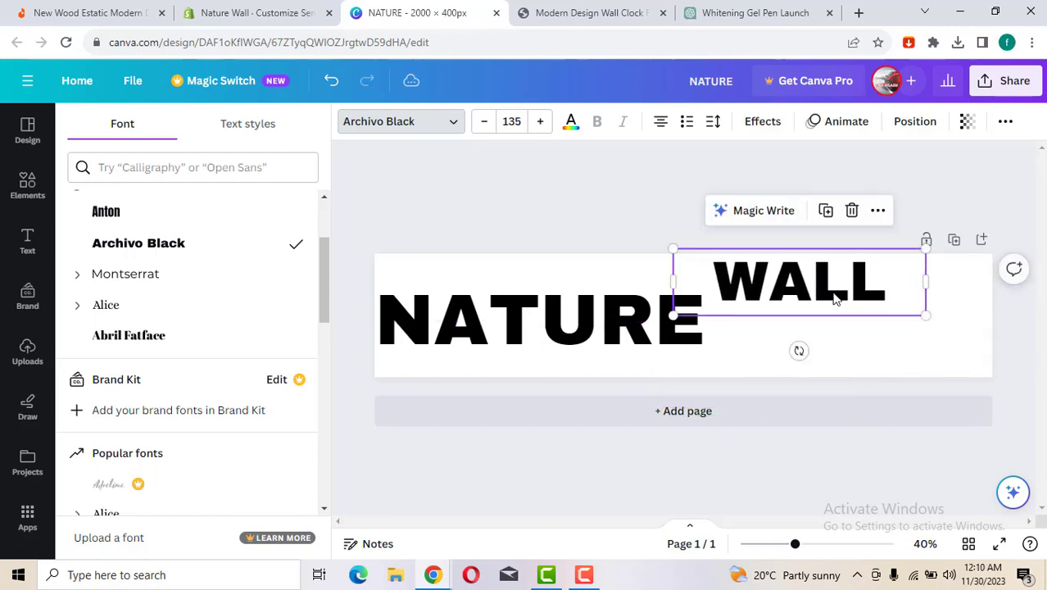
pyautogui.moveTo(836, 283); pyautogui.dragTo(870, 330)
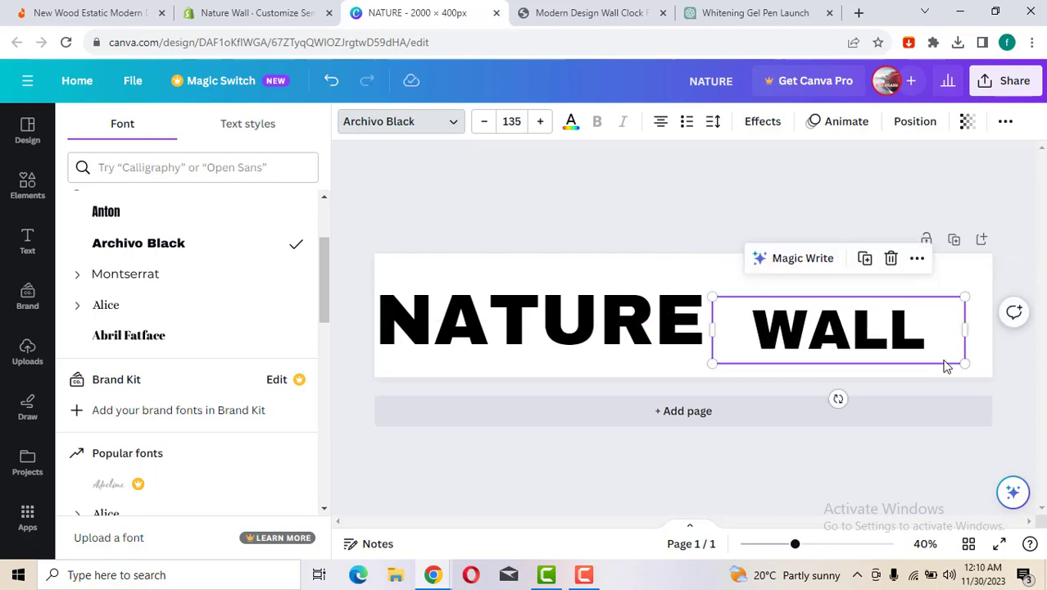
# - Enlarge the WALL heading to a font size of about 189 and line it up with NATURE
pyautogui.moveTo(969, 368); pyautogui.dragTo(1023, 385)
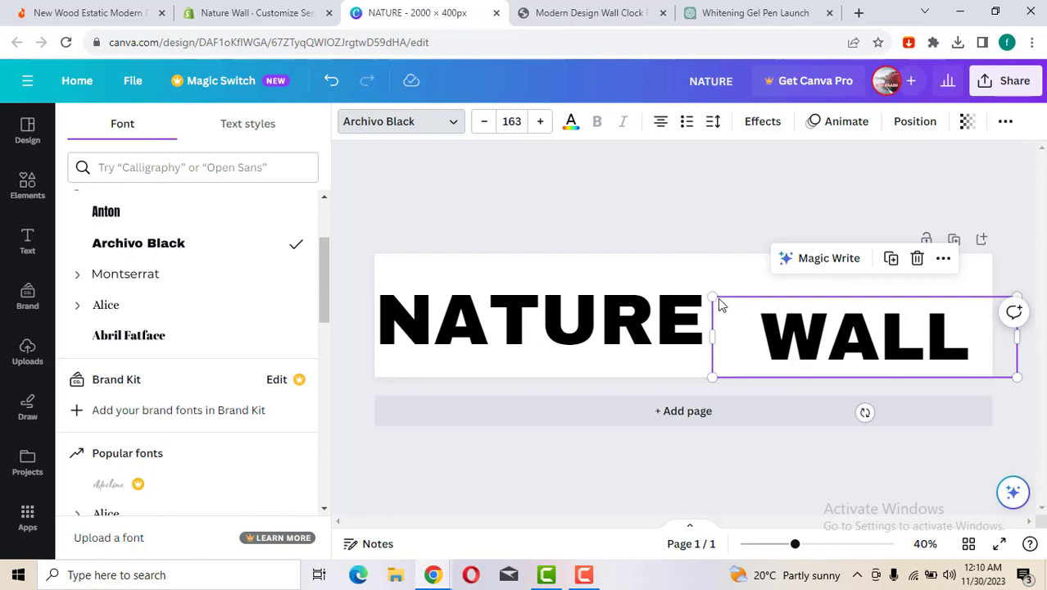
pyautogui.moveTo(712, 297); pyautogui.dragTo(665, 284)
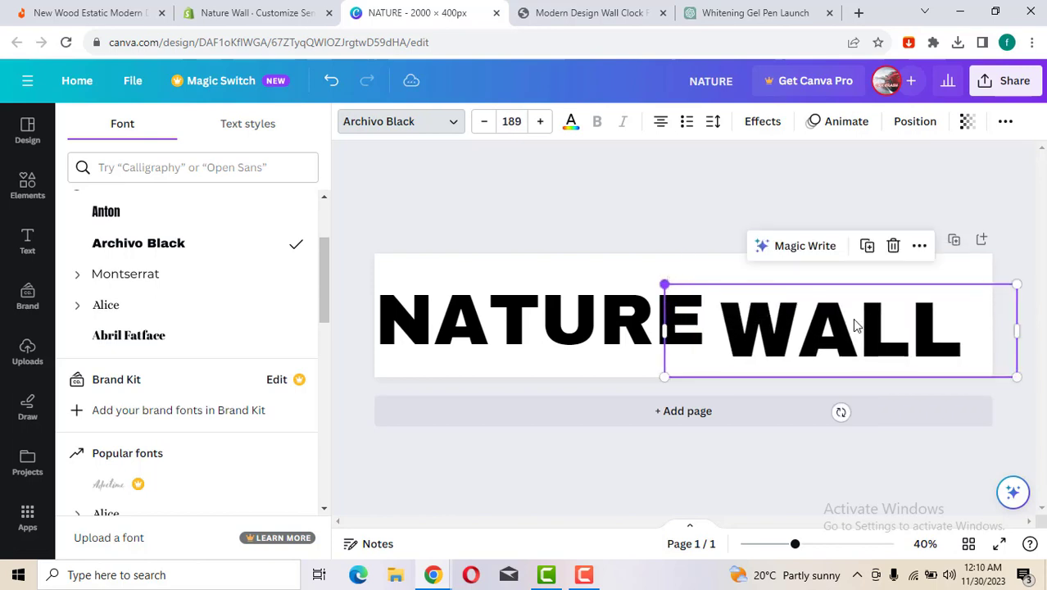
pyautogui.moveTo(854, 318); pyautogui.dragTo(854, 316)
# - Bring up the text colors for the NATURE heading and check the storefront's home page for its color scheme
pyautogui.click(538, 306)
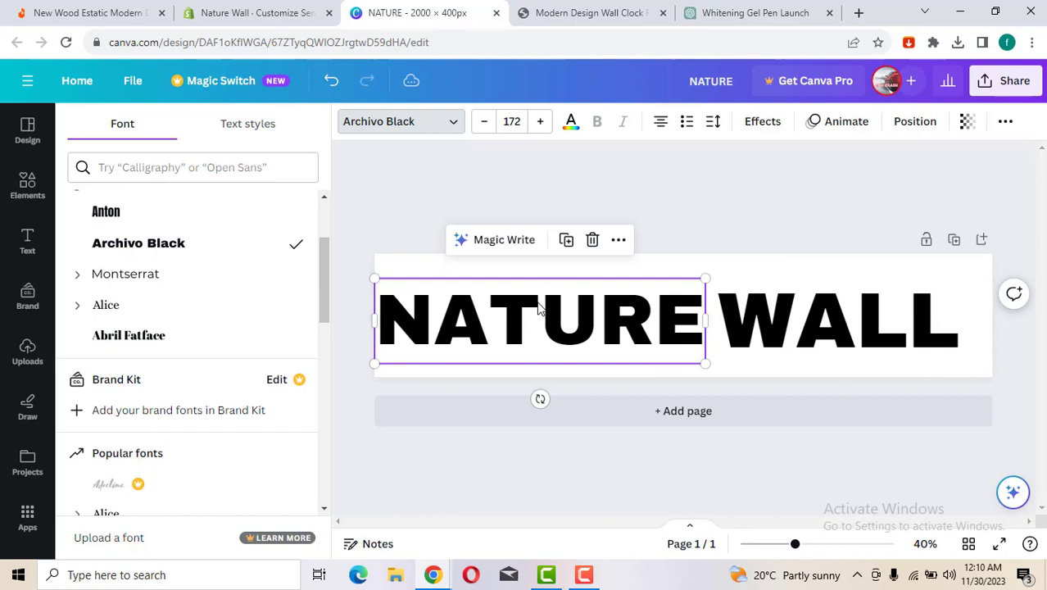
pyautogui.click(571, 121)
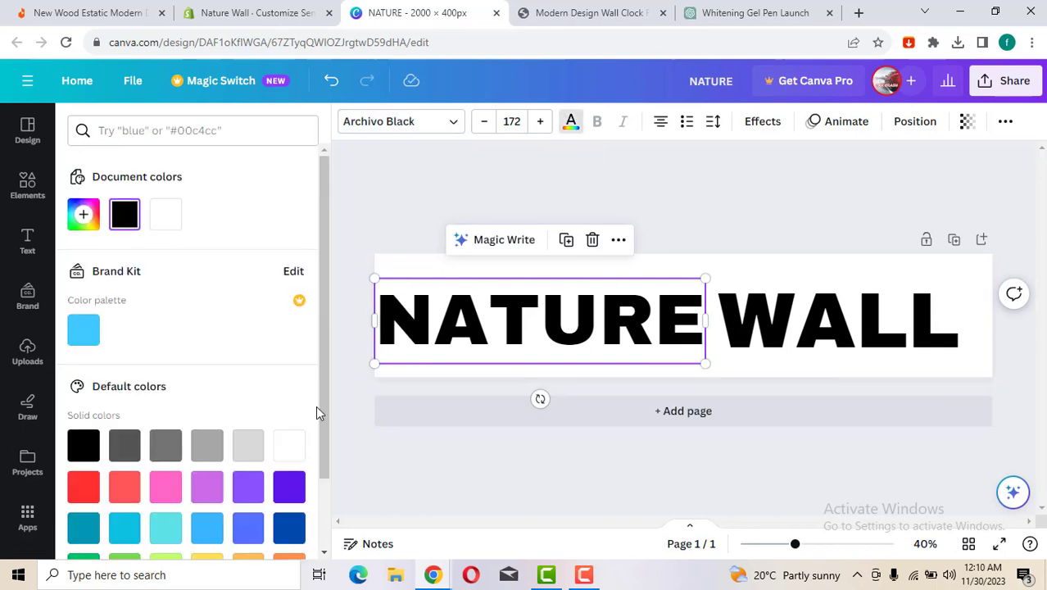
pyautogui.scroll(-1, 318, 442)
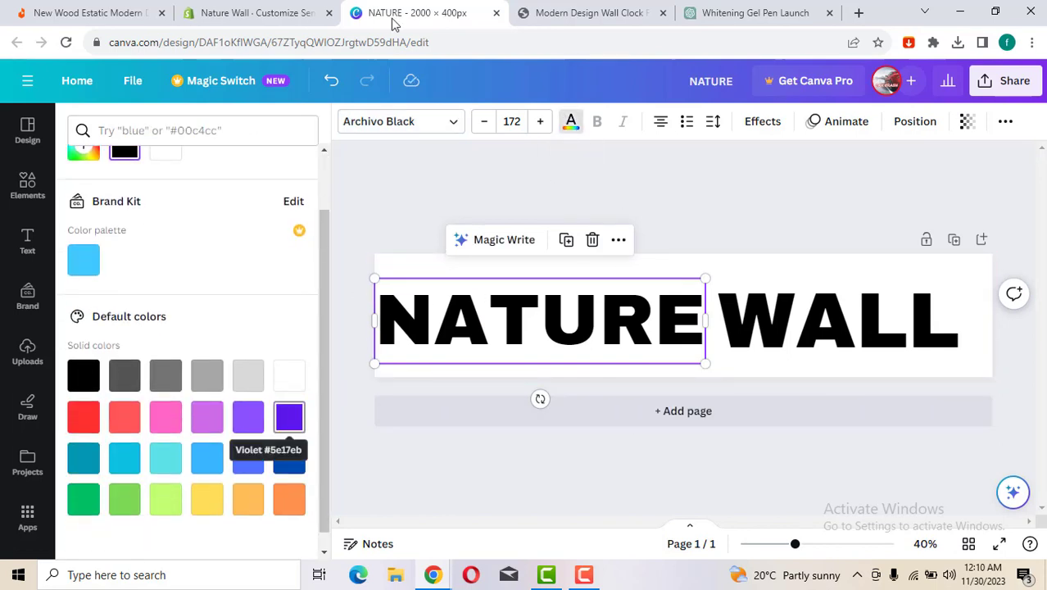
pyautogui.click(573, 11)
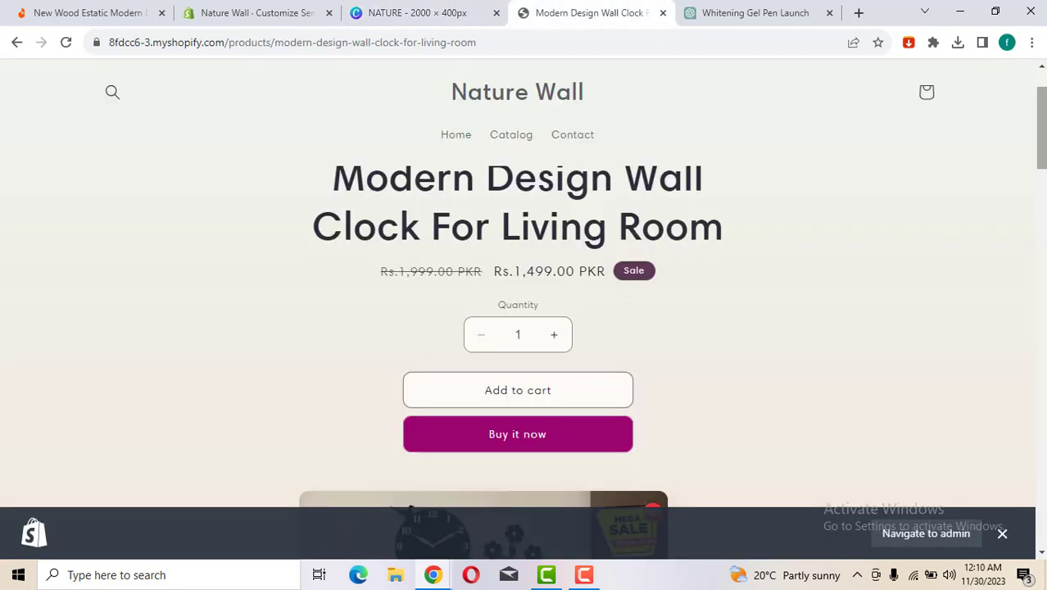
pyautogui.moveTo(1040, 131); pyautogui.dragTo(1016, 4)
pyautogui.click(482, 131)
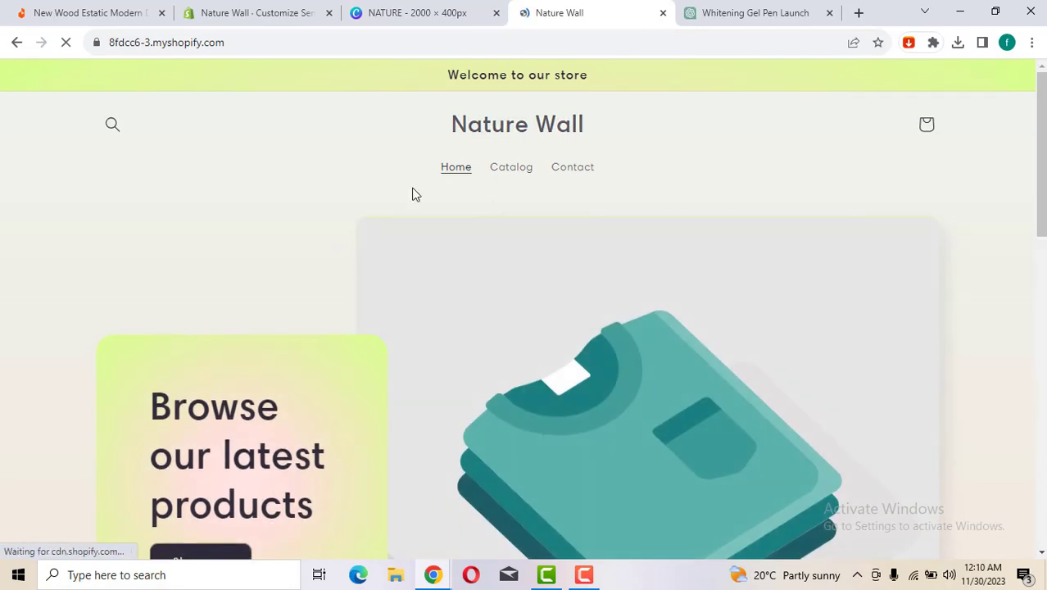
pyautogui.click(486, 8)
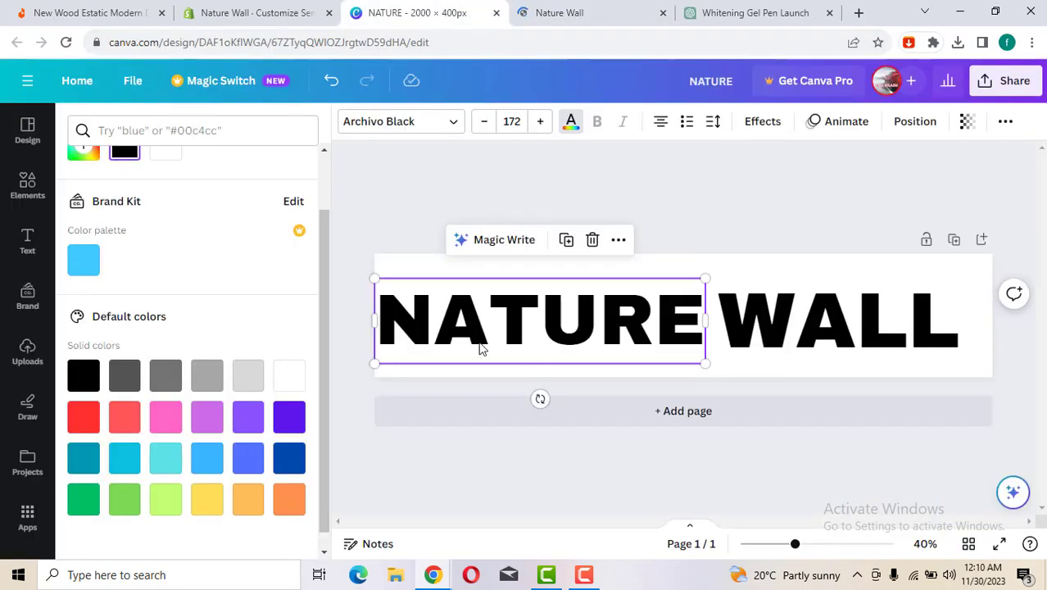
# - Try several default solid colors on the NATURE heading and settle on coral red
pyautogui.scroll(-1, 330, 368)
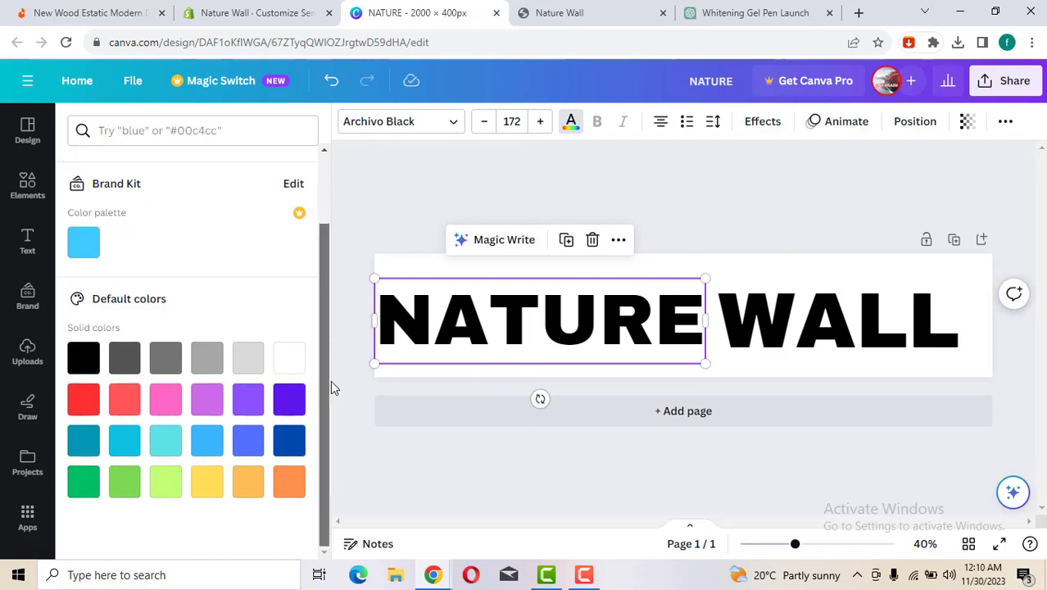
pyautogui.click(81, 495)
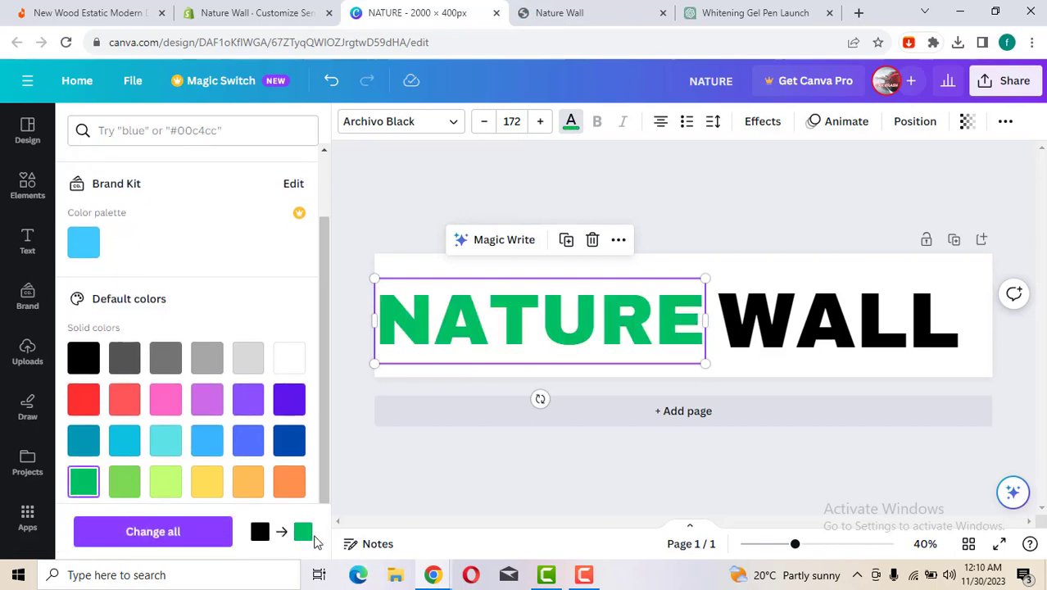
pyautogui.click(288, 480)
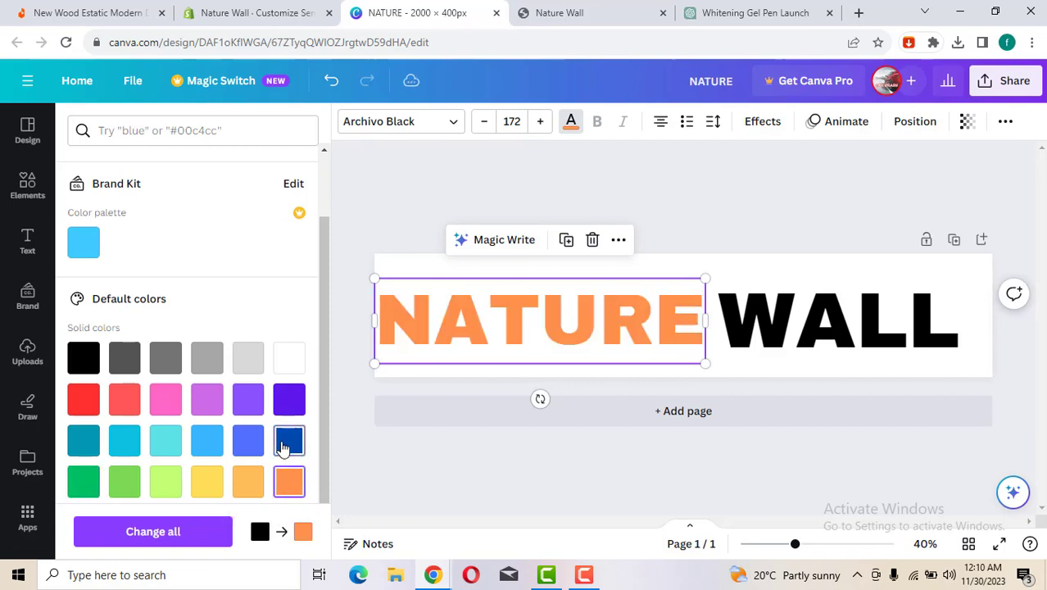
pyautogui.click(286, 440)
pyautogui.click(288, 399)
pyautogui.click(247, 399)
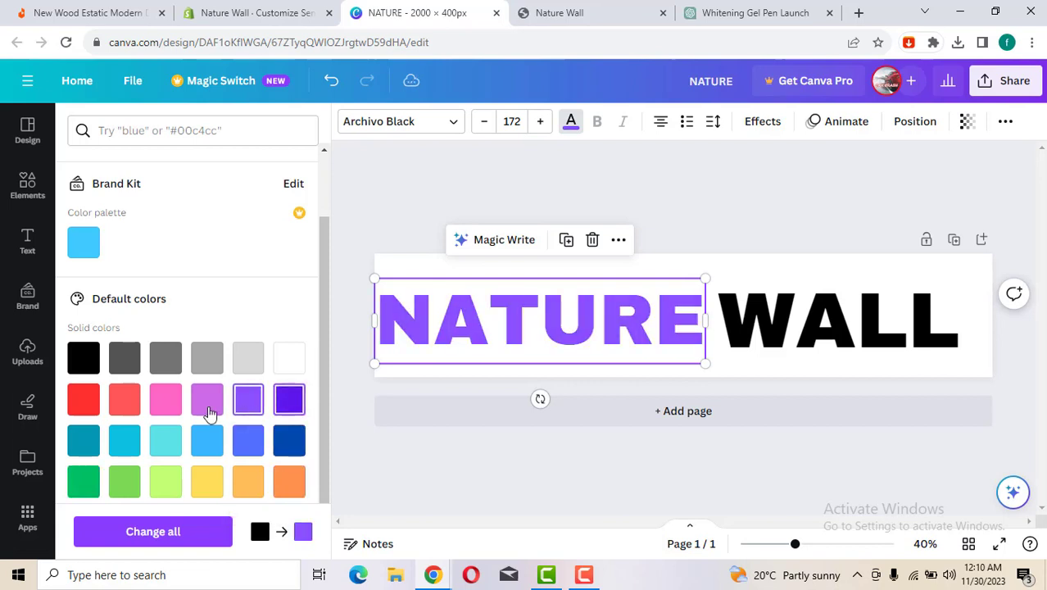
pyautogui.click(127, 405)
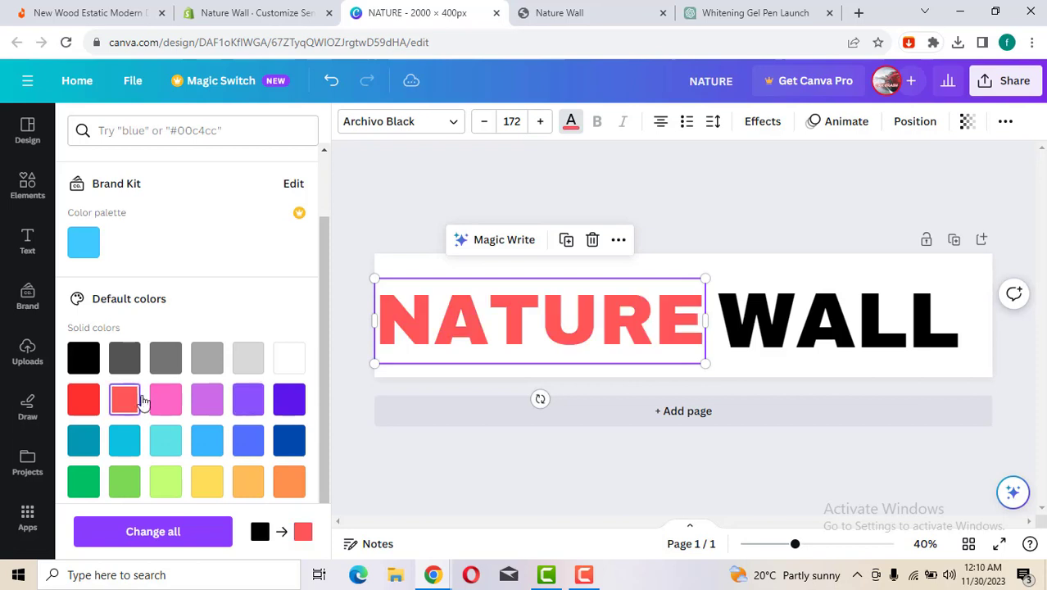
# - Try several default solid colors on the WALL heading and settle on light blue
pyautogui.click(844, 351)
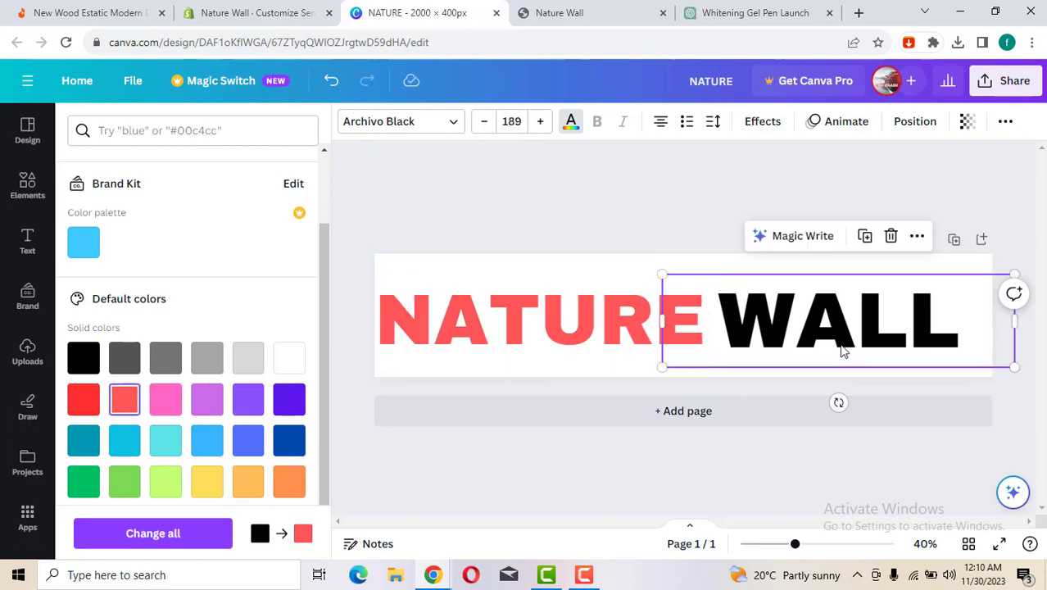
pyautogui.click(289, 399)
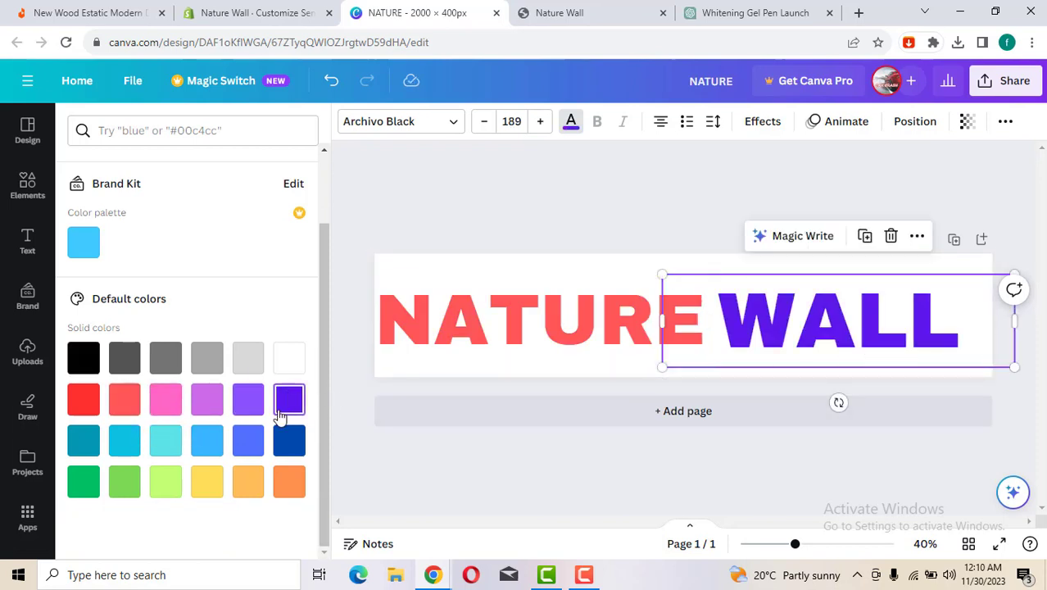
pyautogui.click(288, 440)
pyautogui.click(289, 481)
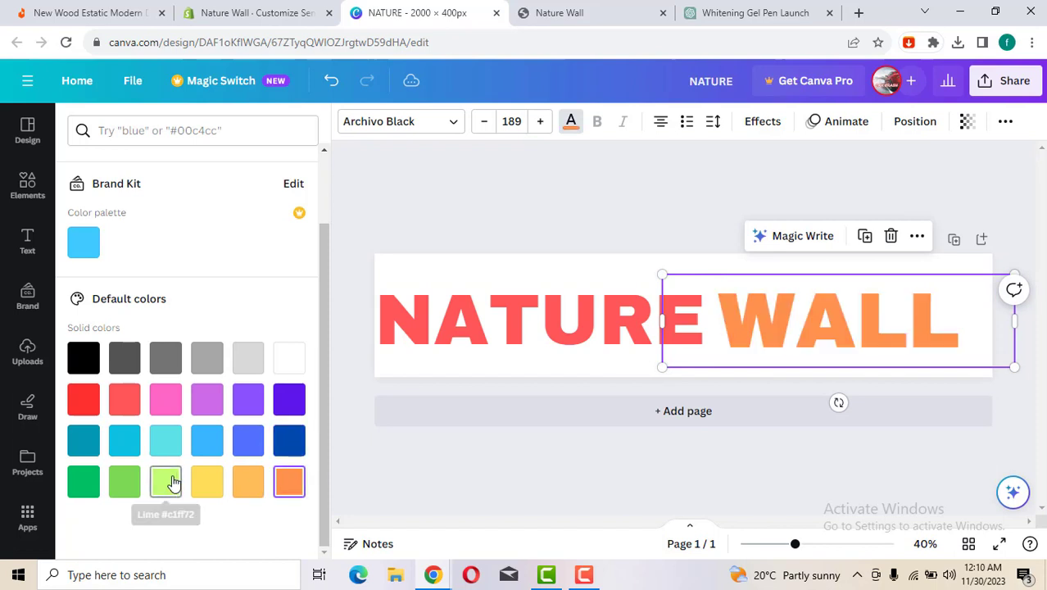
pyautogui.click(88, 357)
pyautogui.click(204, 441)
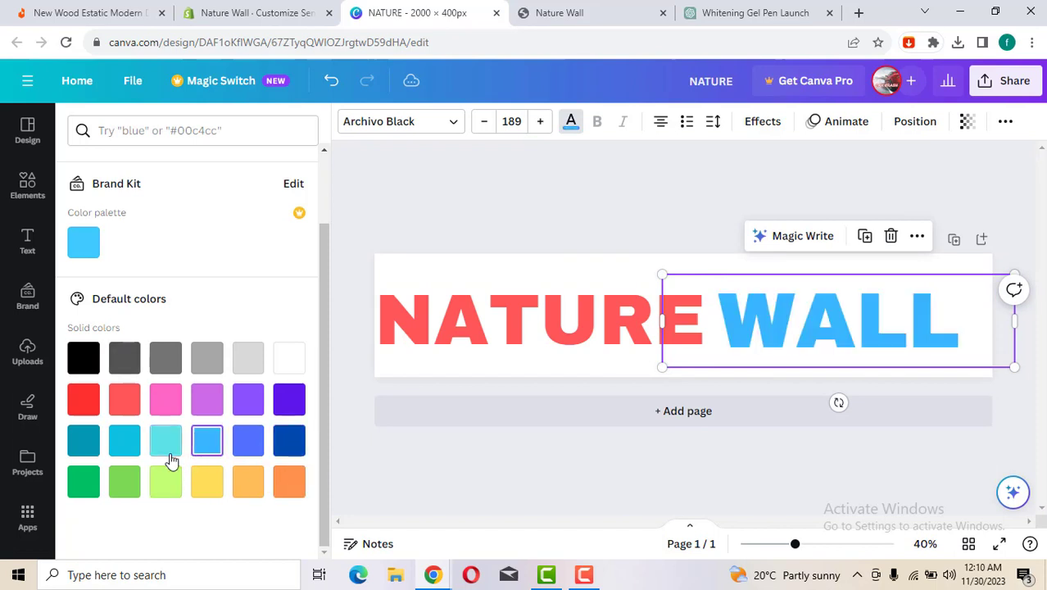
pyautogui.click(167, 450)
pyautogui.click(200, 446)
# - Apply the Outline text effect to the WALL heading
pyautogui.click(819, 125)
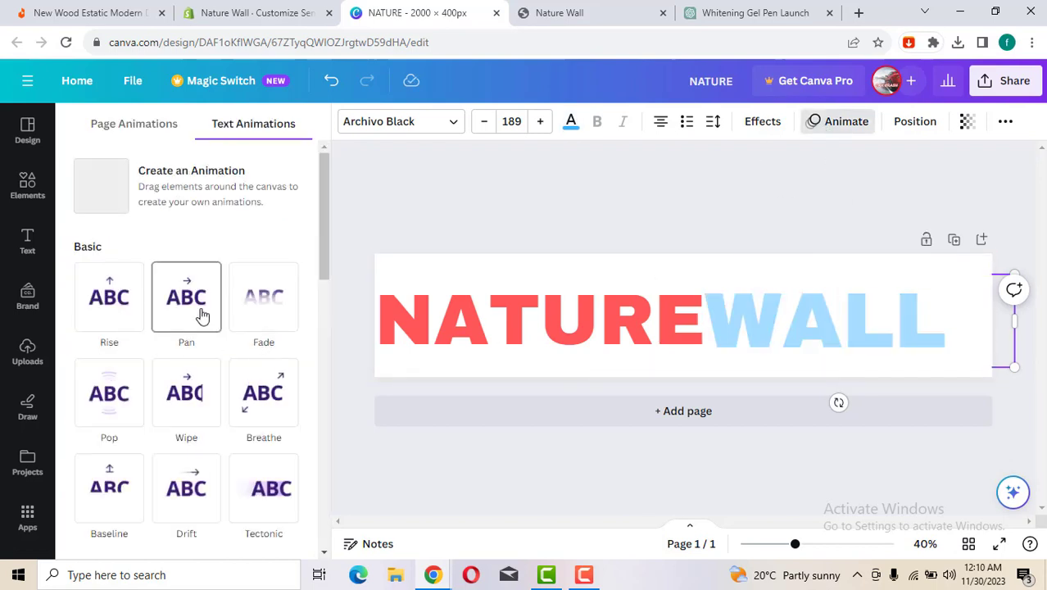
pyautogui.click(780, 126)
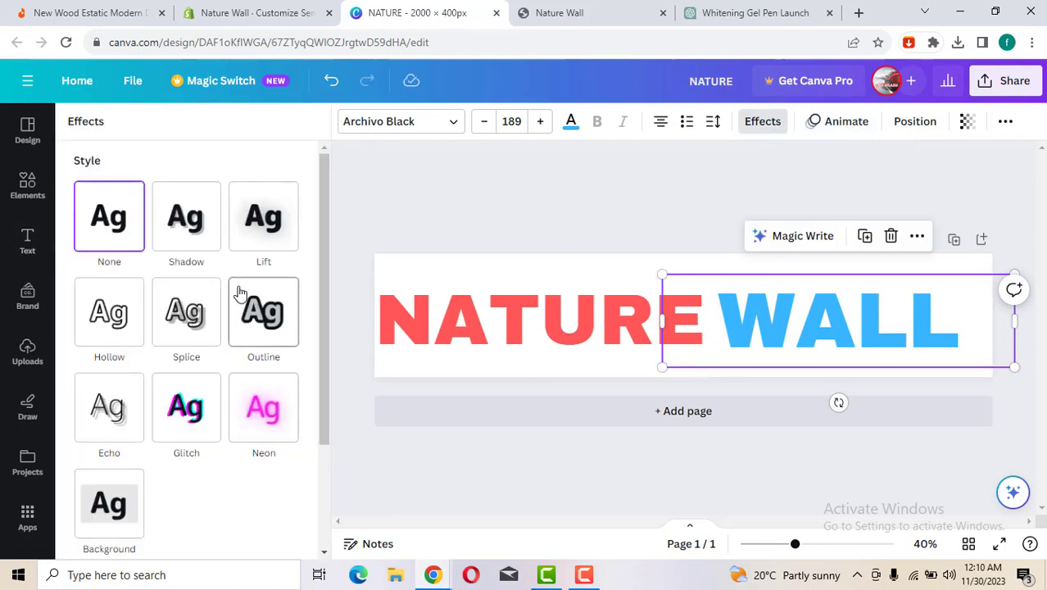
pyautogui.click(264, 305)
# - Try the Neon effect on the NATURE heading, then apply the Glitch effect instead and deselect the heading
pyautogui.doubleClick(565, 303)
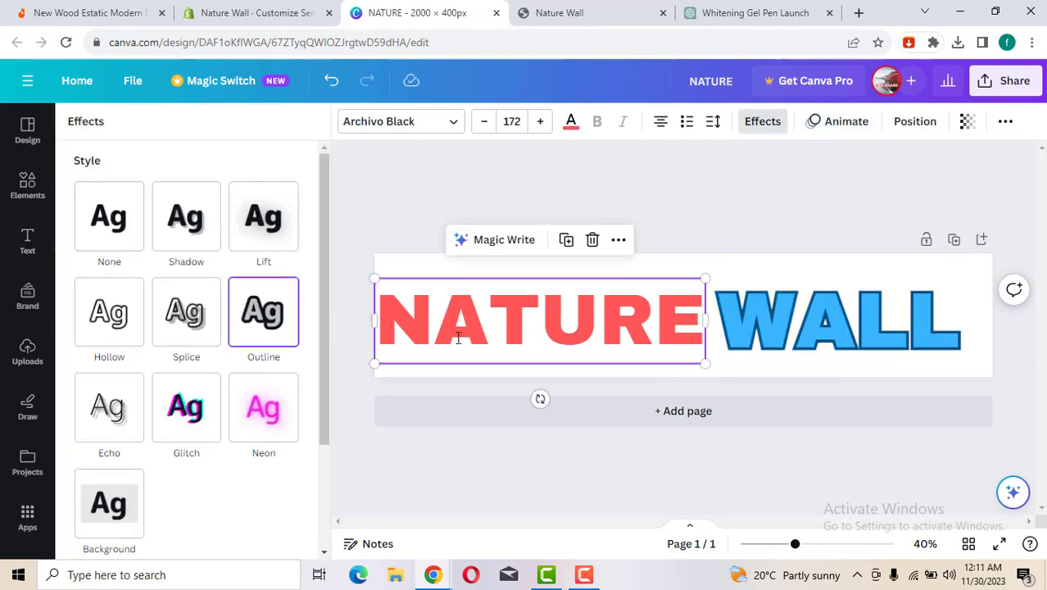
pyautogui.click(264, 406)
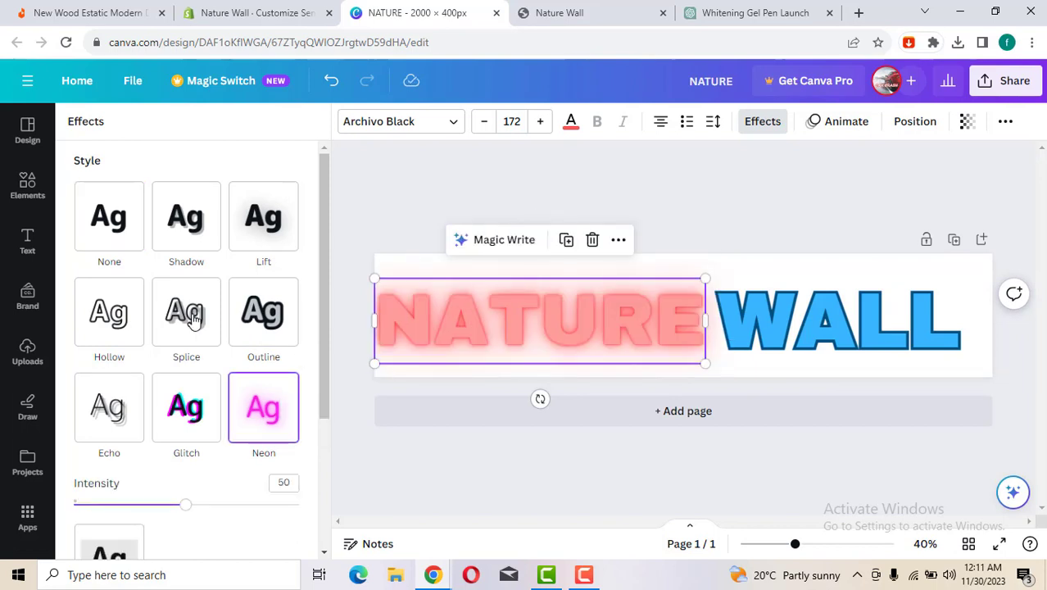
pyautogui.click(182, 426)
pyautogui.click(708, 222)
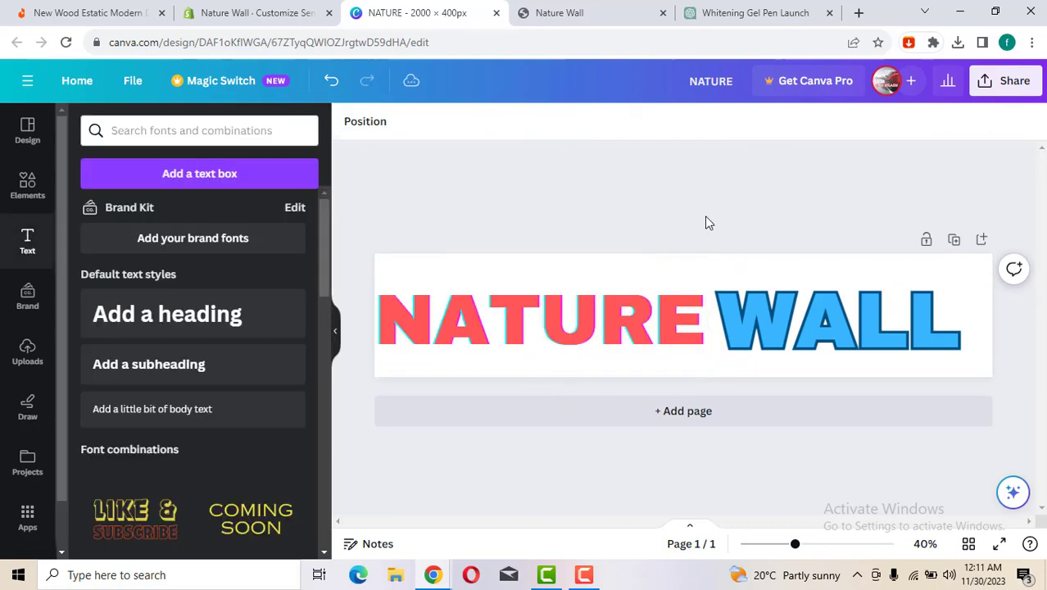
# - Download the NATURE WALL banner as a PNG and check the browser's download list
pyautogui.click(1007, 82)
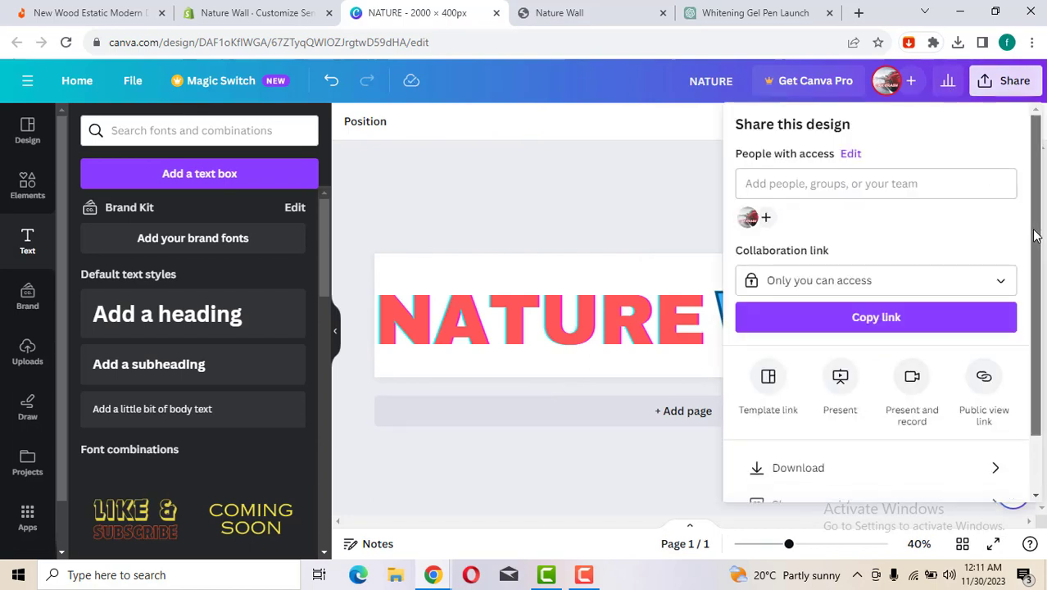
pyautogui.scroll(-1, 983, 245)
pyautogui.click(804, 404)
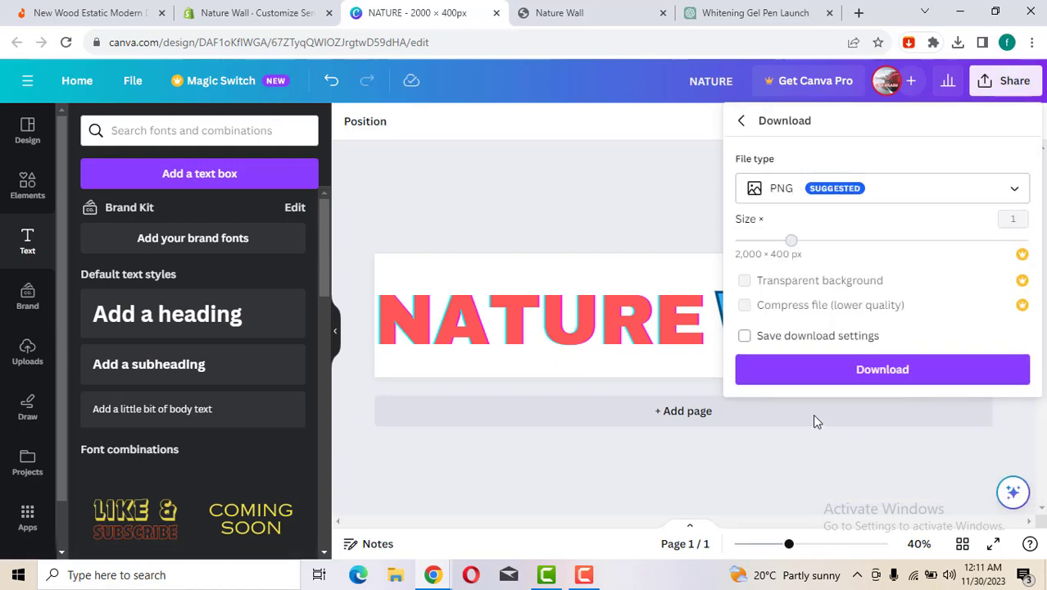
pyautogui.click(809, 368)
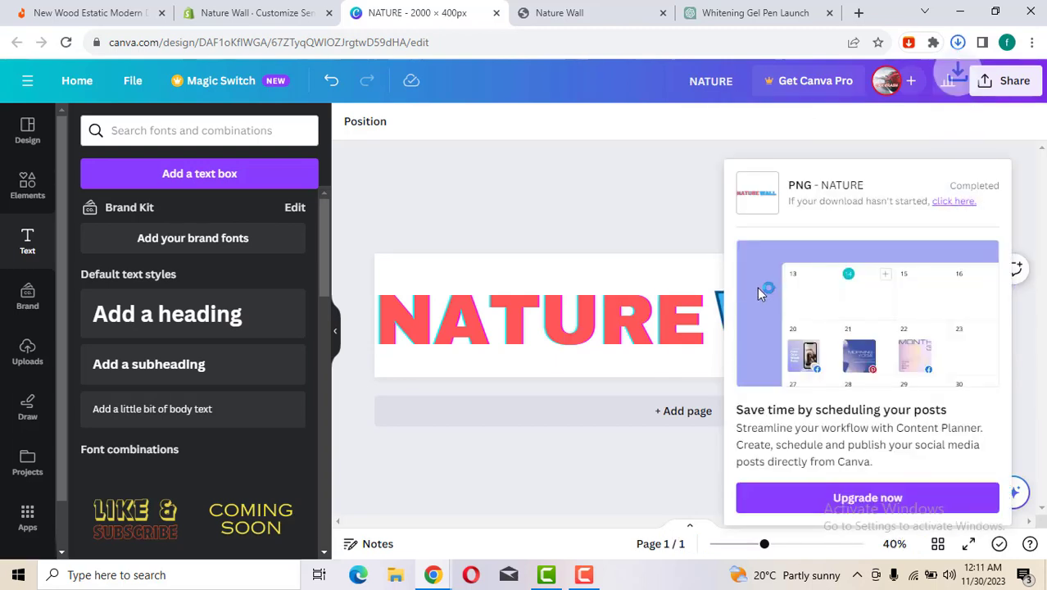
pyautogui.click(958, 43)
pyautogui.click(957, 47)
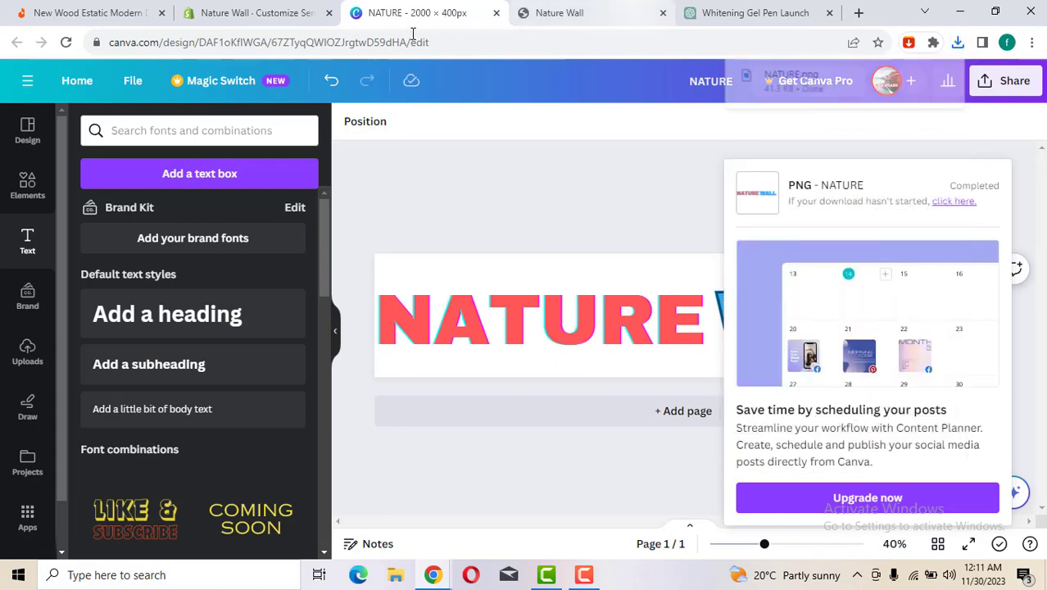
# - Switch to the Shopify theme editor and review the announcement bar's color scheme, social icon, rotation and country selector settings
pyautogui.click(595, 10)
pyautogui.click(249, 12)
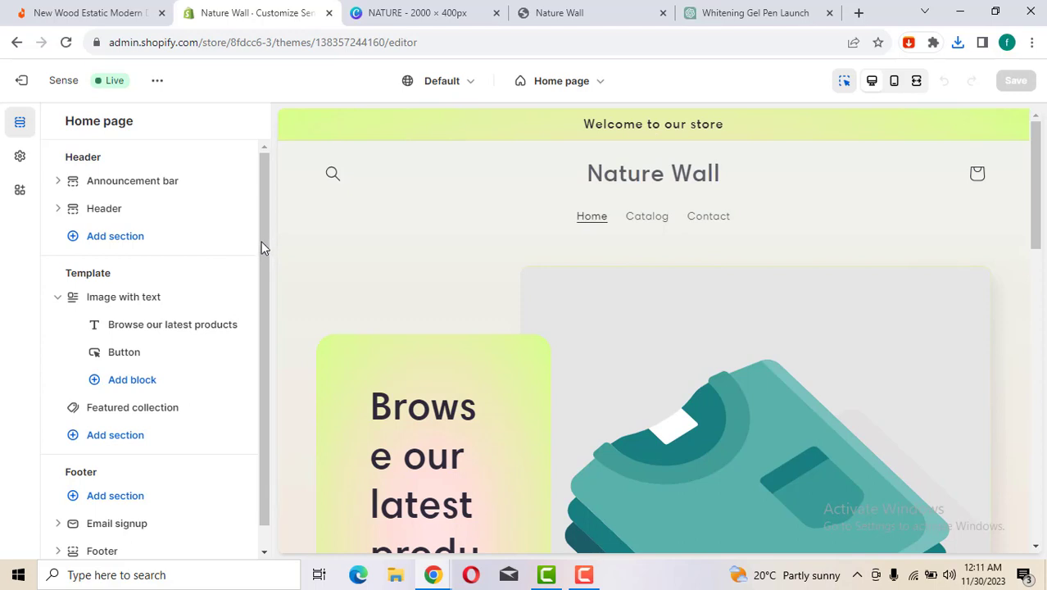
pyautogui.moveTo(262, 240); pyautogui.dragTo(262, 182)
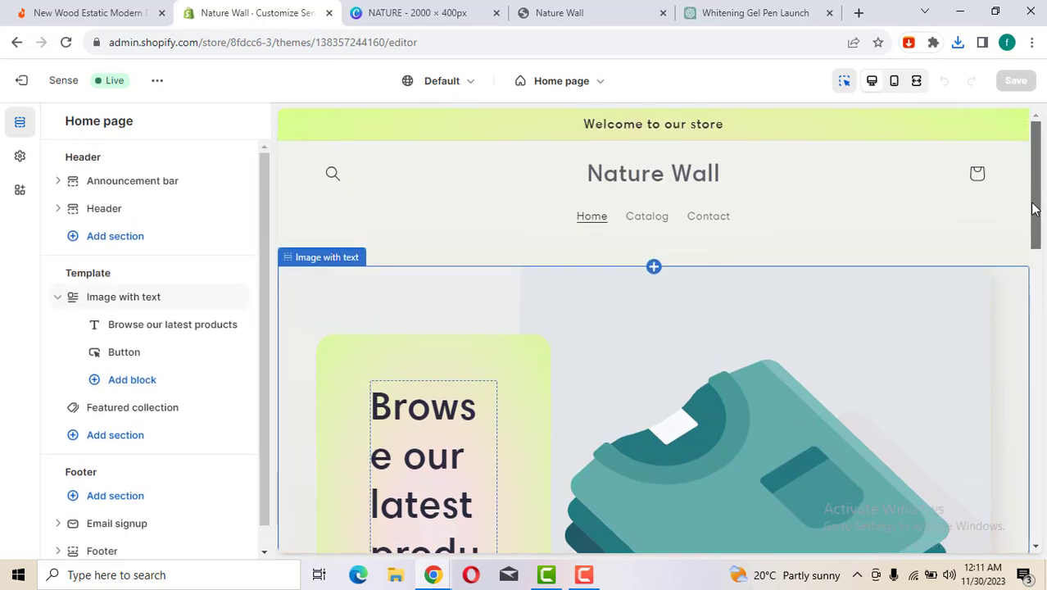
pyautogui.click(646, 121)
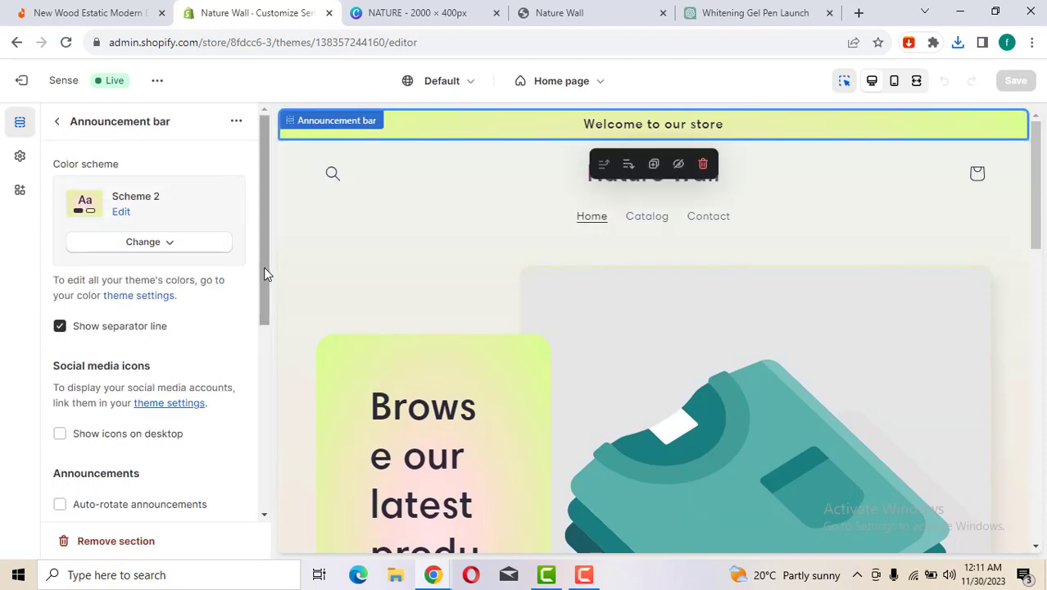
pyautogui.scroll(-2, 267, 291)
pyautogui.scroll(-3, 276, 347)
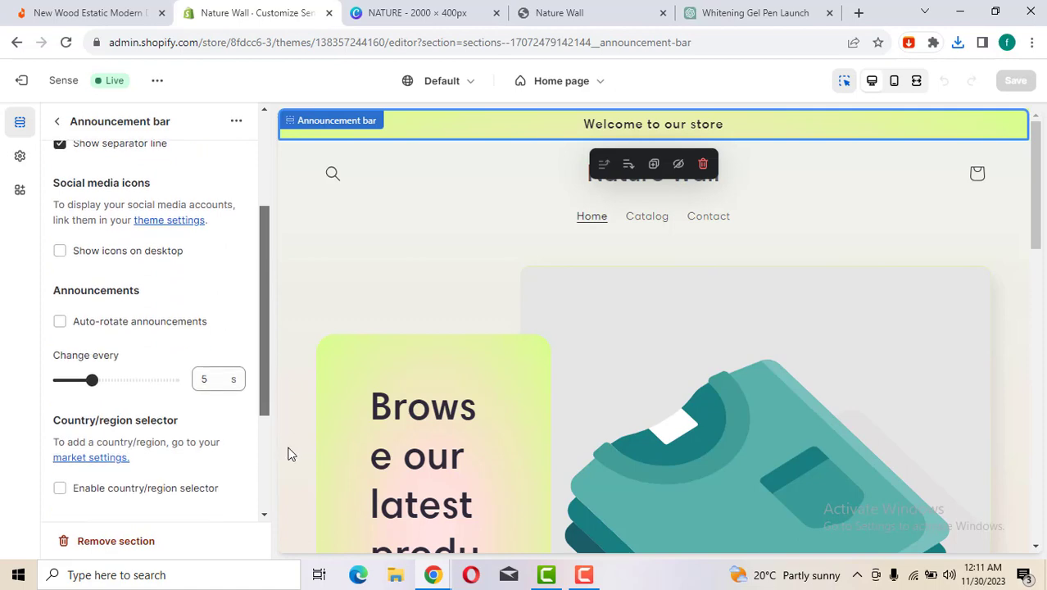
pyautogui.scroll(5, 280, 398)
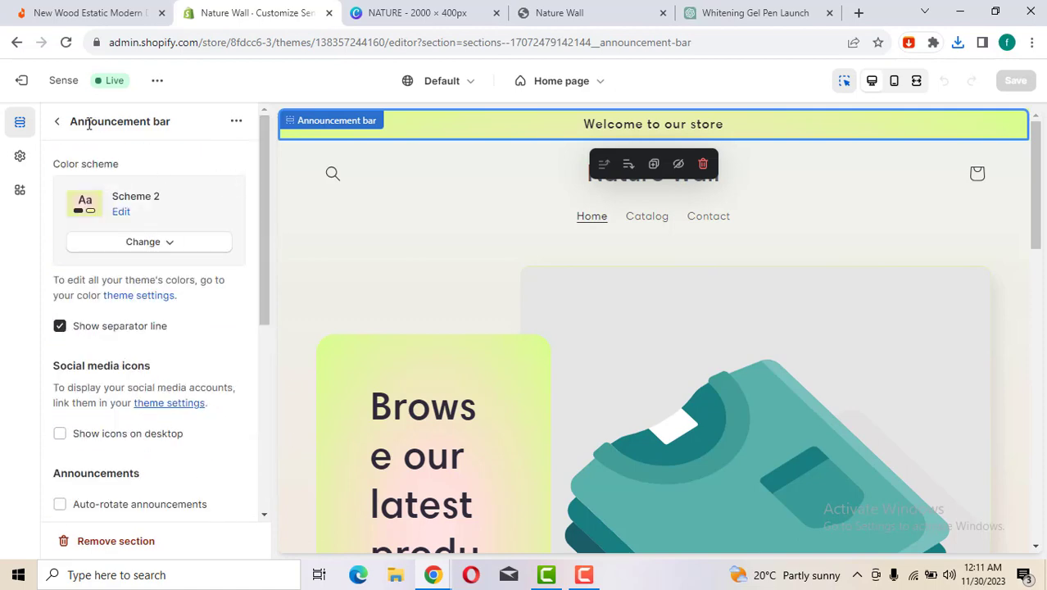
pyautogui.click(58, 123)
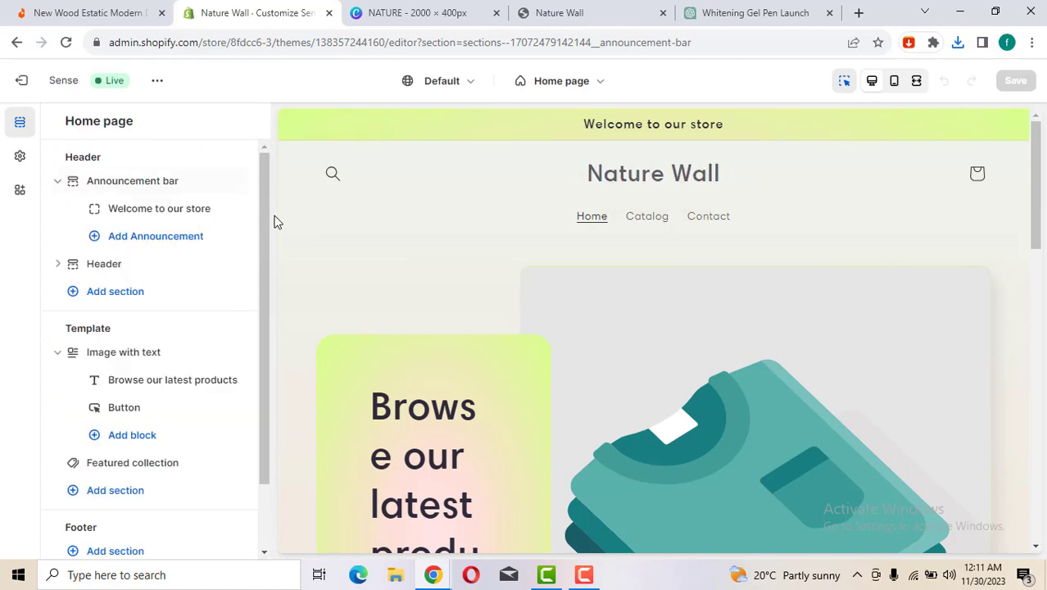
pyautogui.click(185, 213)
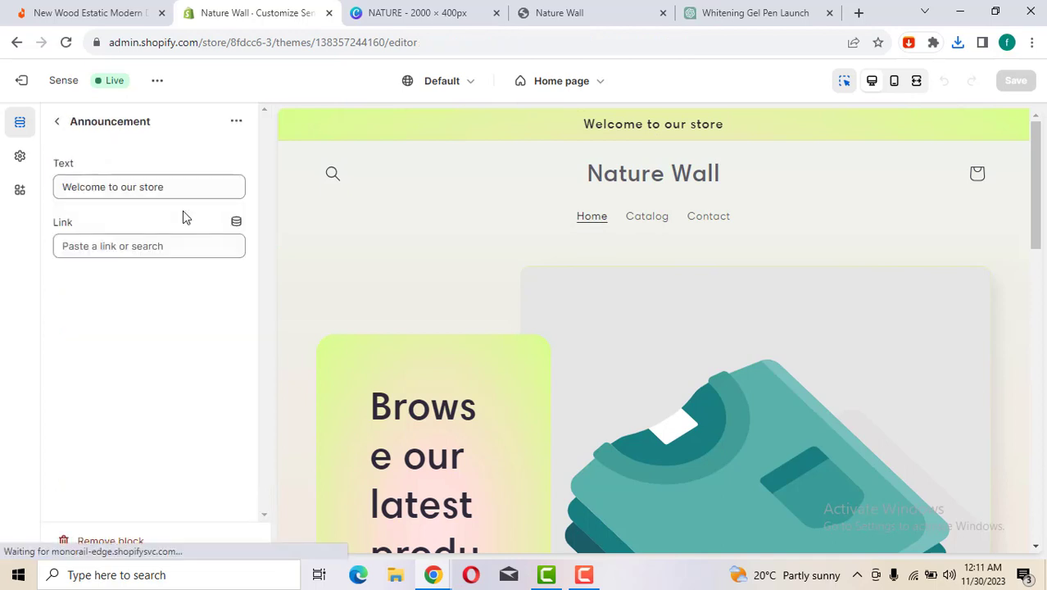
pyautogui.click(168, 208)
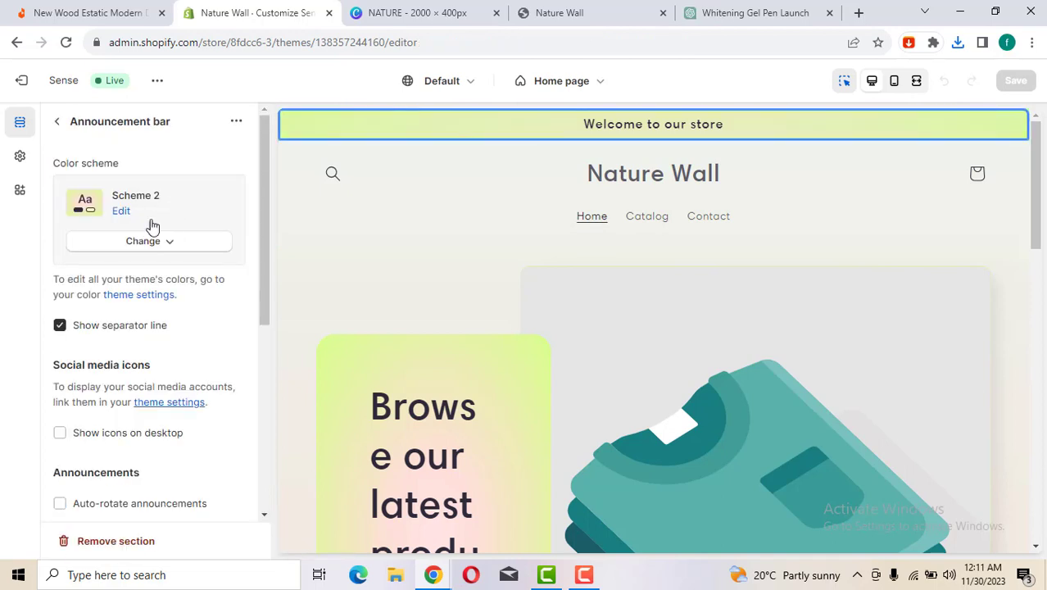
pyautogui.click(57, 123)
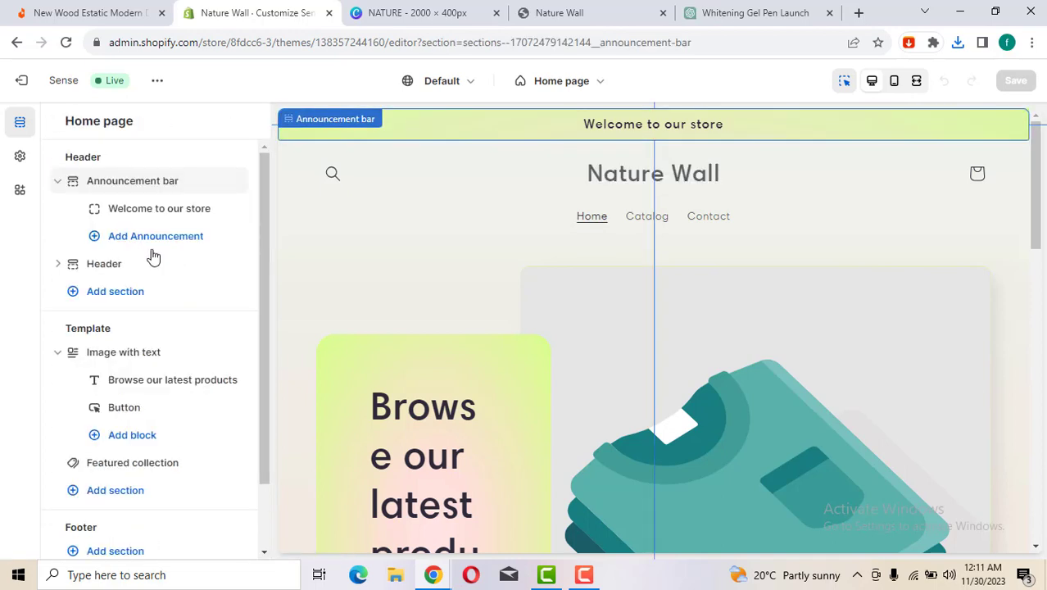
# - Replace the announcement bar's welcome text with "Free Shipping All over Pakistan in This Week" and save the theme
pyautogui.click(144, 210)
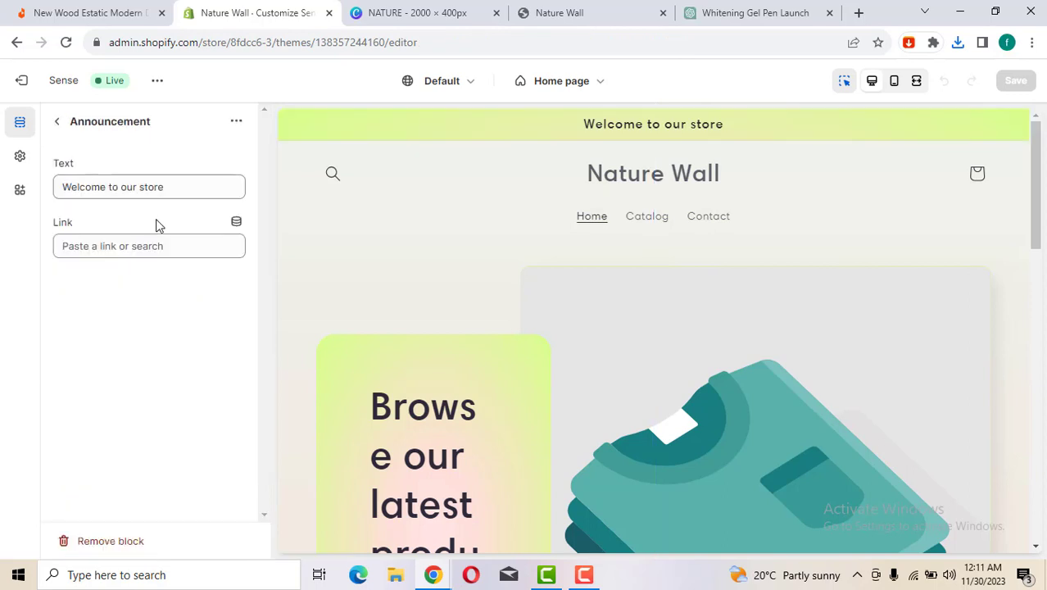
pyautogui.click(167, 187)
pyautogui.tripleClick(166, 188)
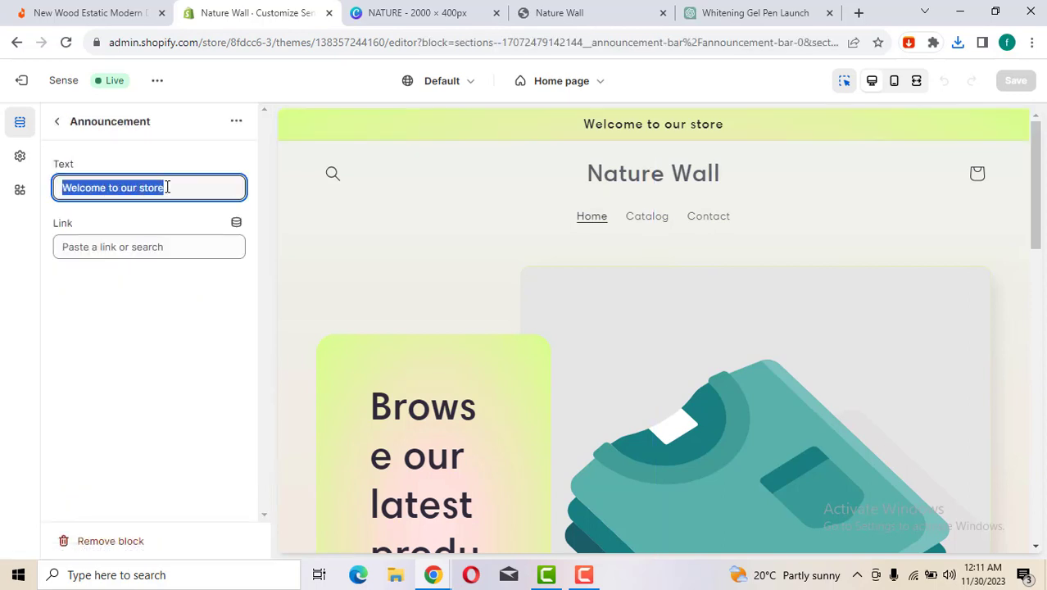
pyautogui.press('BackSpace')
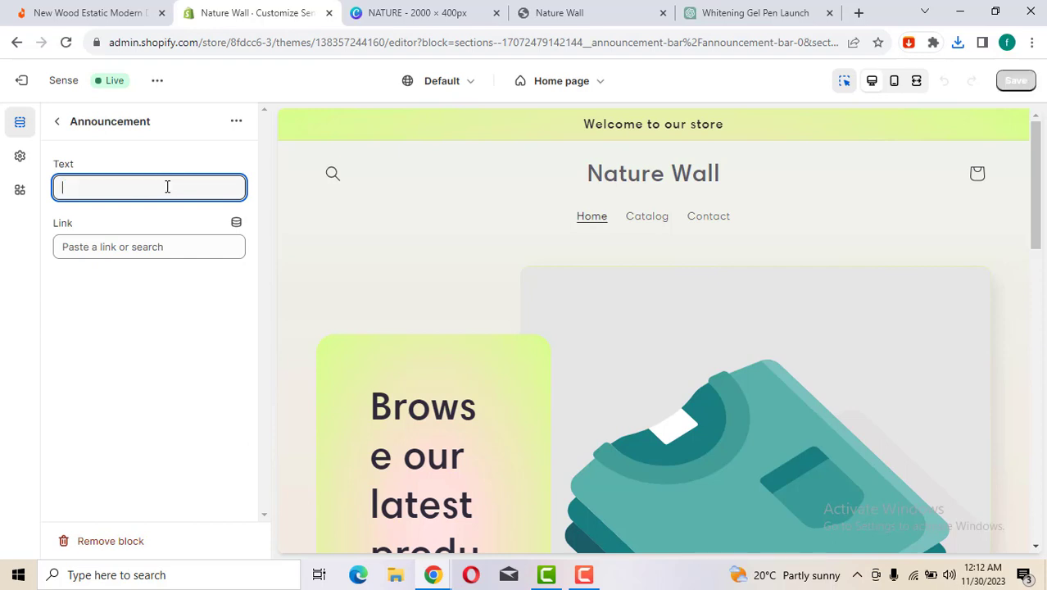
pyautogui.write('Free ')
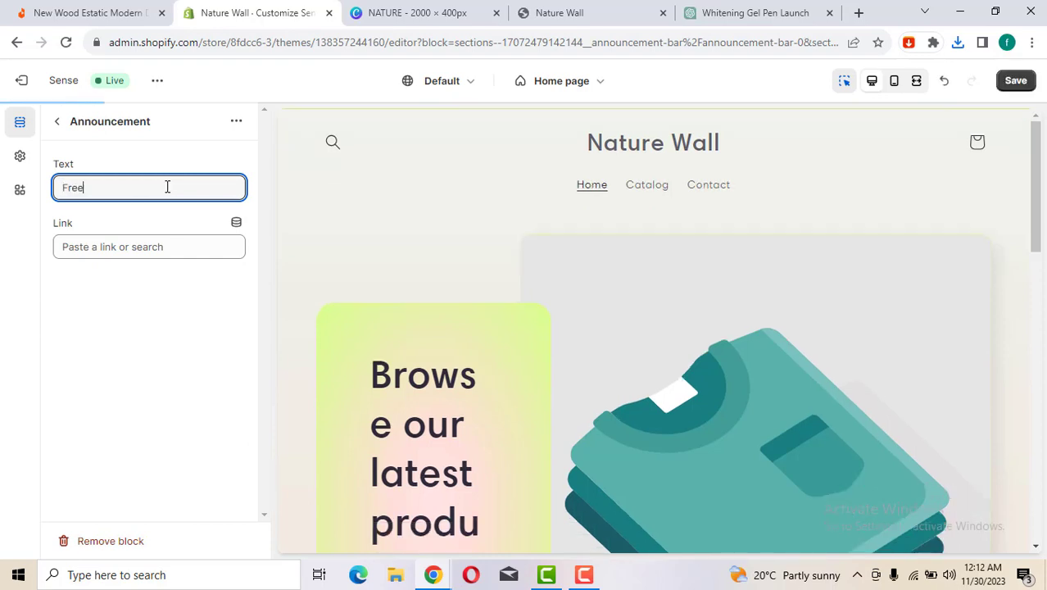
pyautogui.write('S')
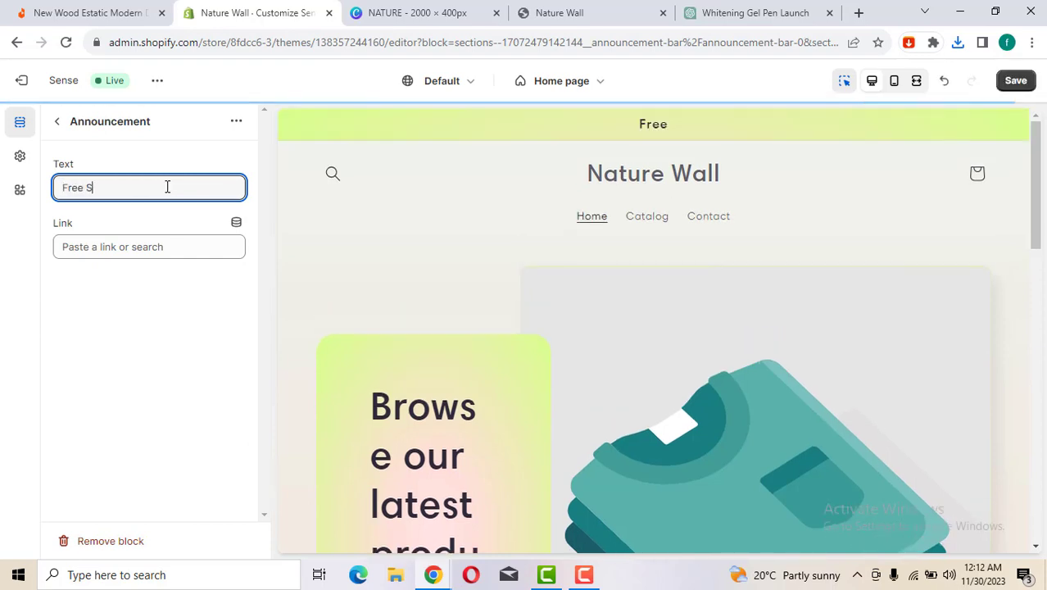
pyautogui.write('hippi')
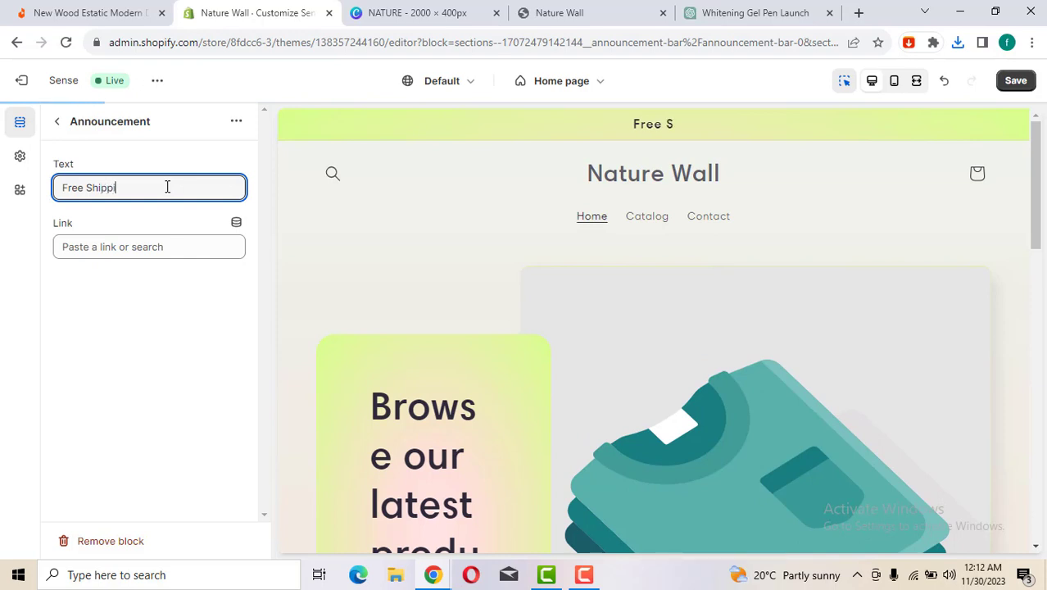
pyautogui.write('ng All over')
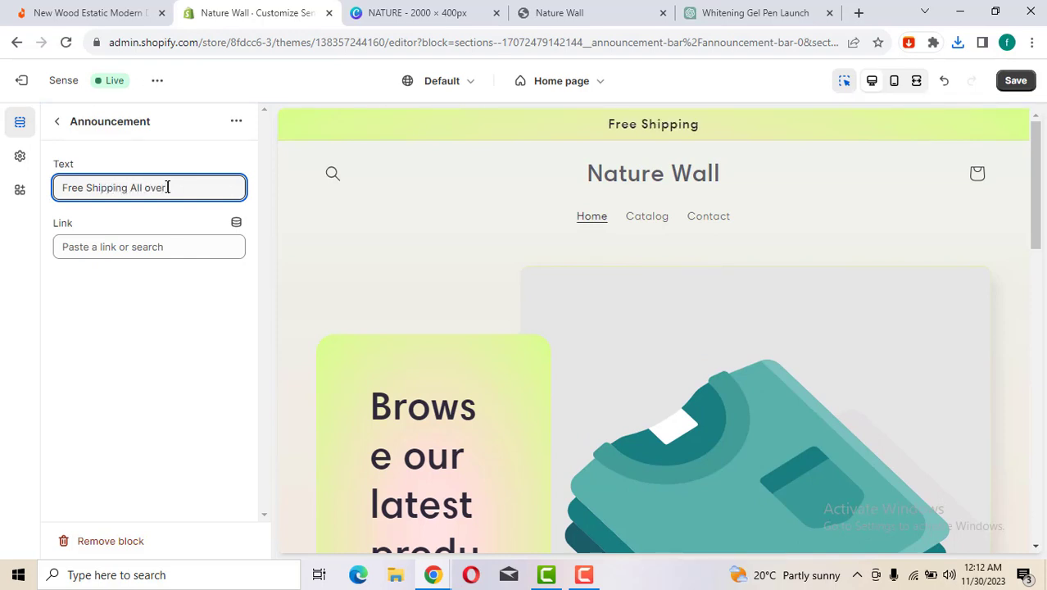
pyautogui.write(' P')
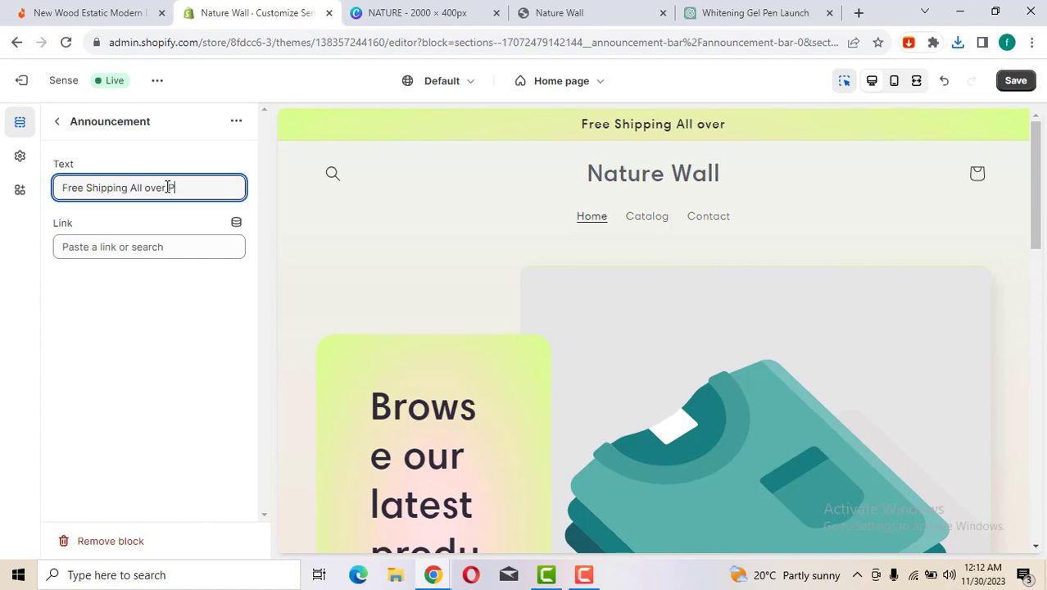
pyautogui.write('akistan ')
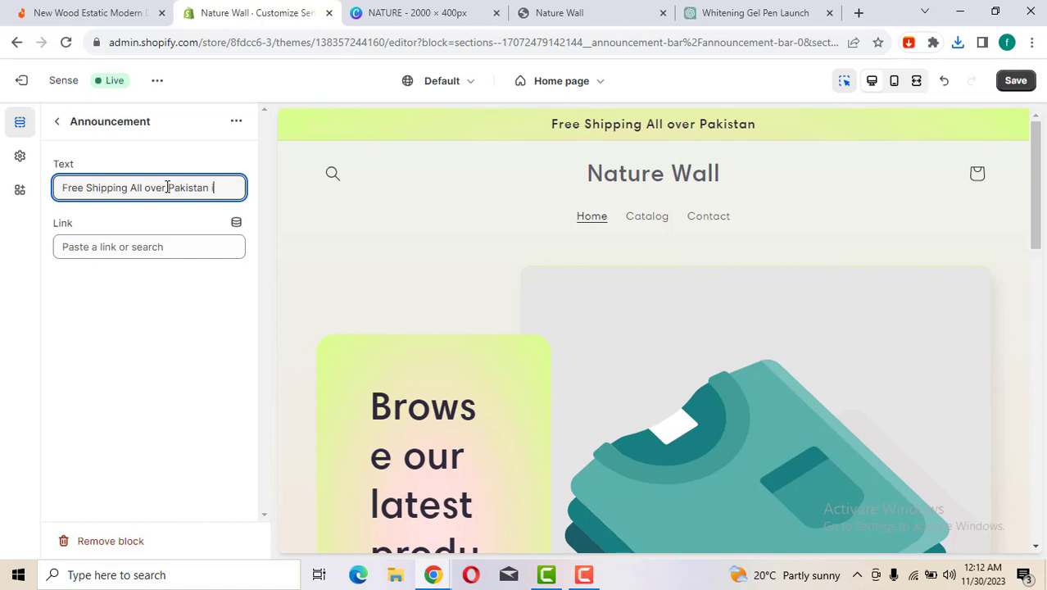
pyautogui.write('in')
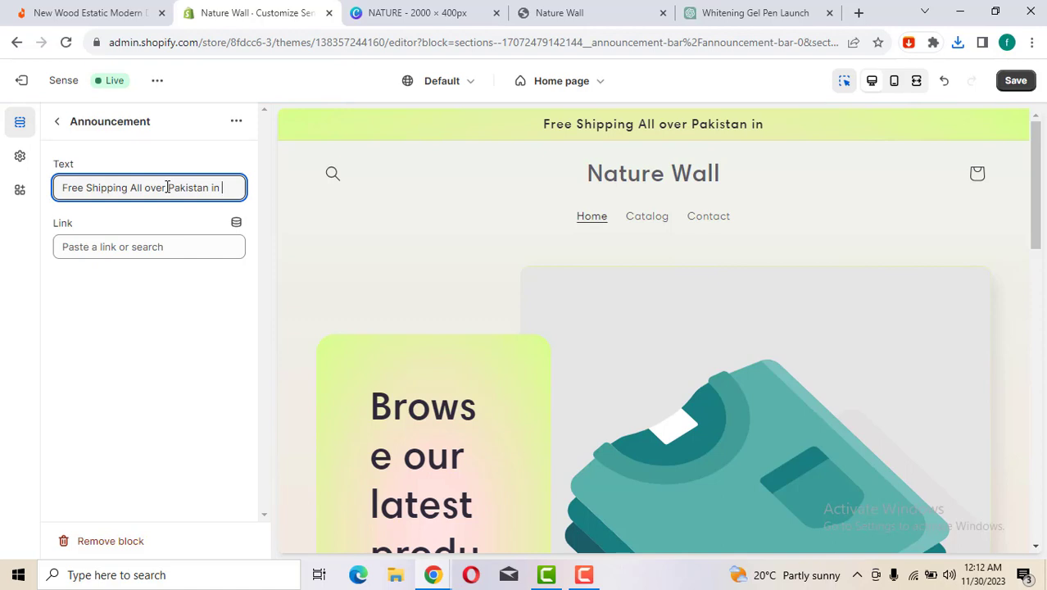
pyautogui.write('This Week')
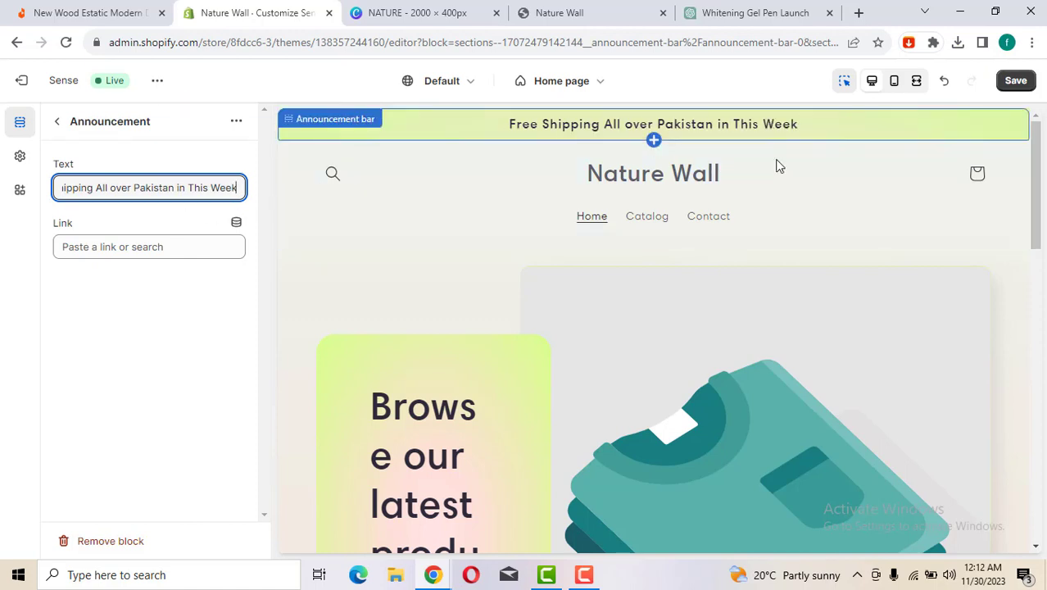
pyautogui.click(1015, 89)
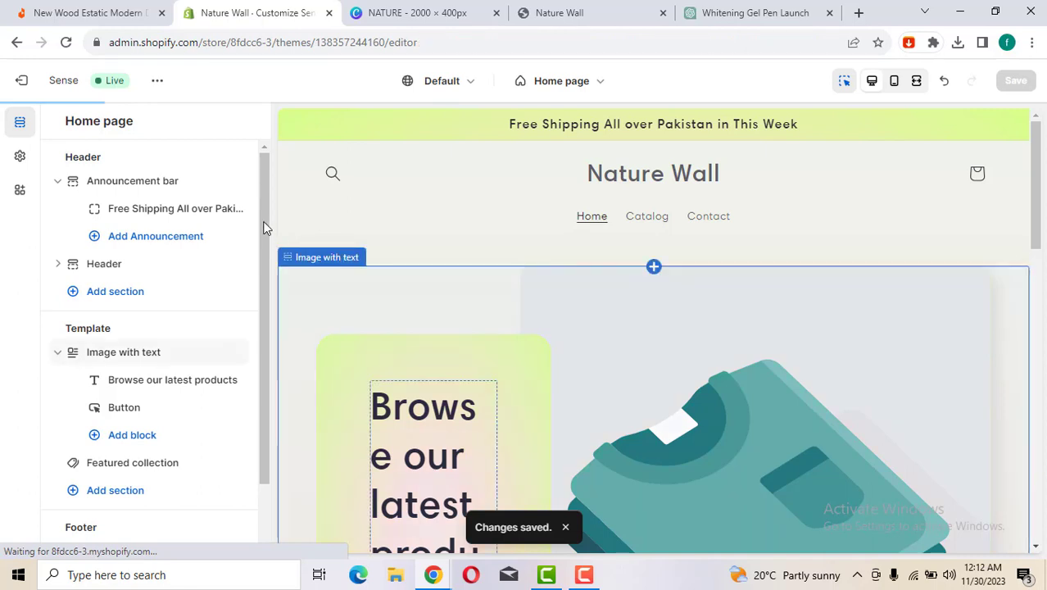
# - Replace the heading text in the home page's Image with text section with "Best Product for House"
pyautogui.scroll(-2, 269, 238)
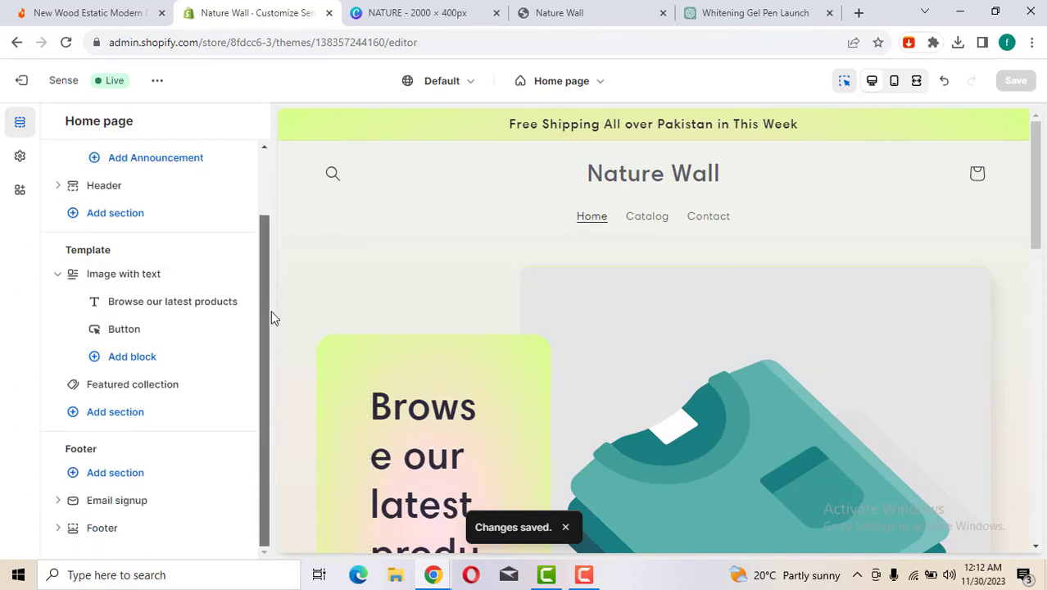
pyautogui.scroll(1, 271, 310)
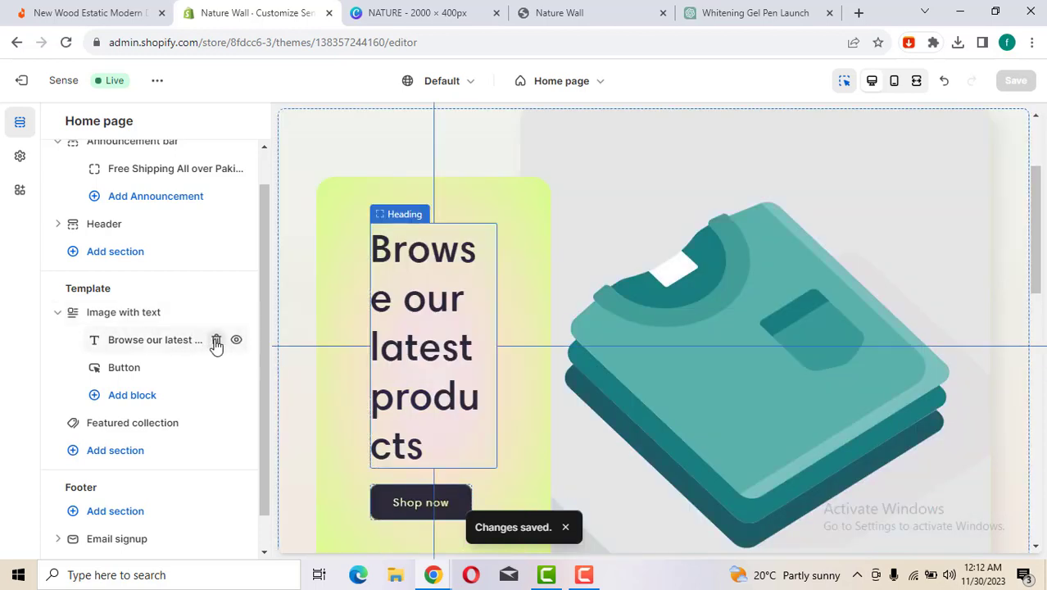
pyautogui.click(412, 338)
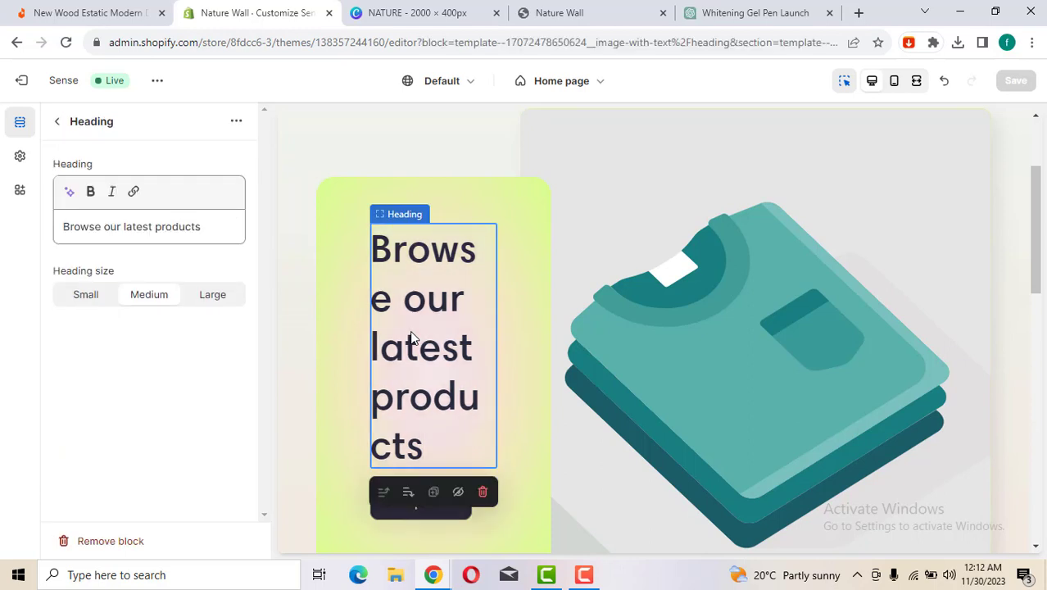
pyautogui.tripleClick(412, 338)
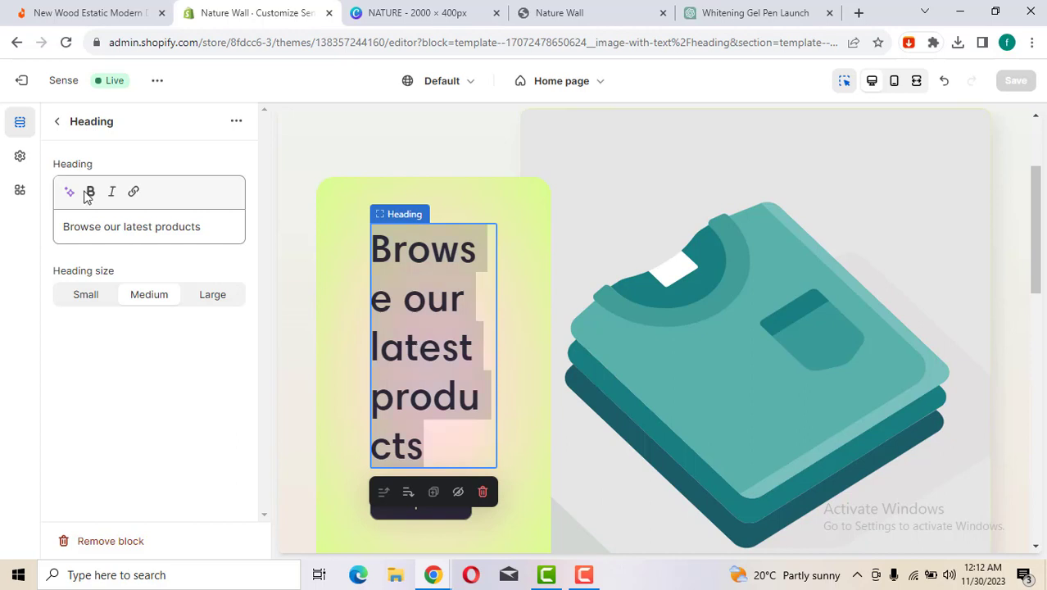
pyautogui.tripleClick(187, 225)
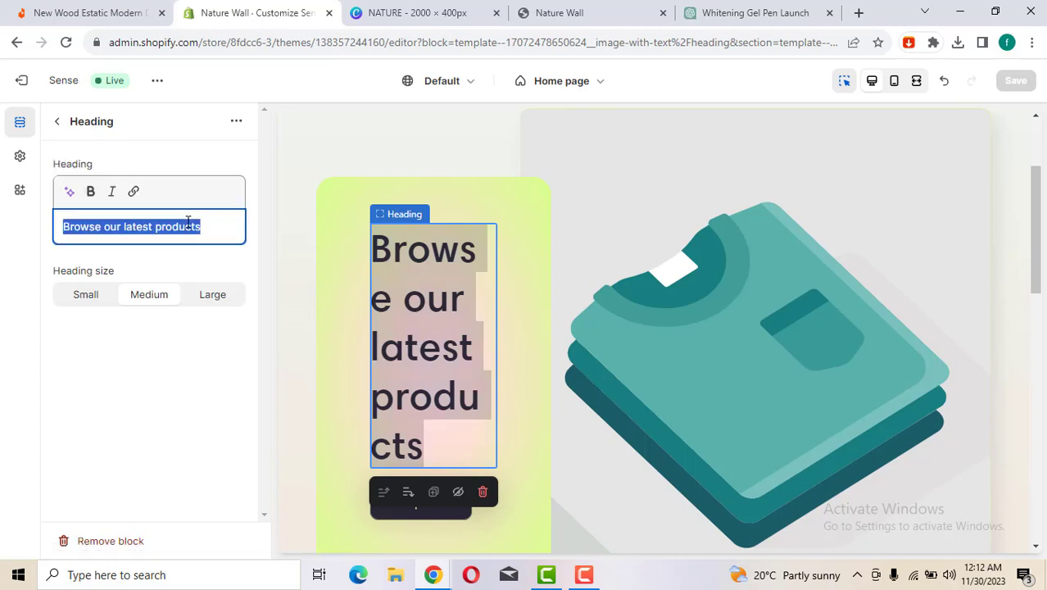
pyautogui.press('BackSpace')
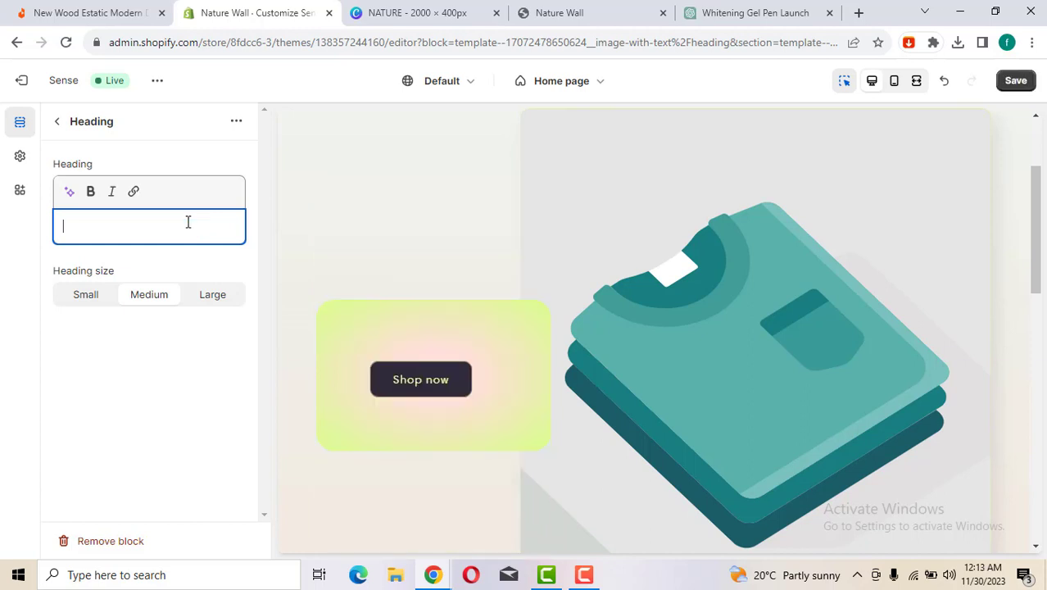
pyautogui.write('V')
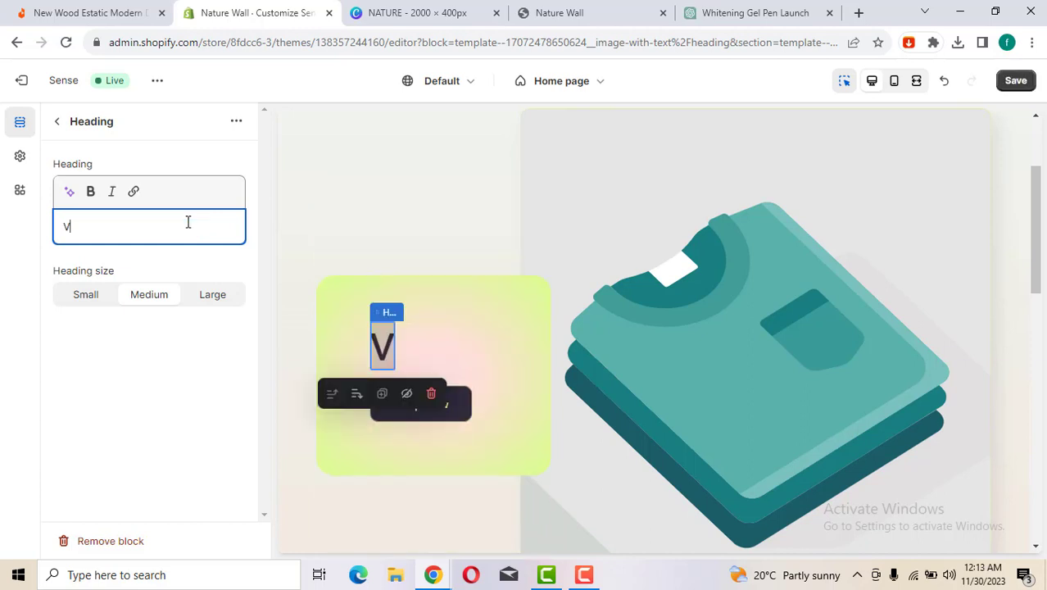
pyautogui.press('BackSpace')
pyautogui.write('Be')
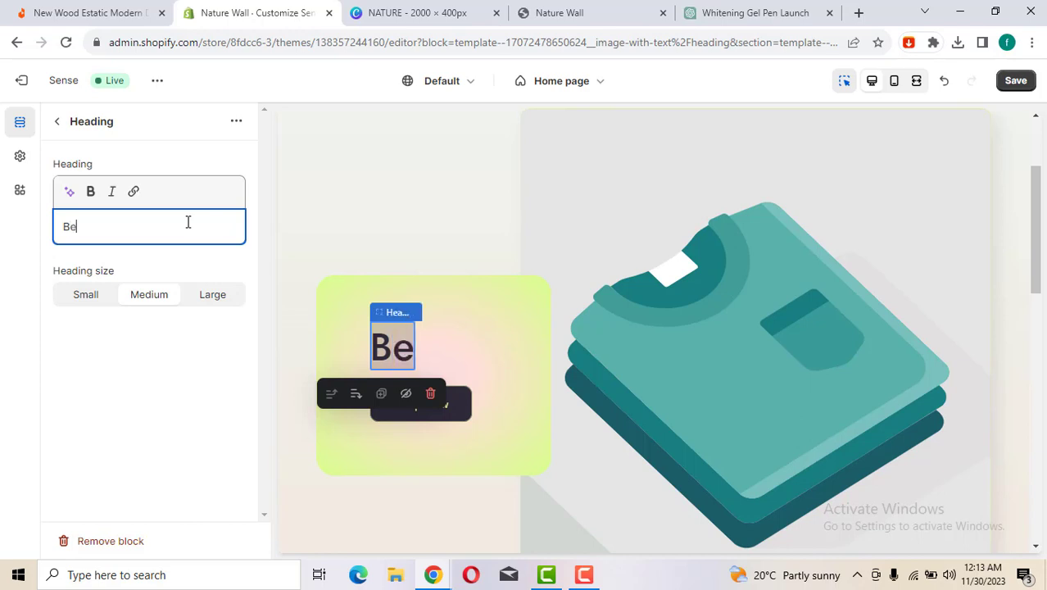
pyautogui.write('st')
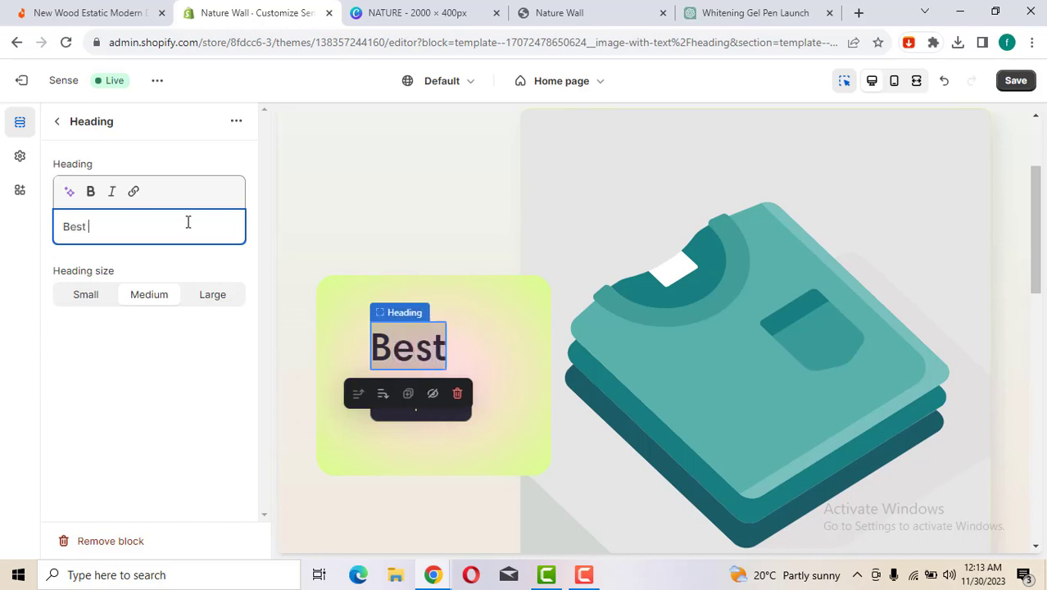
pyautogui.write(' Pro')
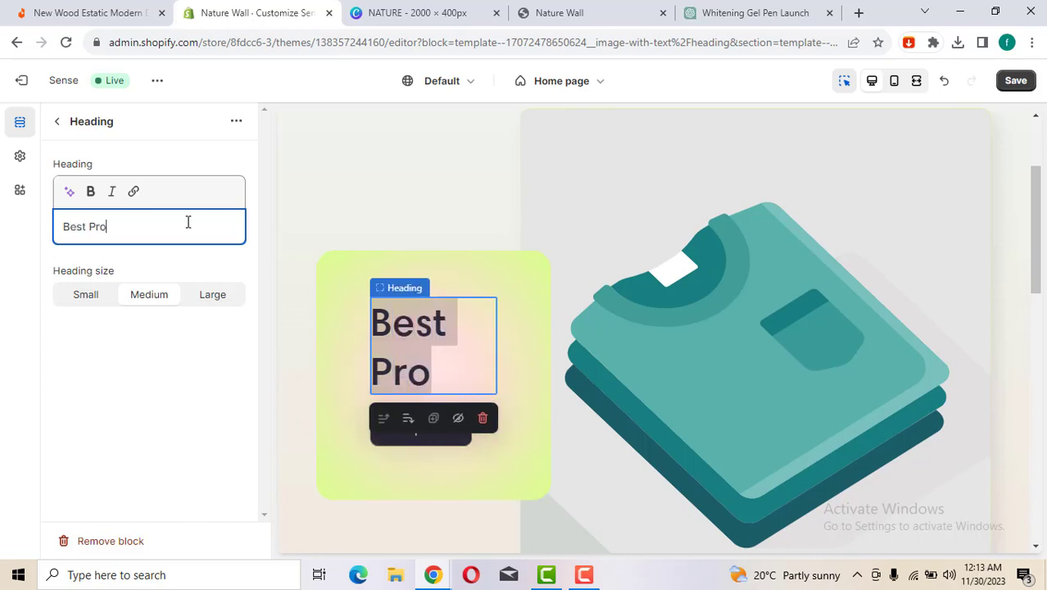
pyautogui.write('duct')
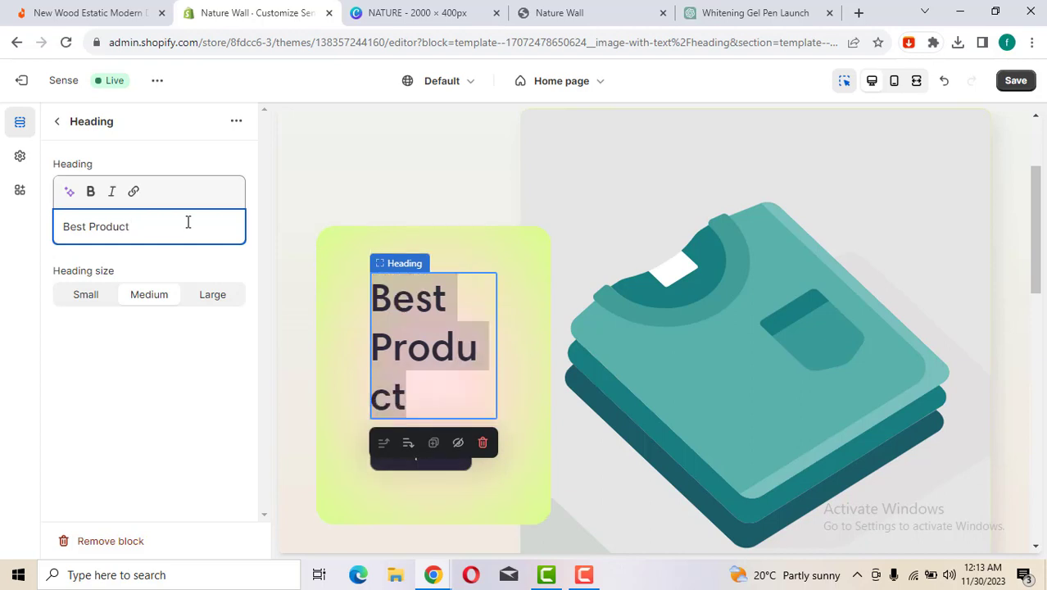
pyautogui.write(' for ')
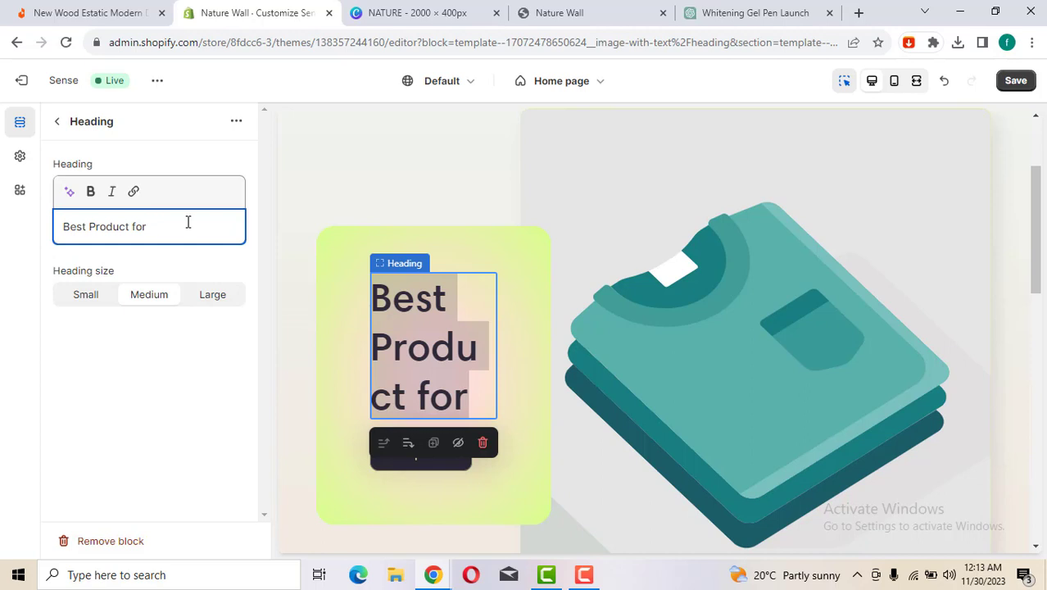
pyautogui.write('House')
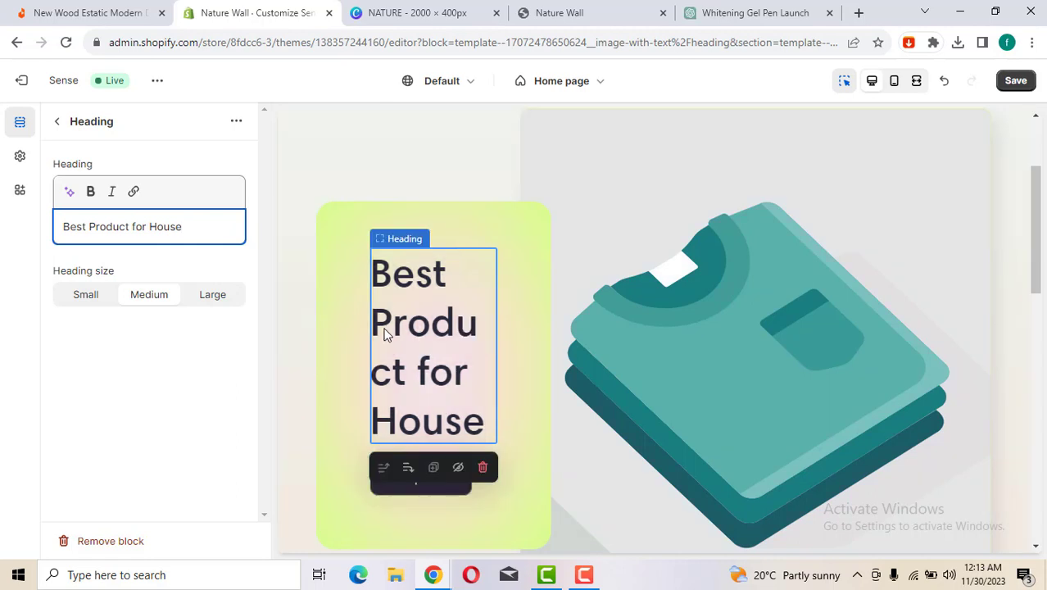
pyautogui.click(165, 260)
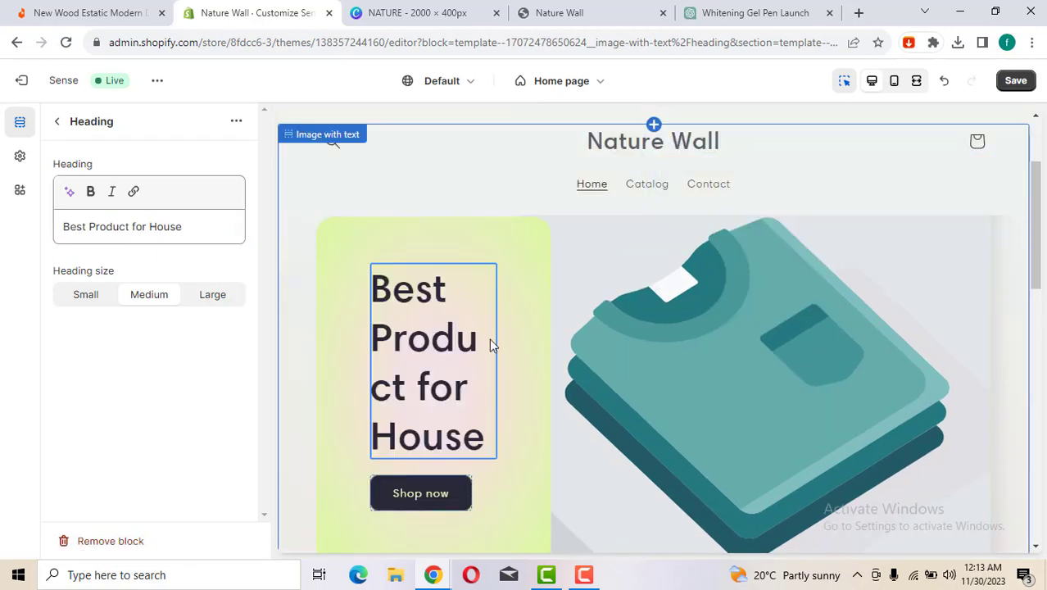
# - Check the new heading in the home page preview and save the theme
pyautogui.moveTo(1038, 187); pyautogui.dragTo(1038, 166)
pyautogui.moveTo(1044, 266); pyautogui.dragTo(1041, 235)
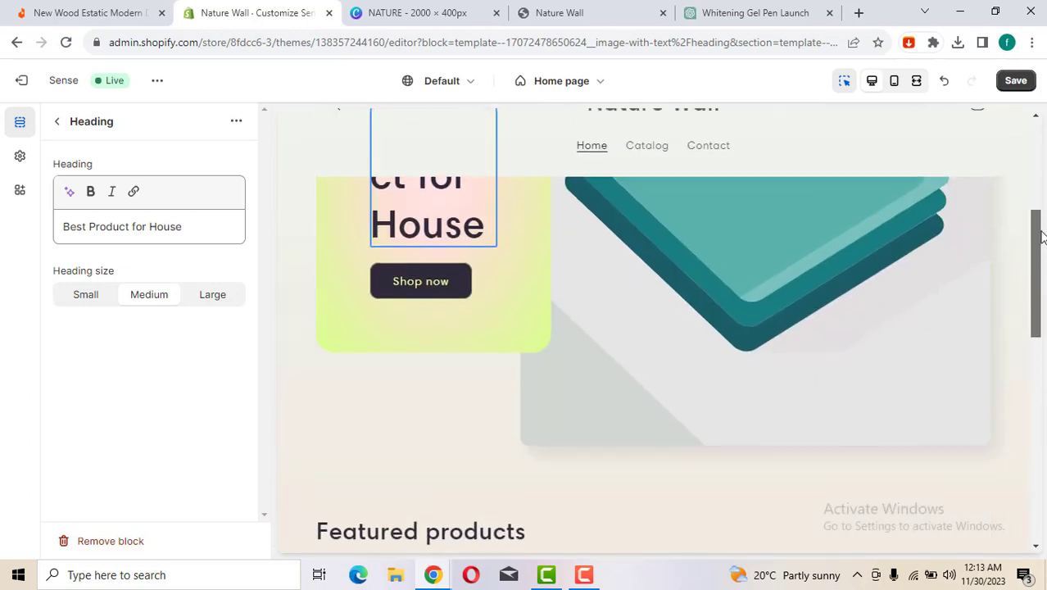
pyautogui.scroll(-1, 461, 308)
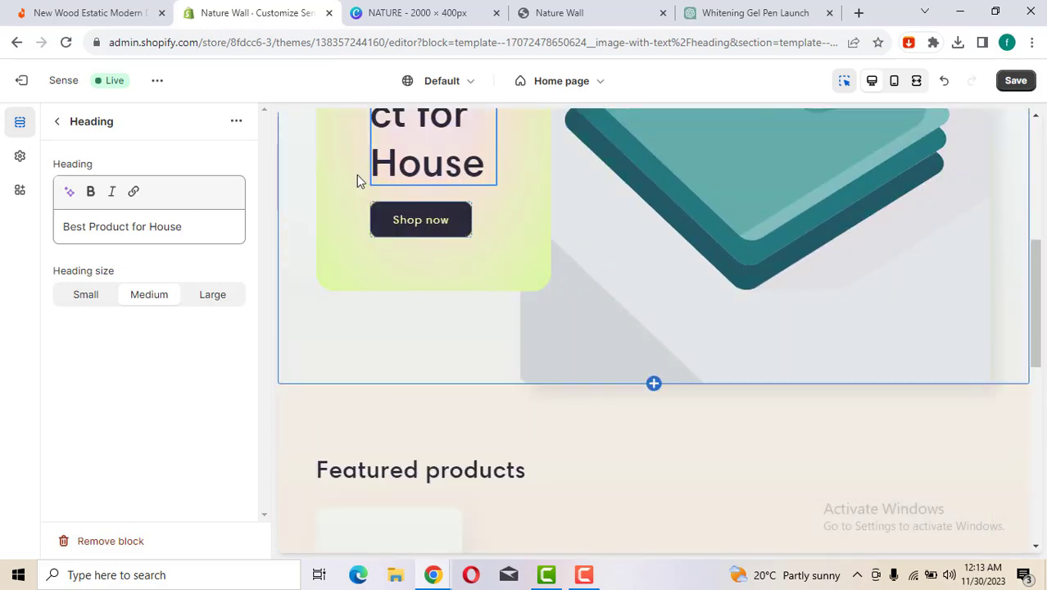
pyautogui.click(1014, 81)
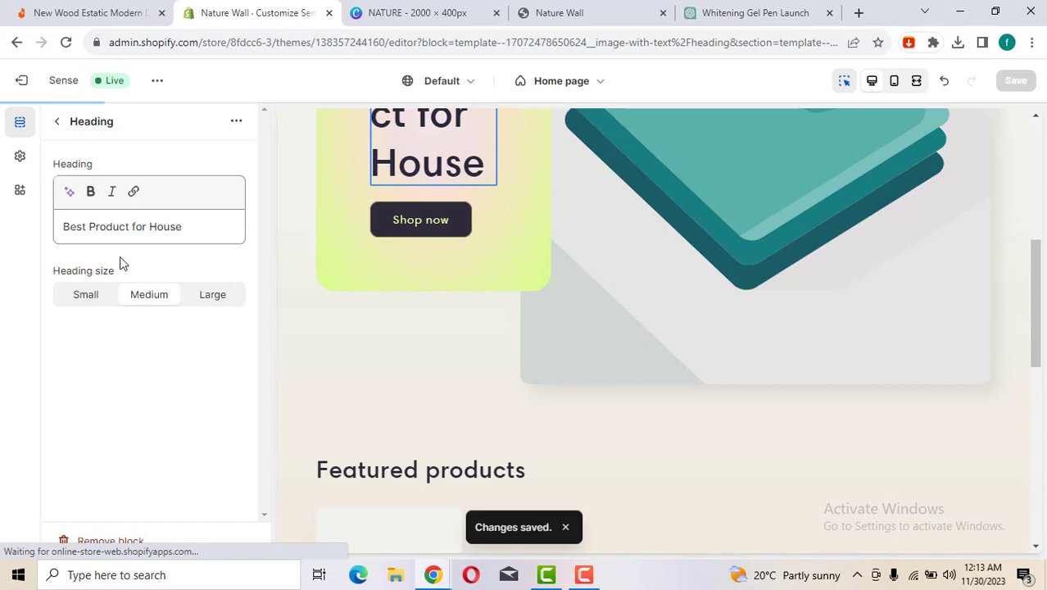
# - Set the "Best Product for House" heading size to Small and check it in the desktop preview
pyautogui.click(85, 295)
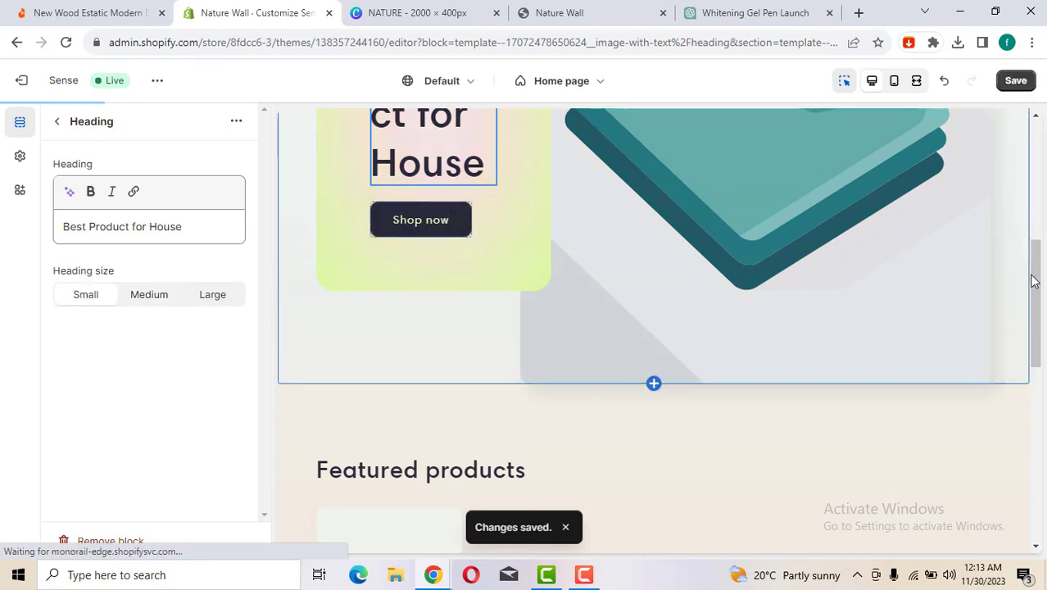
pyautogui.scroll(3, 1039, 228)
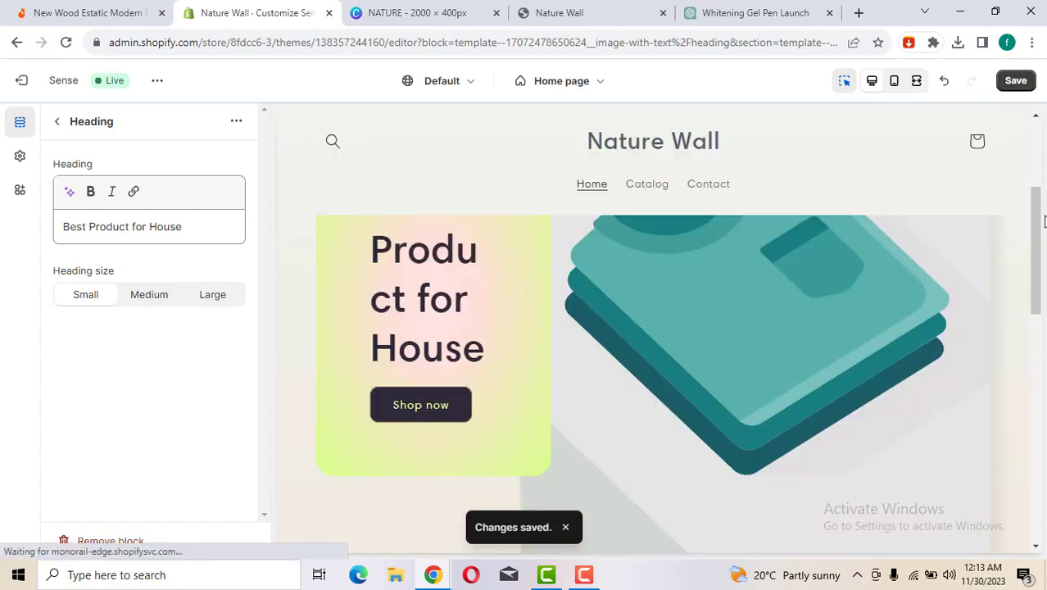
pyautogui.scroll(-3, 1044, 220)
pyautogui.scroll(6, 1039, 246)
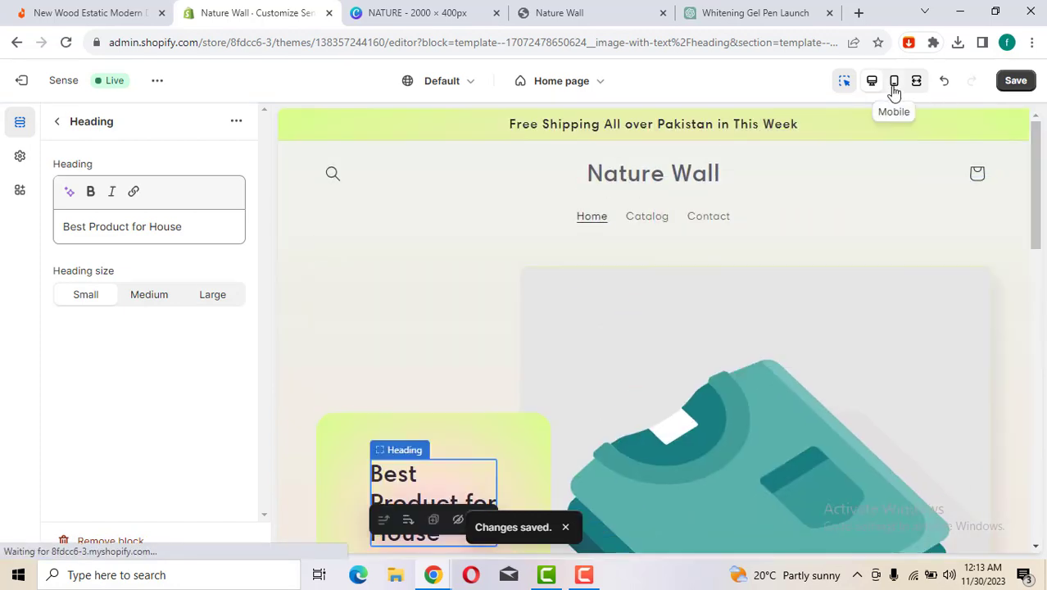
# - Switch the theme preview to the mobile layout and save the heading size change
pyautogui.click(893, 87)
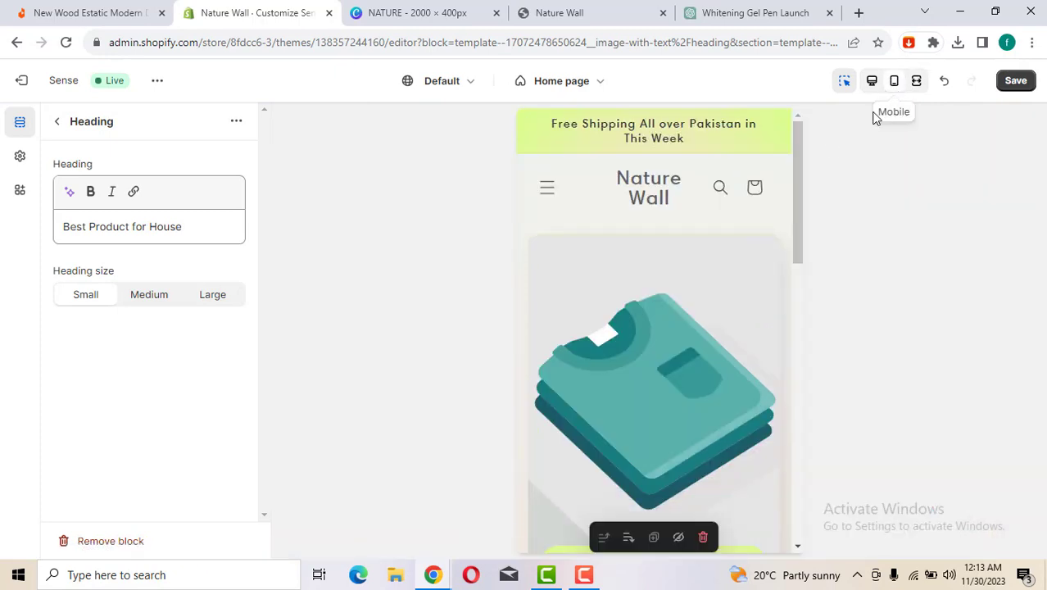
pyautogui.moveTo(799, 170); pyautogui.dragTo(806, 148)
pyautogui.click(1015, 81)
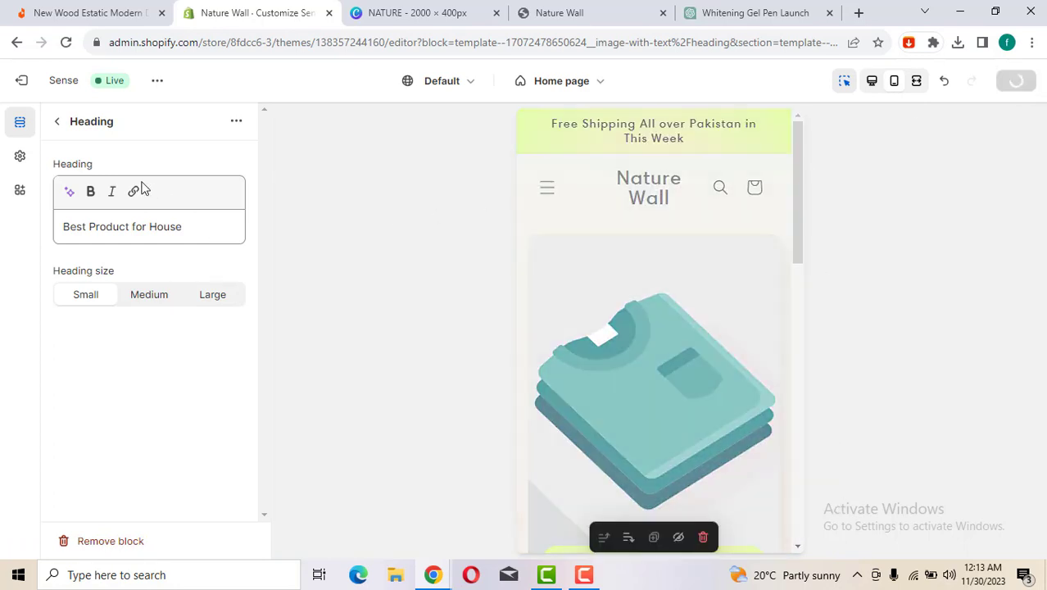
# - Return to the home page's section list, review the mobile preview and look over the Image with text section's settings
pyautogui.click(55, 127)
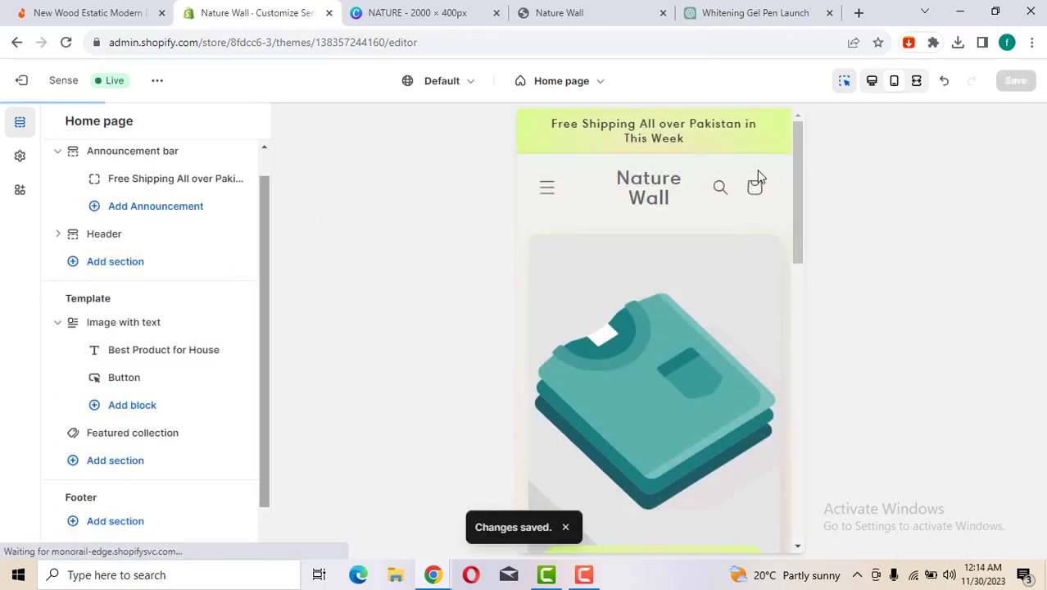
pyautogui.moveTo(800, 203); pyautogui.dragTo(820, 395)
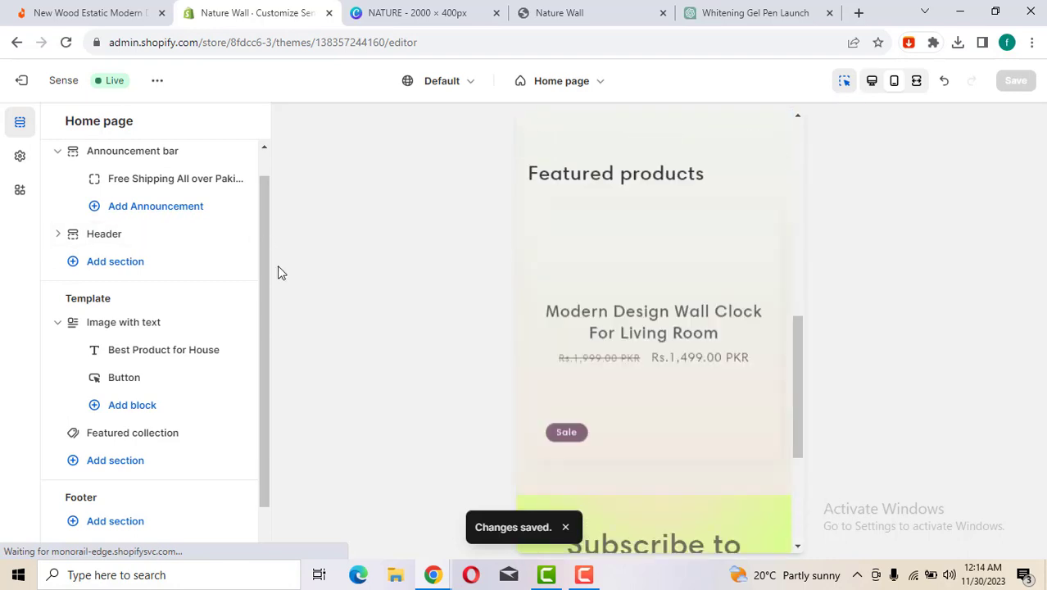
pyautogui.click(114, 332)
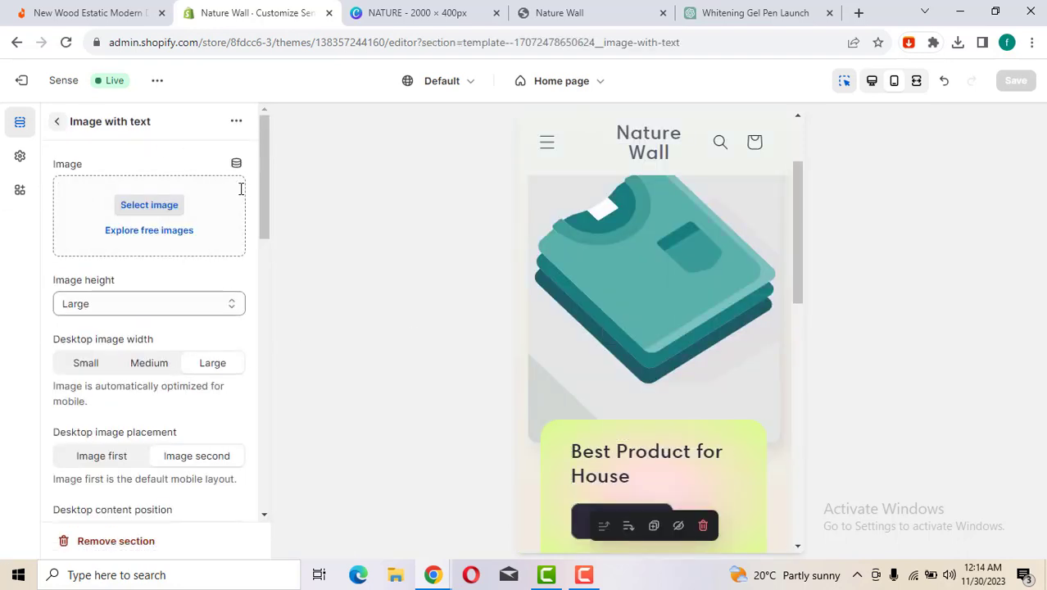
pyautogui.click(56, 121)
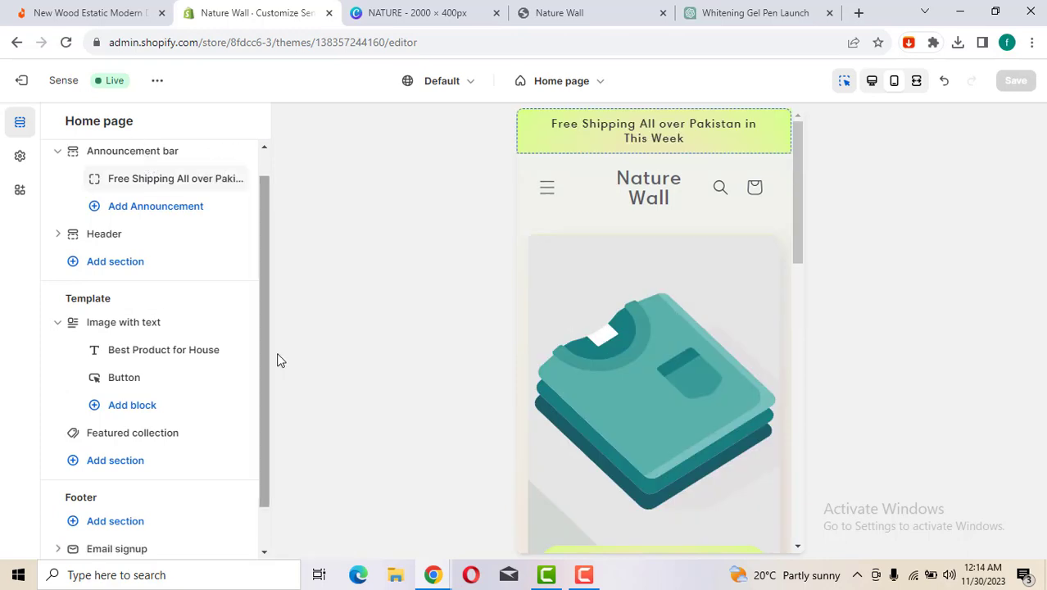
pyautogui.scroll(1, 266, 238)
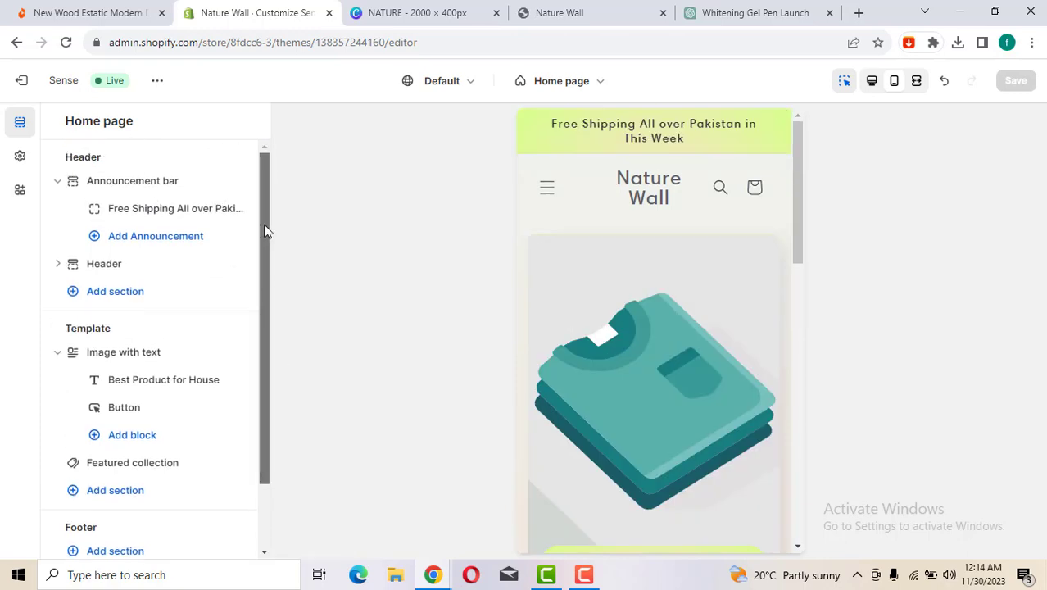
# - Review the Header section's logo position, menu and color scheme settings
pyautogui.click(656, 185)
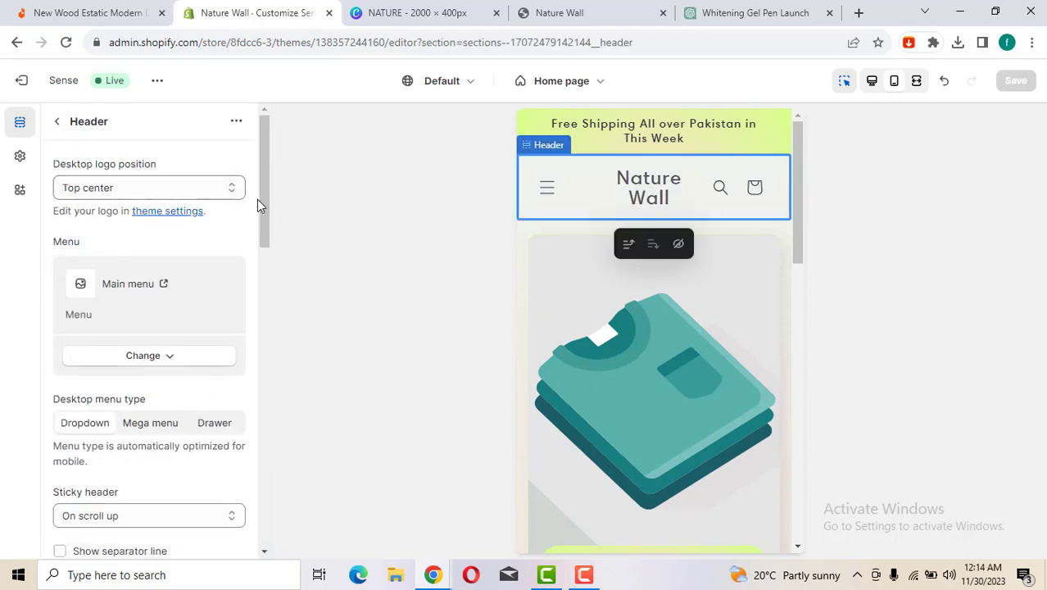
pyautogui.moveTo(264, 210); pyautogui.dragTo(263, 320)
pyautogui.click(546, 576)
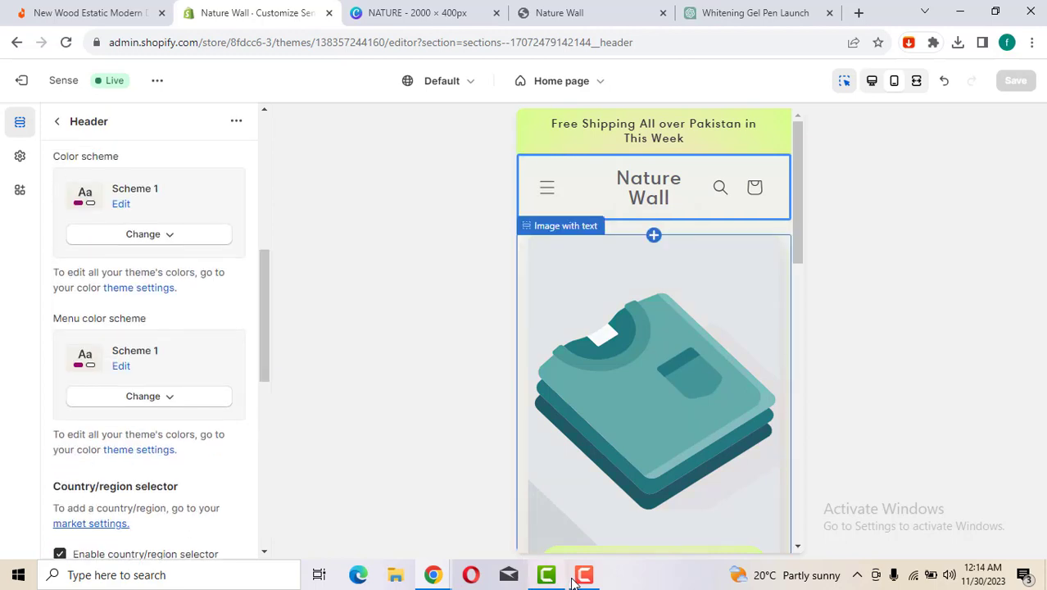
pyautogui.click(969, 501)
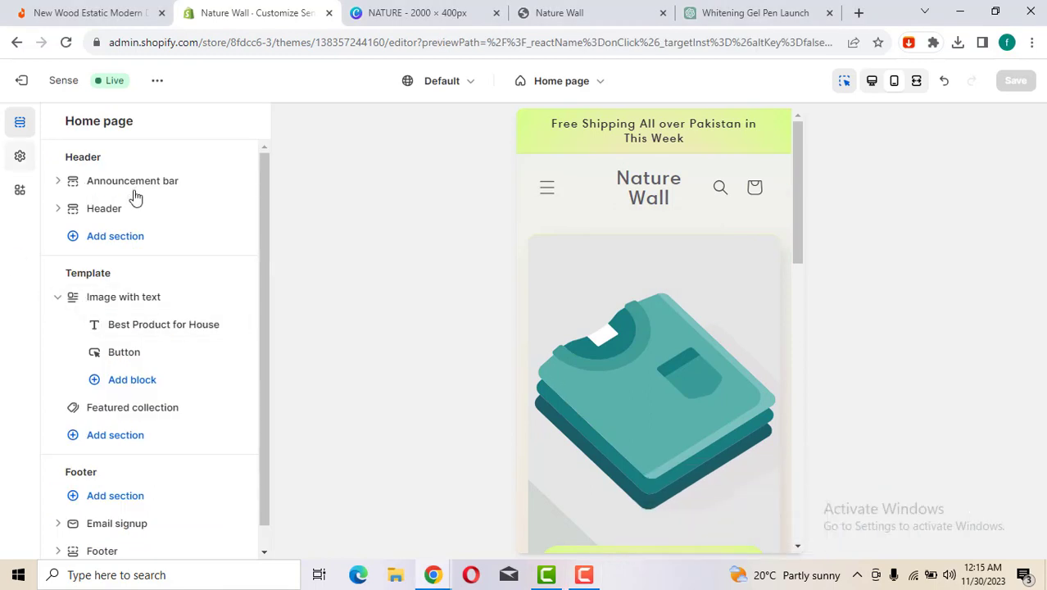
# - Upload the NATURE PNG from the Downloads folder and set it as the logo in the theme settings
pyautogui.click(18, 156)
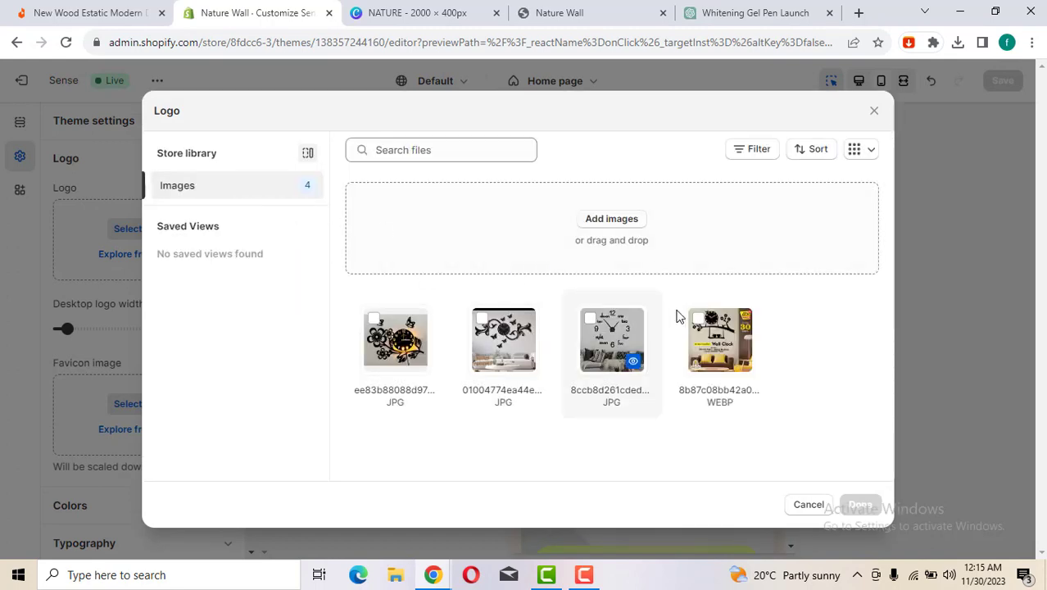
pyautogui.click(611, 219)
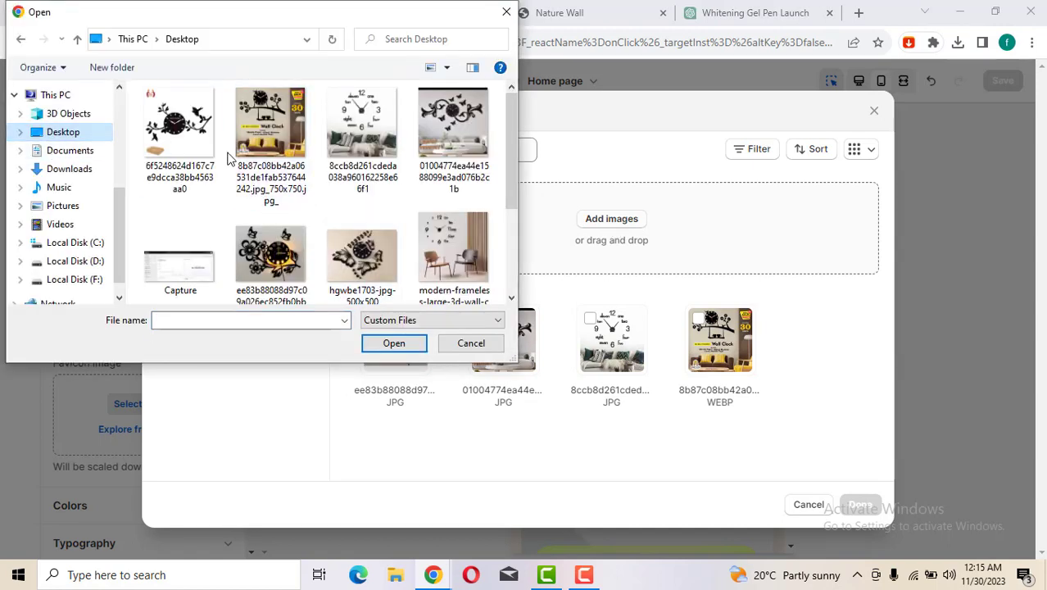
pyautogui.click(509, 234)
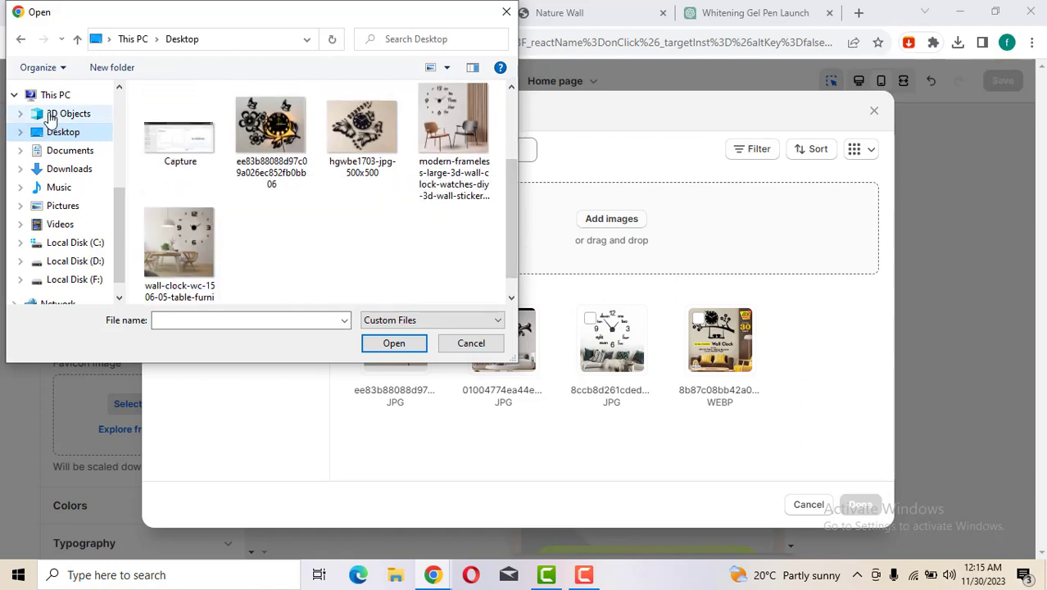
pyautogui.click(59, 152)
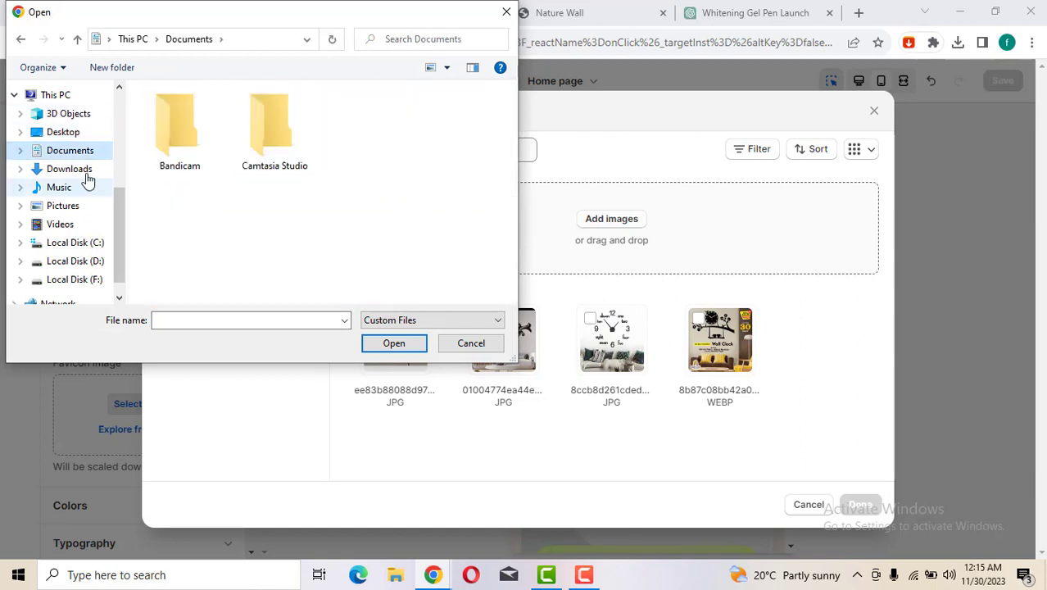
pyautogui.click(85, 171)
pyautogui.click(205, 159)
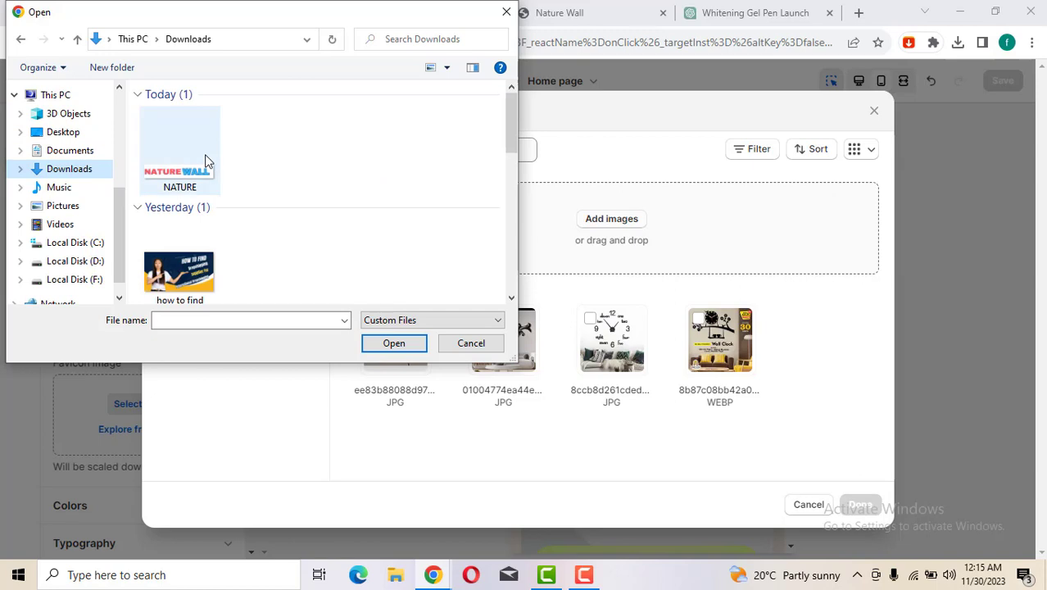
pyautogui.click(392, 344)
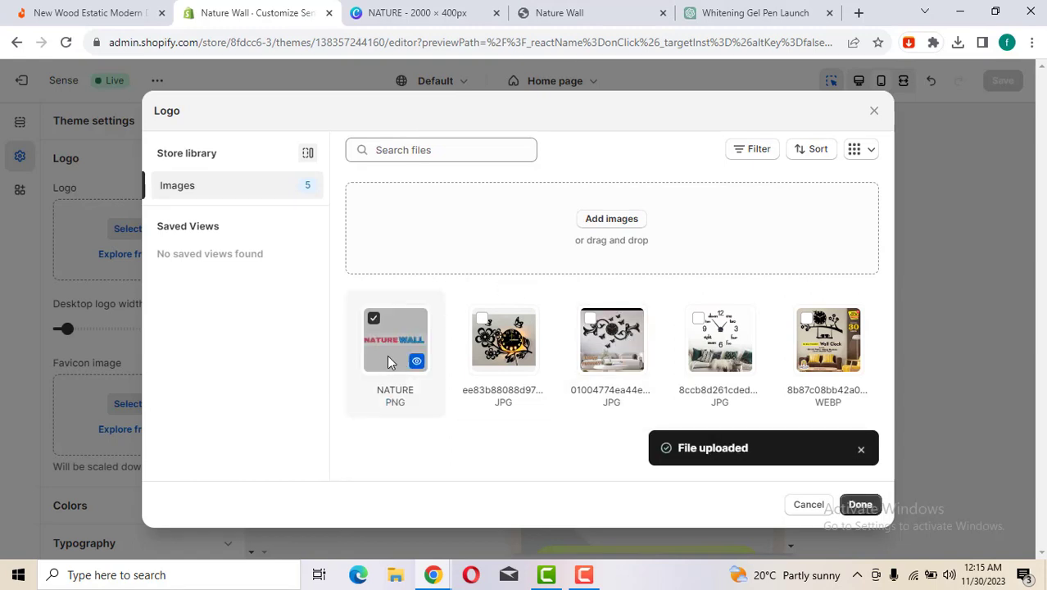
pyautogui.click(859, 505)
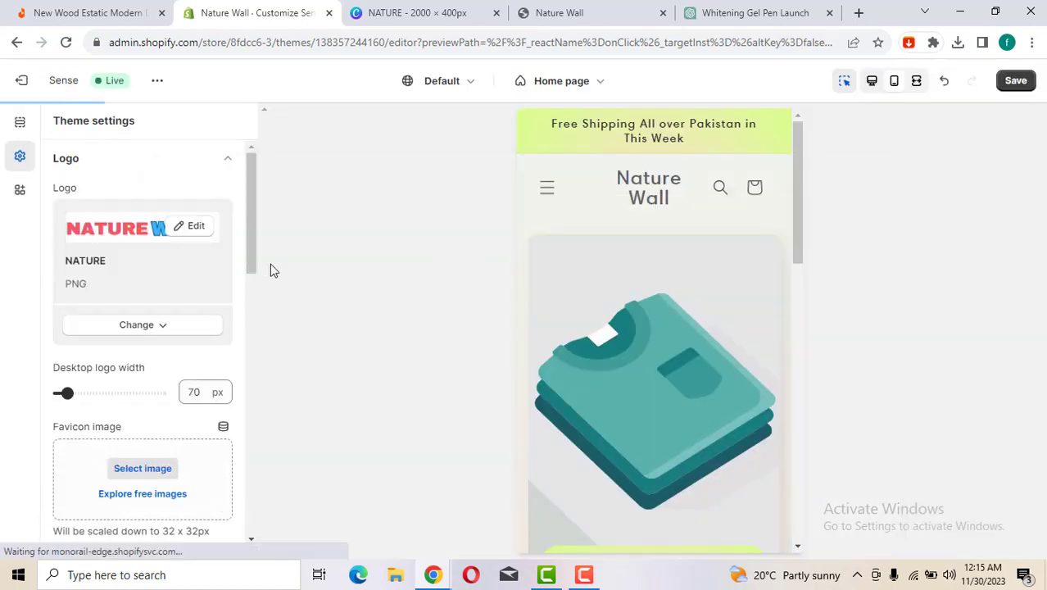
pyautogui.moveTo(253, 248); pyautogui.dragTo(253, 254)
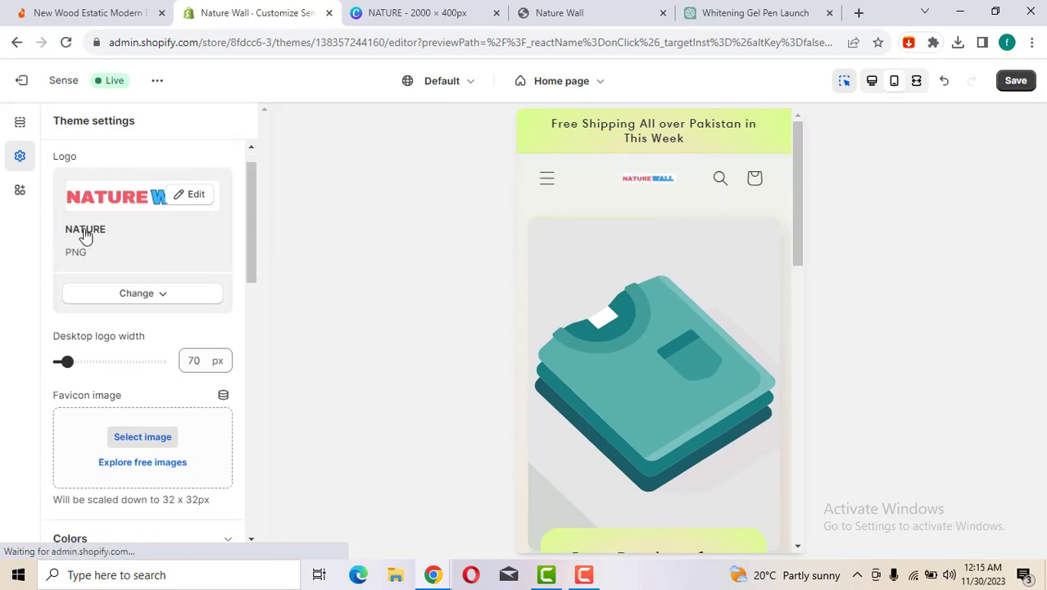
# - Search the web for "bg remove" in a new browser tab and open the remove.bg site
pyautogui.click(859, 15)
pyautogui.write('bg')
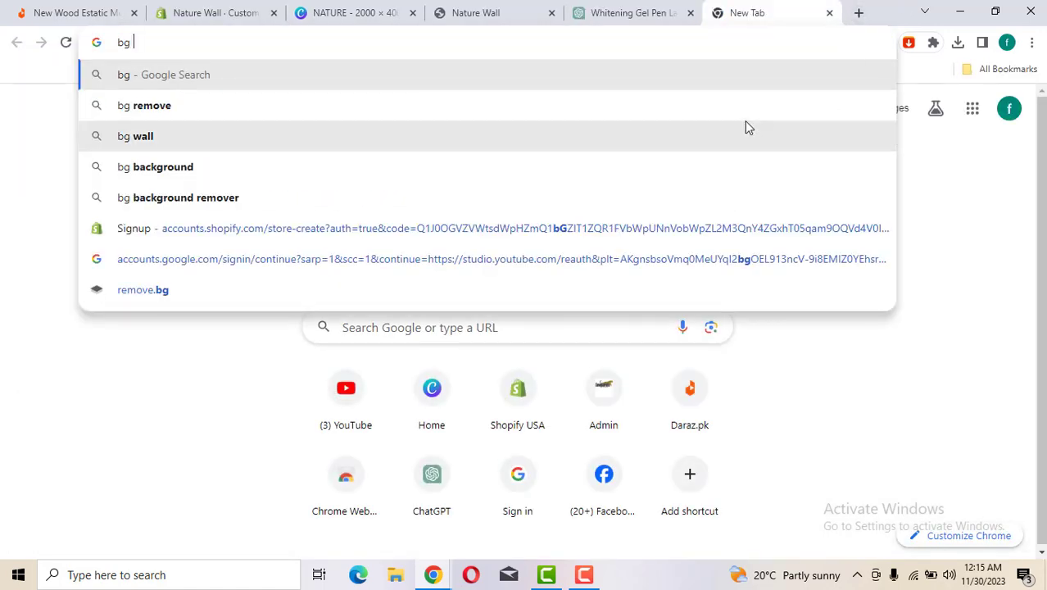
pyautogui.click(745, 110)
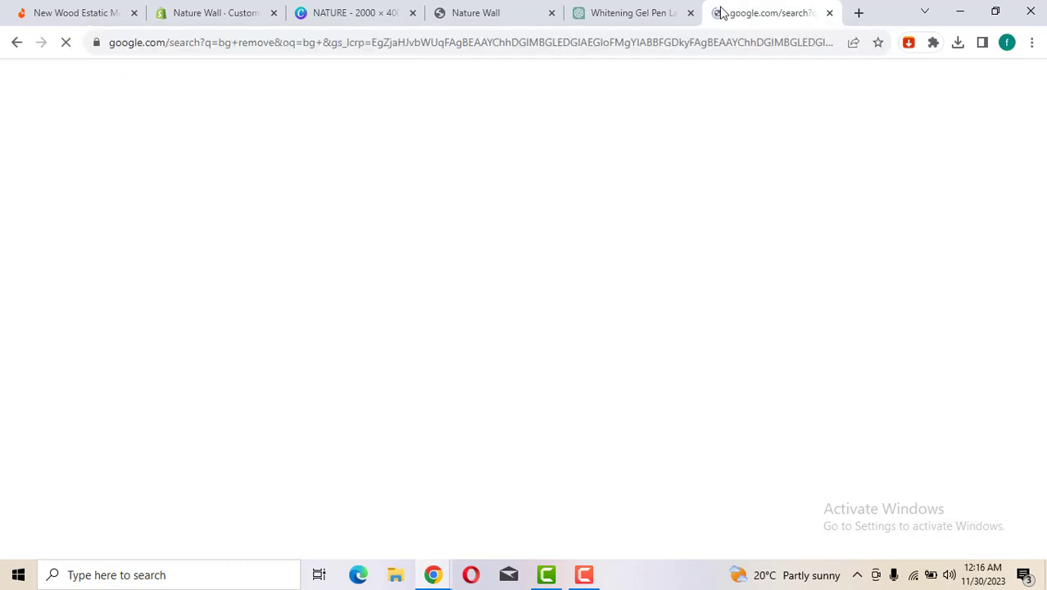
pyautogui.click(281, 248)
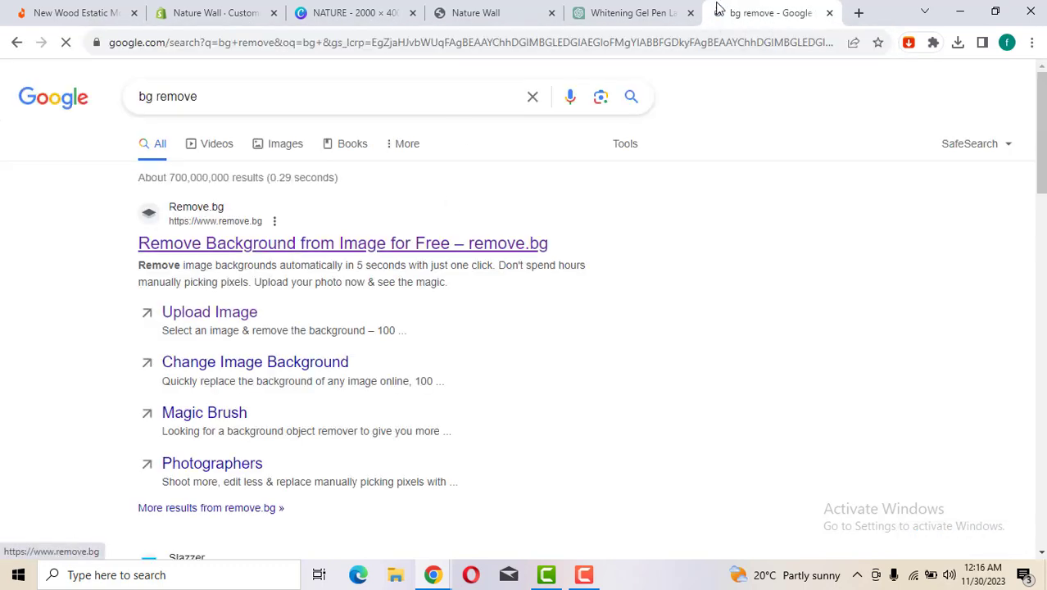
pyautogui.moveTo(760, 7); pyautogui.dragTo(483, 12)
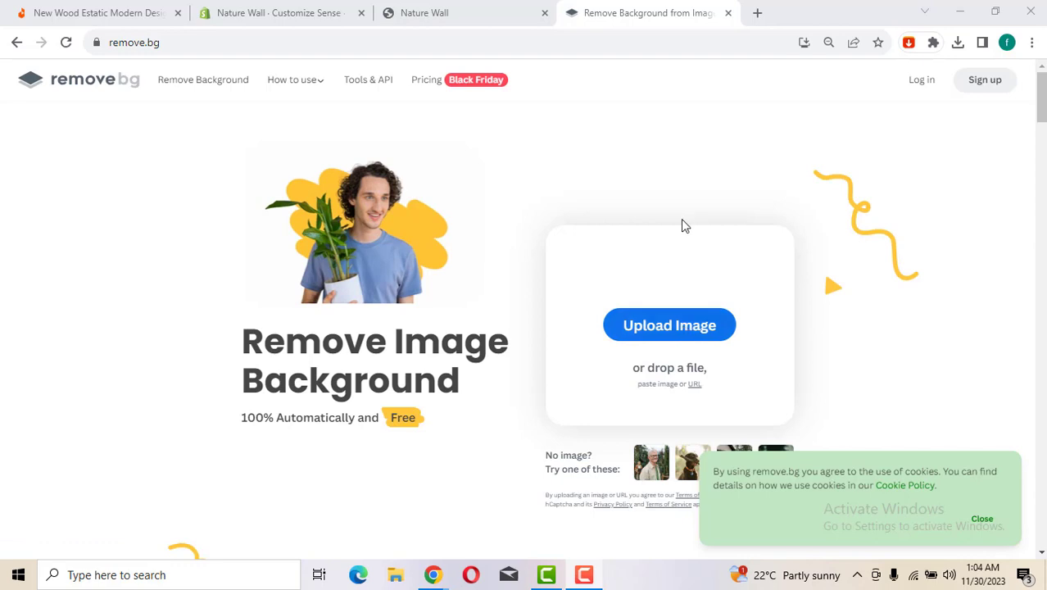
# - Check the logo on the live storefront and return to the theme editor's home page section list
pyautogui.click(518, 7)
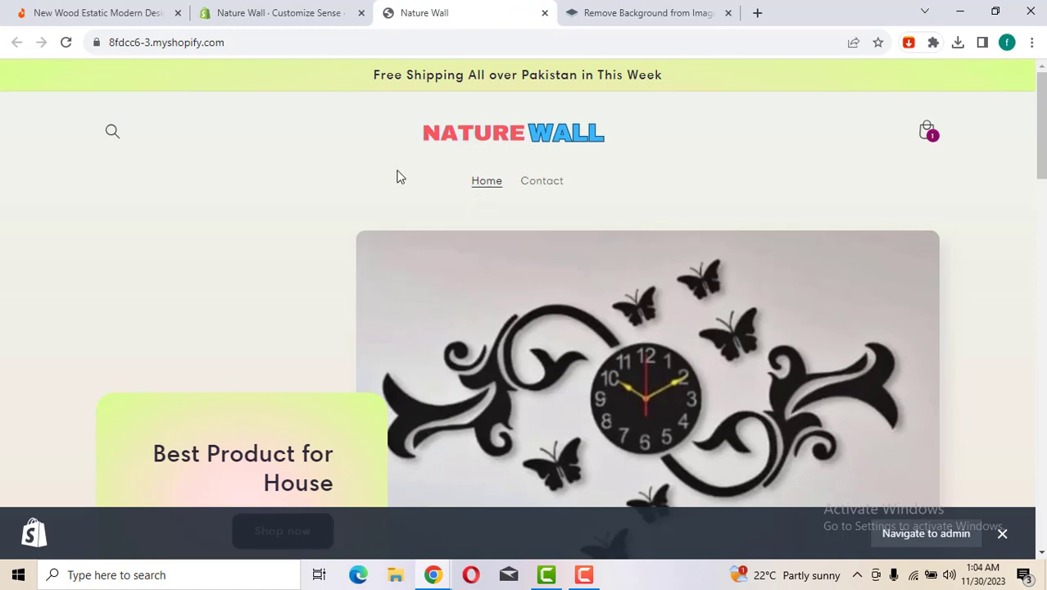
pyautogui.click(259, 6)
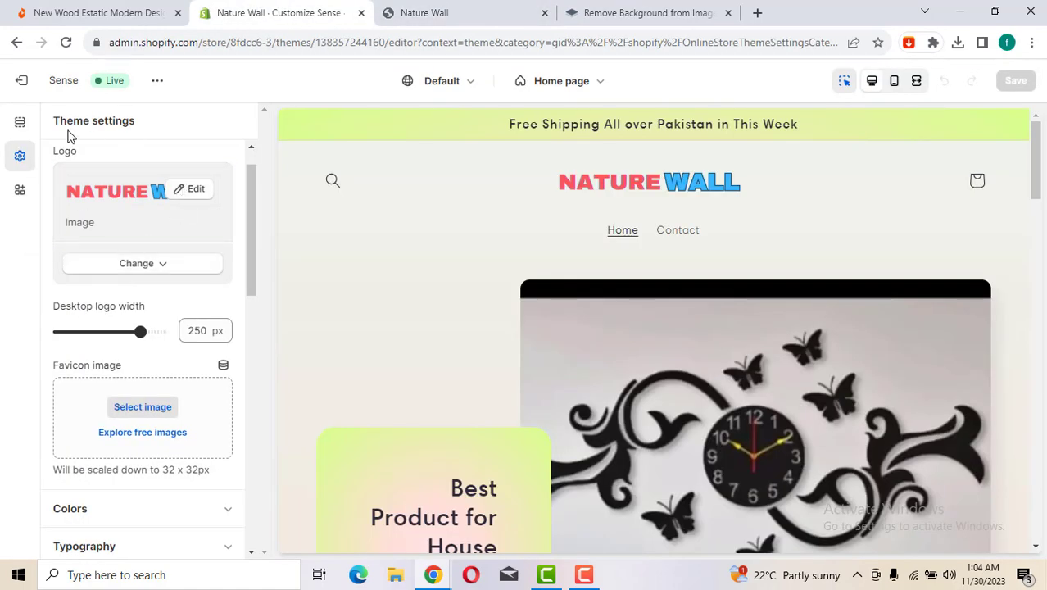
pyautogui.click(19, 122)
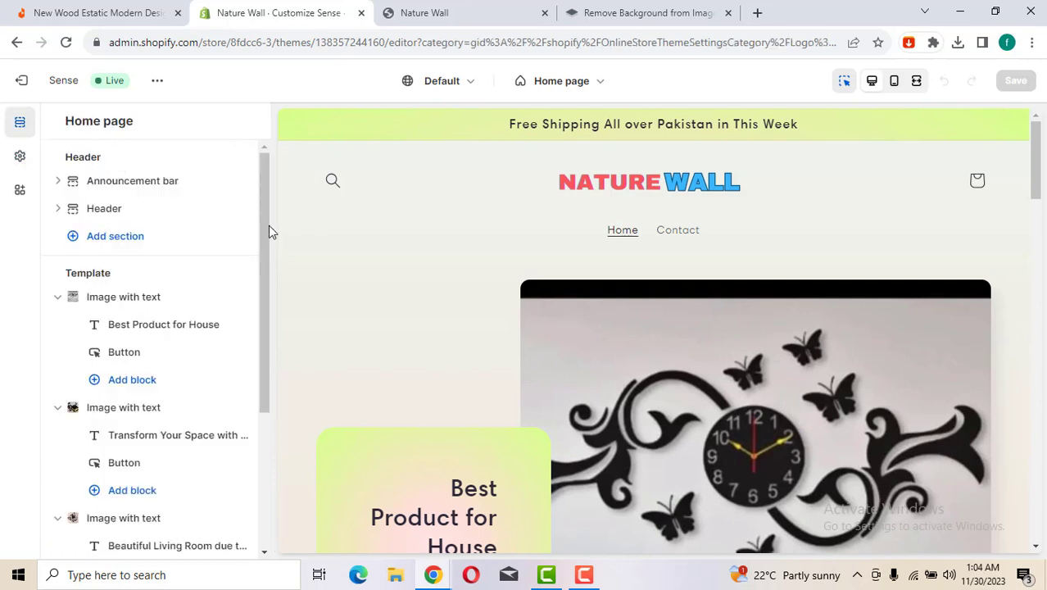
# - Review the settings of the first Image with text section and its "Best Product for House" heading
pyautogui.moveTo(271, 232); pyautogui.dragTo(276, 283)
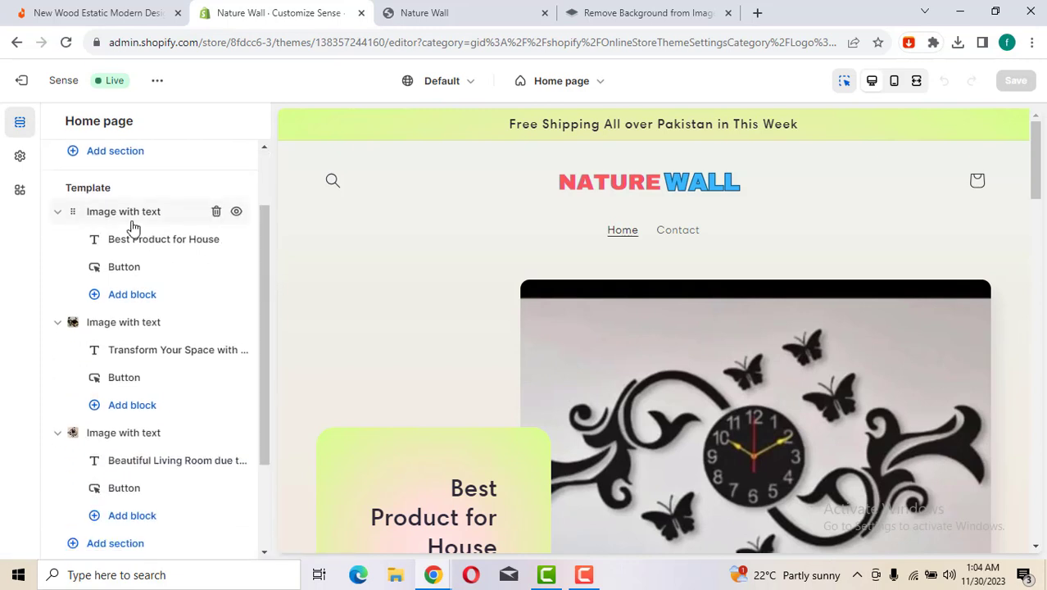
pyautogui.moveTo(131, 224)
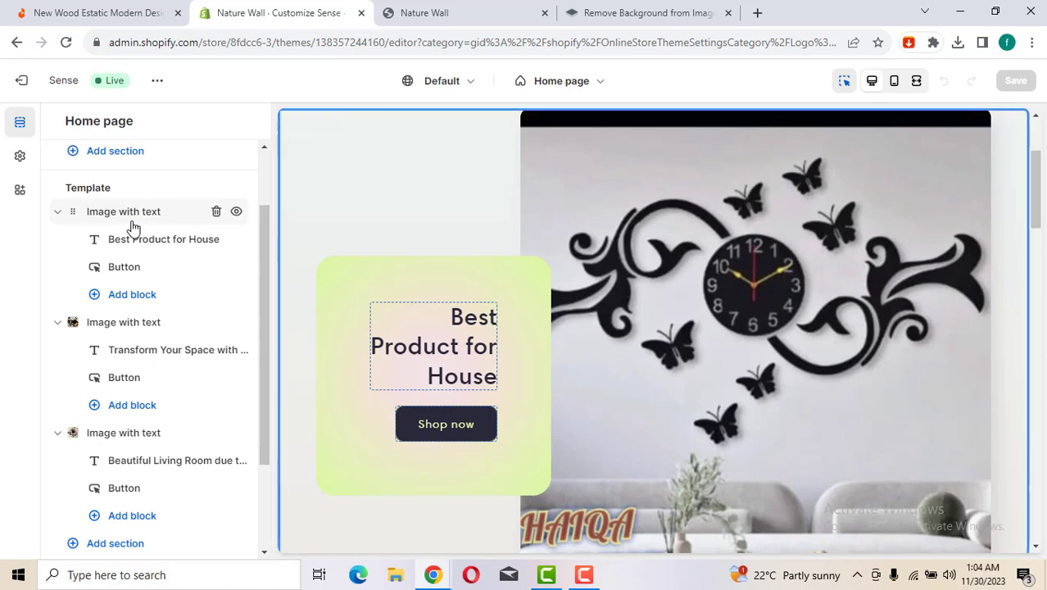
pyautogui.click(131, 225)
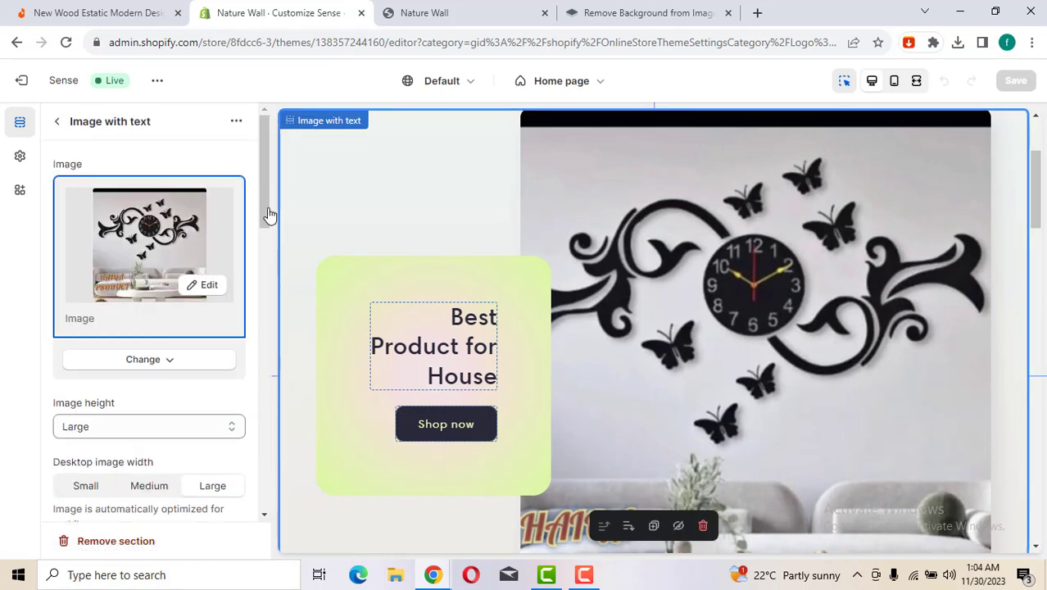
pyautogui.moveTo(267, 207); pyautogui.dragTo(230, 263)
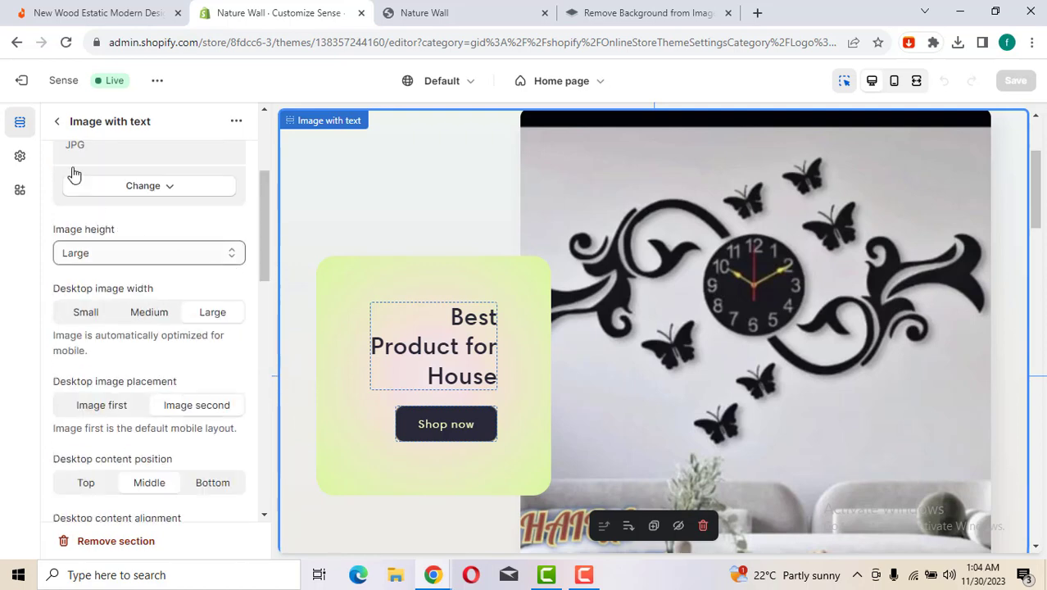
pyautogui.click(56, 122)
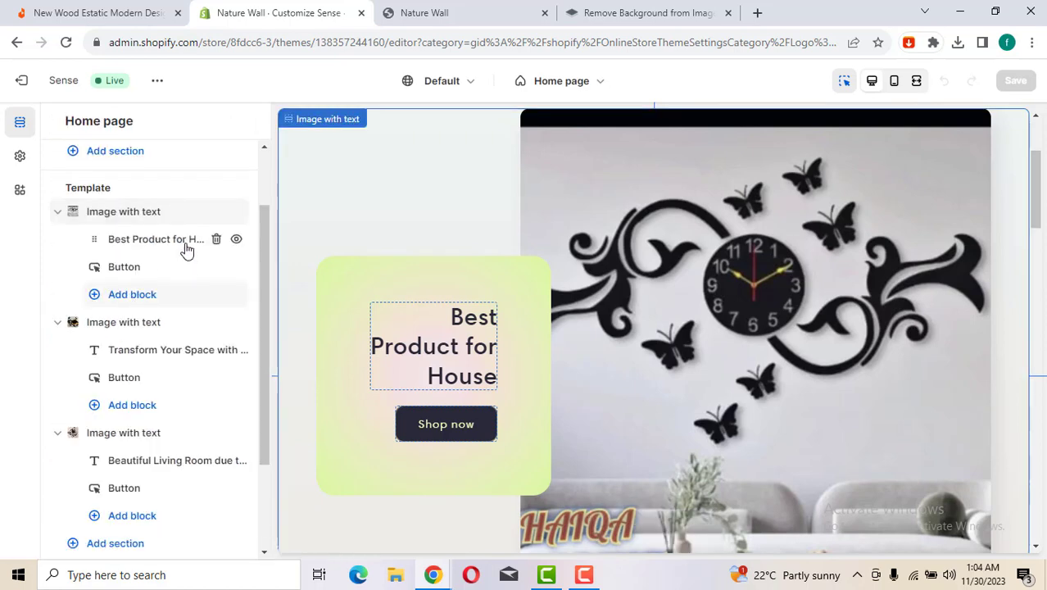
pyautogui.click(186, 250)
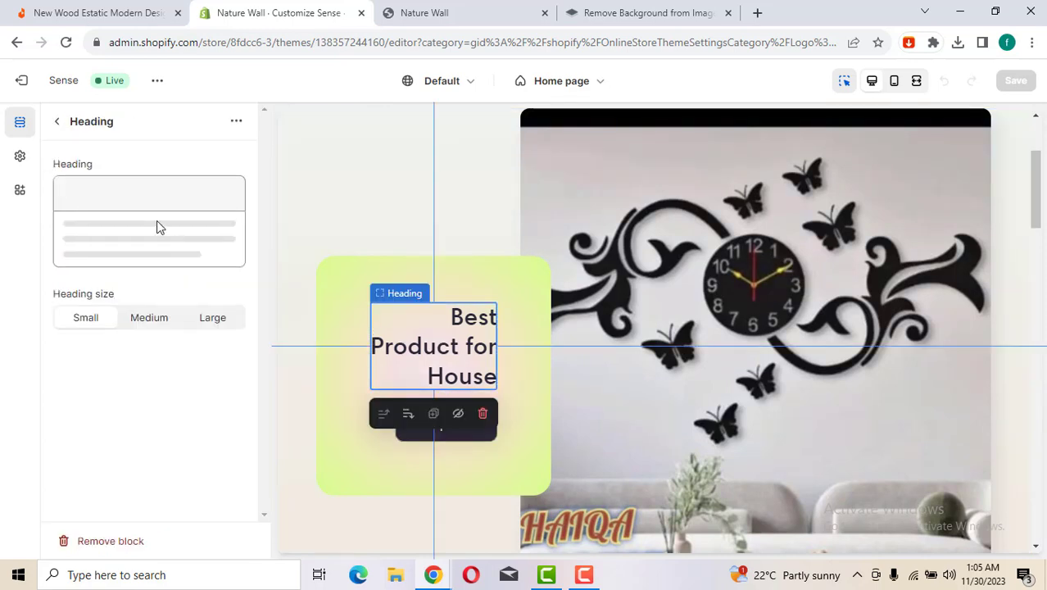
pyautogui.click(57, 124)
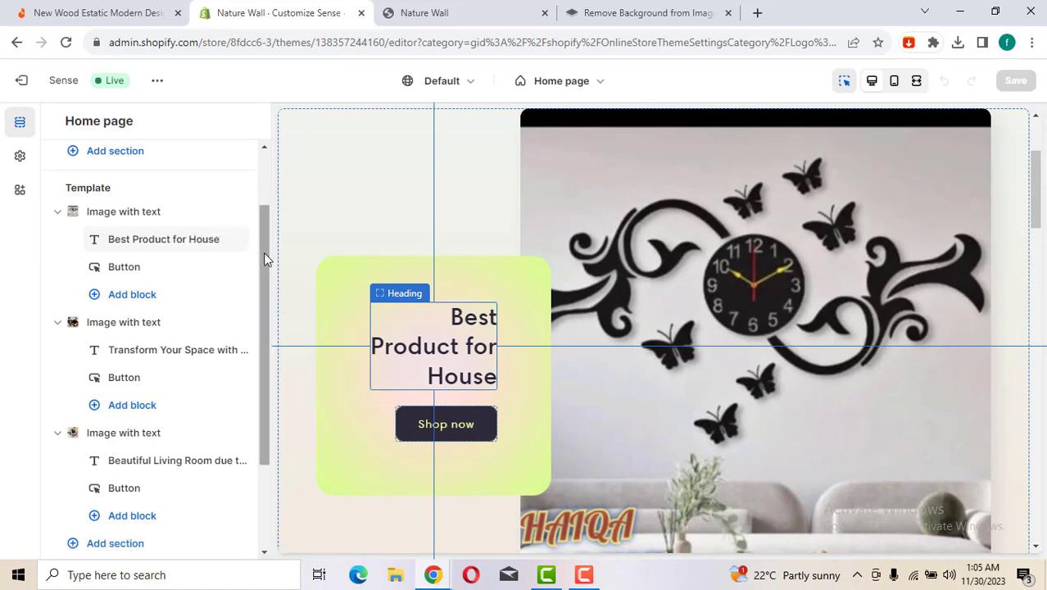
# - Look over the remaining home page sections and the section types offered for the footer, without adding one
pyautogui.scroll(-3, 270, 288)
pyautogui.moveTo(267, 344); pyautogui.dragTo(266, 393)
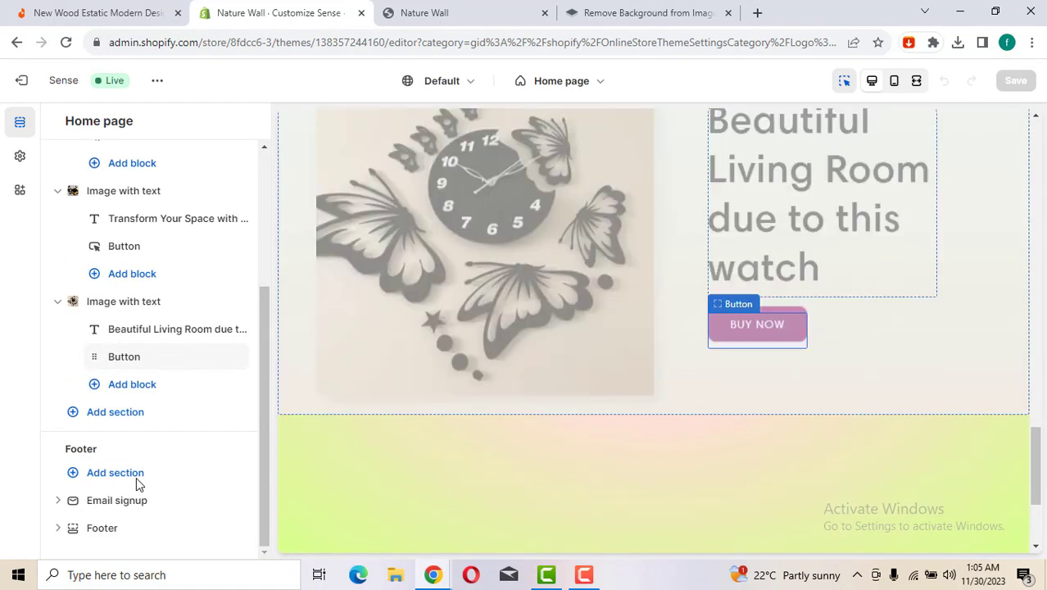
pyautogui.click(174, 466)
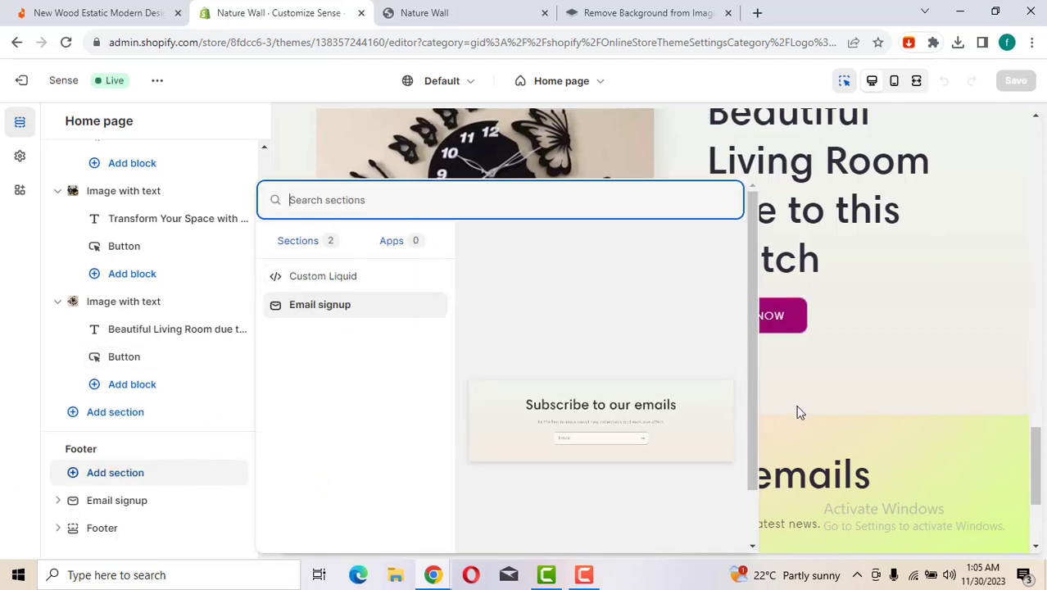
pyautogui.click(17, 440)
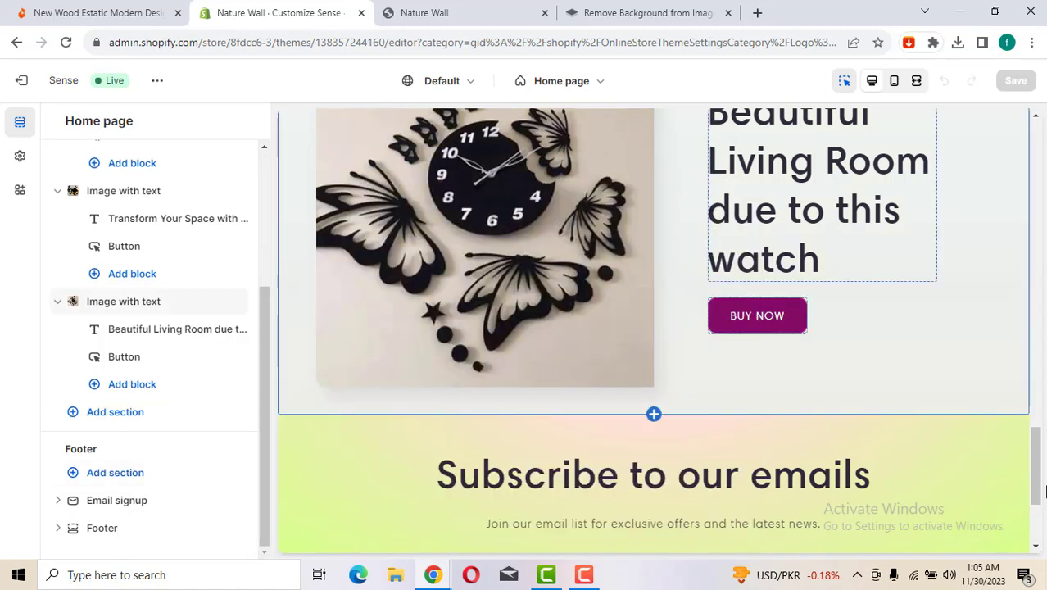
# - Switch the theme preview to the mobile layout and look through the home page down to the footer
pyautogui.moveTo(1043, 490); pyautogui.dragTo(952, 139)
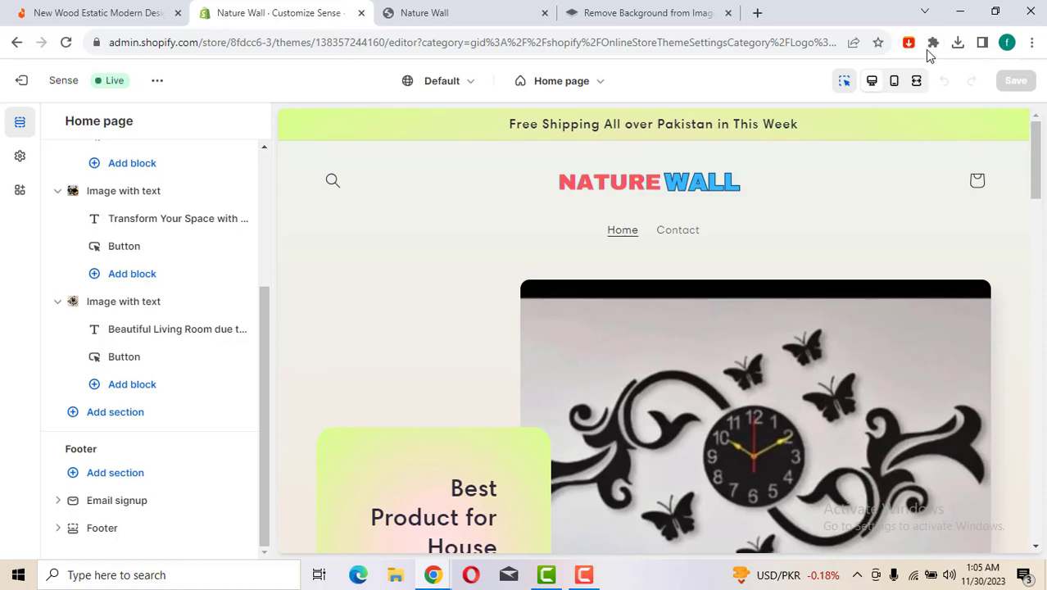
pyautogui.click(894, 82)
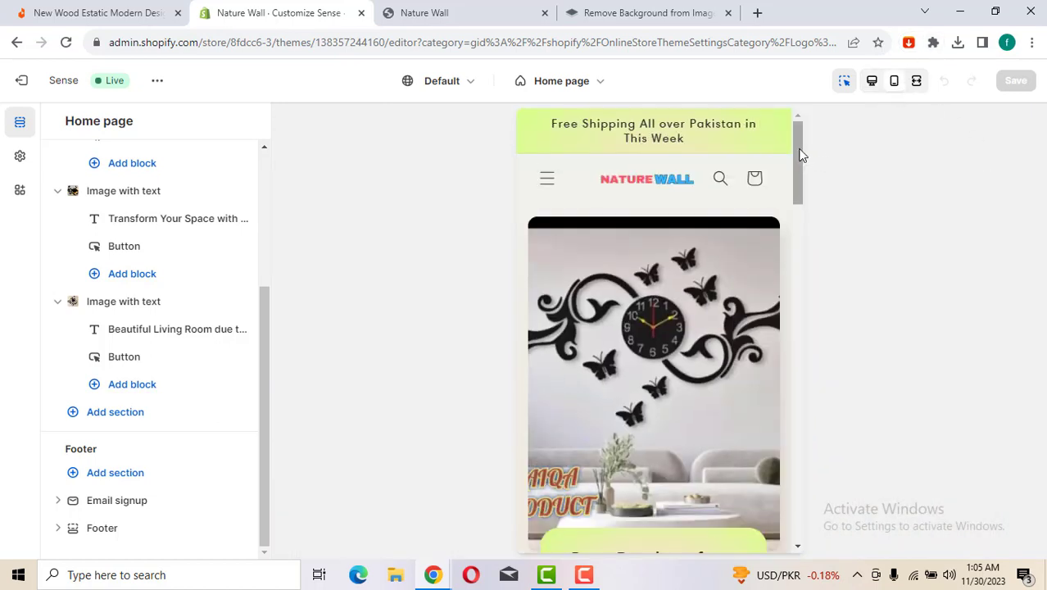
pyautogui.scroll(-3, 802, 158)
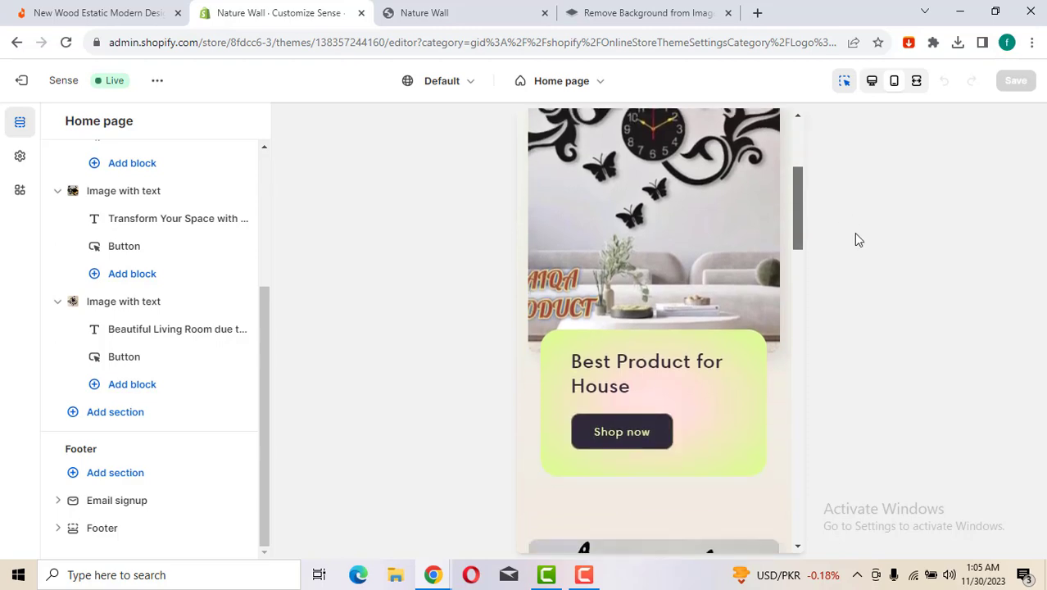
pyautogui.scroll(-10, 854, 237)
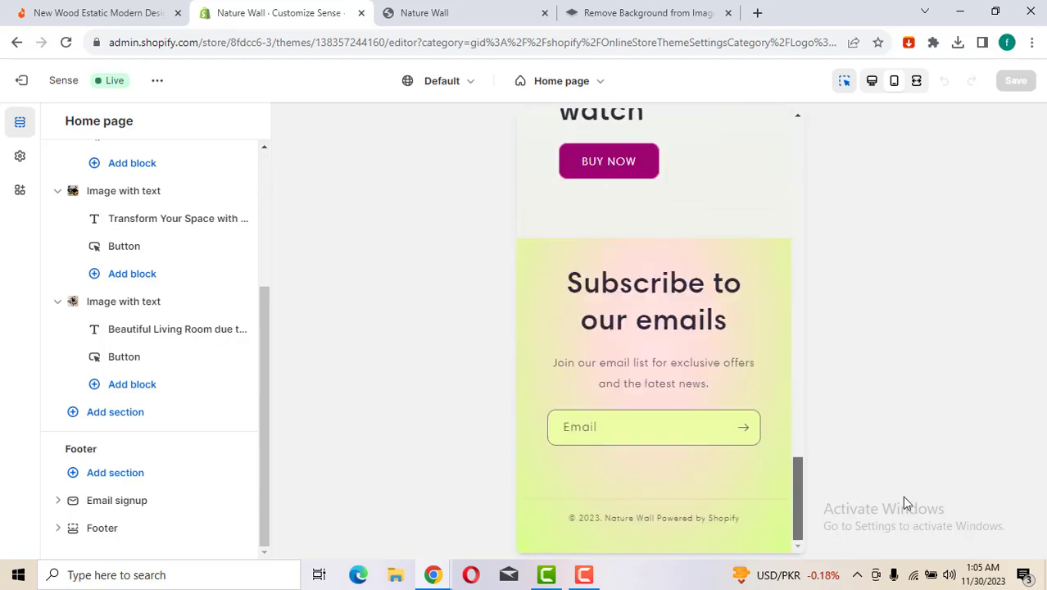
# - Review the label and link of the "Beautiful Living Room due to this watch" section's button
pyautogui.moveTo(904, 496); pyautogui.dragTo(824, 277)
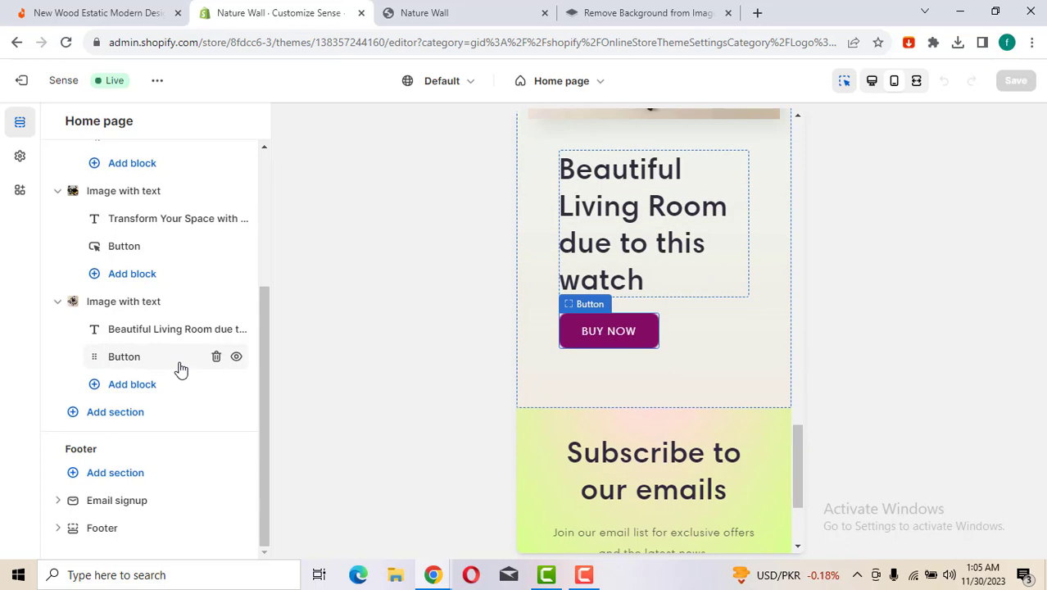
pyautogui.click(180, 368)
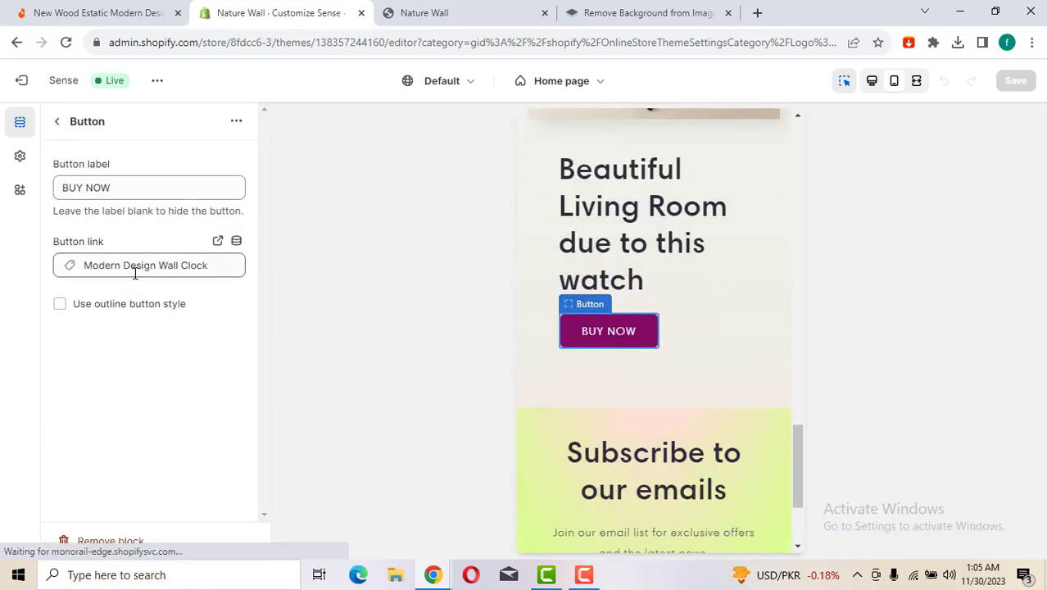
pyautogui.click(58, 123)
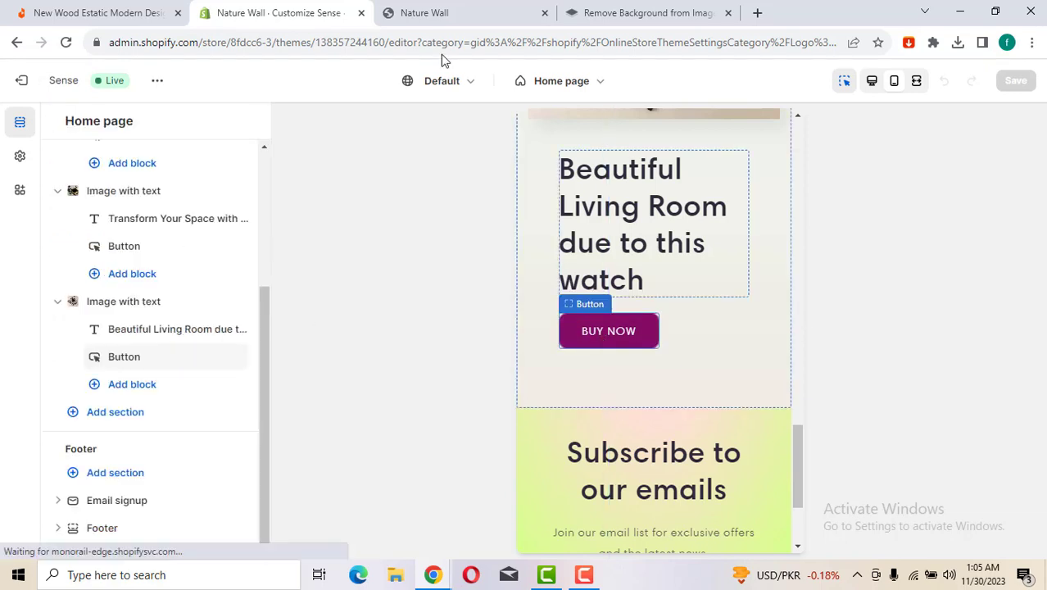
# - Reload the live storefront's home page and follow the Shop Now button of the "Transform Your Space" section to its product page
pyautogui.click(434, 18)
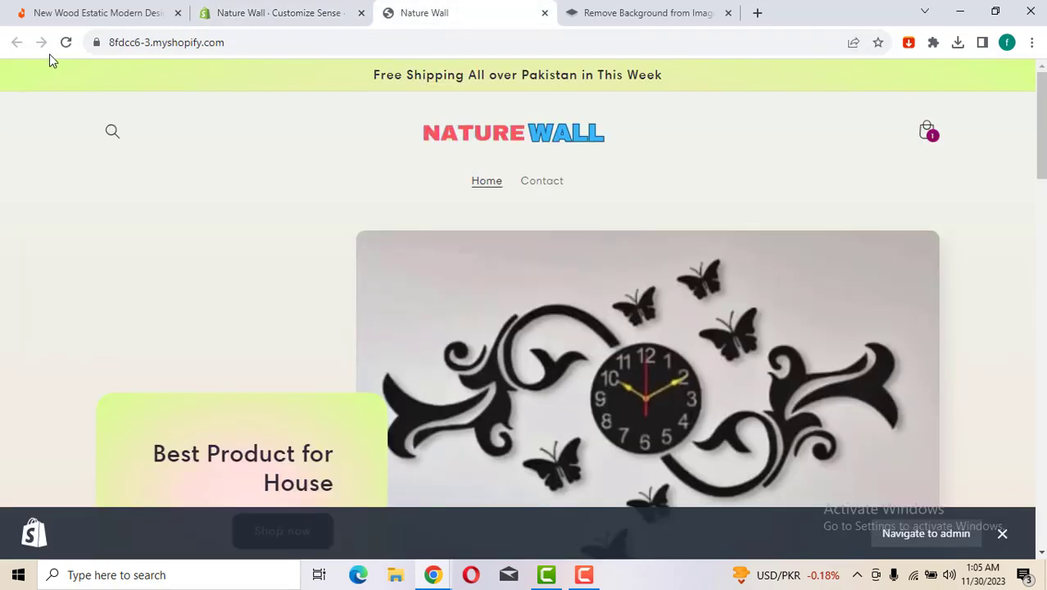
pyautogui.click(67, 42)
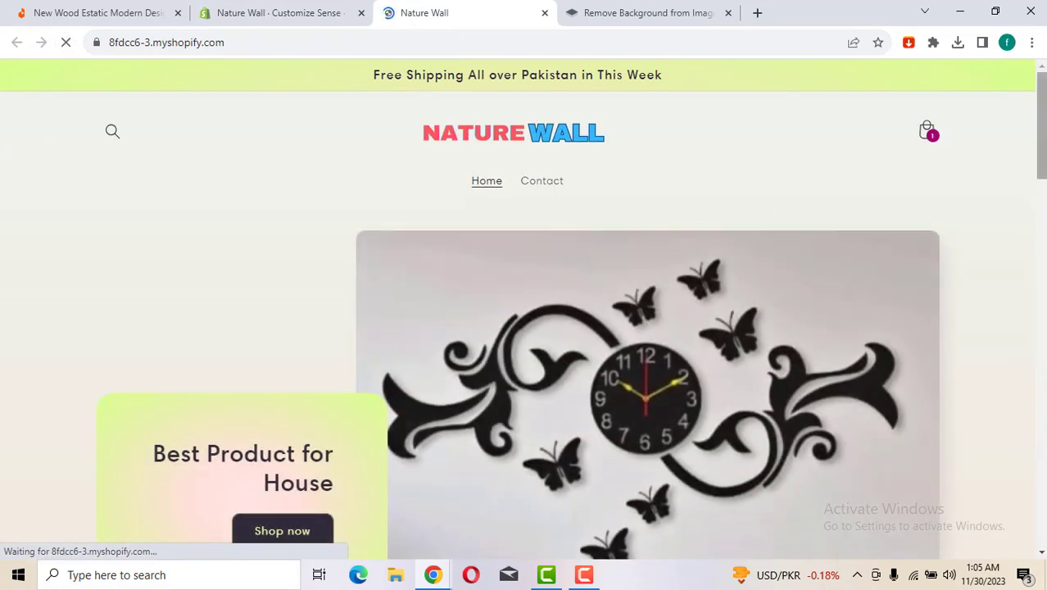
pyautogui.scroll(-15, 524, 312)
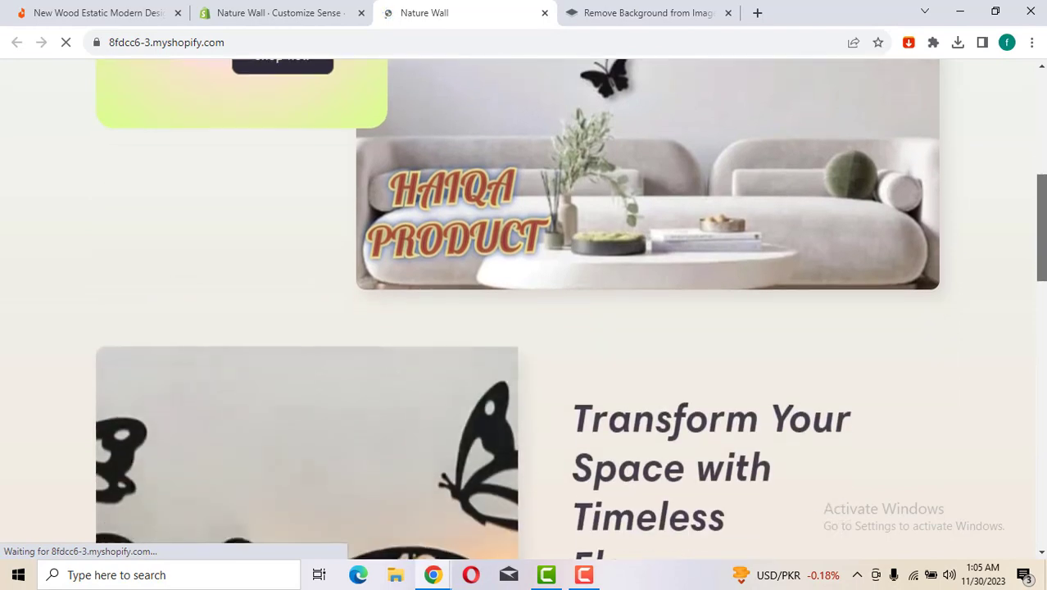
pyautogui.scroll(-2, 775, 296)
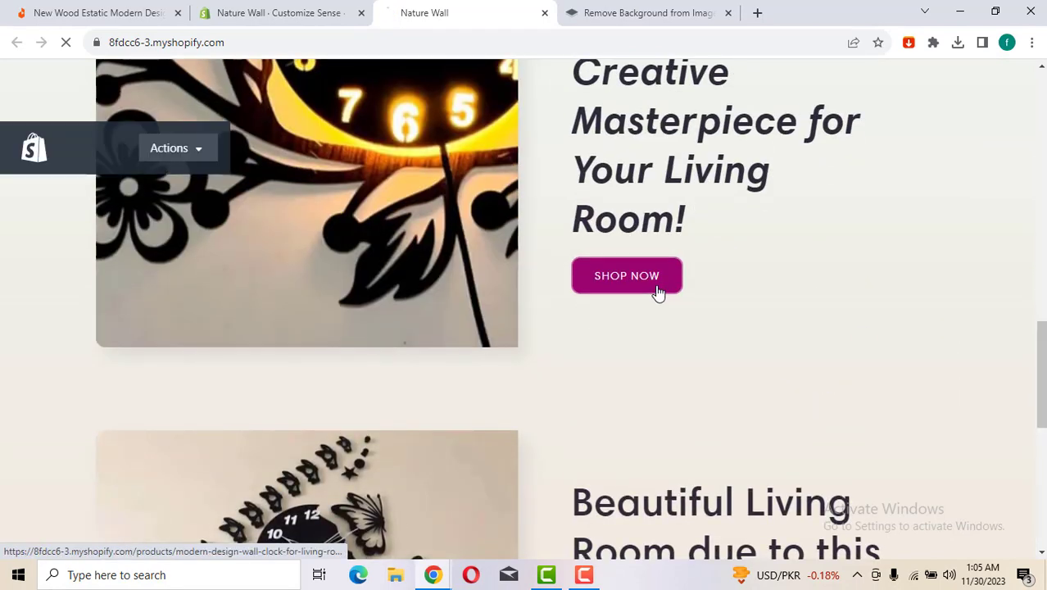
pyautogui.click(626, 277)
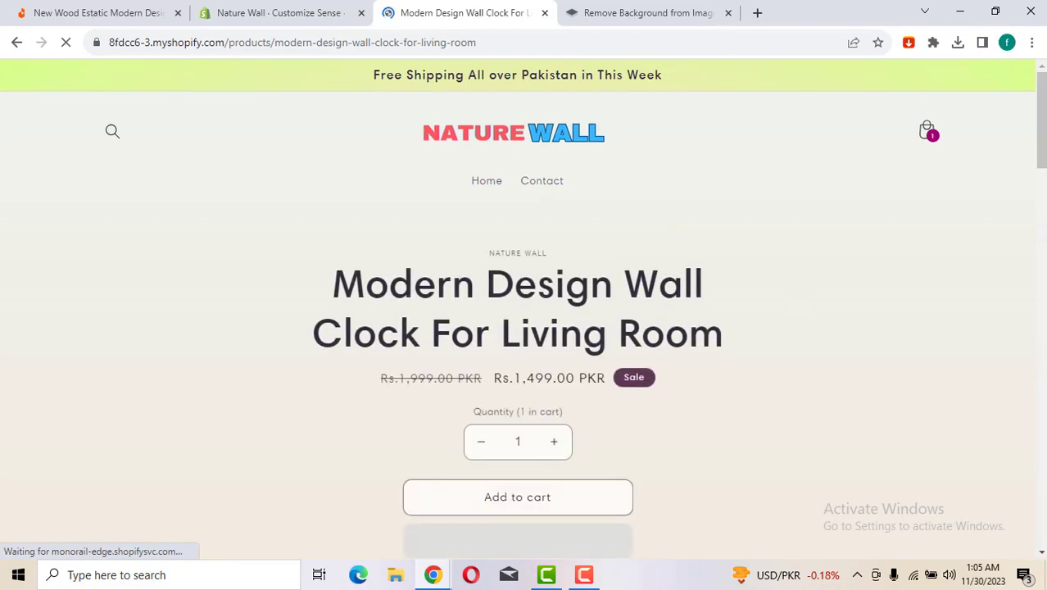
# - Look through the "Modern Design Wall Clock For Living Room" product page, including its images and description
pyautogui.scroll(-3, 518, 309)
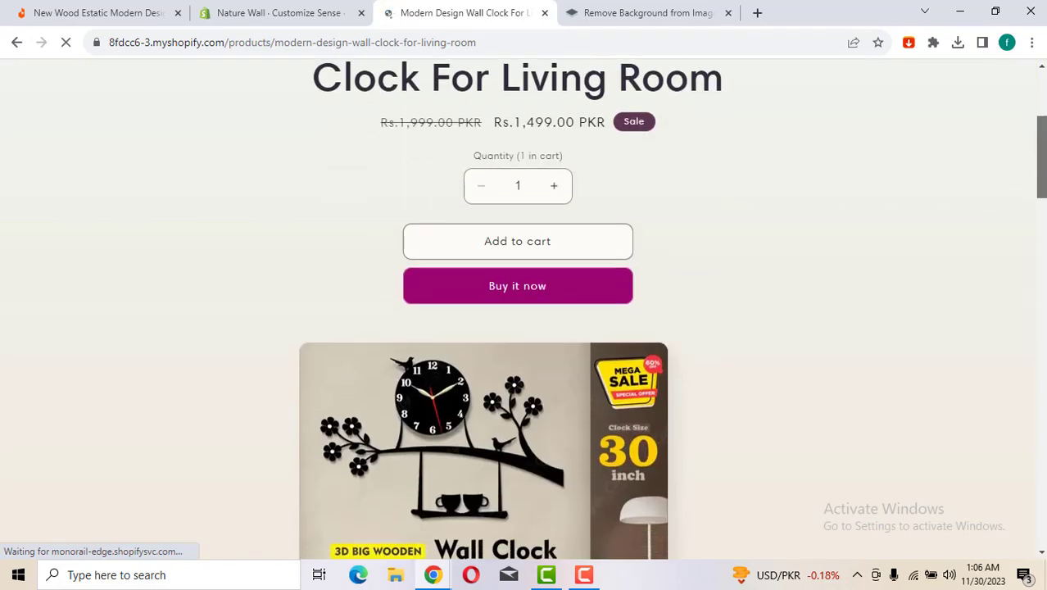
pyautogui.moveTo(1040, 183); pyautogui.dragTo(1040, 372)
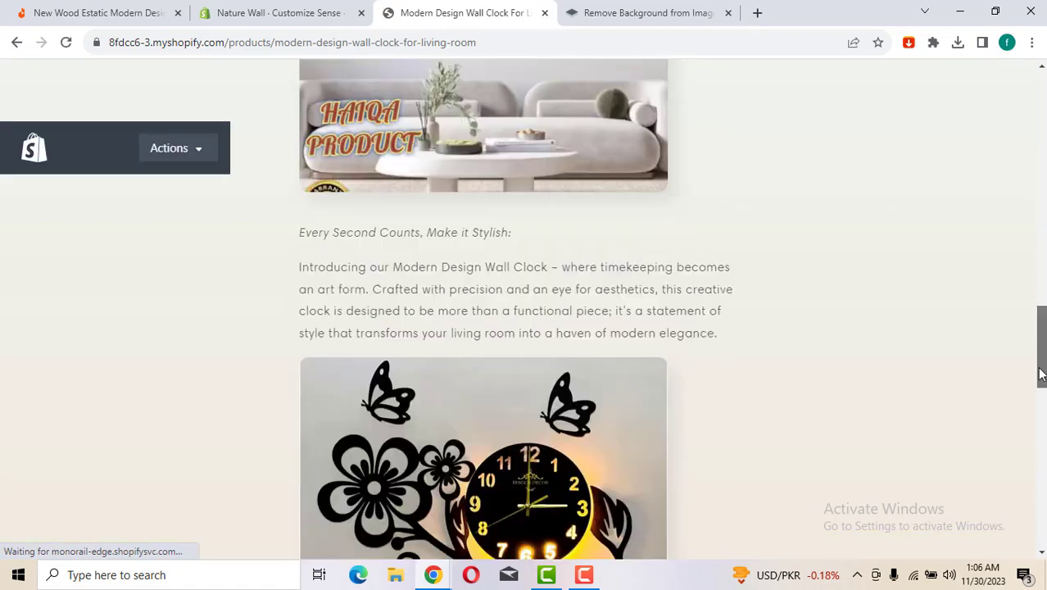
pyautogui.scroll(10, 1000, 208)
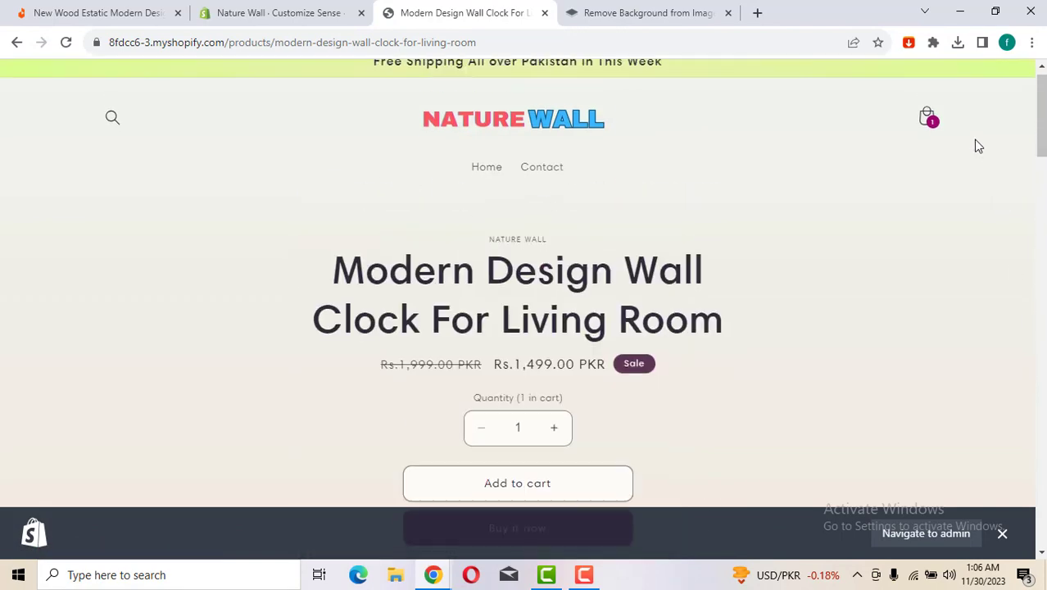
# - Leave the theme editor and open the Footer menu from the online store's navigation settings to review its items
pyautogui.click(245, 8)
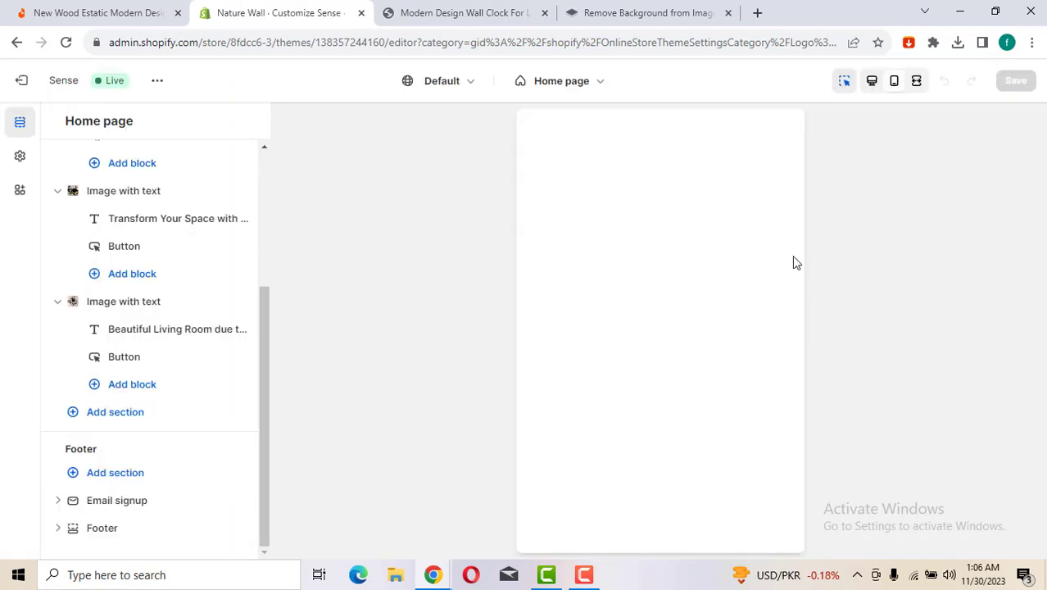
pyautogui.click(24, 89)
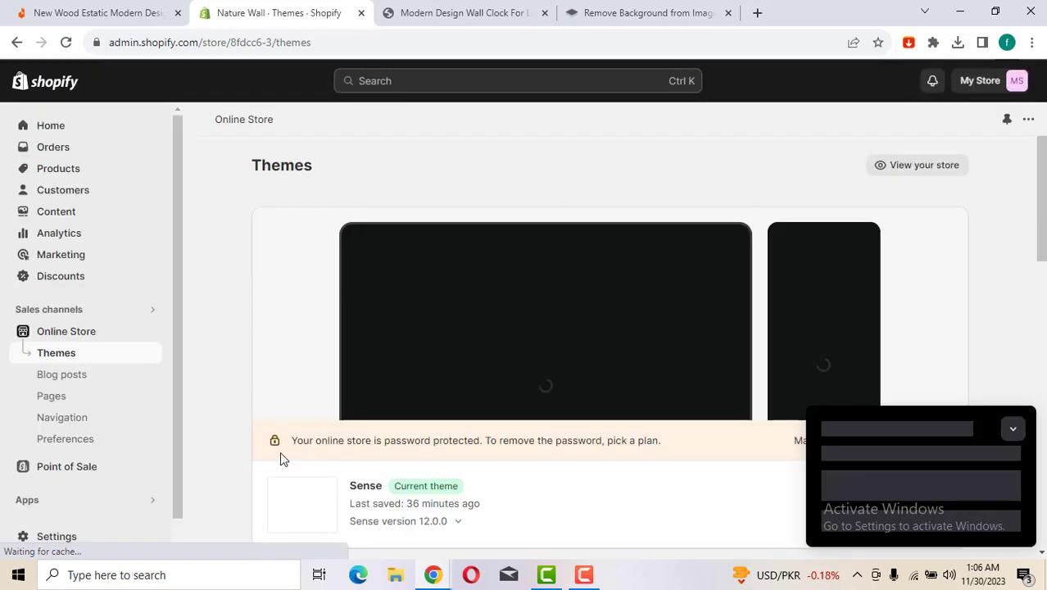
pyautogui.click(73, 419)
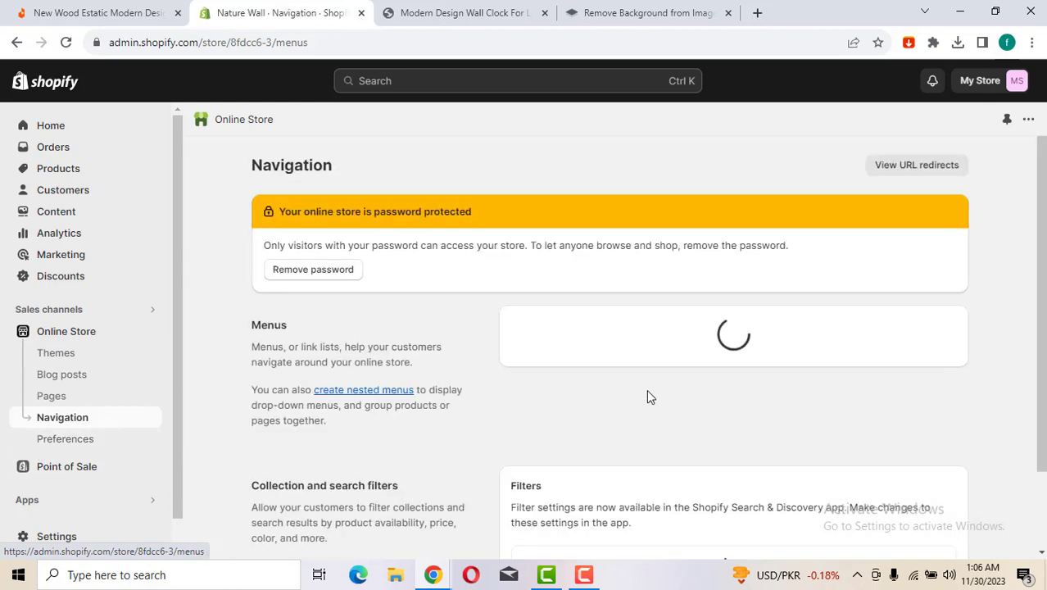
pyautogui.scroll(-1, 647, 352)
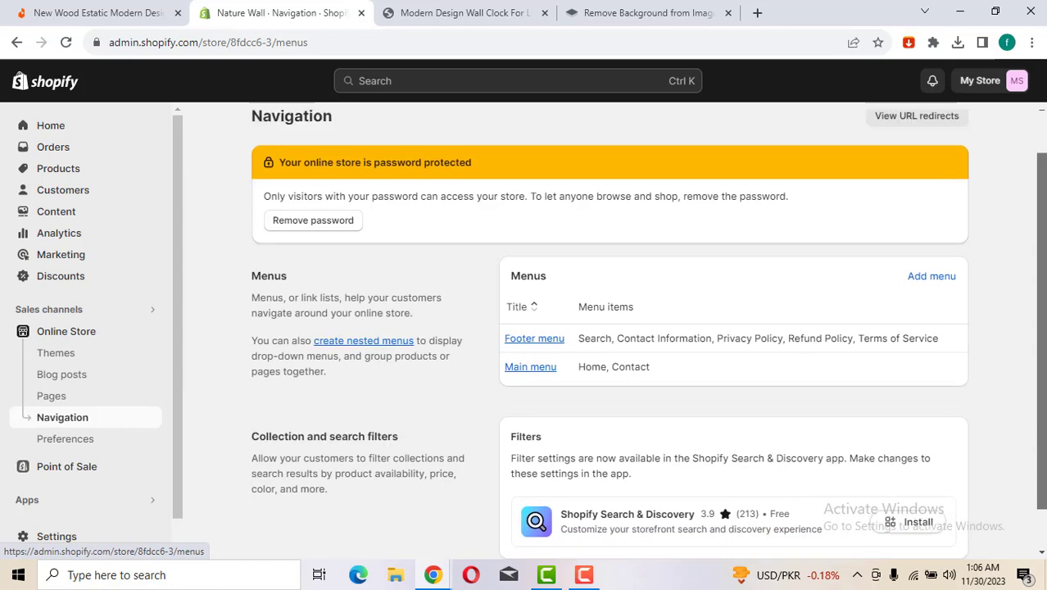
pyautogui.scroll(-1, 647, 327)
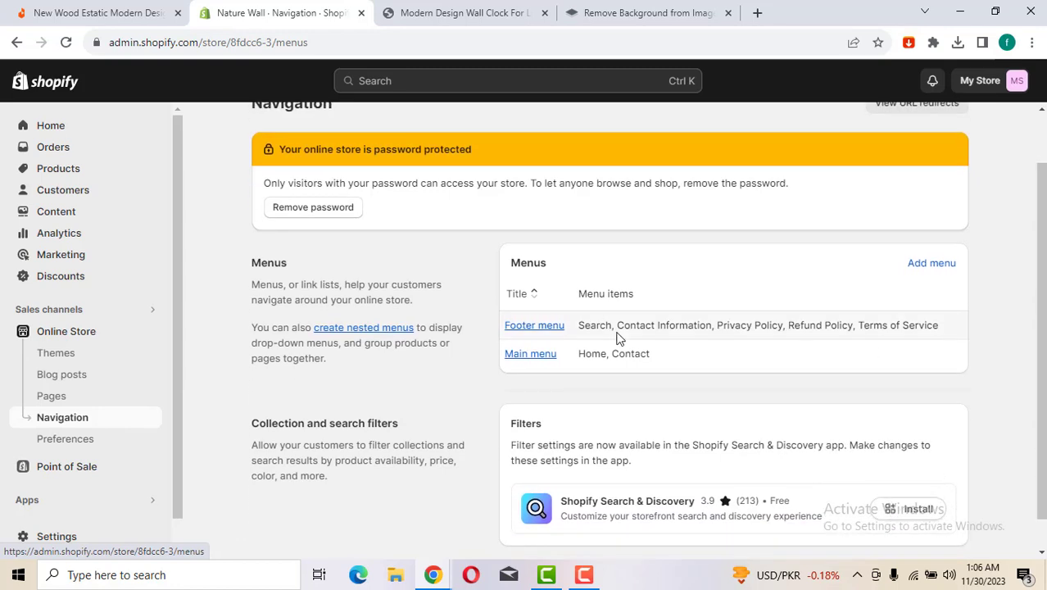
pyautogui.click(542, 330)
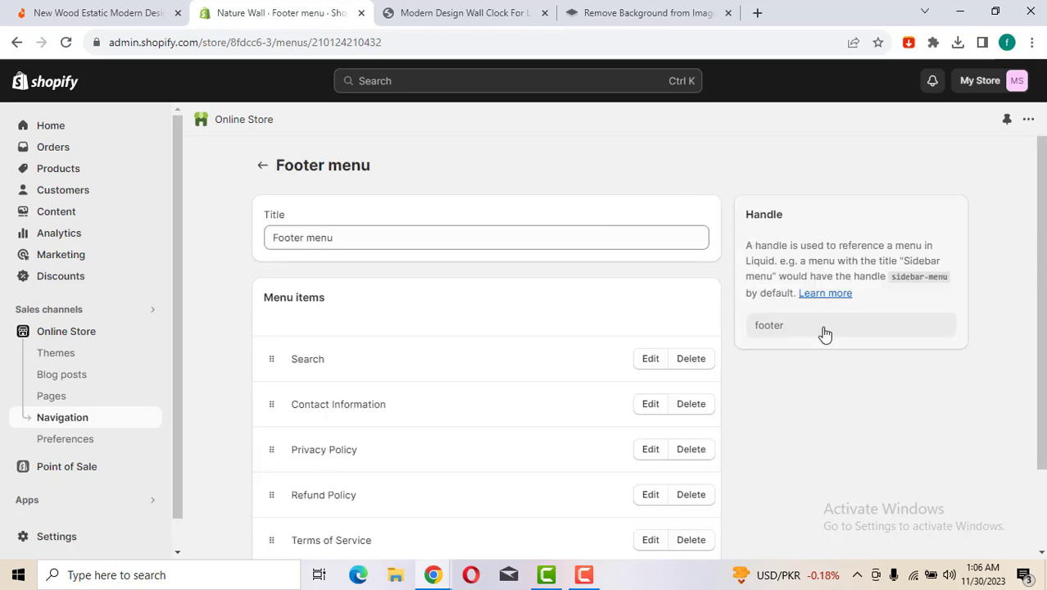
pyautogui.scroll(-2, 348, 467)
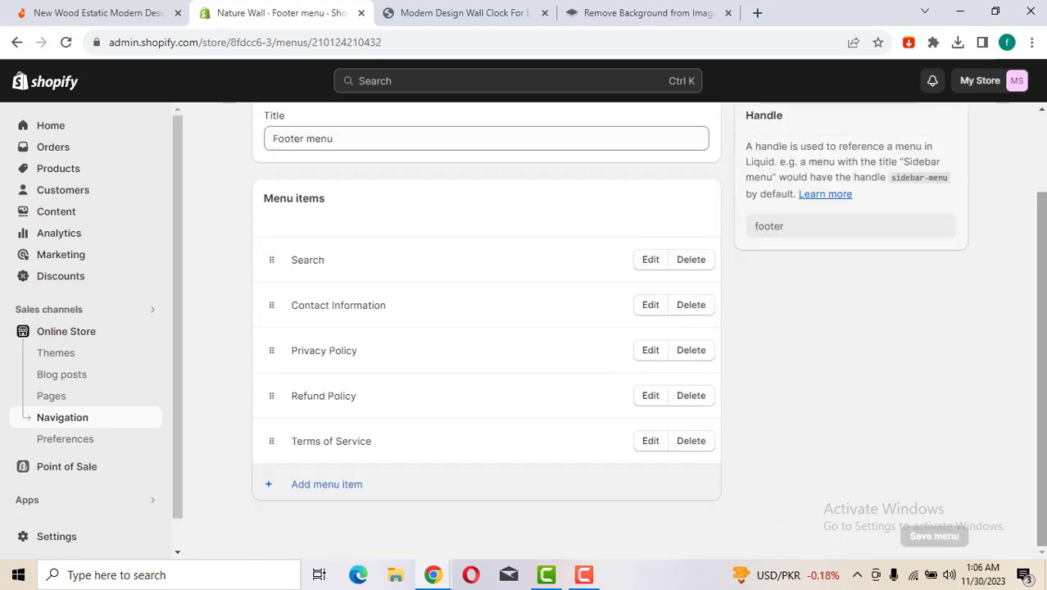
pyautogui.click(335, 485)
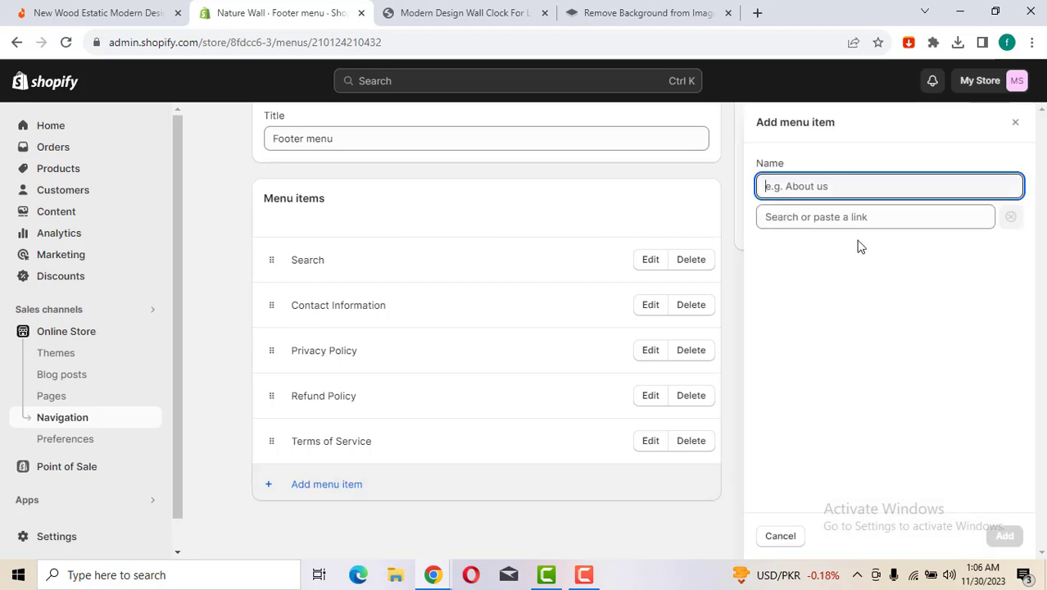
pyautogui.click(840, 217)
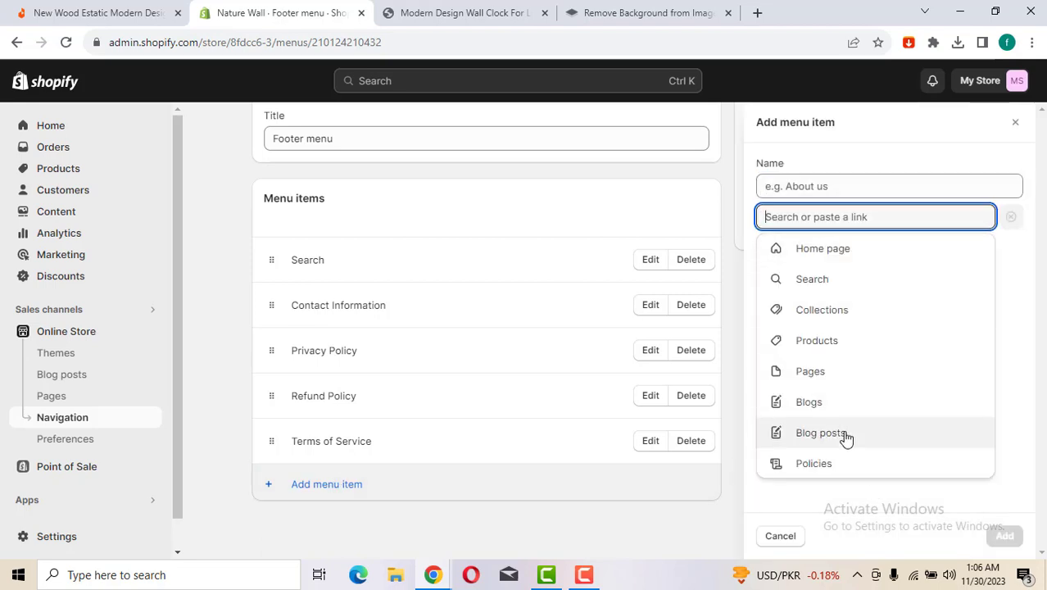
pyautogui.click(841, 473)
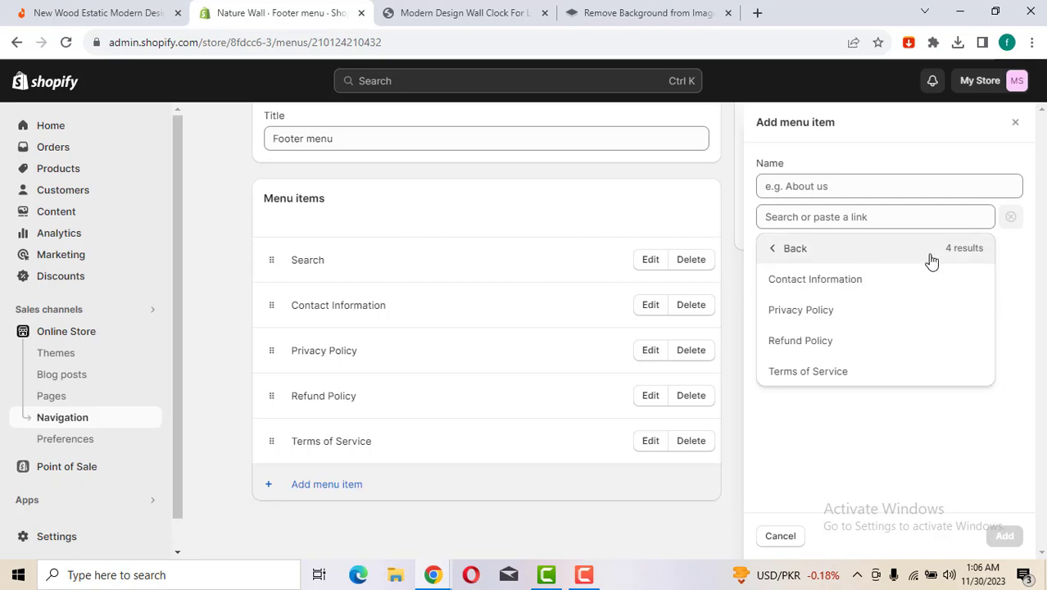
pyautogui.click(849, 293)
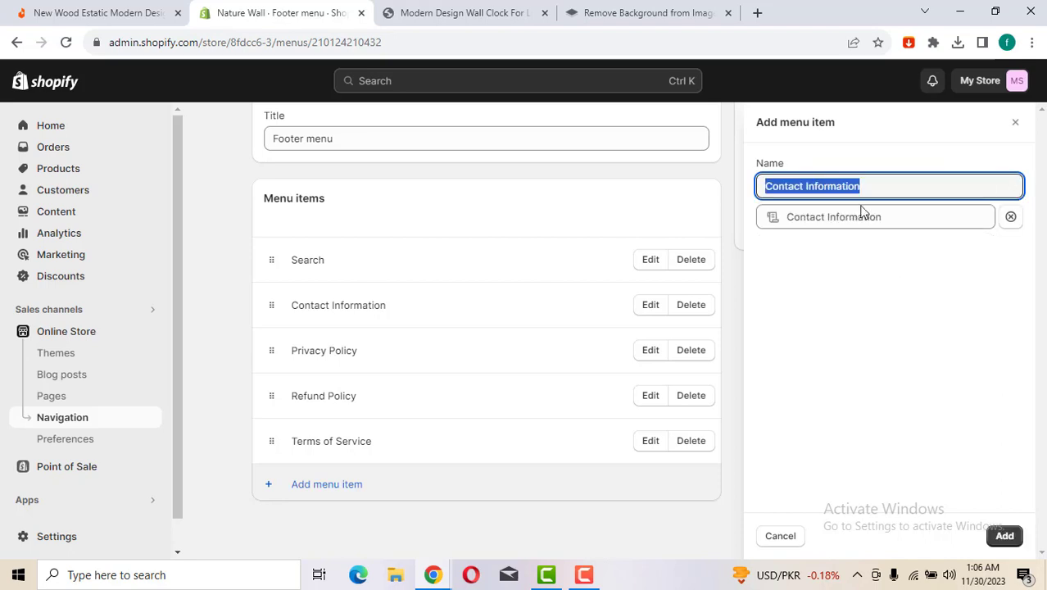
pyautogui.click(782, 537)
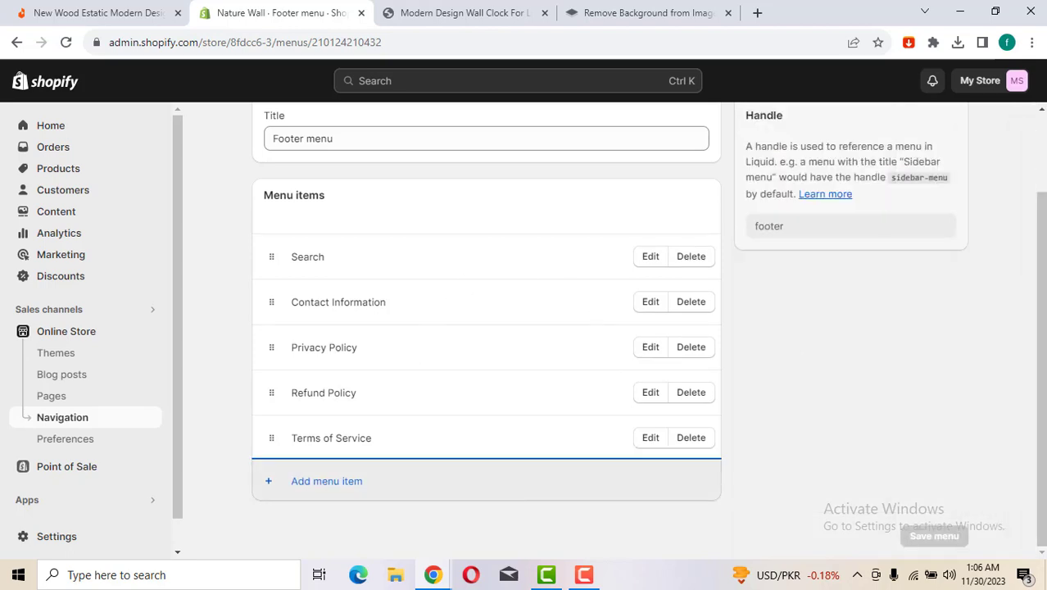
pyautogui.scroll(2, 1027, 182)
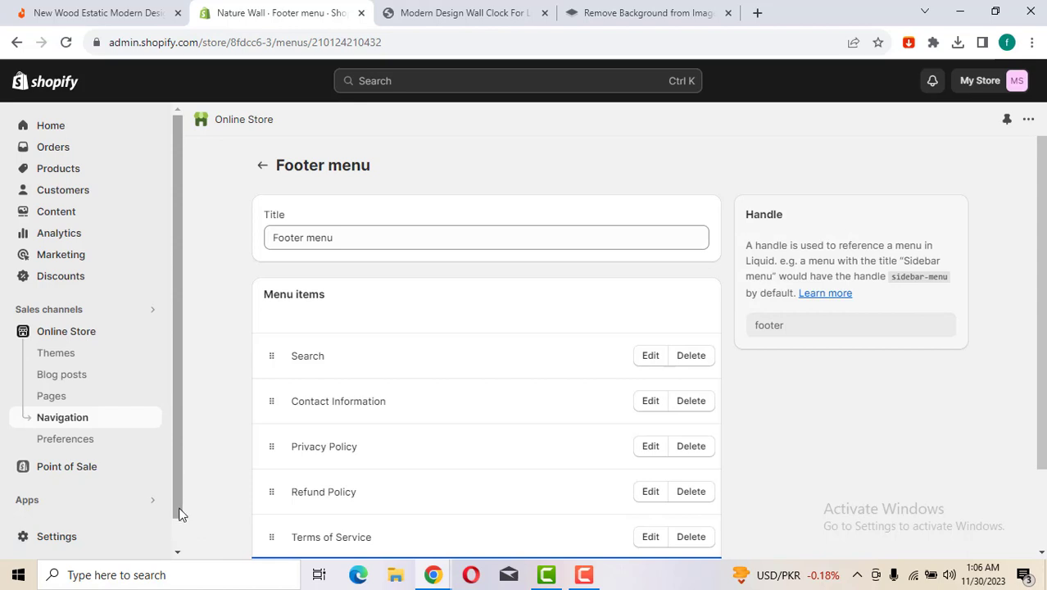
# - Search the apps for "ju" and open the Judge.me Product Reviews app listing
pyautogui.click(123, 499)
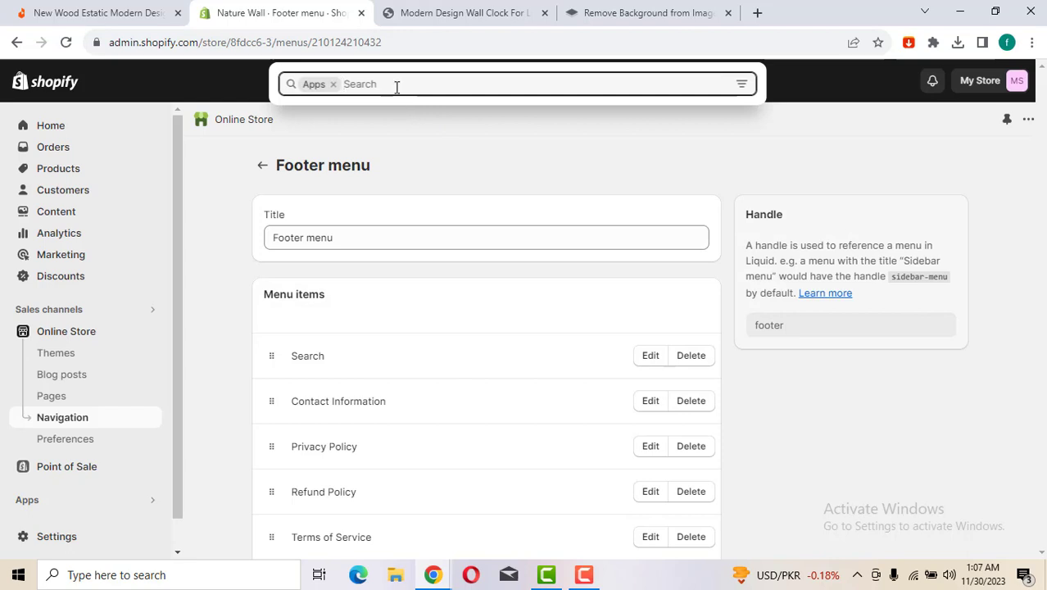
pyautogui.write('ju')
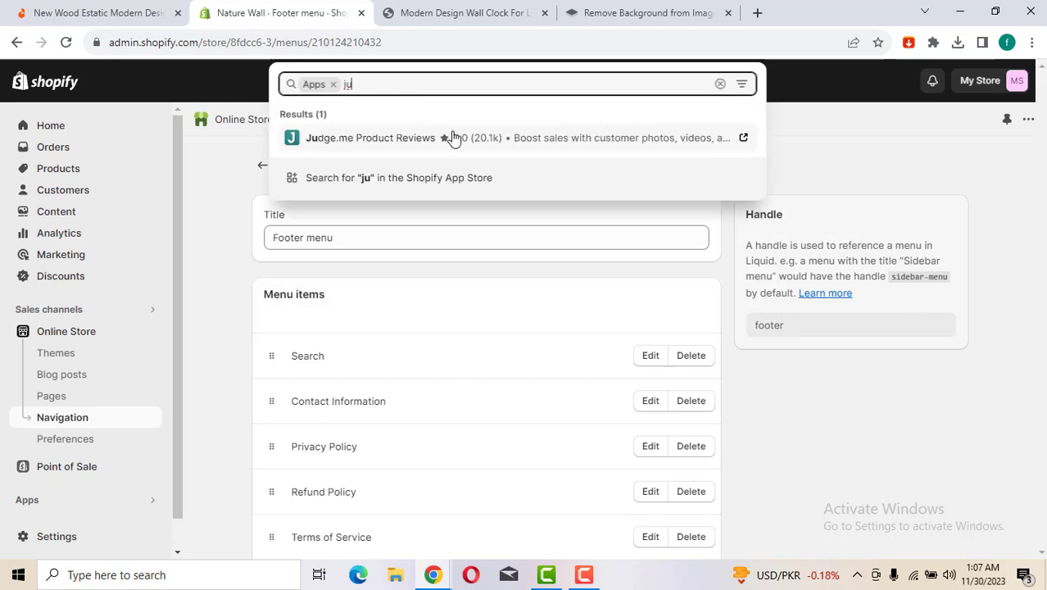
pyautogui.click(455, 138)
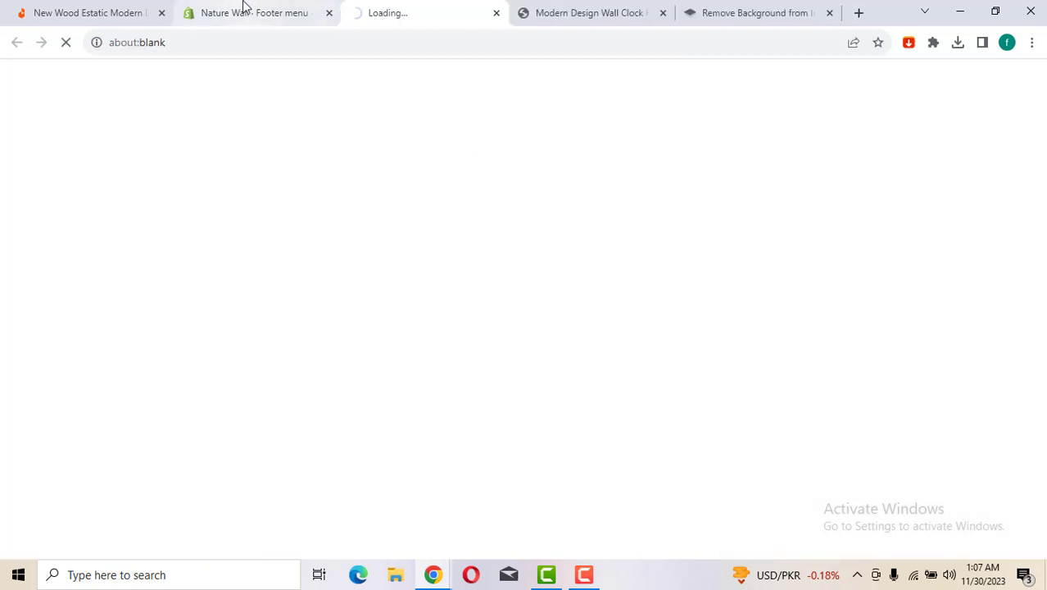